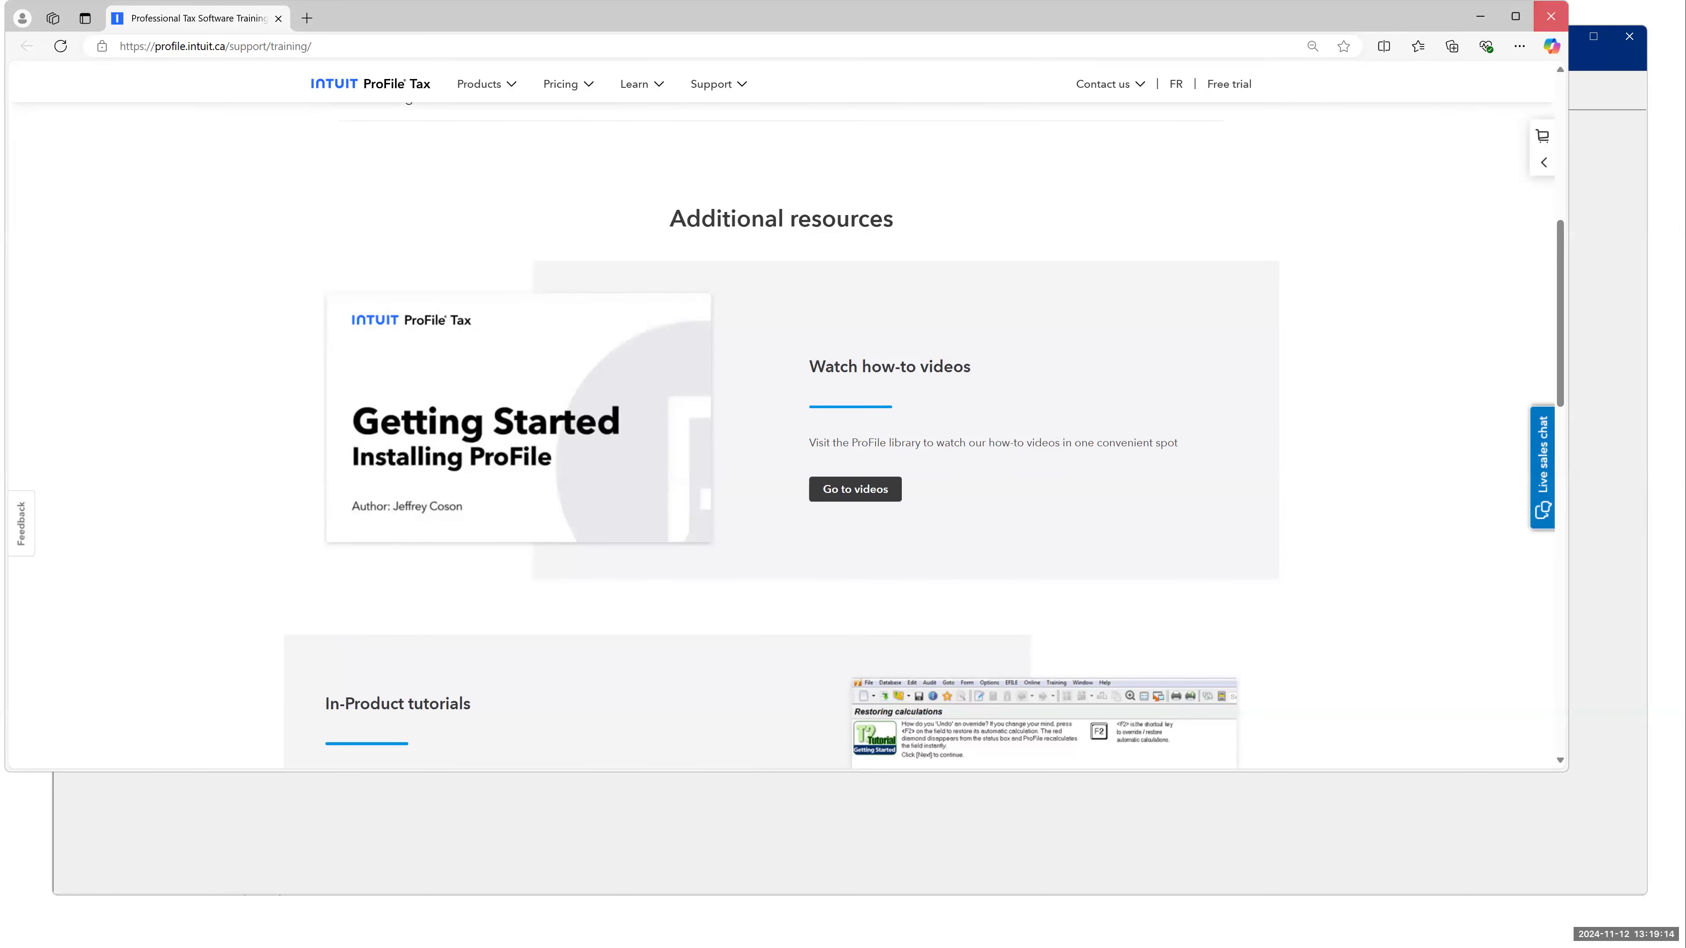
- Close the browser's training page and open the What's New update information from ProFile
left_click(1551, 16)
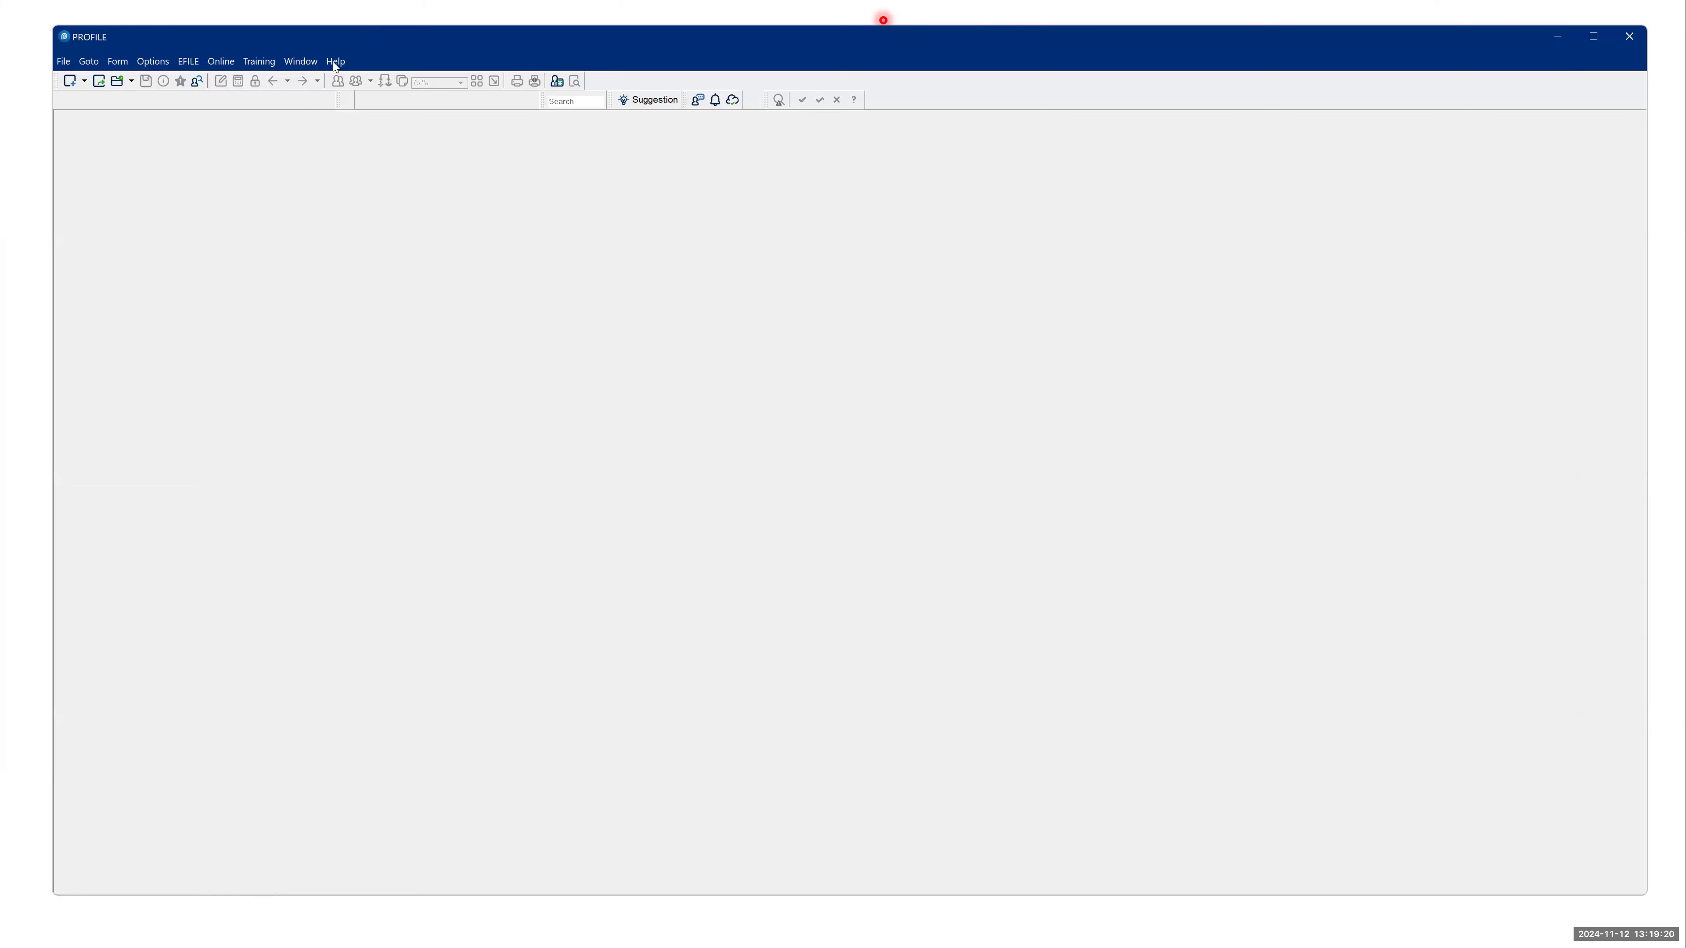
left_click(258, 62)
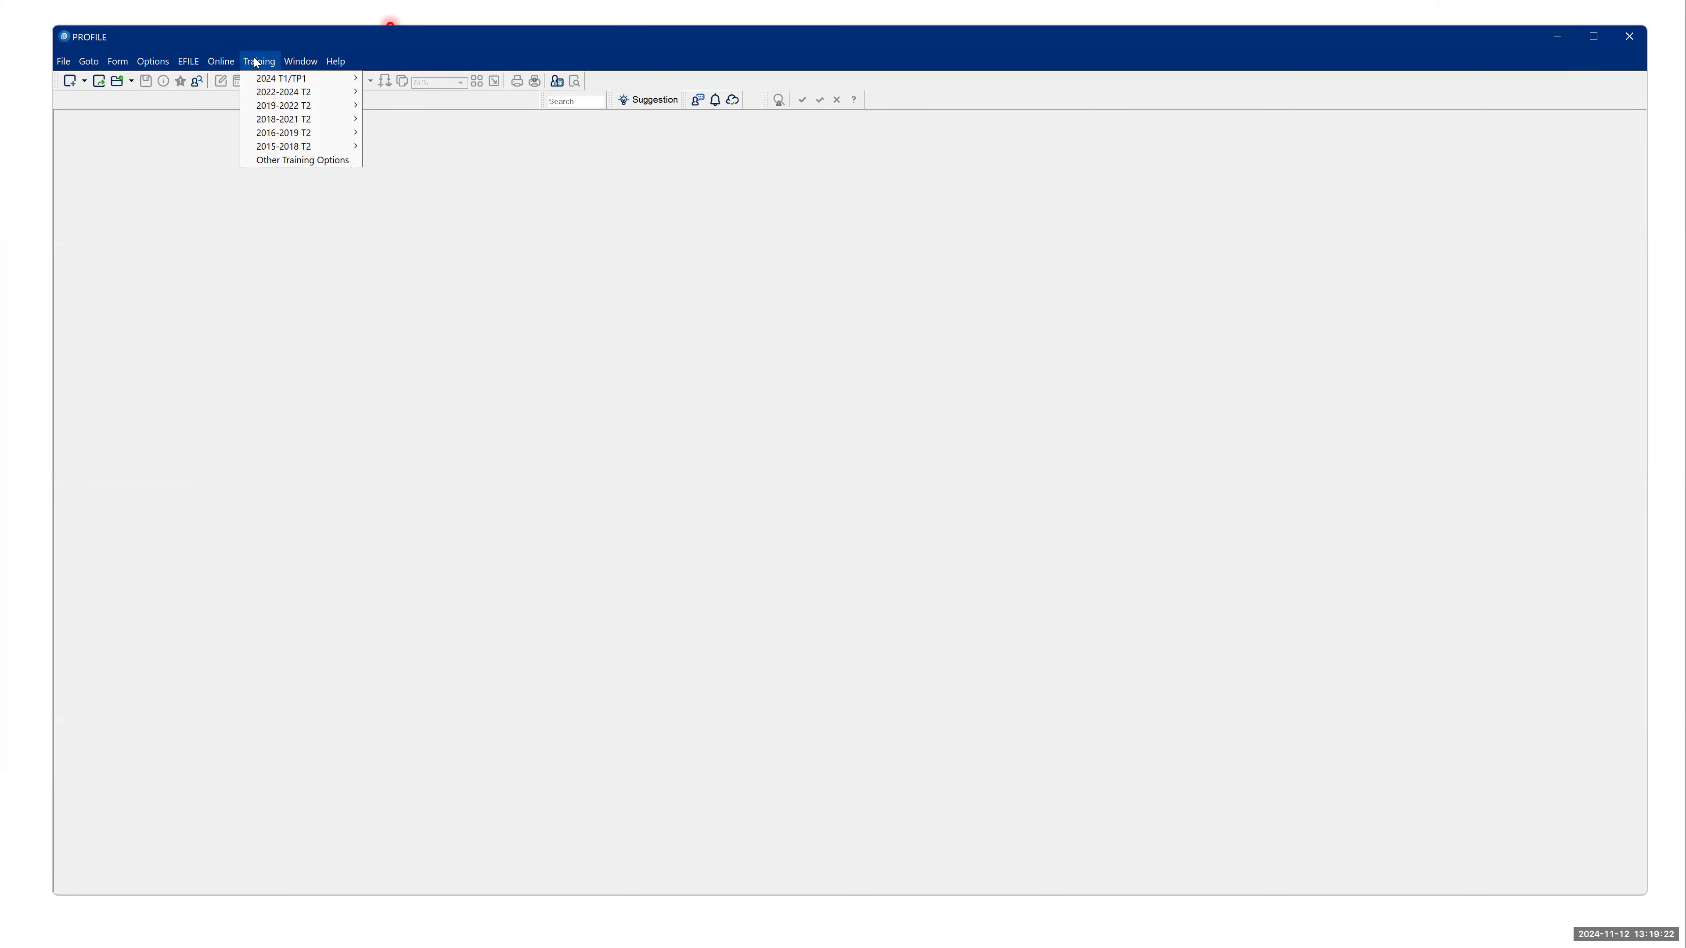
mouse_move(219, 63)
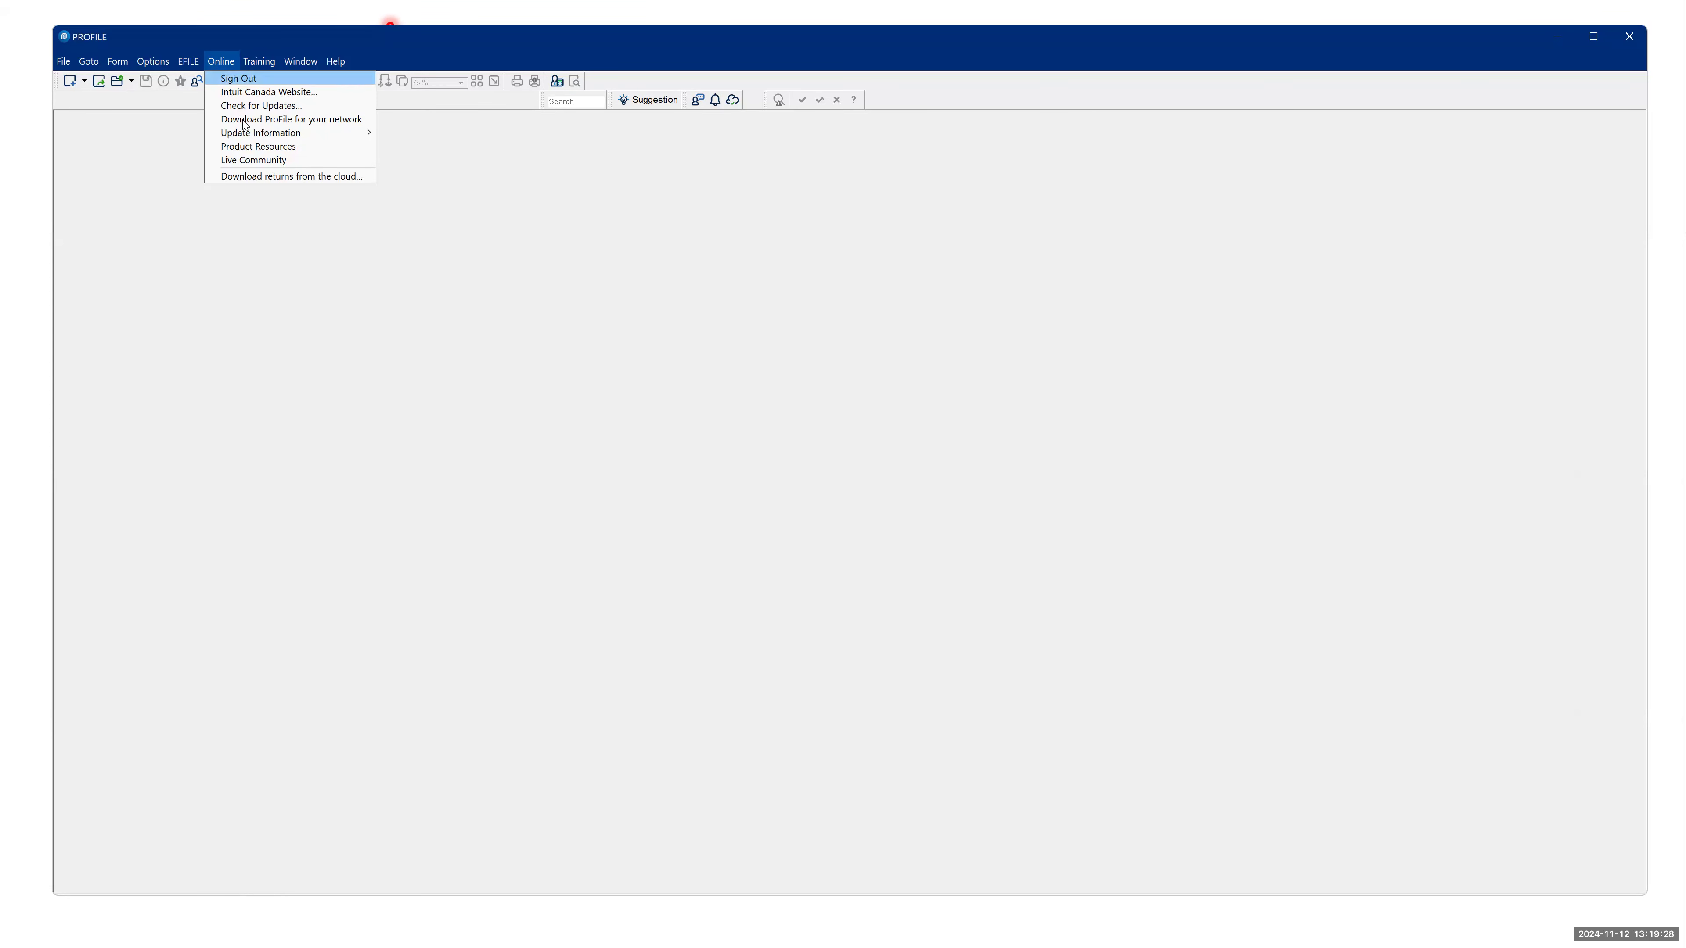
mouse_move(257, 136)
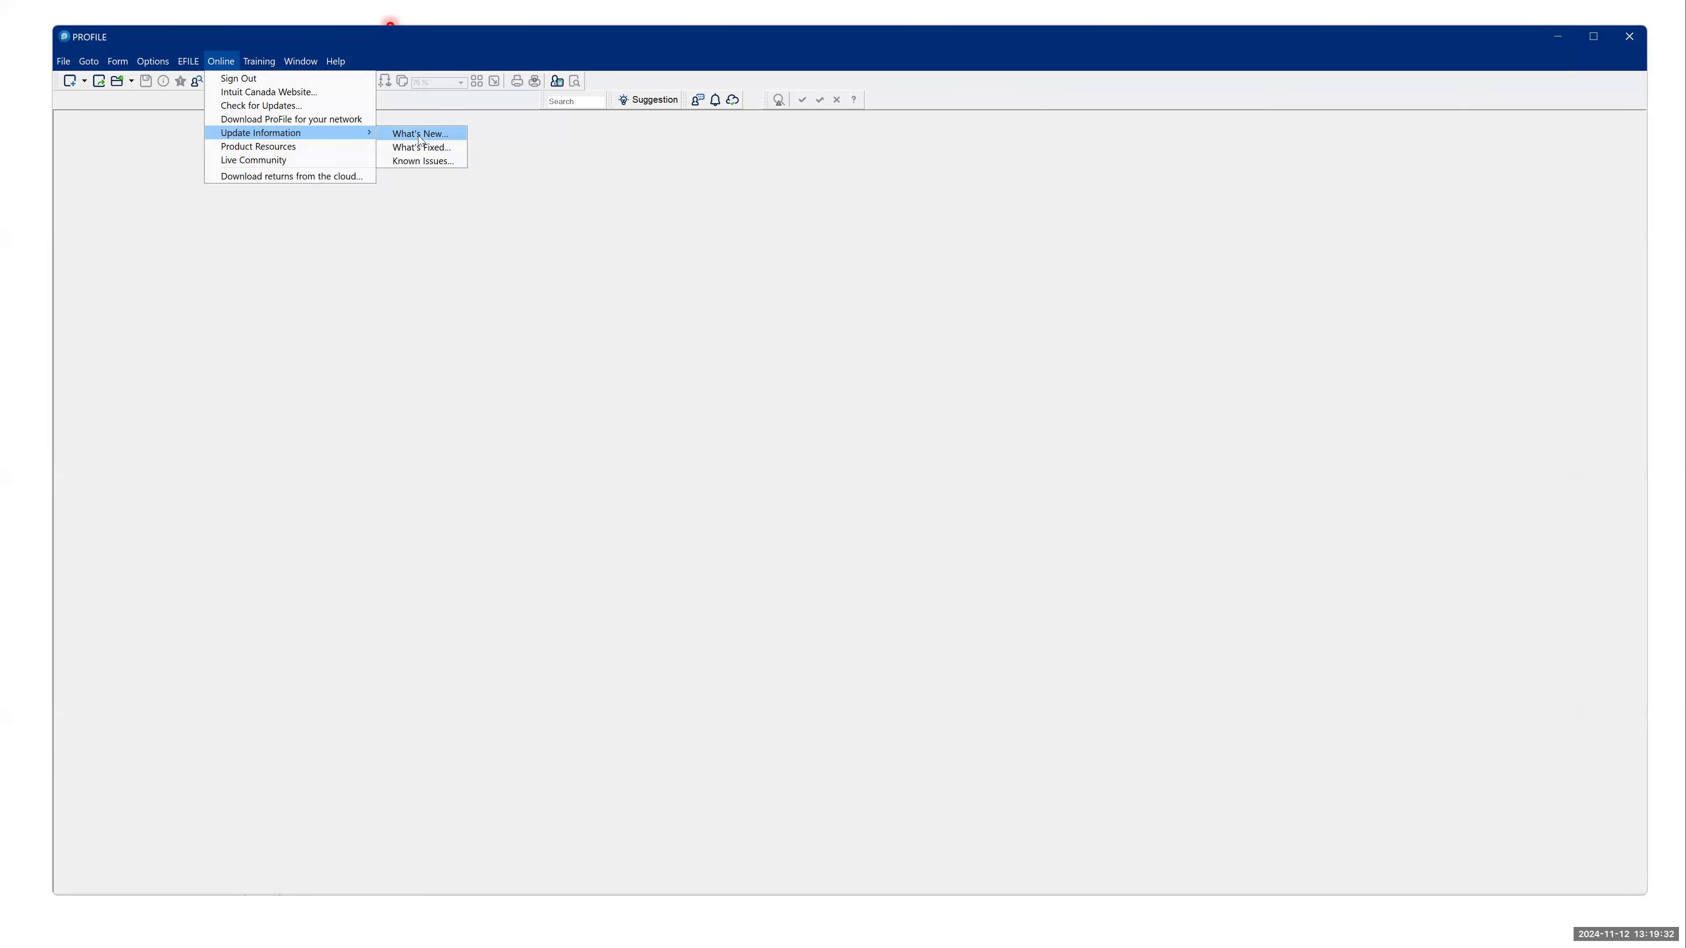
left_click(436, 136)
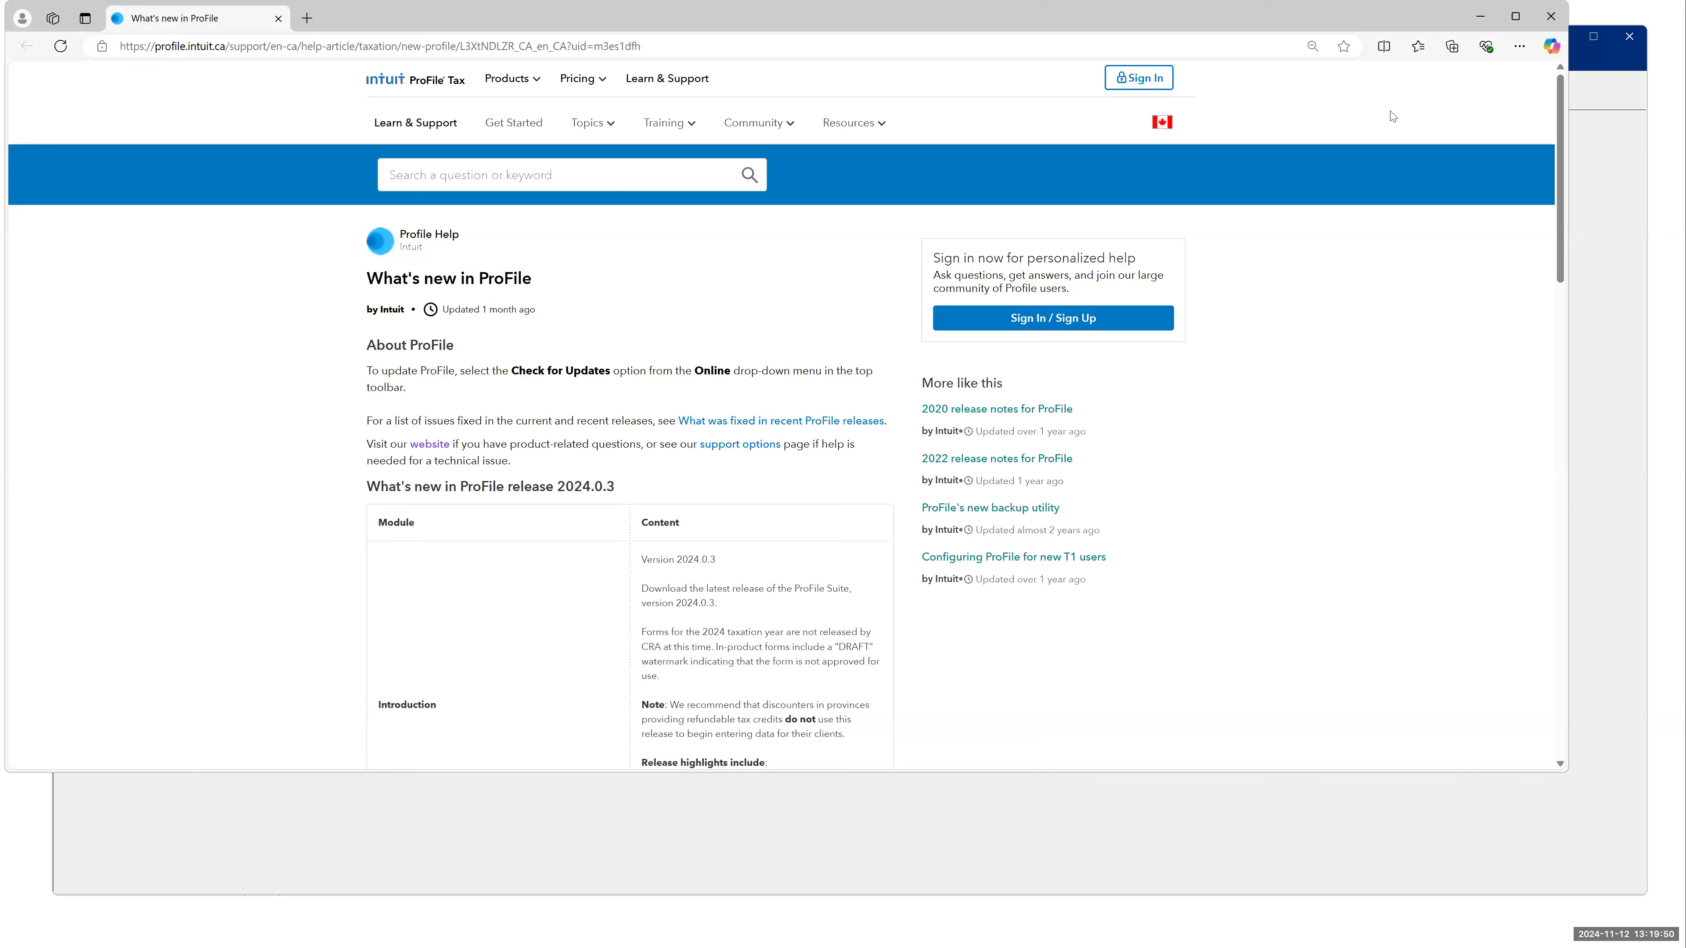
- Check the installed program version in ProFile's About window and close it
left_click(333, 63)
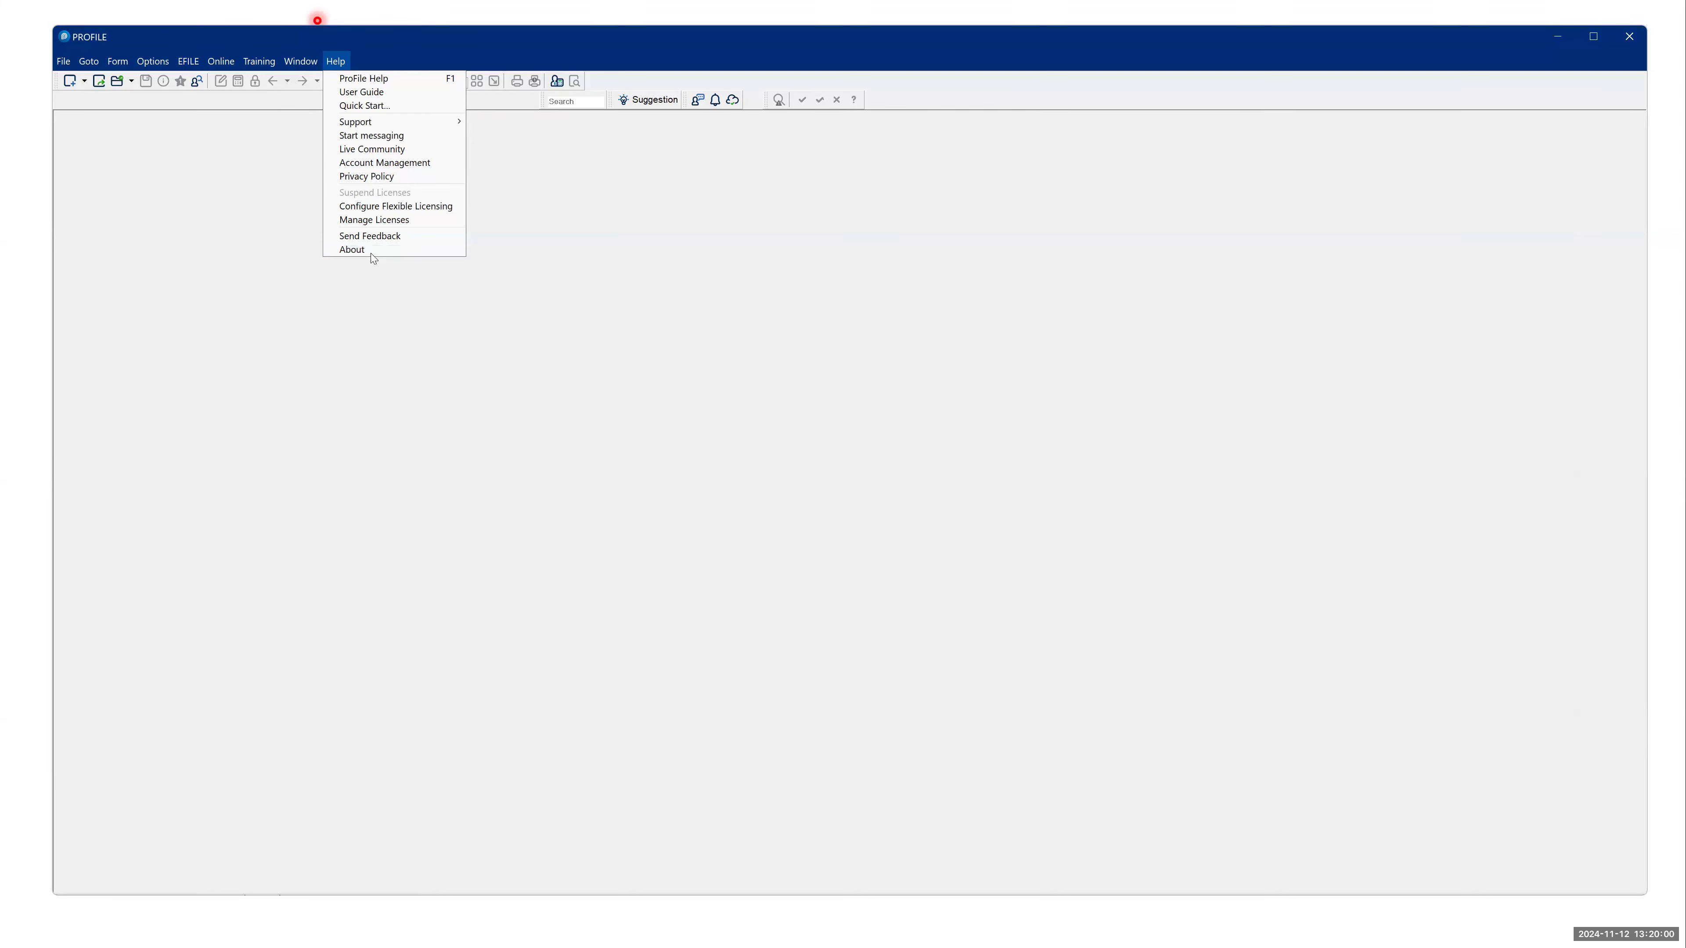
left_click(359, 250)
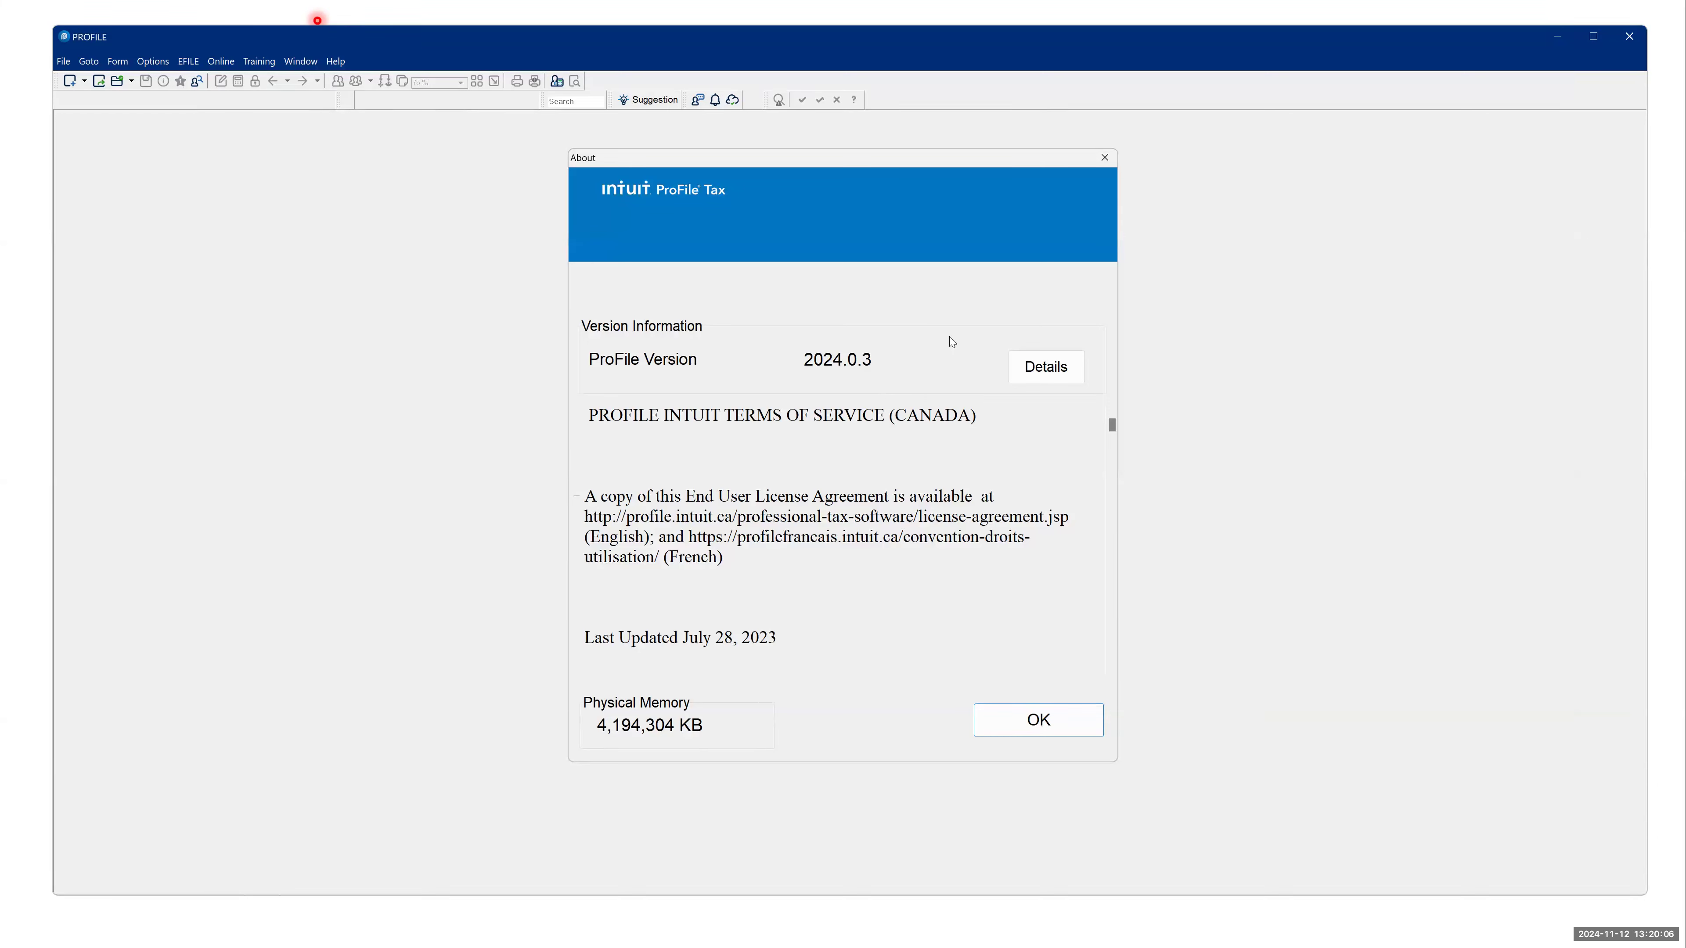
left_click(1021, 731)
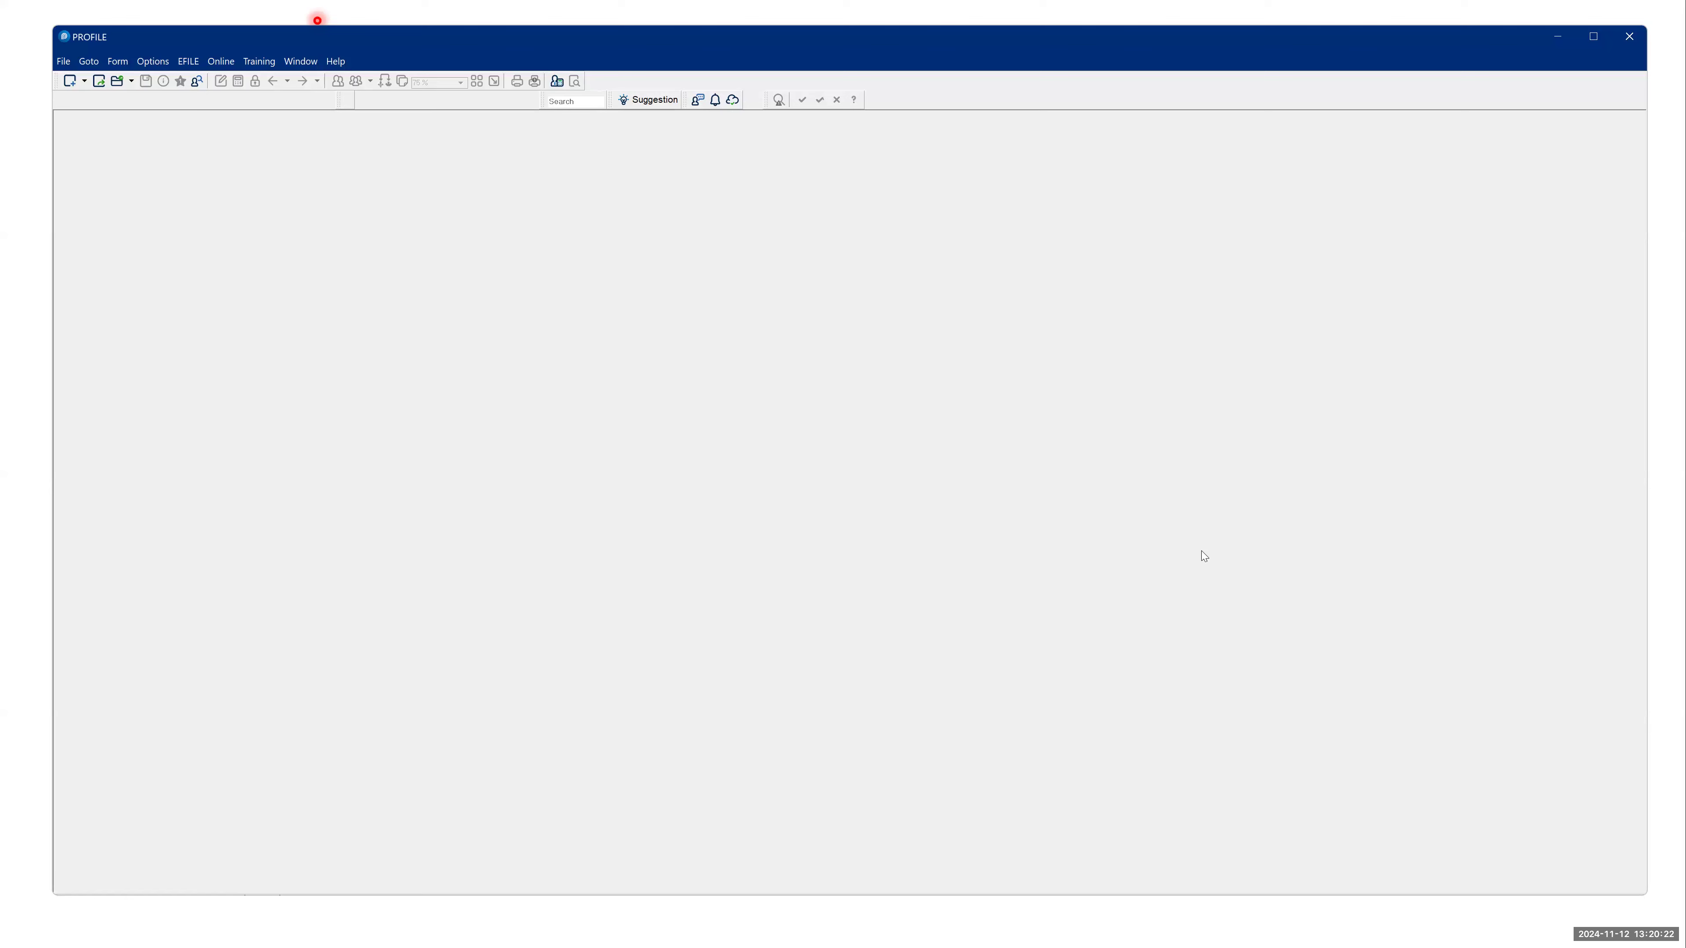
key("alt+Tab")
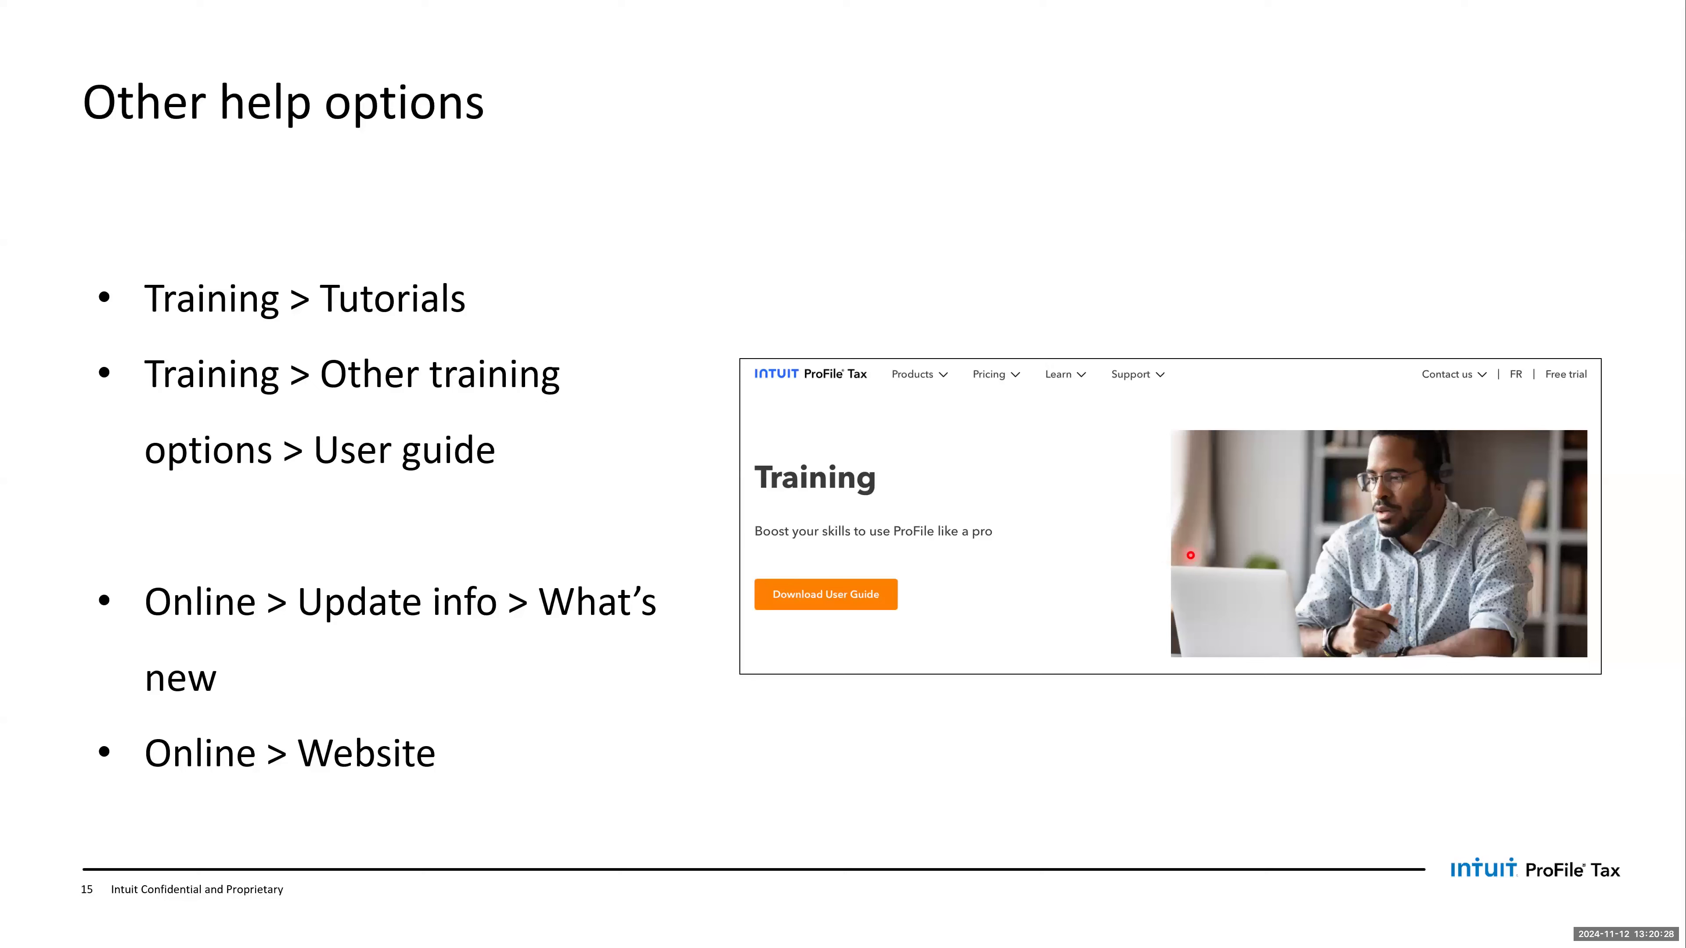
key("Right")
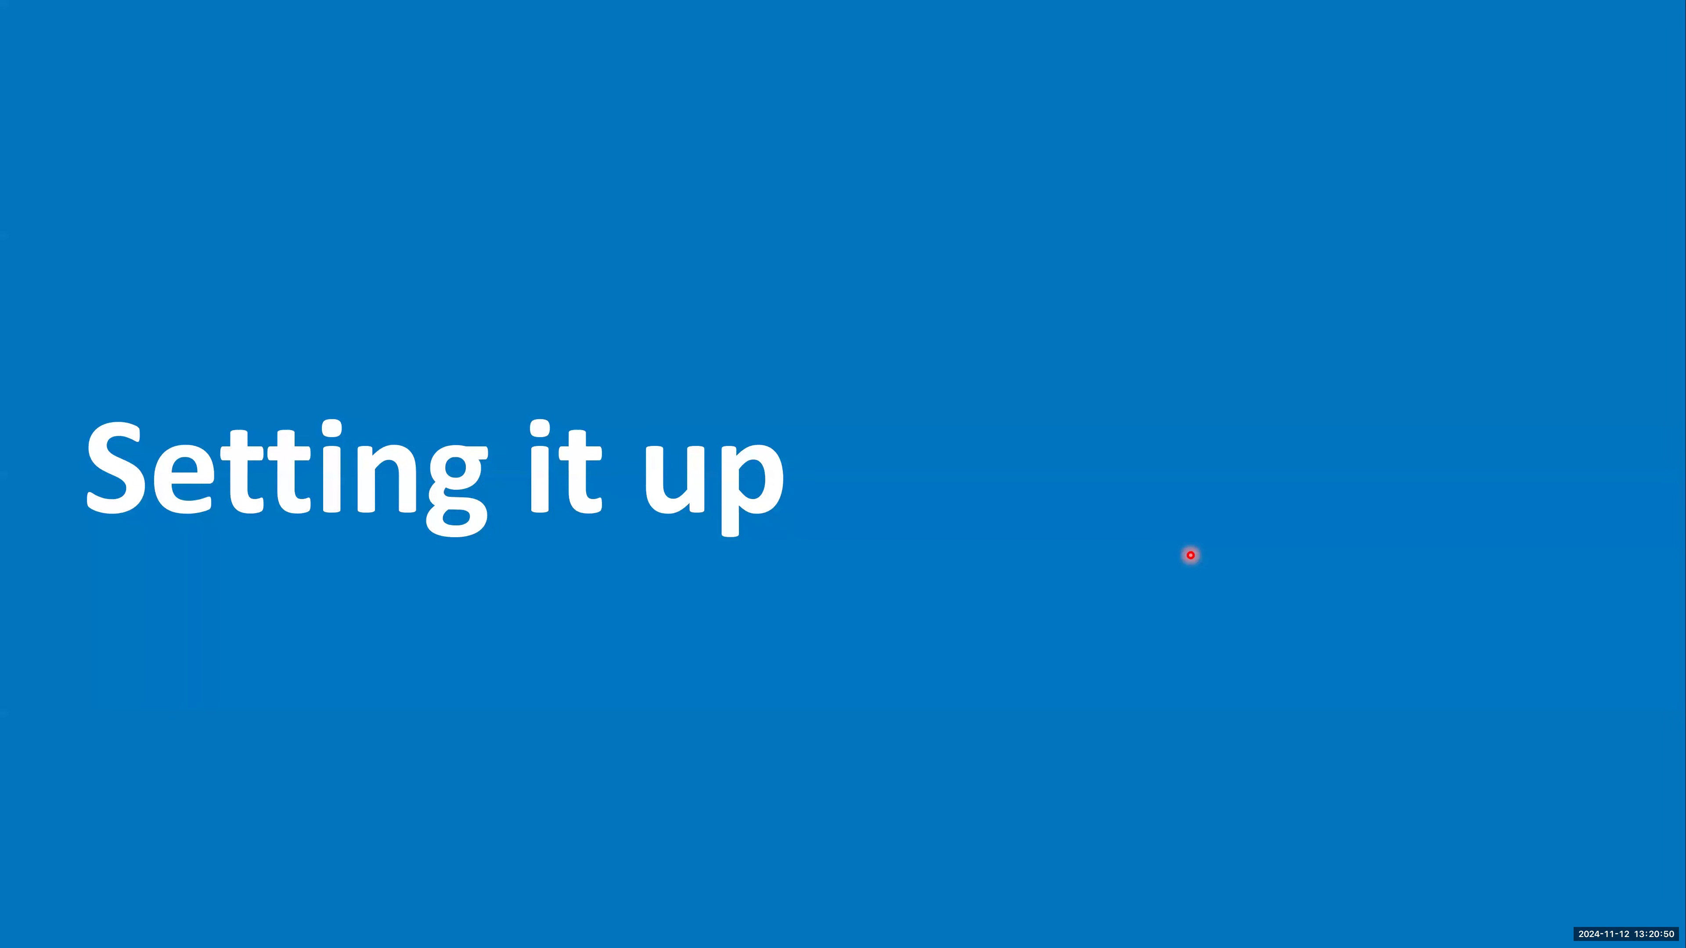
key("Right")
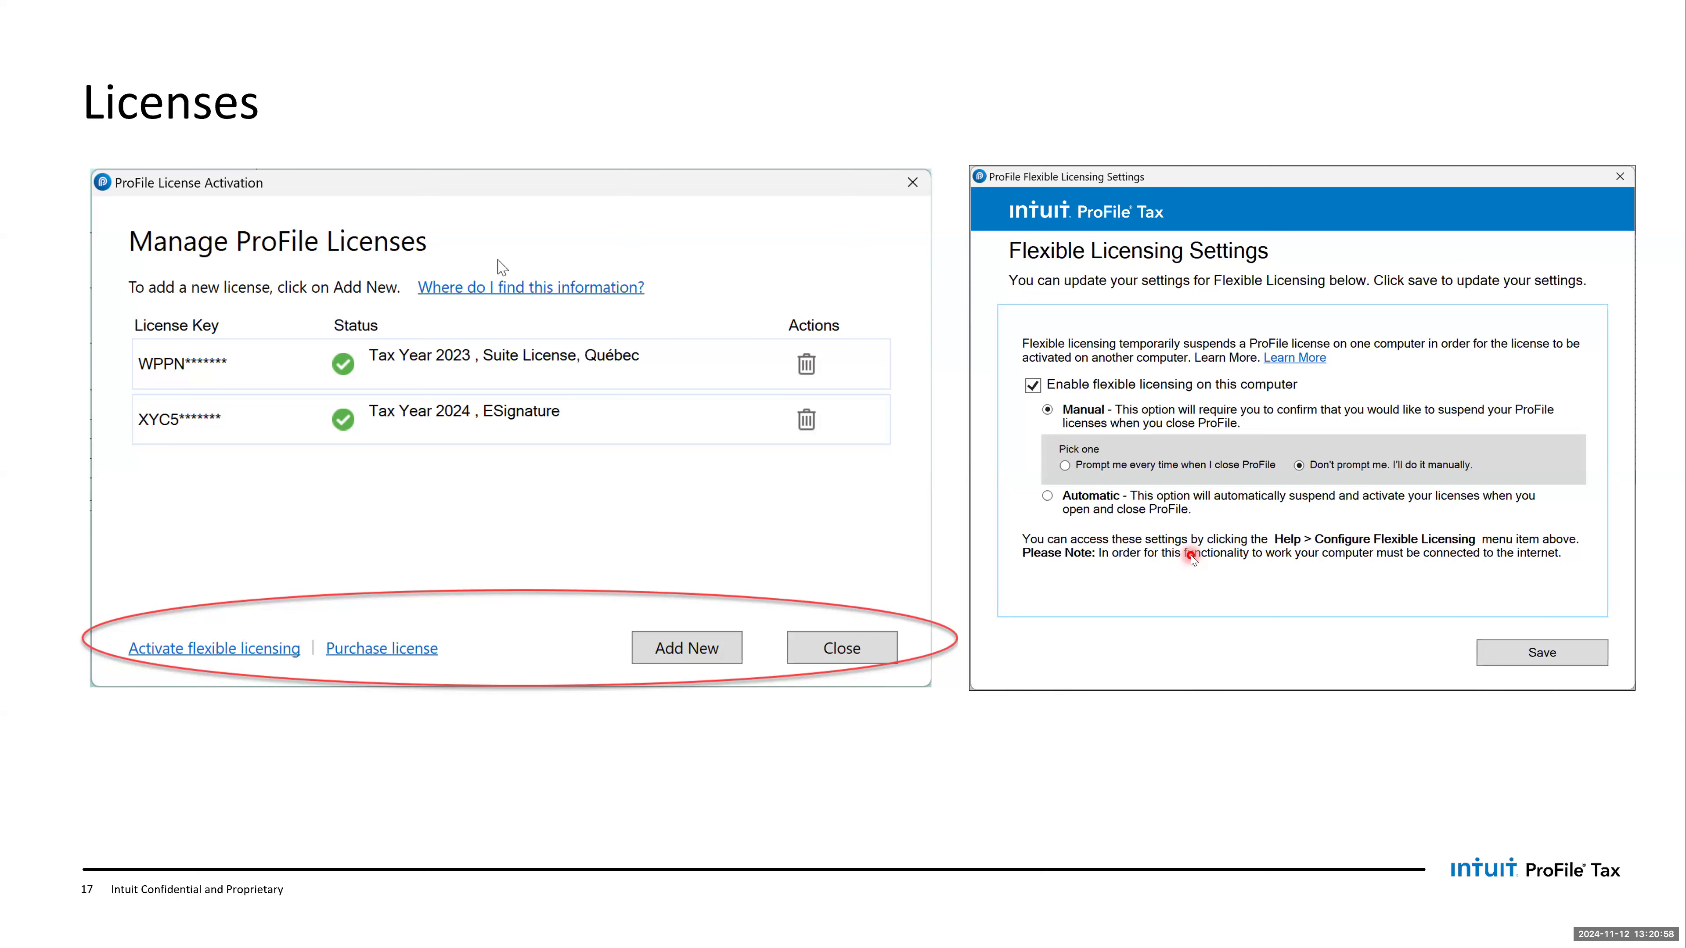
- Switch to ProFile, review the installed licenses and license options in Manage Licenses, and close the dialog
key("alt+Tab")
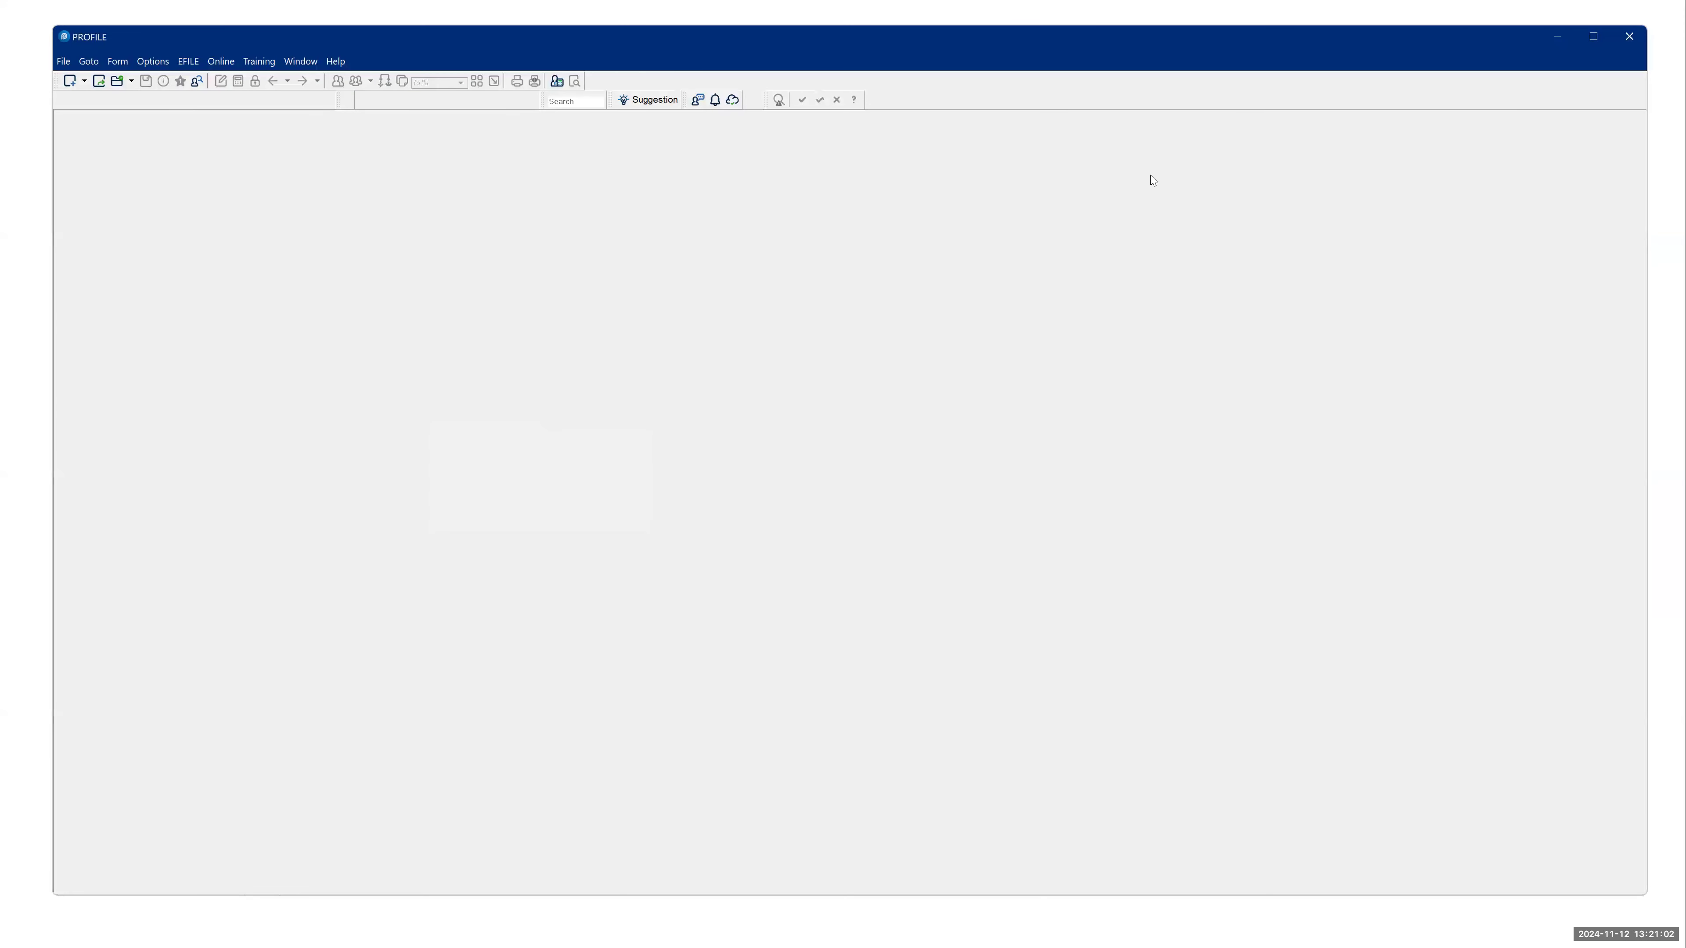
left_click(336, 60)
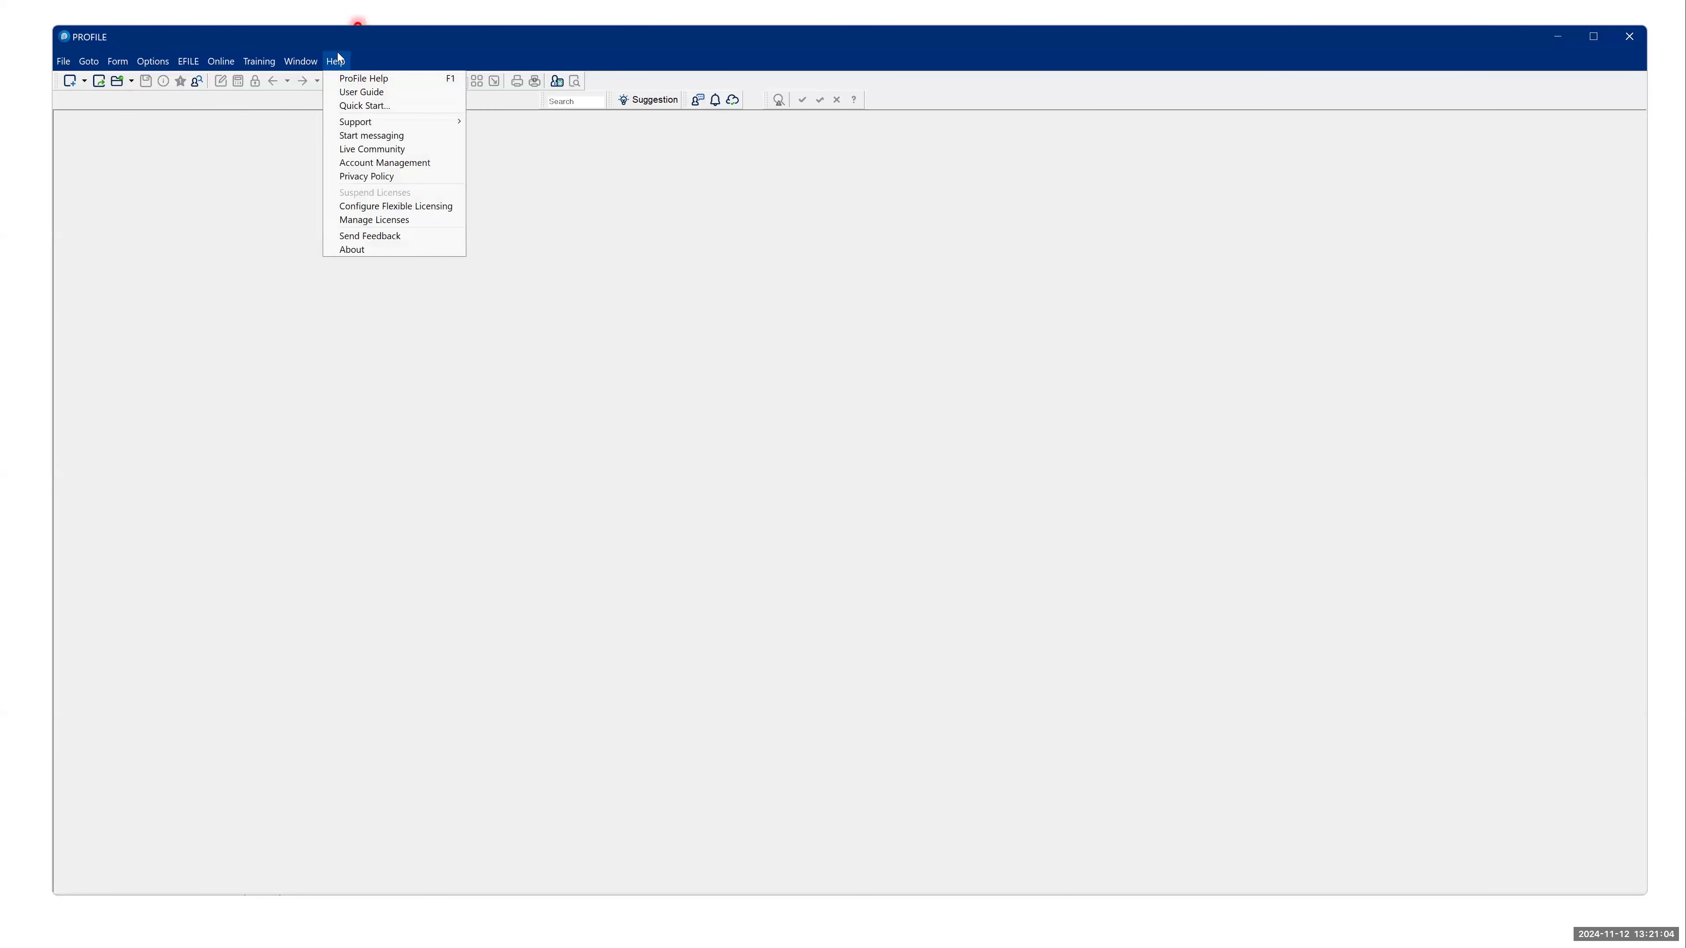
left_click(362, 220)
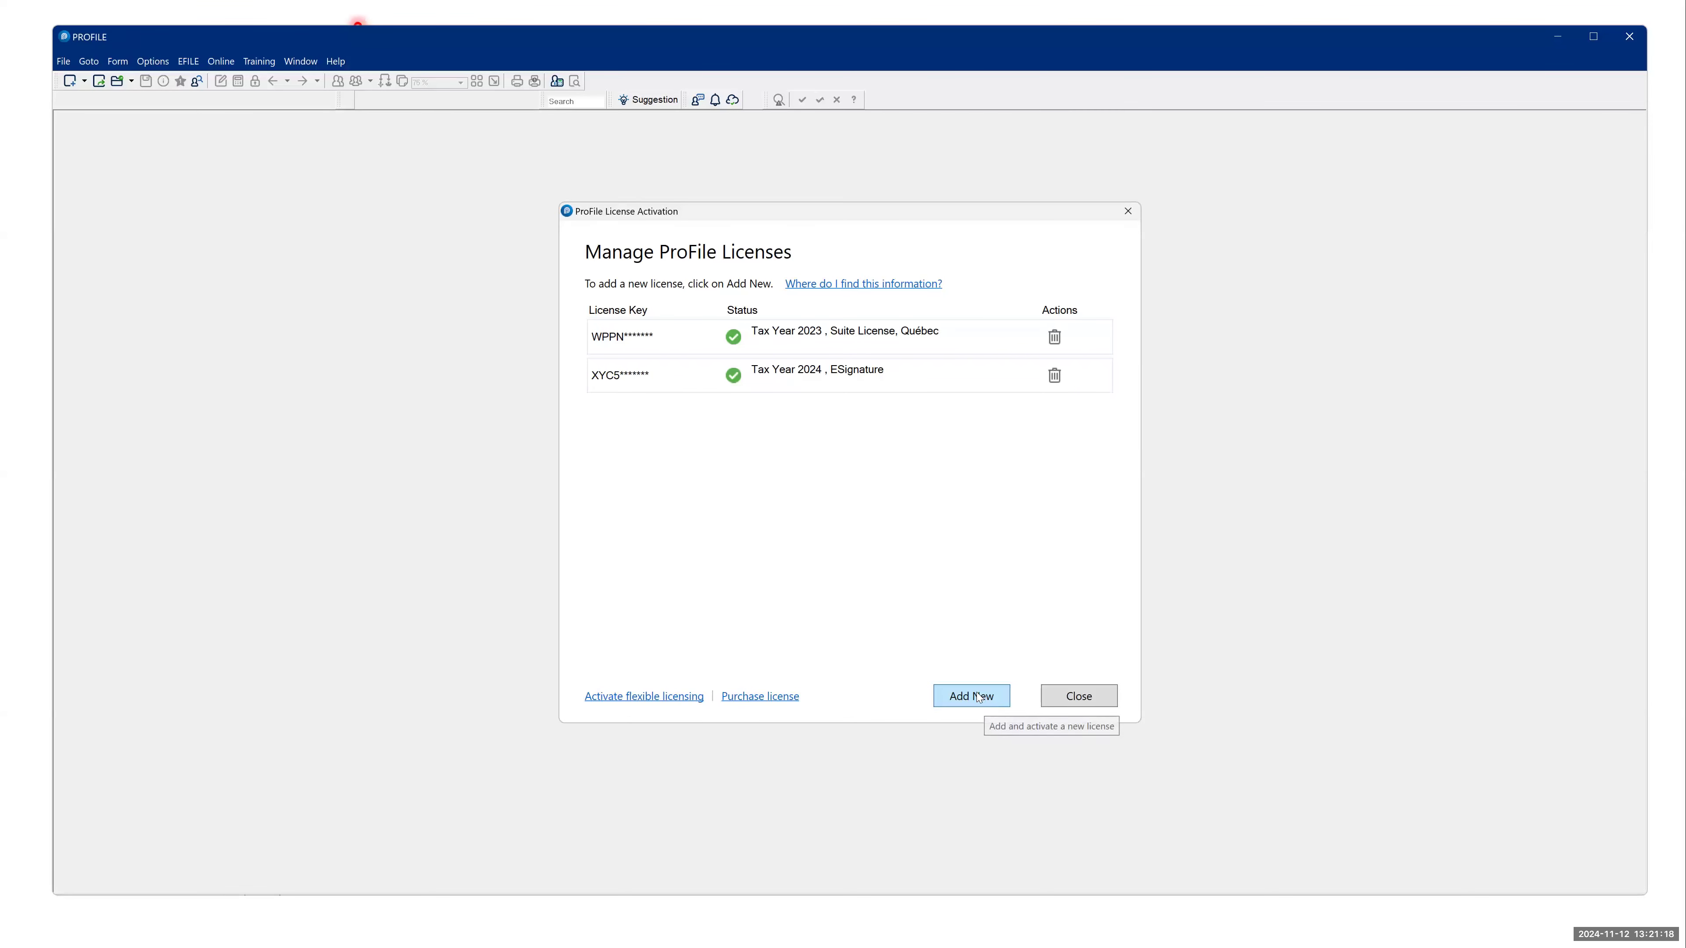
left_click(738, 697)
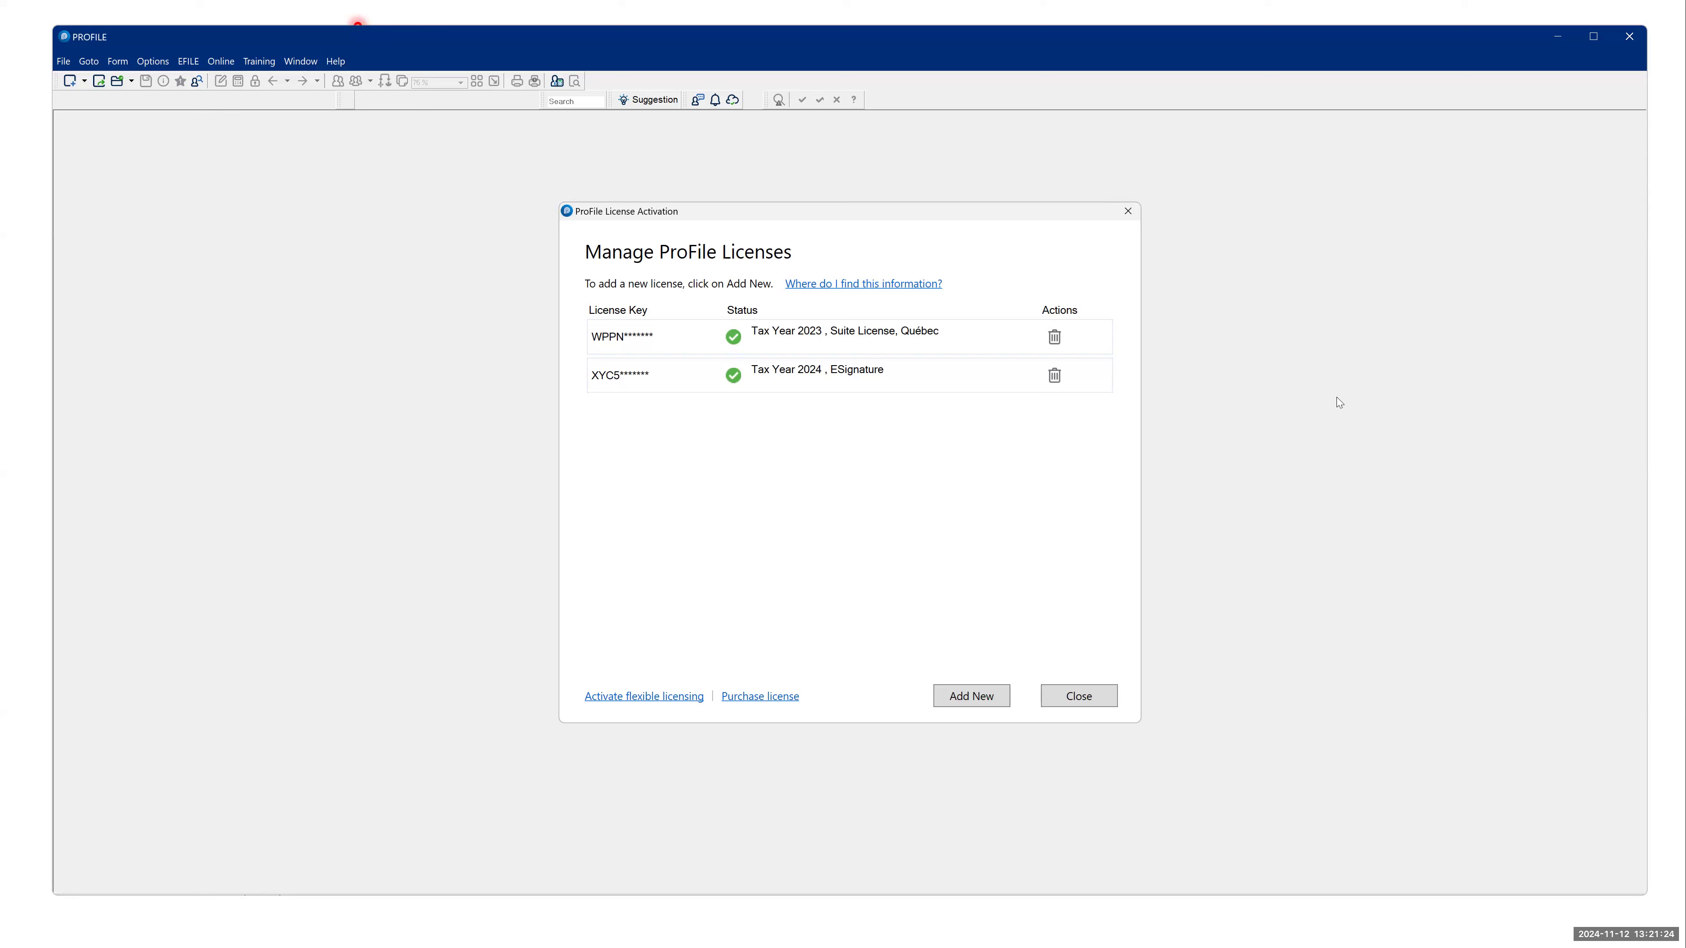
left_click(1138, 214)
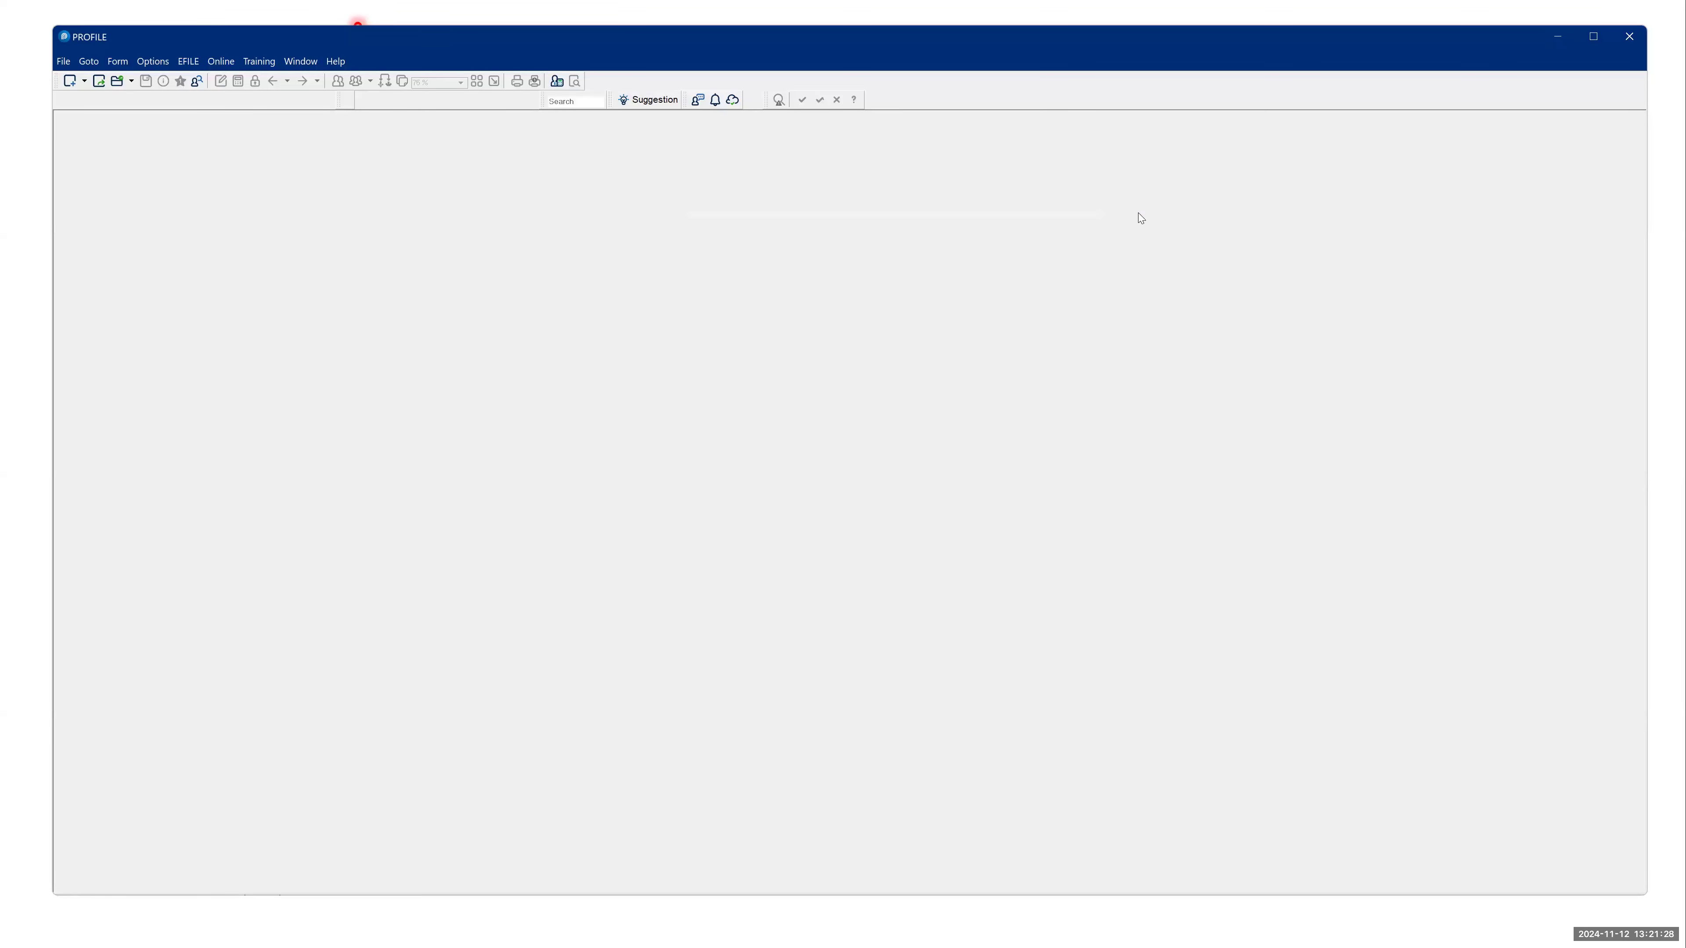
key("alt+Tab")
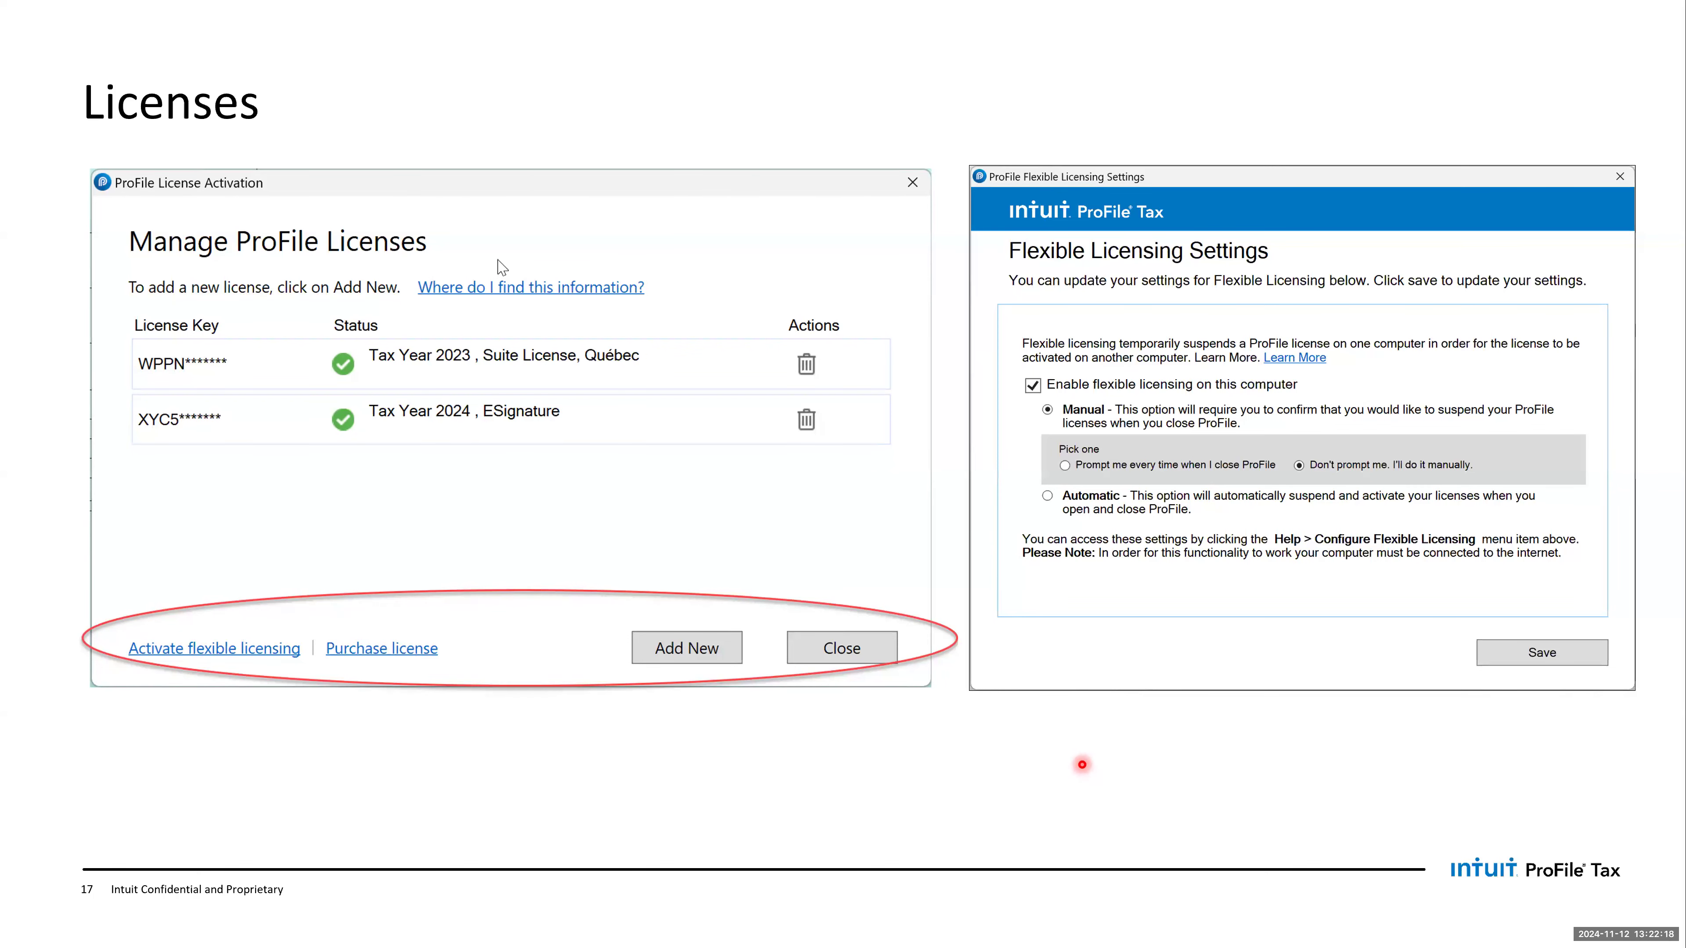
key("Right")
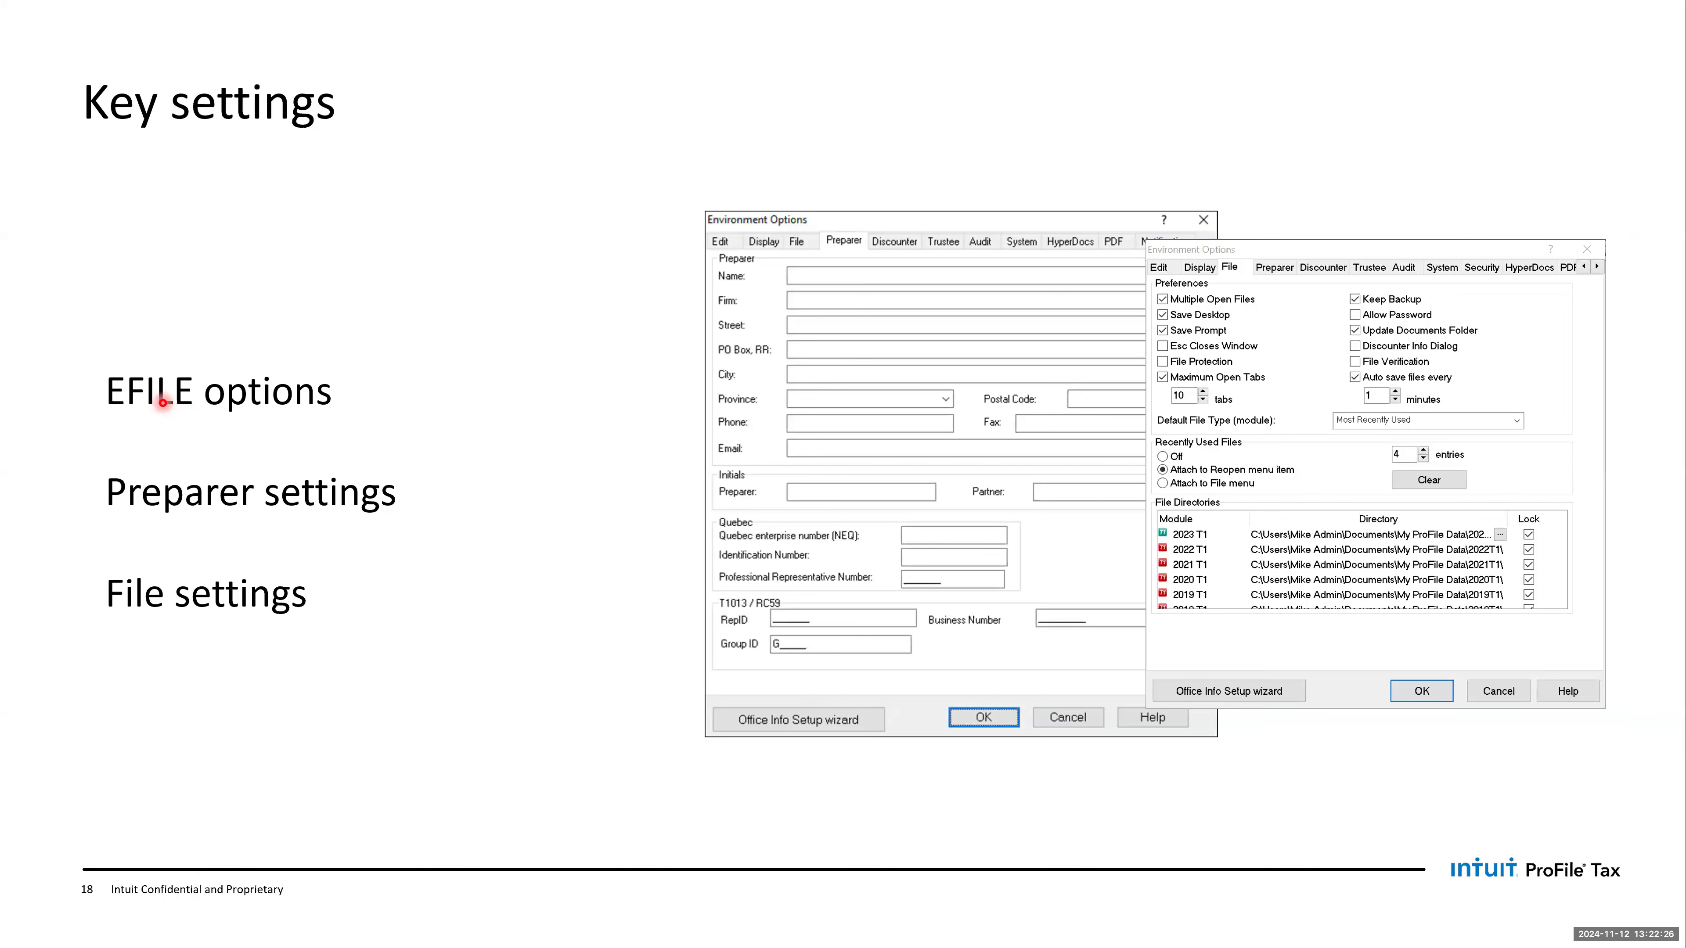
- Switch to ProFile and show the T1 Common settings in the Electronic Filing Options
key("alt+Tab")
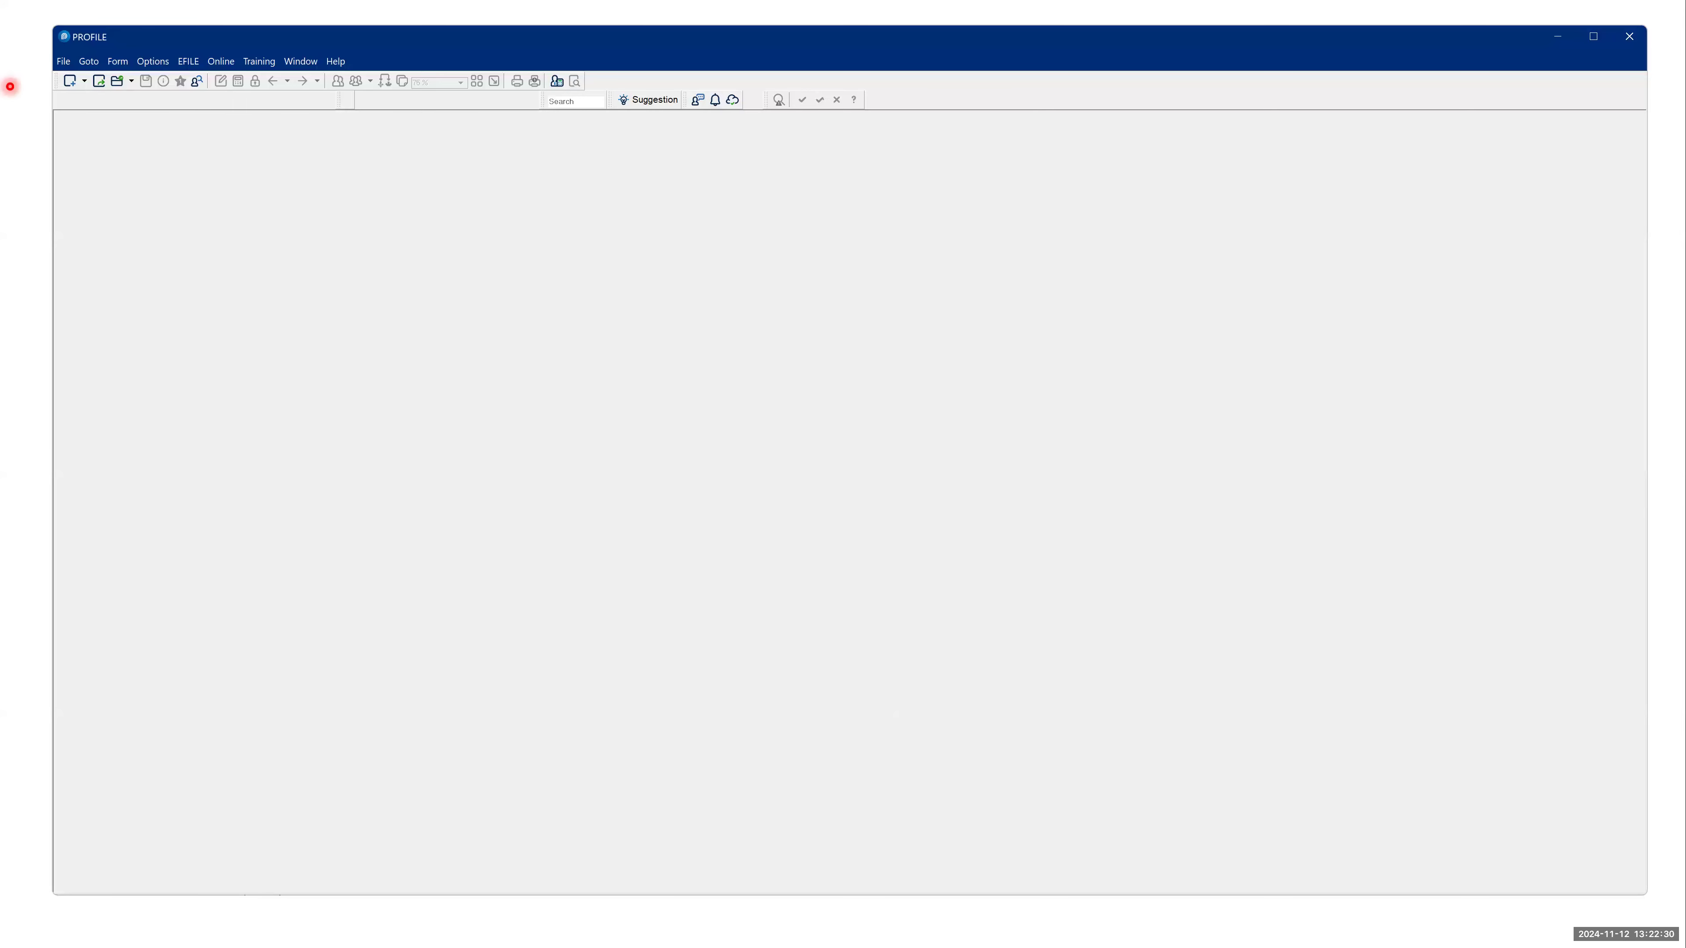
left_click(188, 62)
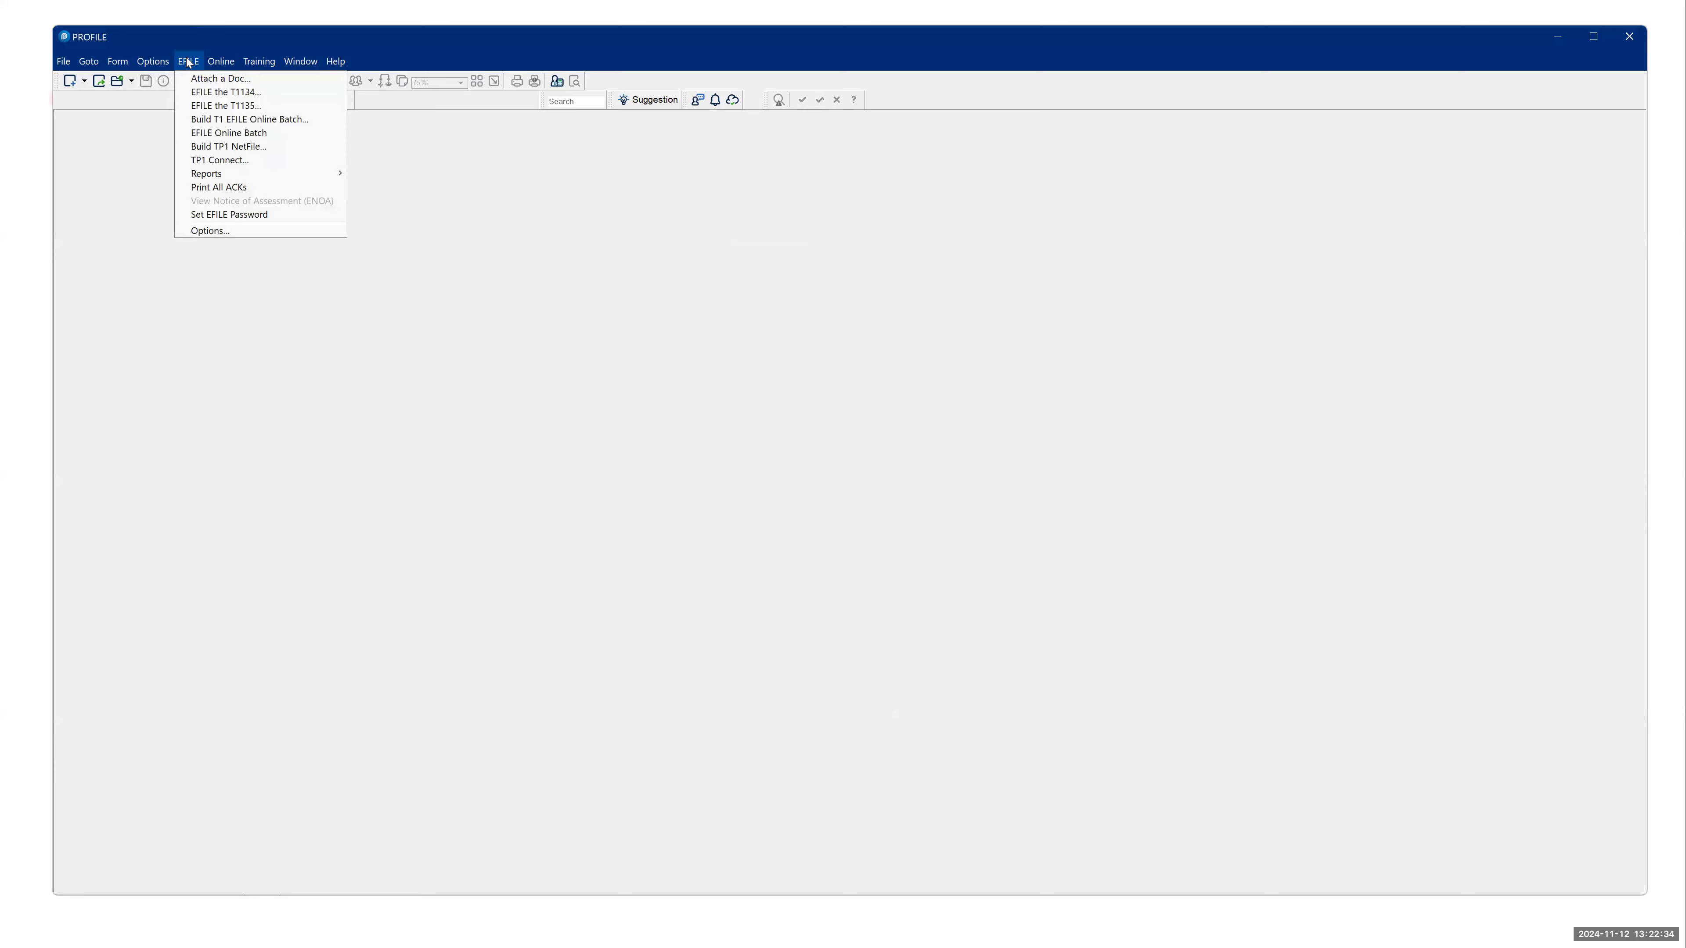
left_click(227, 232)
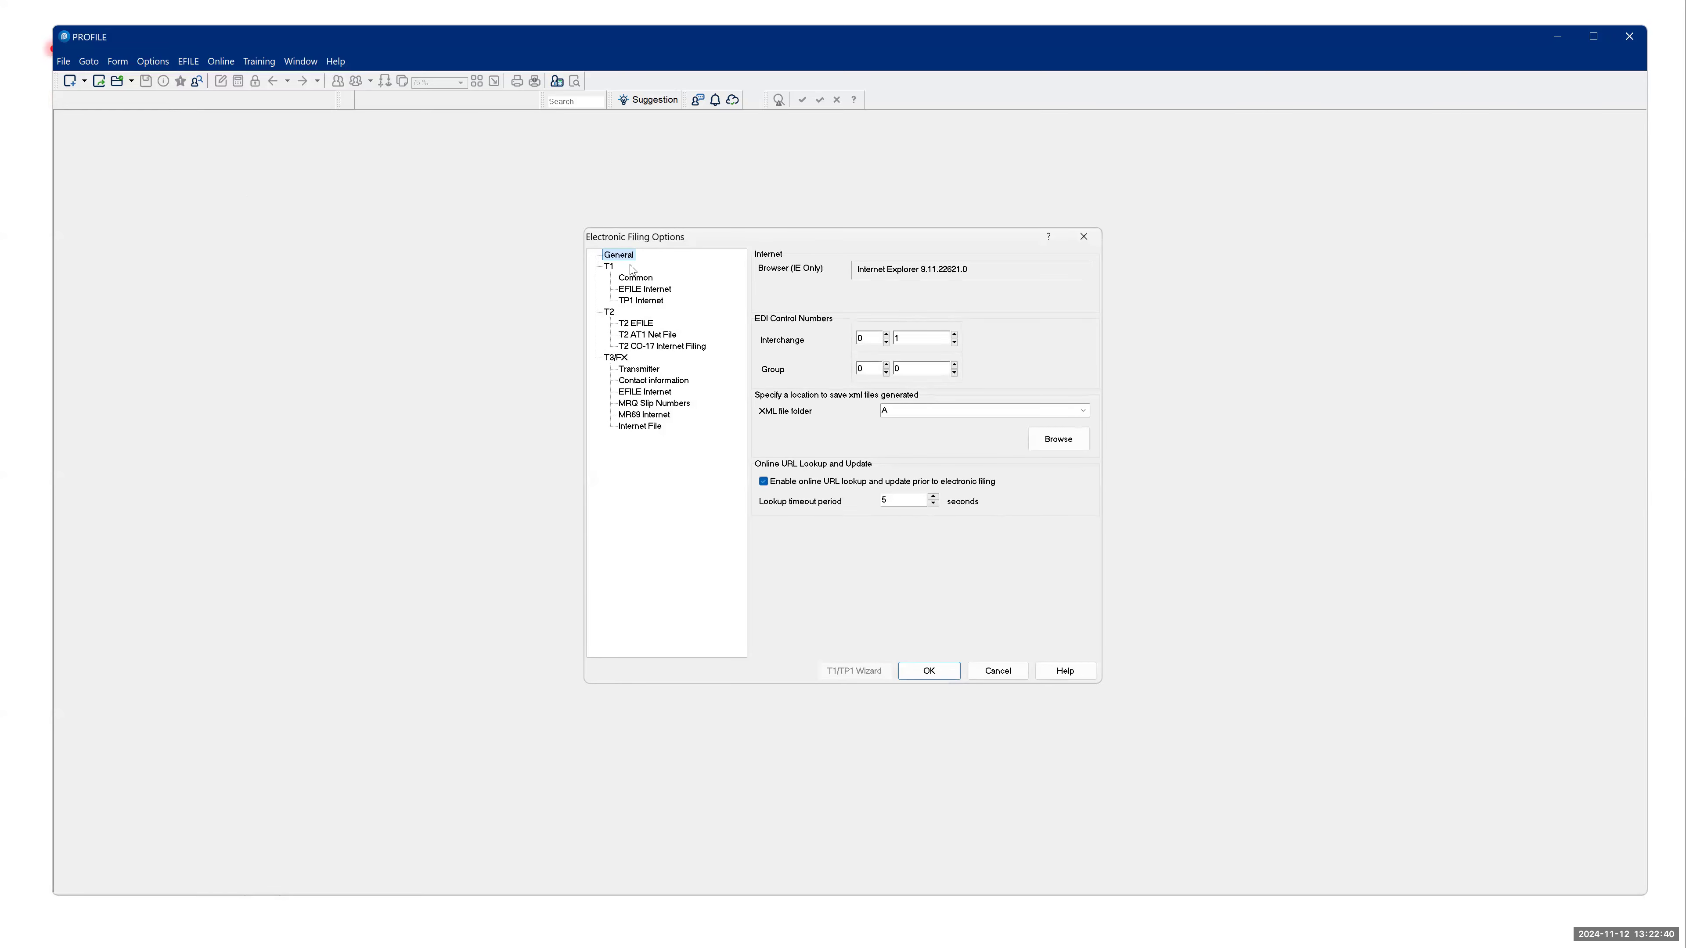
left_click(635, 279)
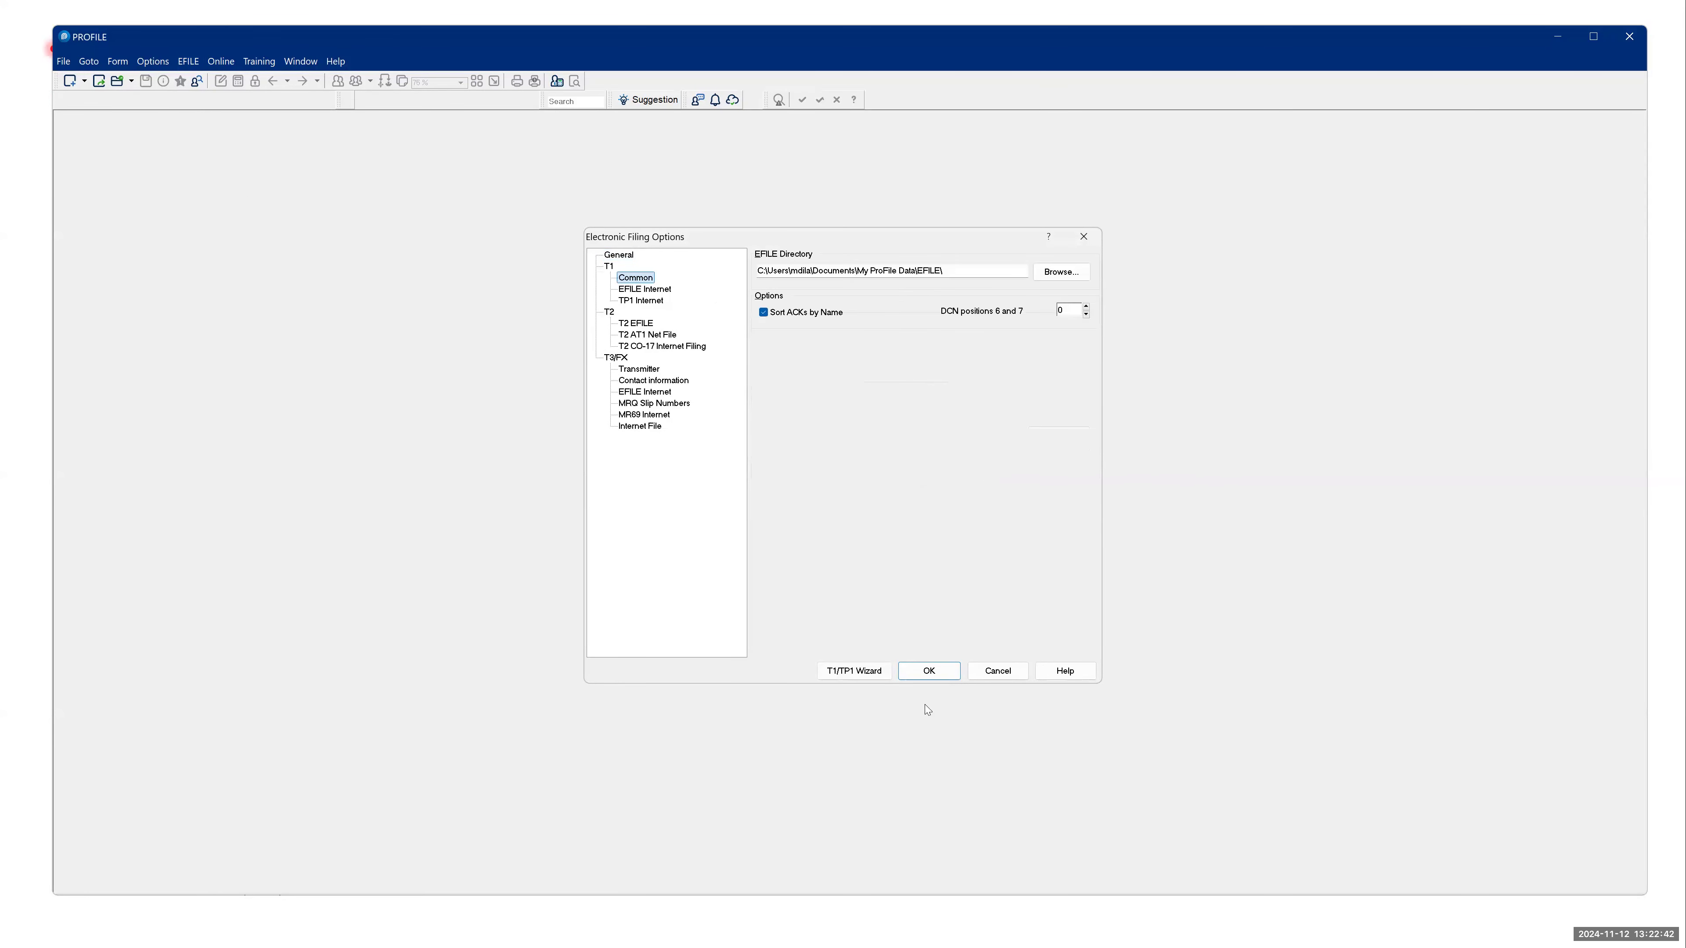
- View the T1/TP1 wizard's EFILE On-Line number and password page, exit the wizard unfinished, and close the Electronic Filing Options
left_click(856, 674)
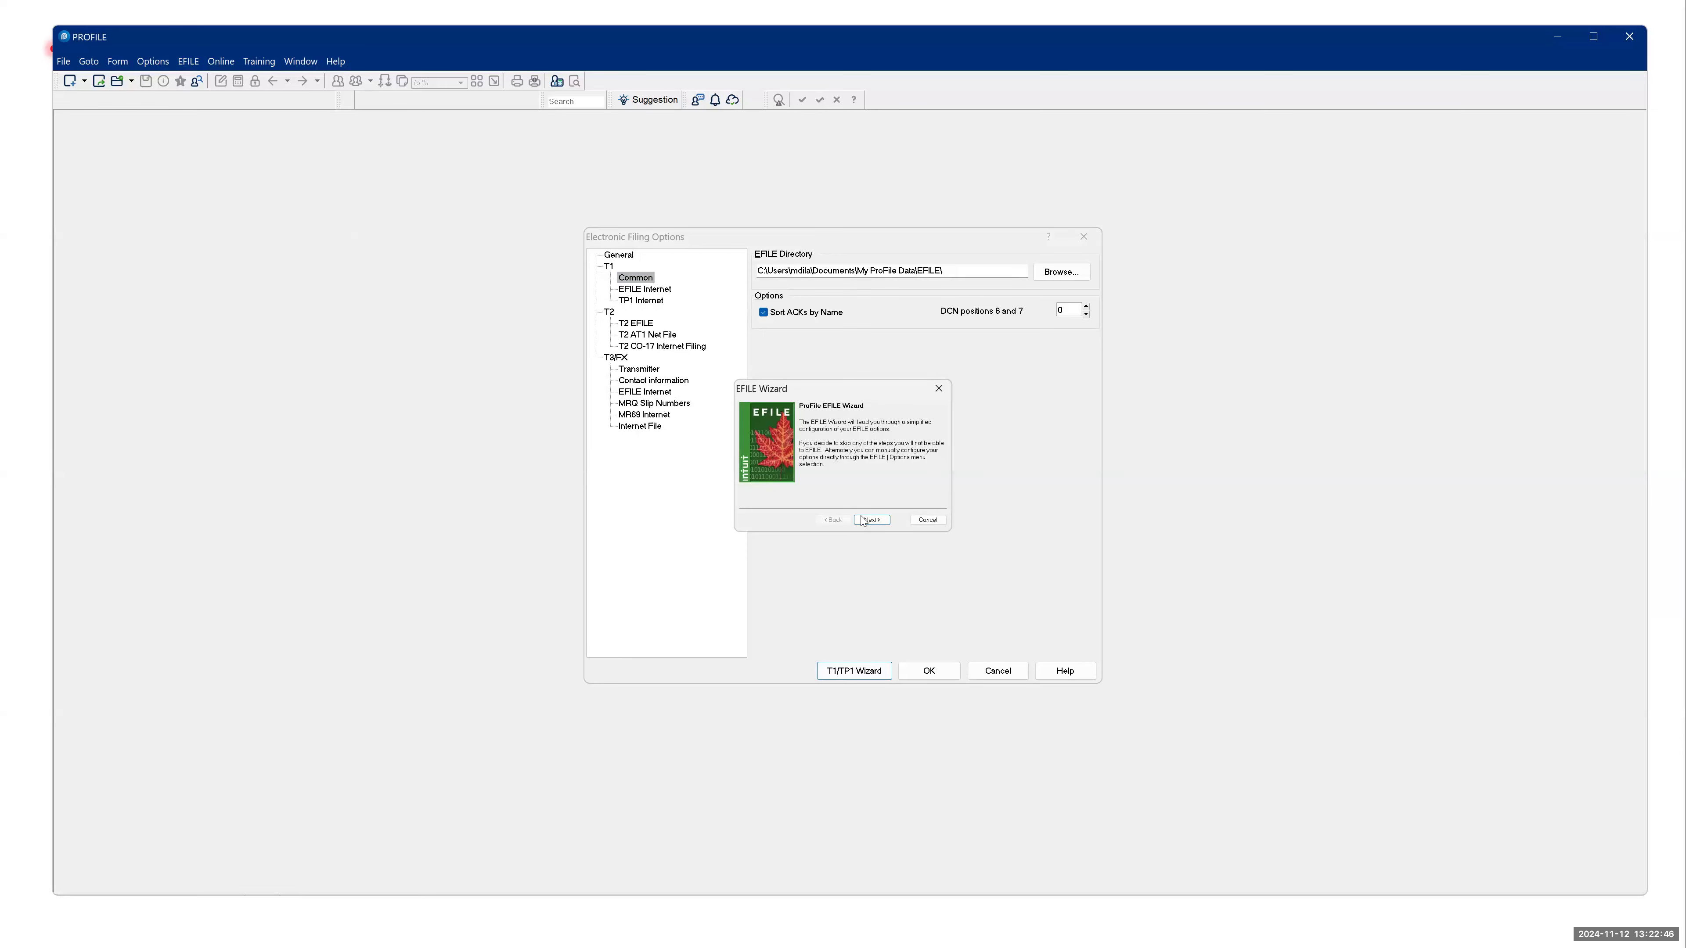
left_click(863, 520)
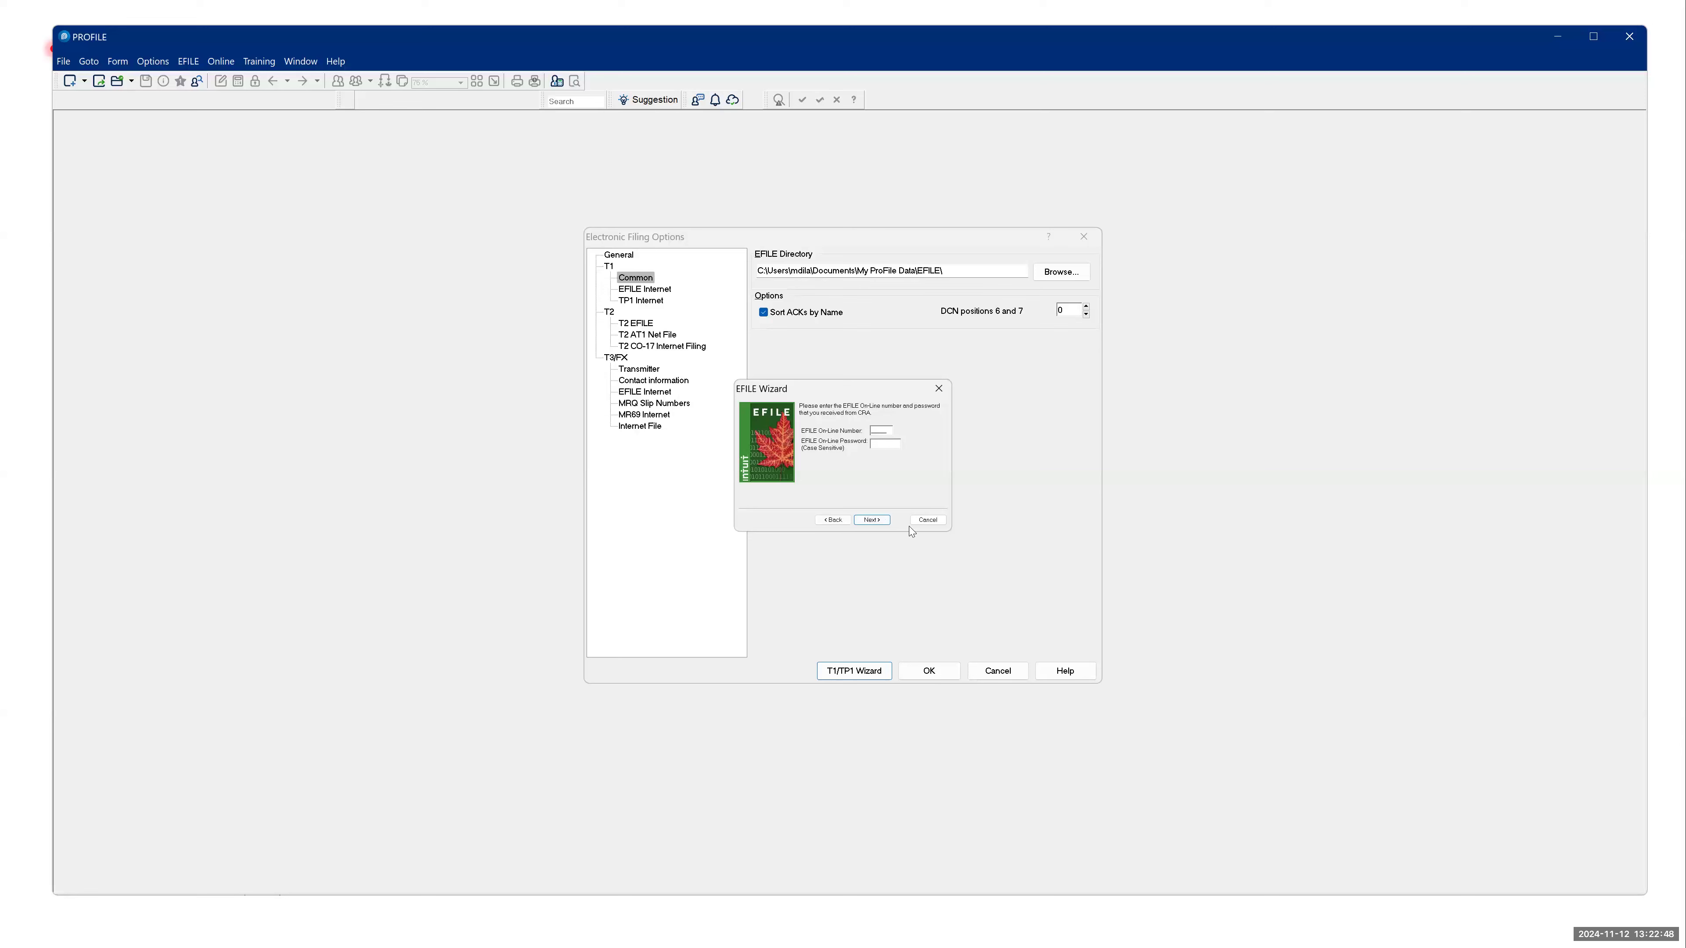
left_click(874, 520)
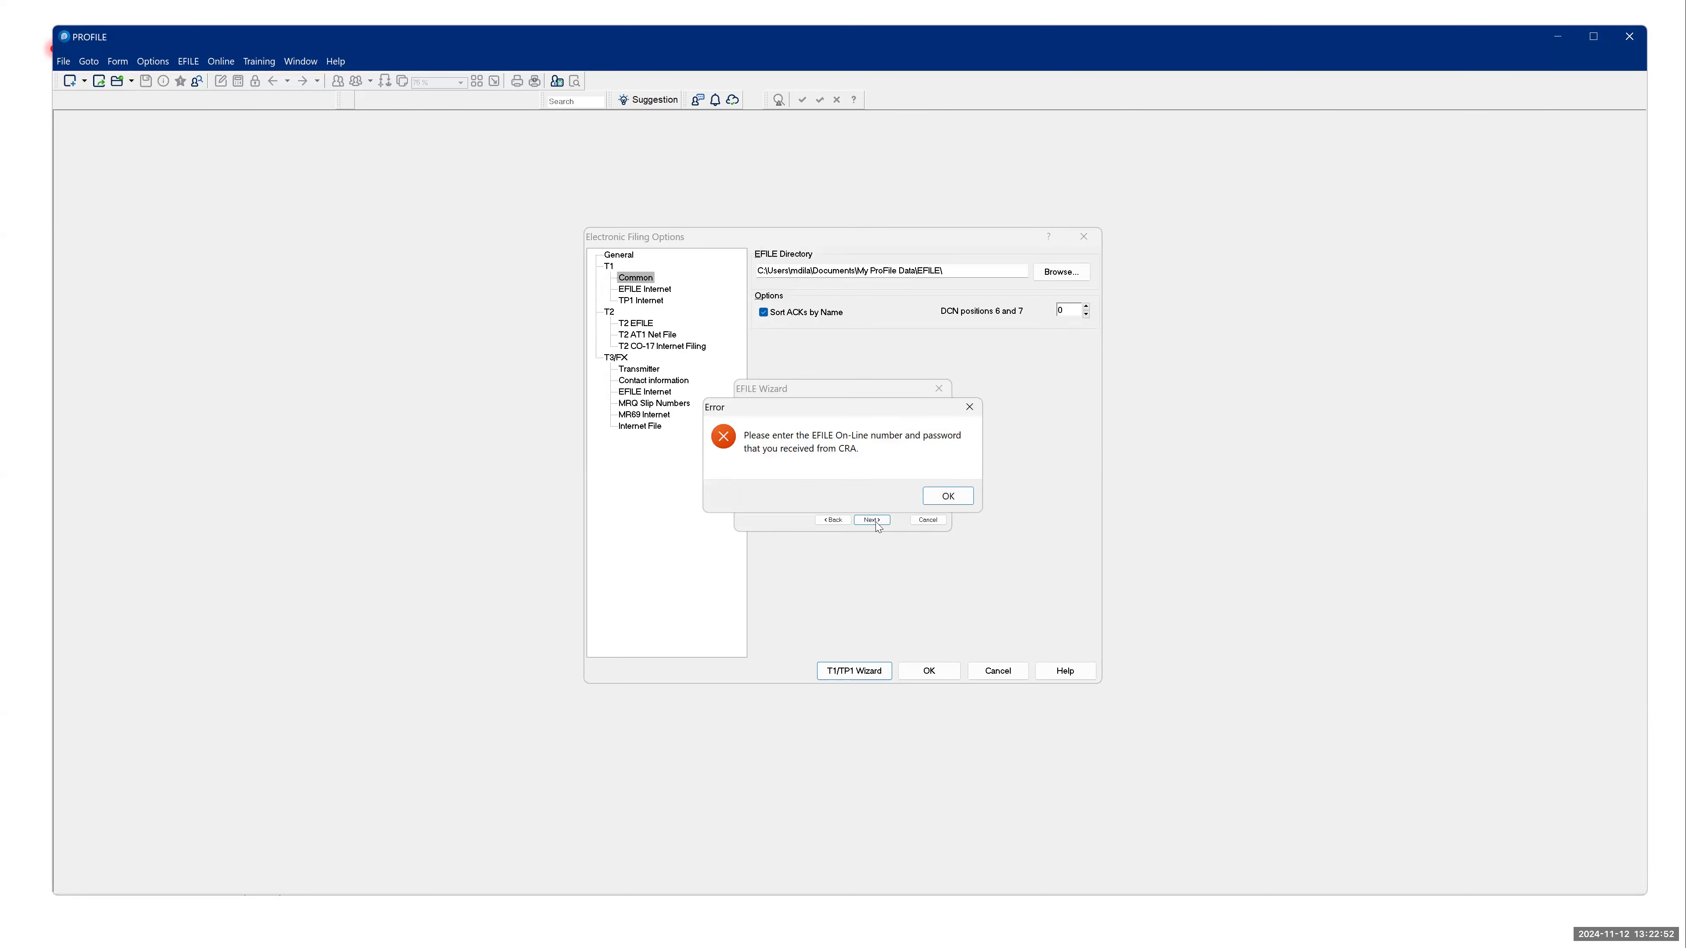
left_click(942, 500)
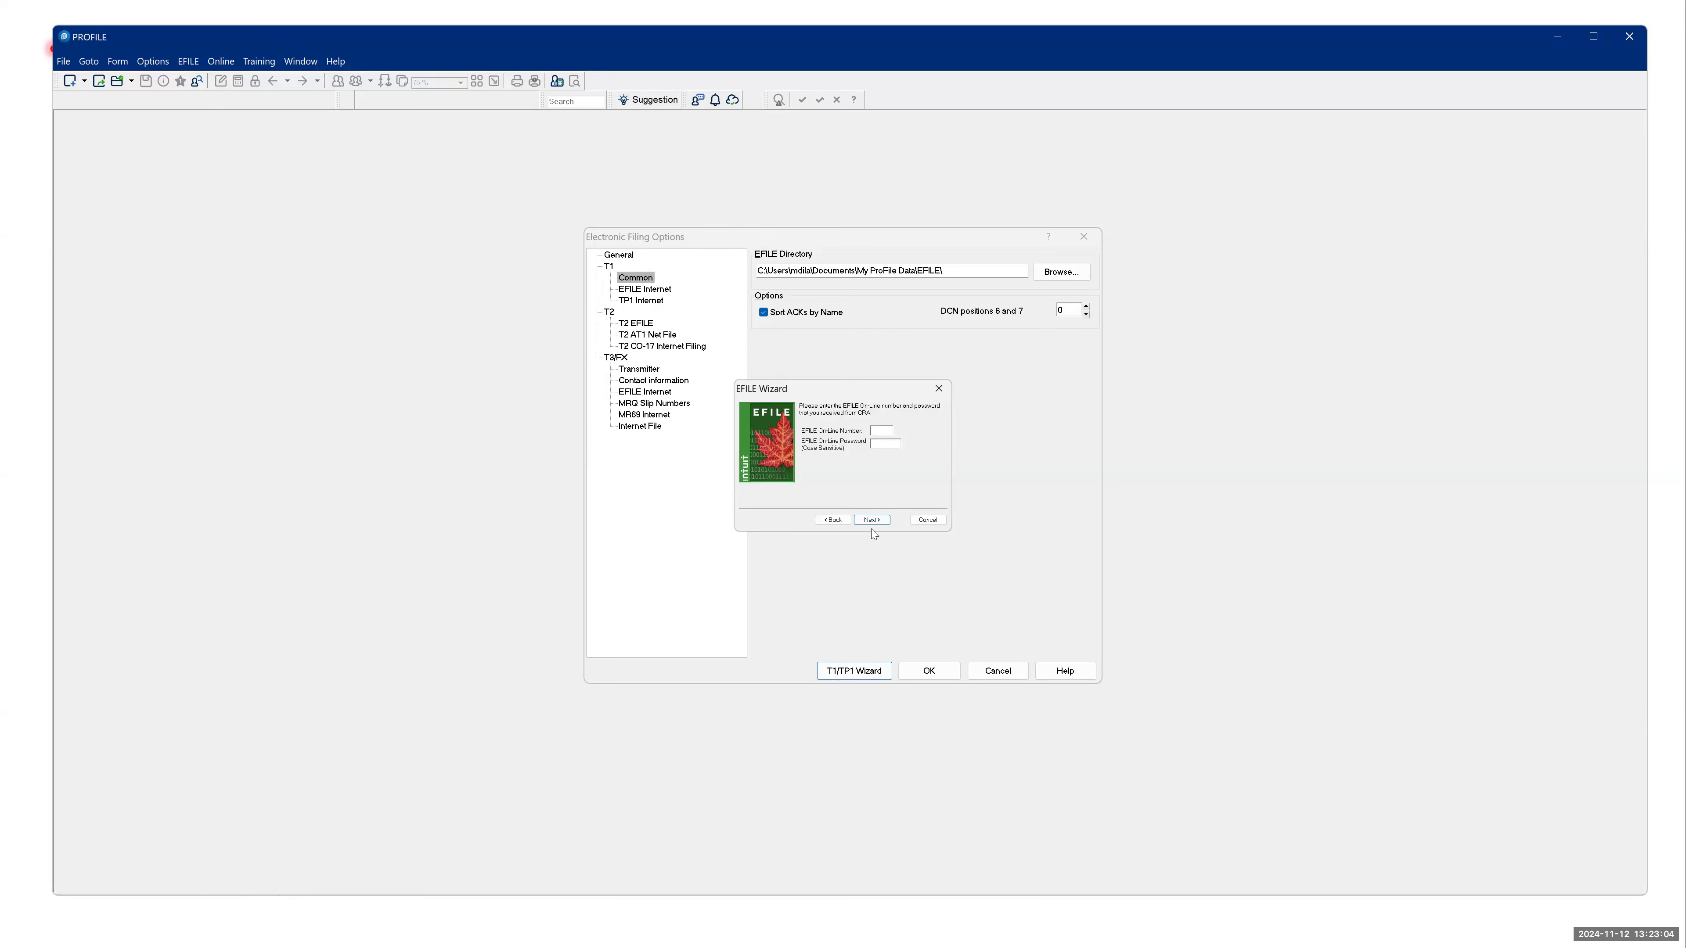
left_click(885, 519)
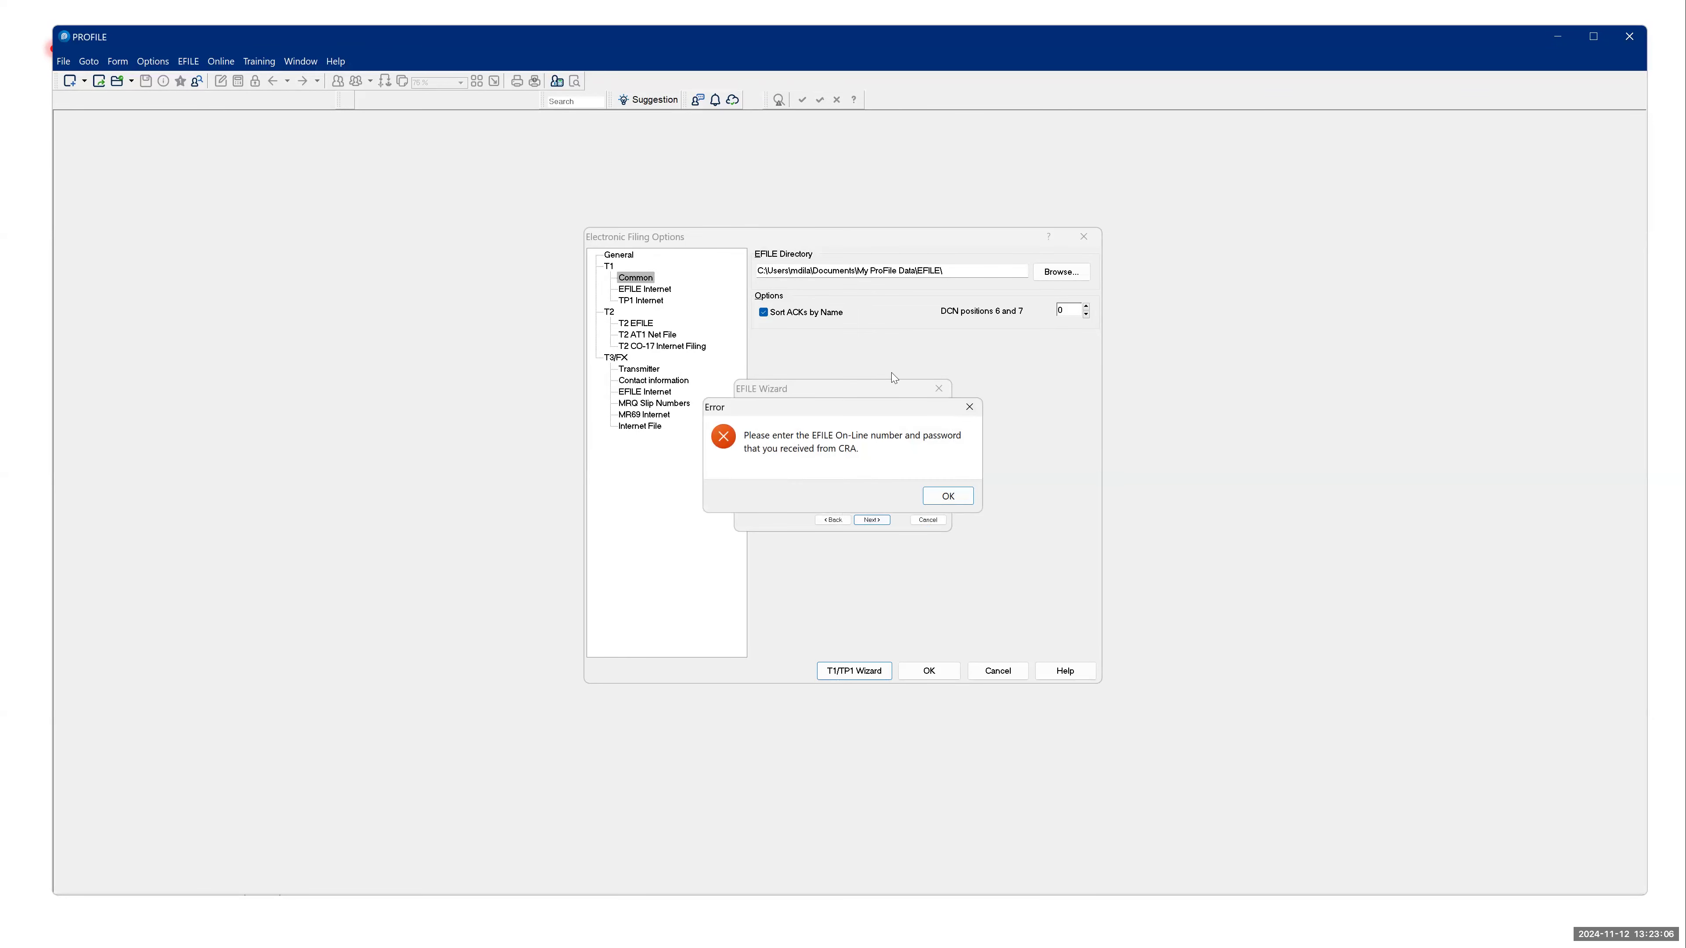
left_click(948, 497)
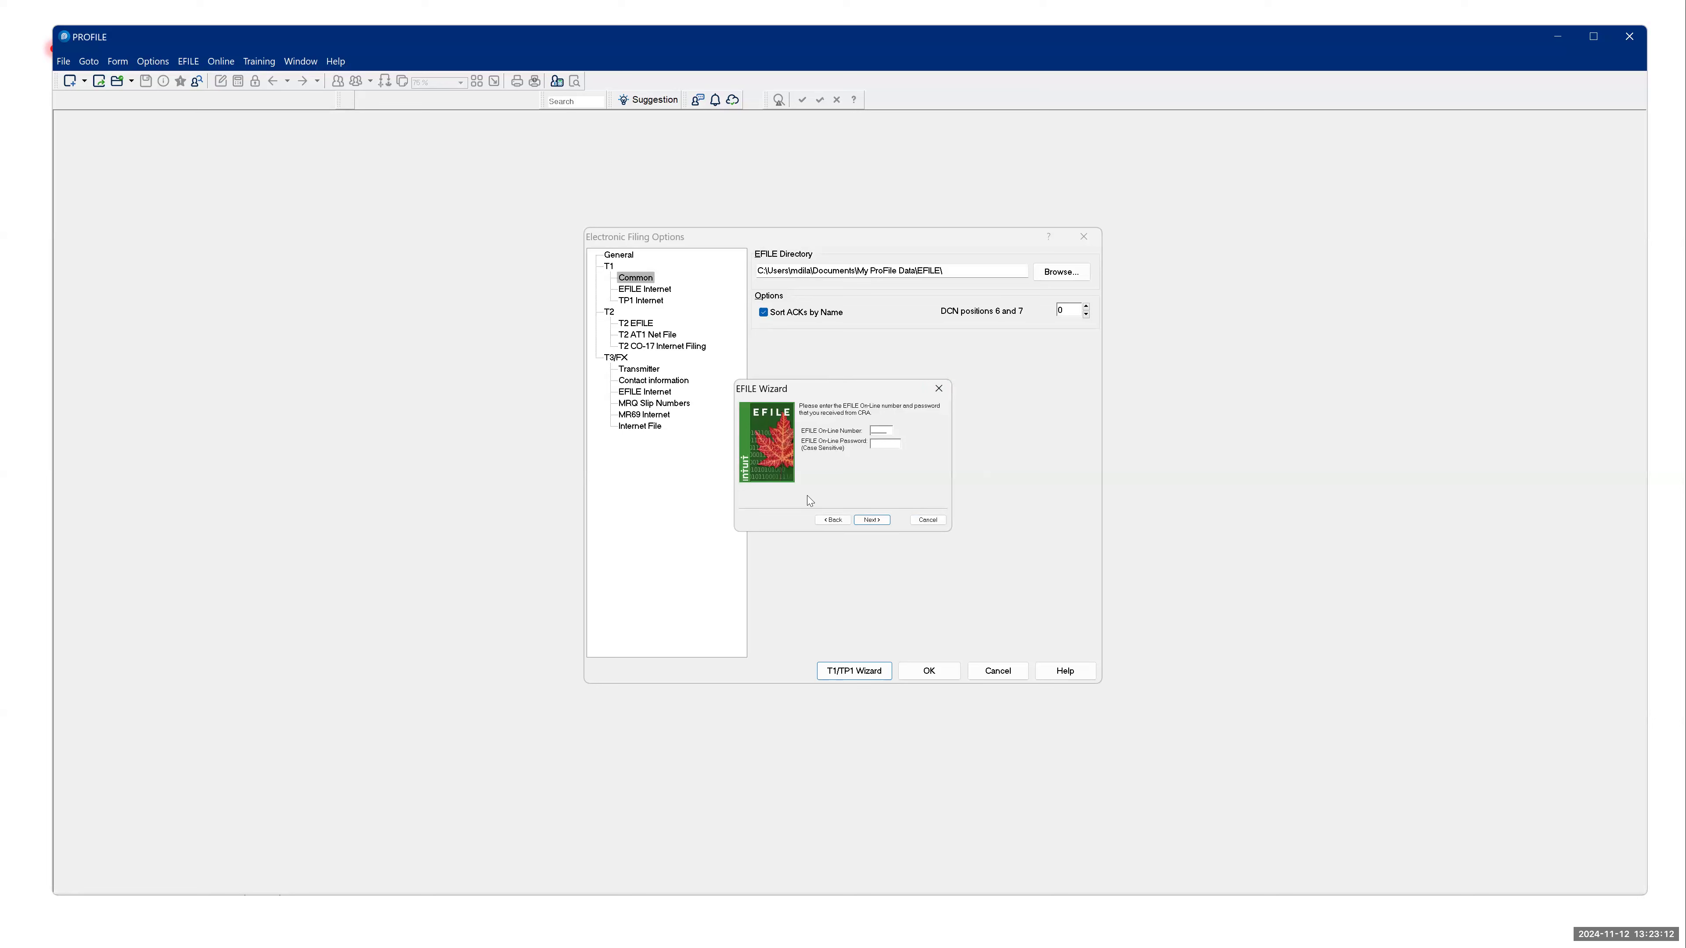
left_click(930, 524)
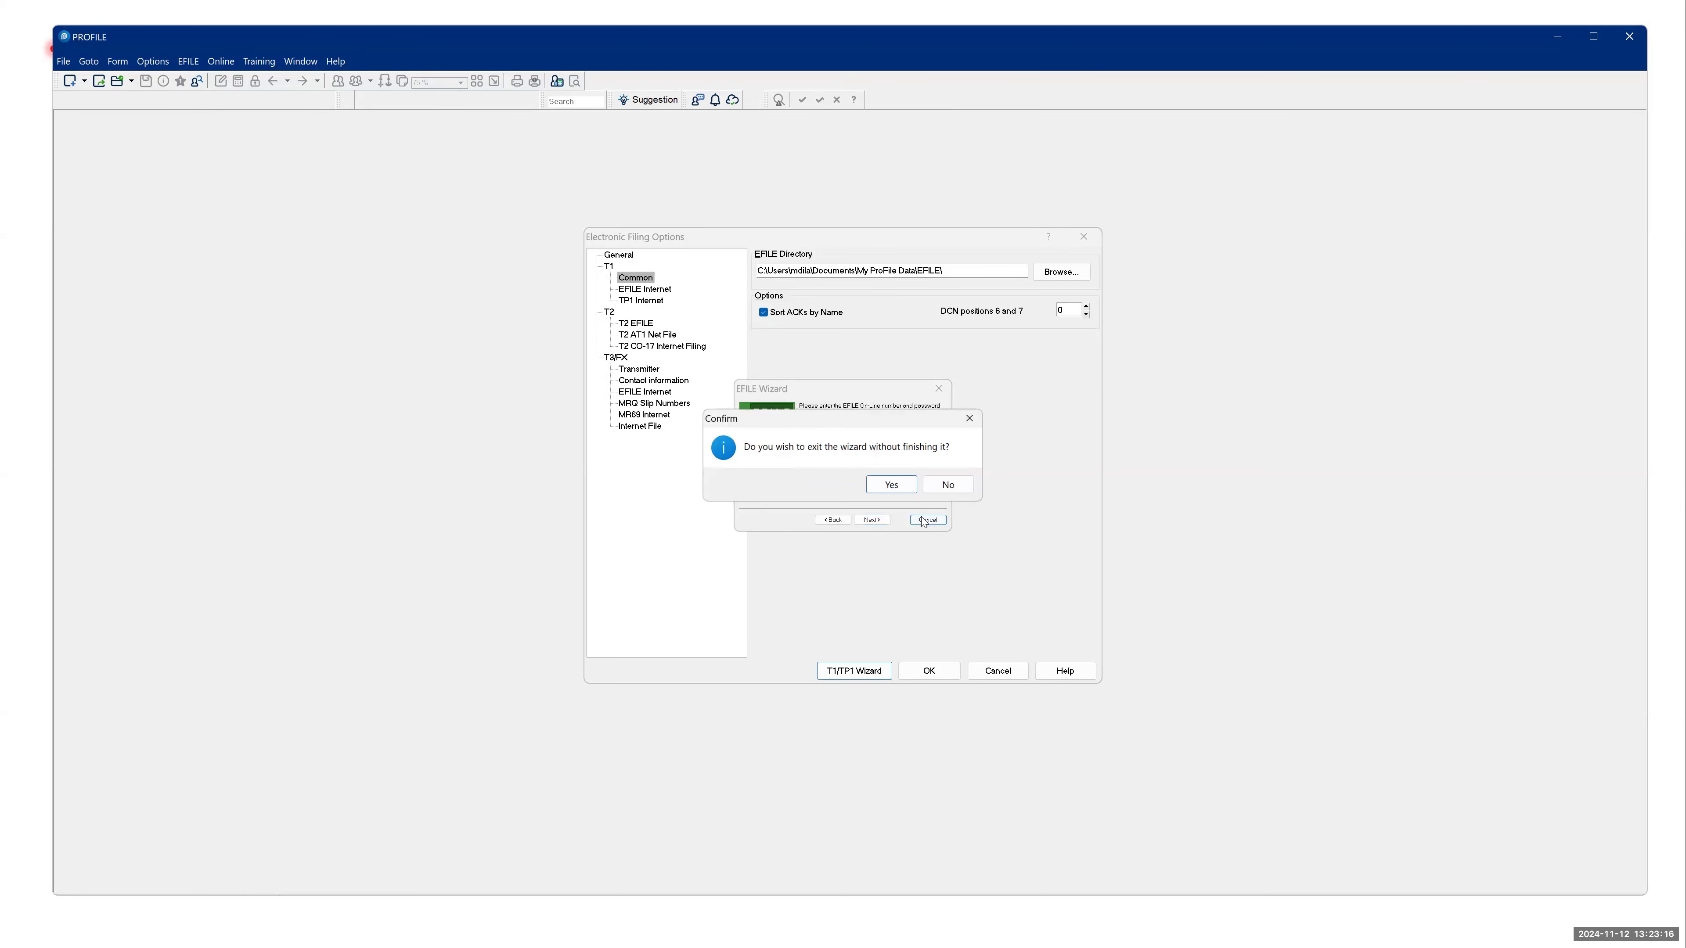
left_click(904, 491)
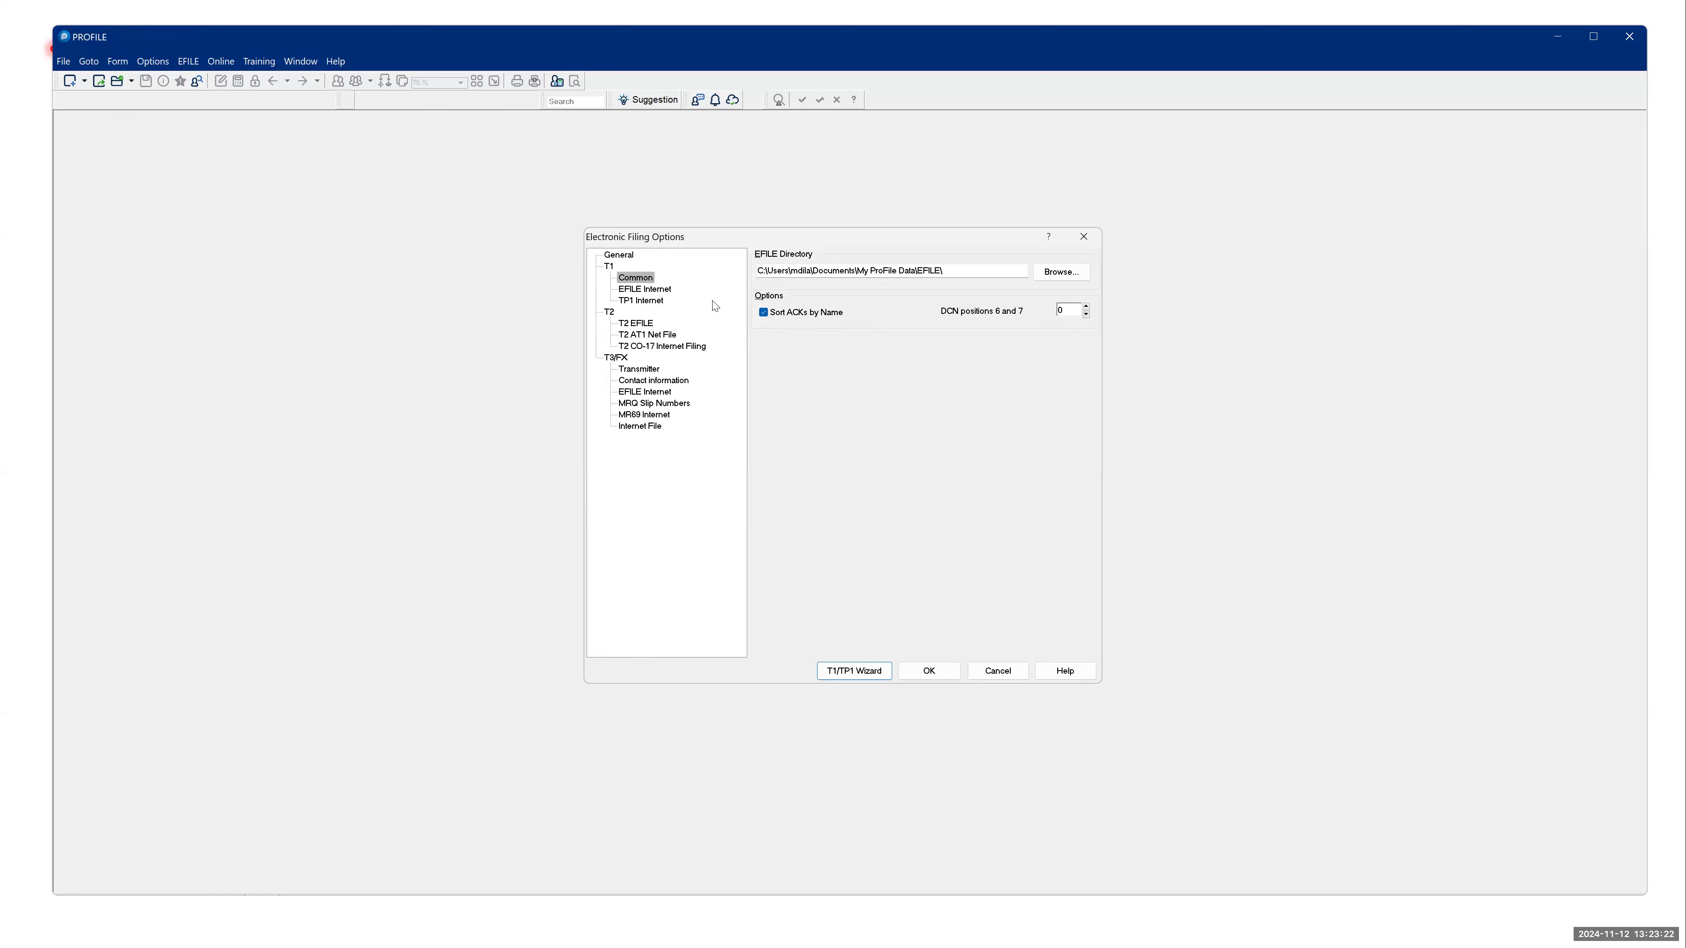
left_click(1085, 238)
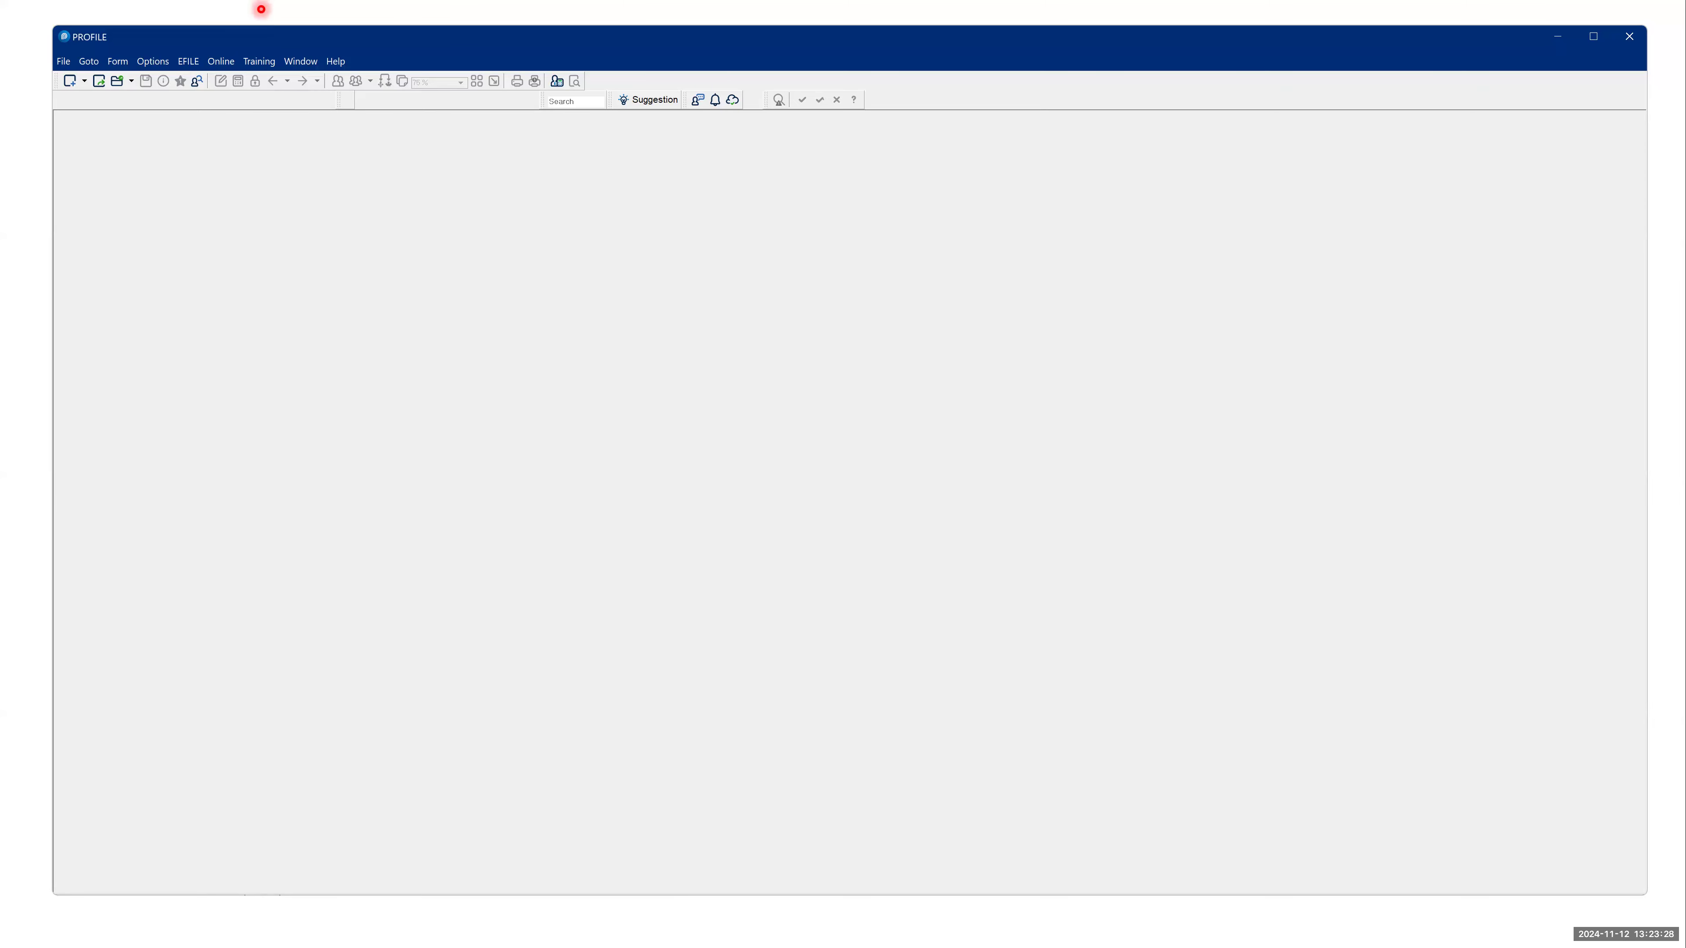
- Open the Environment Options and review the Preparer details, File preferences and file directories
left_click(160, 67)
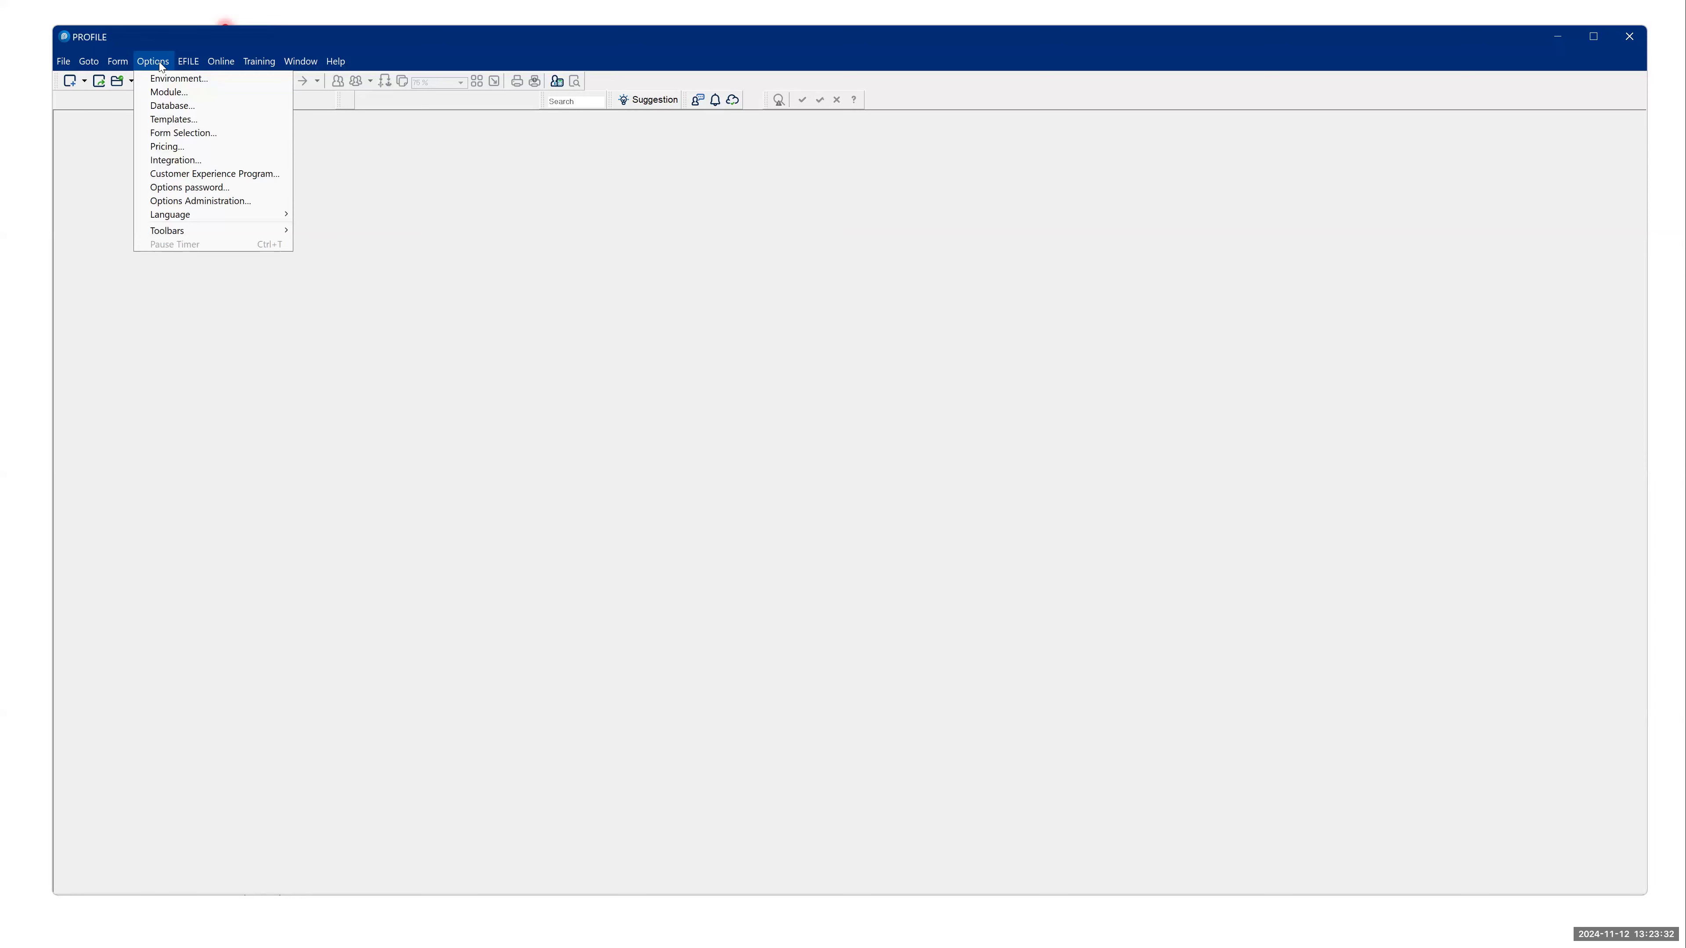
left_click(173, 79)
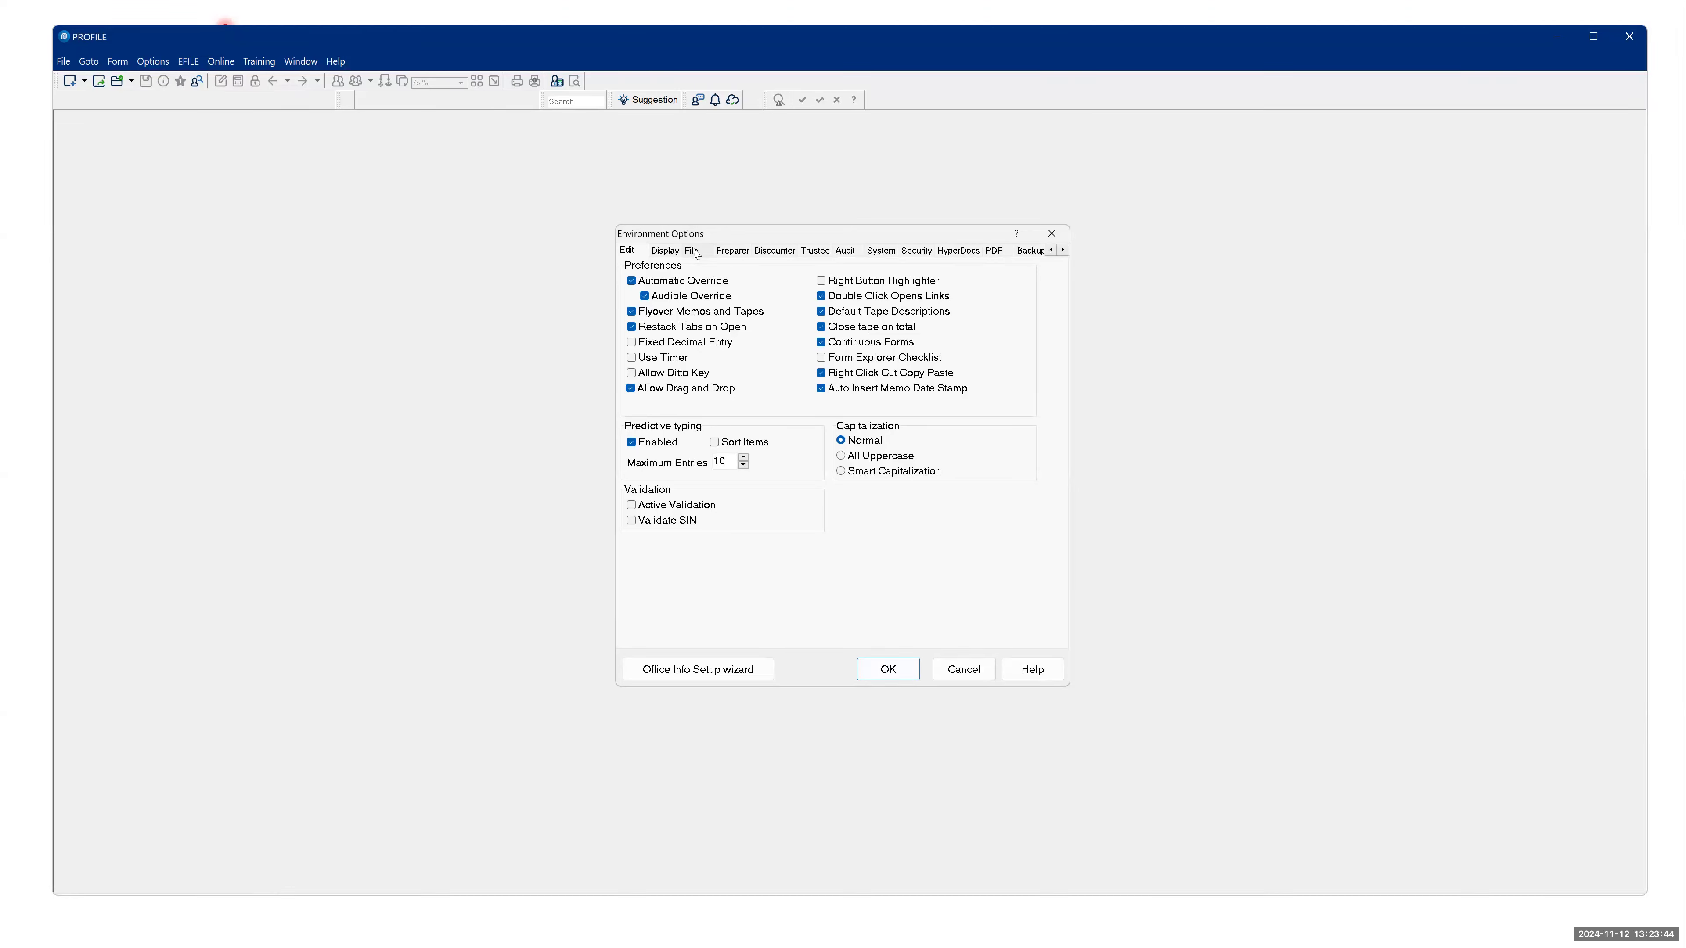
left_click(736, 253)
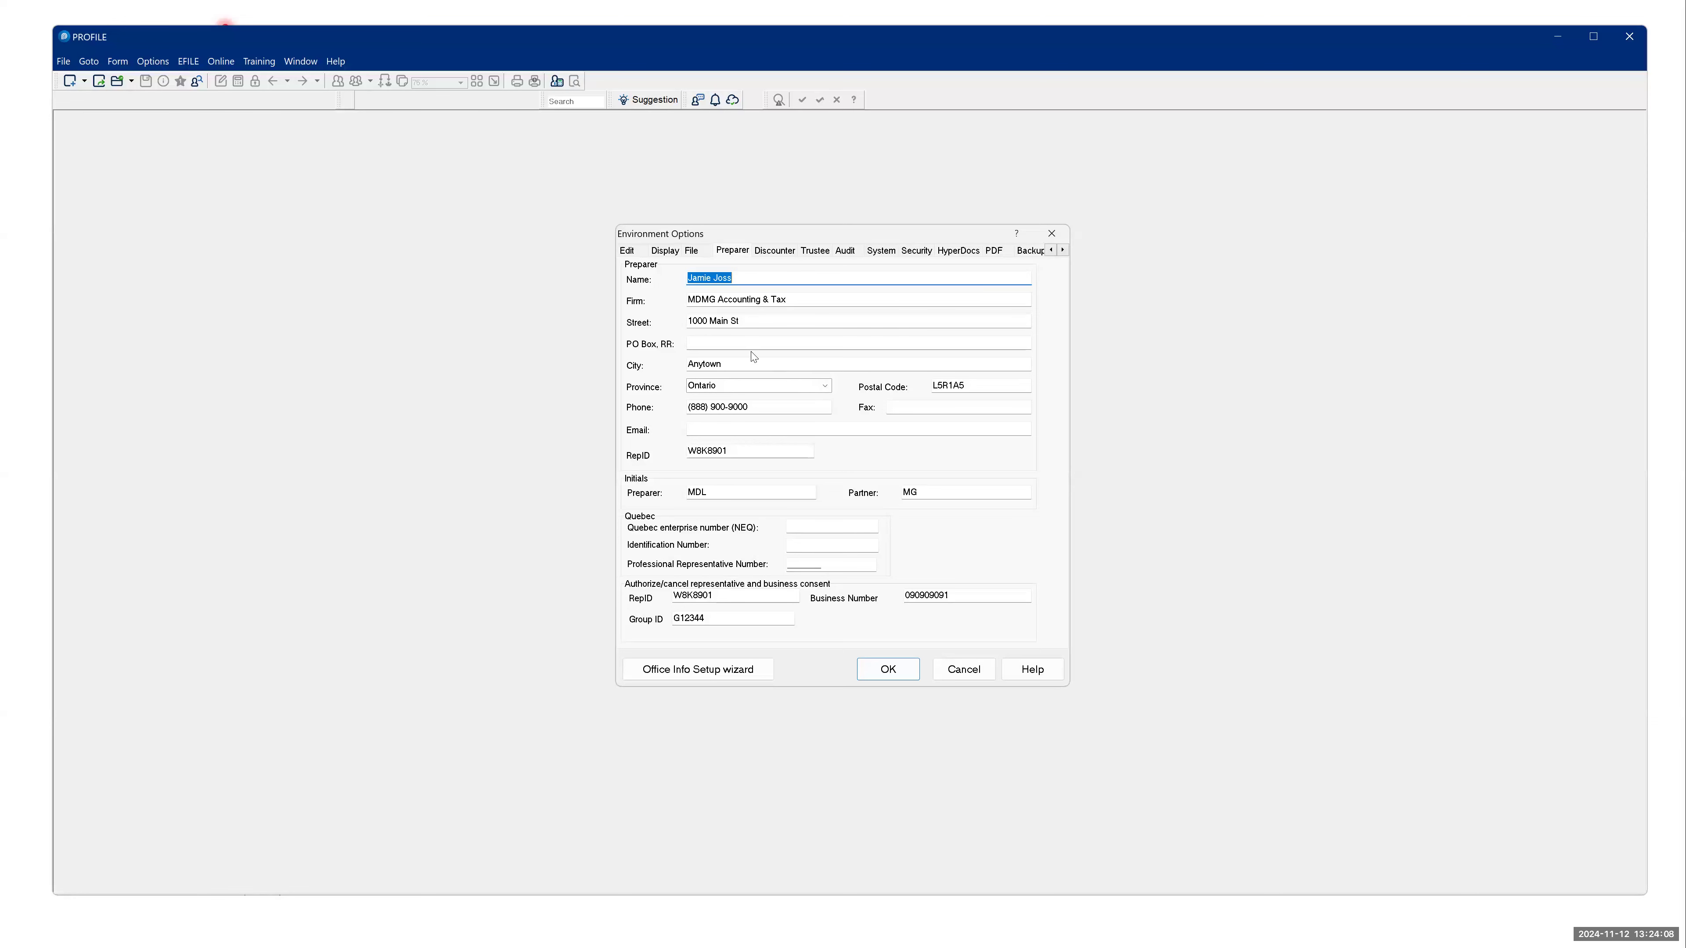
left_click(690, 252)
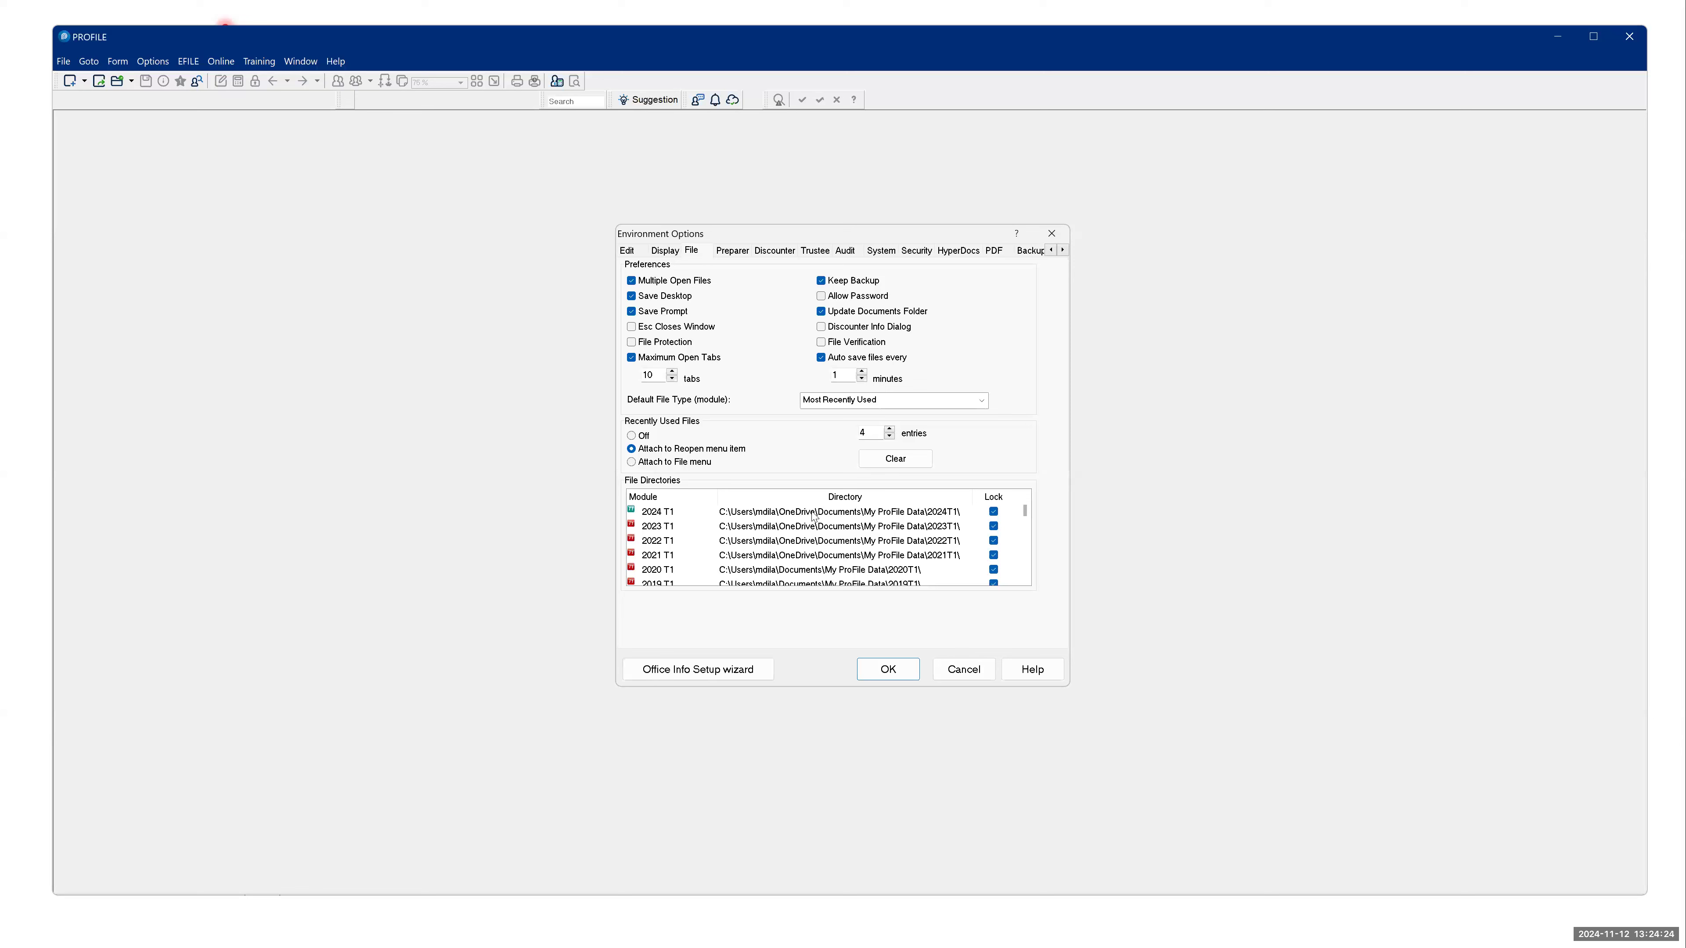
- Examine the T1 file directories for tax years 2024 back to 2017, and close the Environment Options without saving
double_click(817, 570)
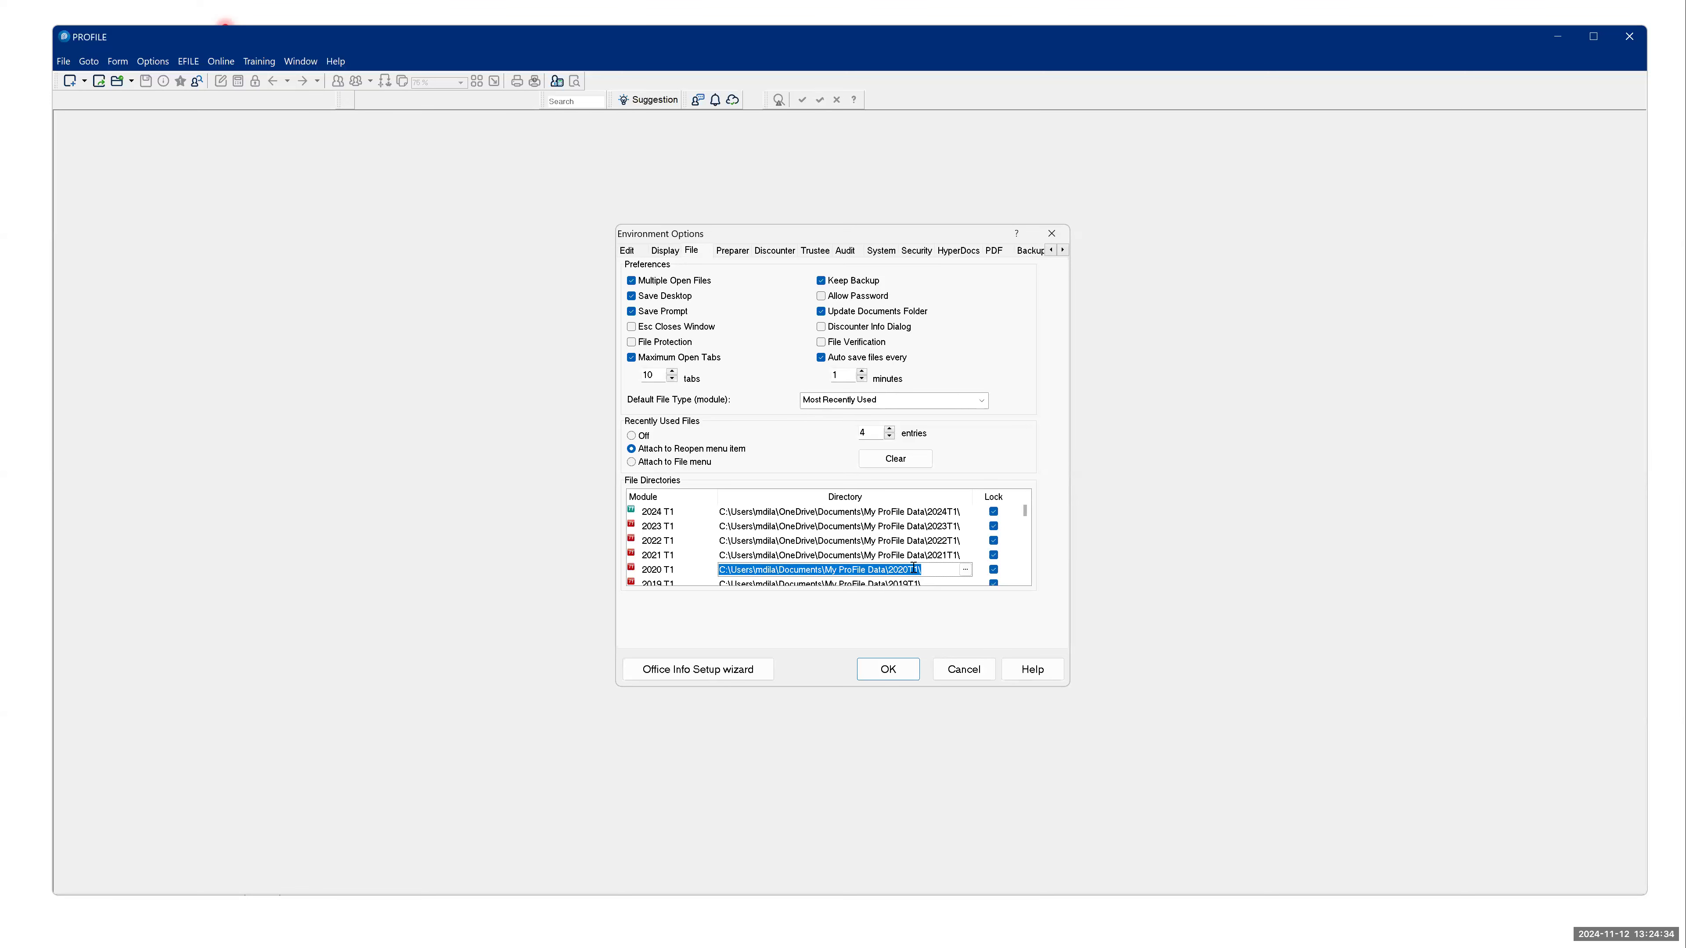
left_click(891, 585)
left_click(890, 584)
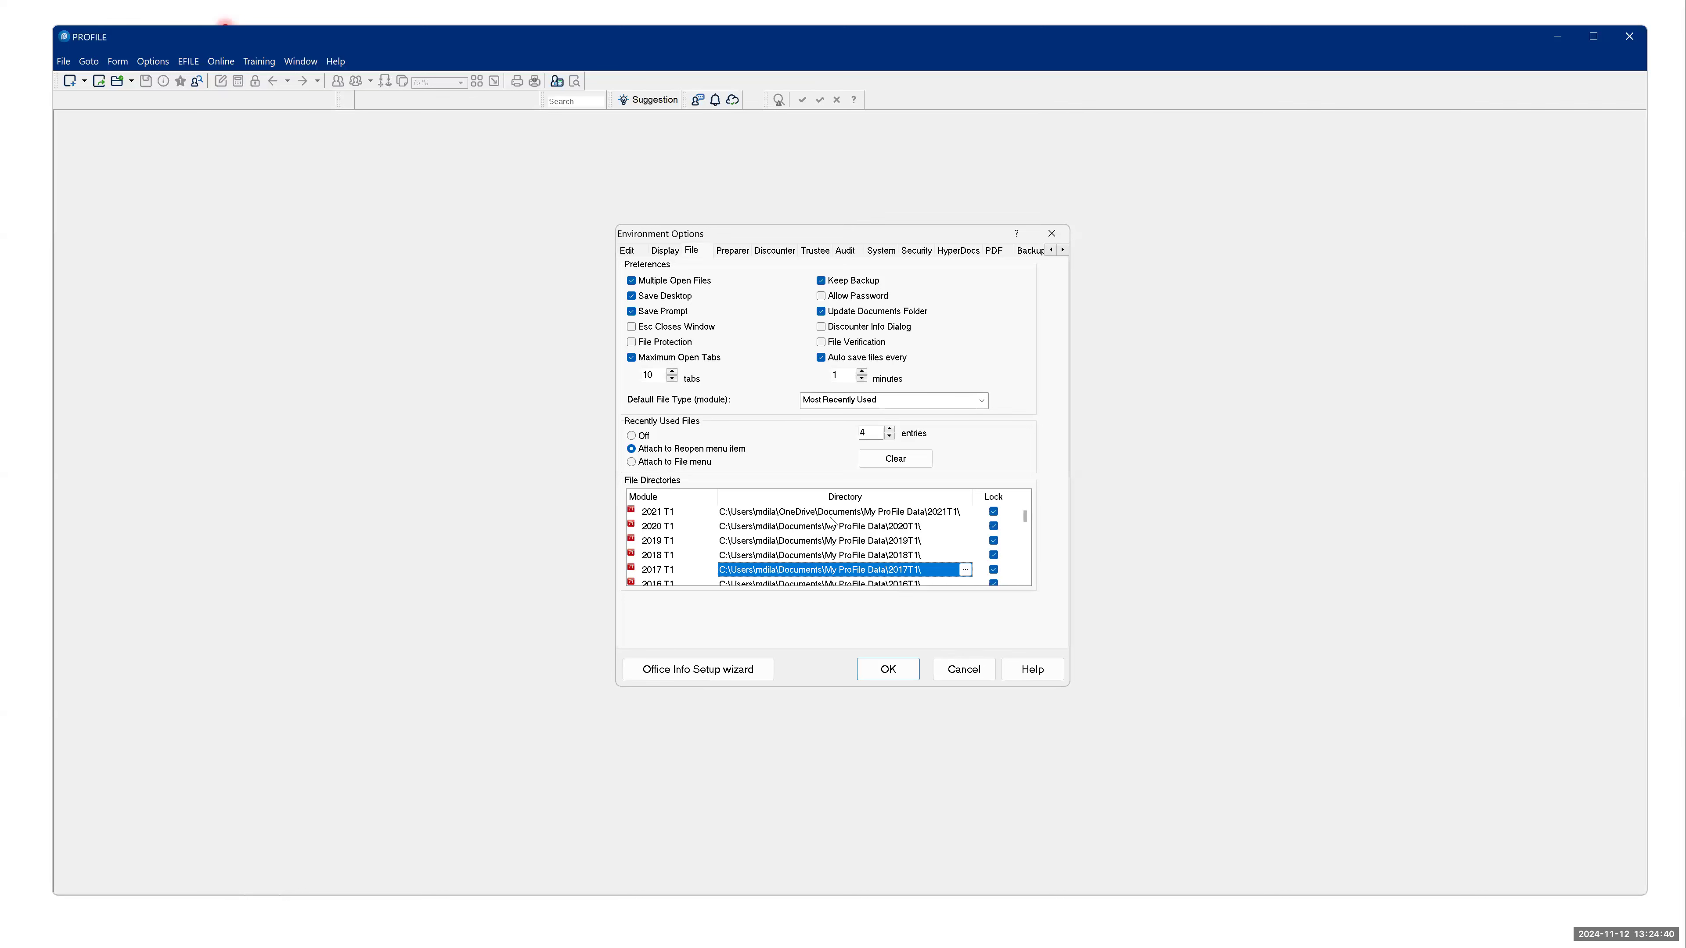
left_click(832, 540)
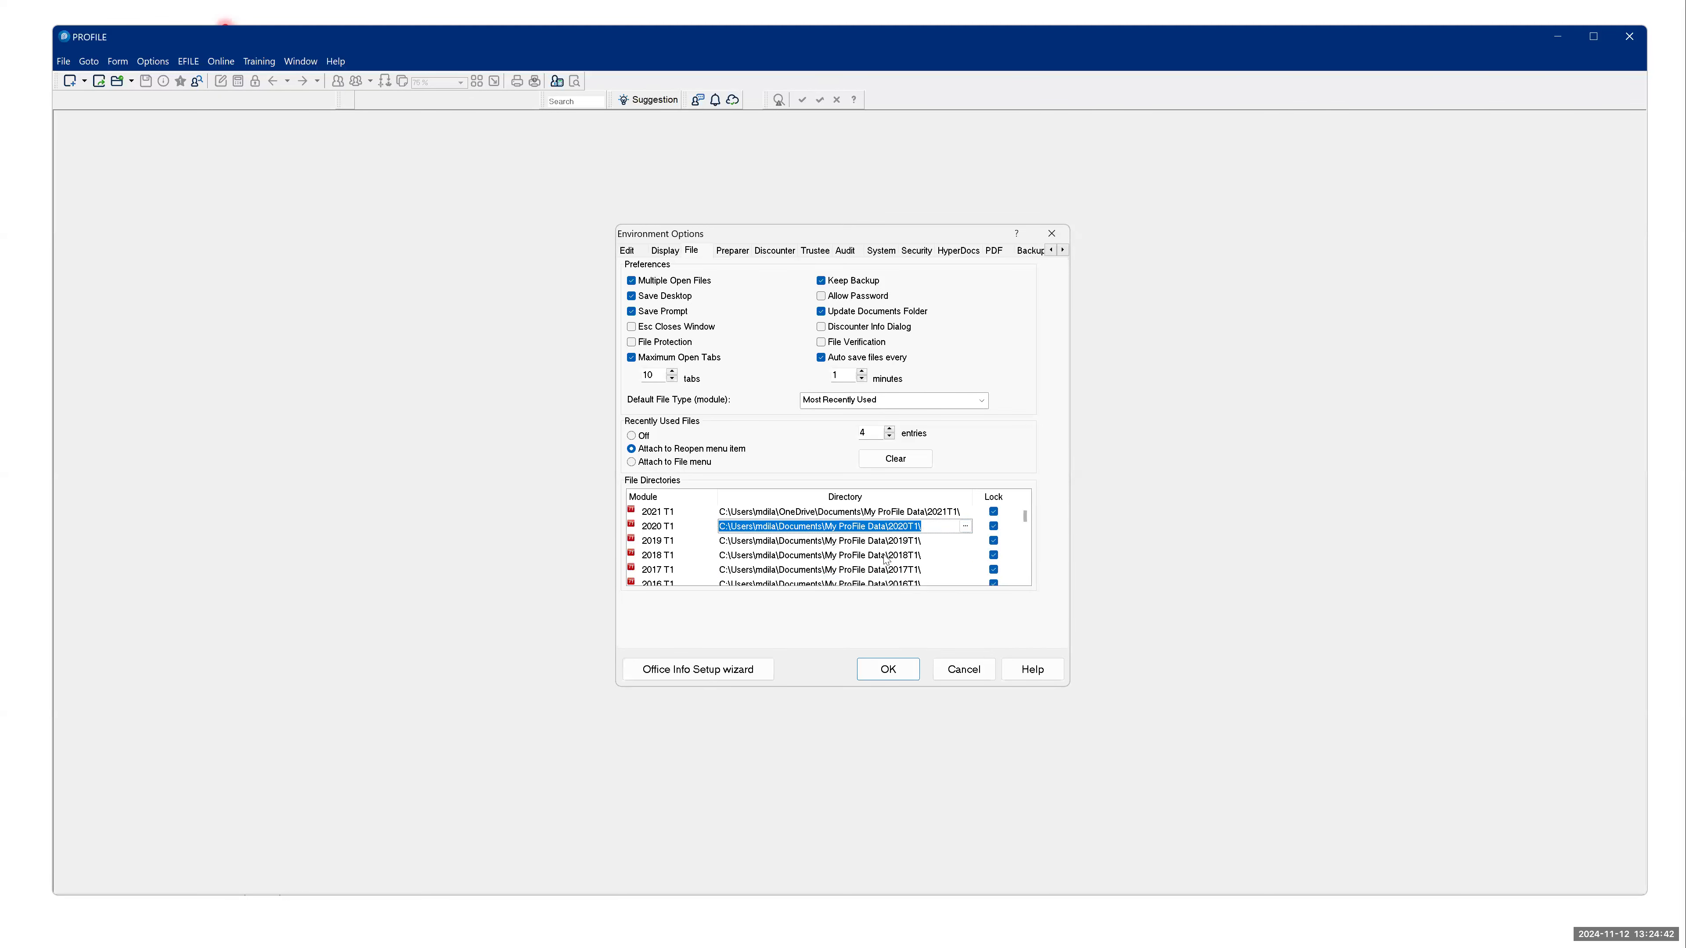
key("Down")
key("Down")
key("Down")
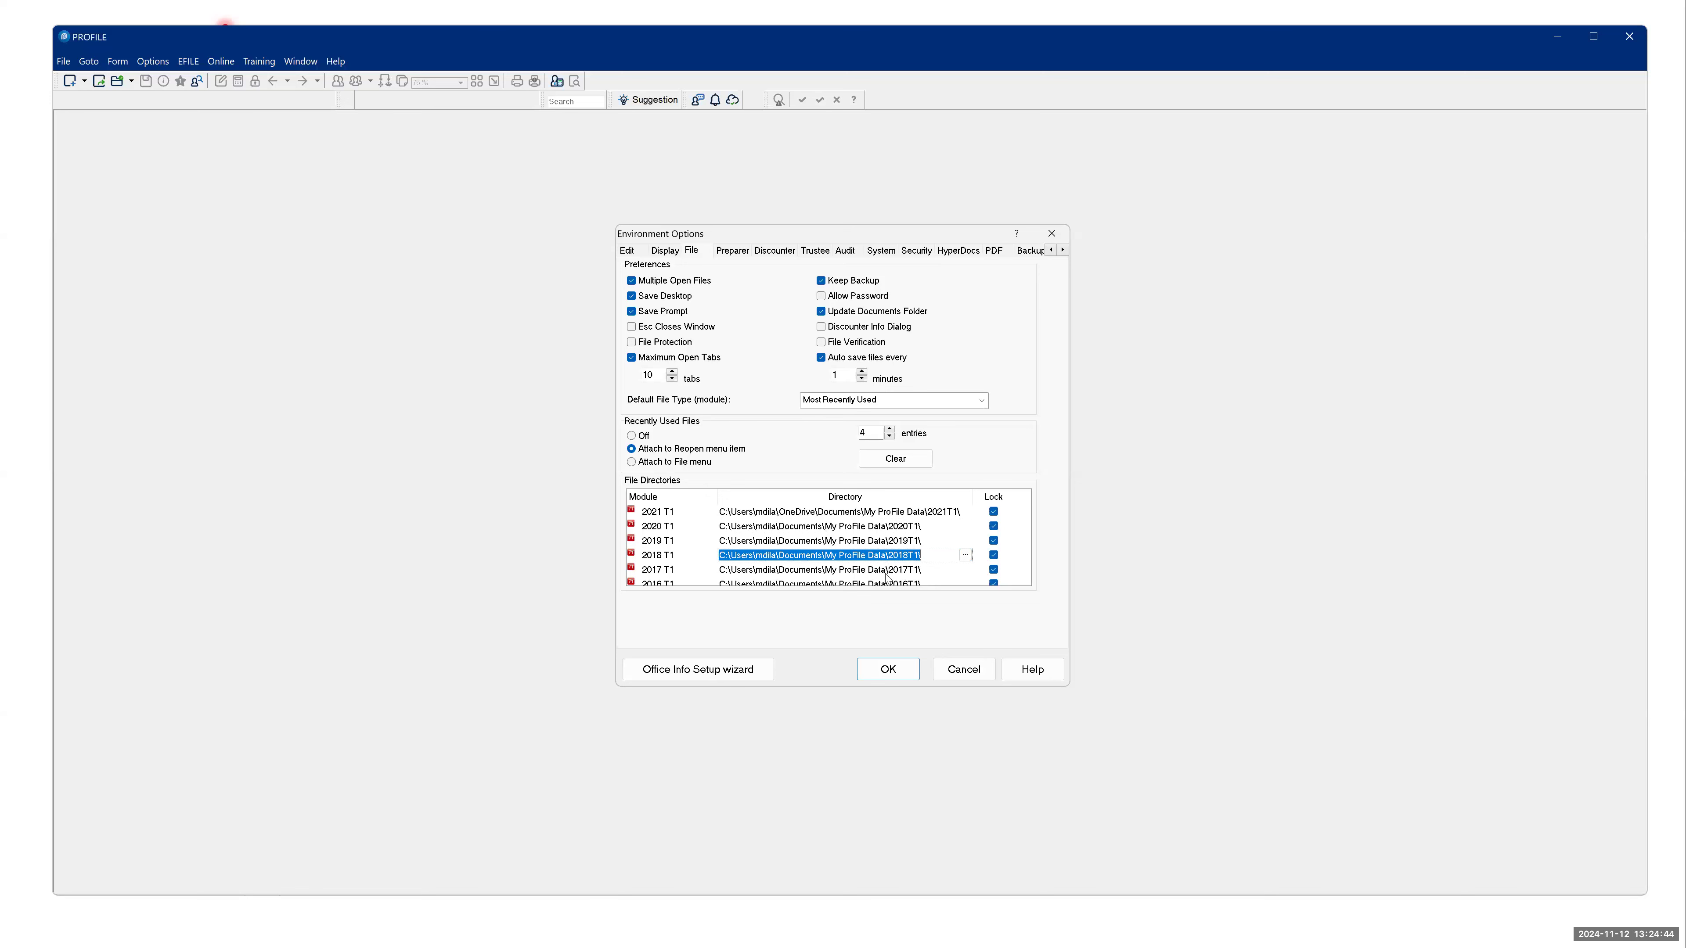
scroll(895, 584, "up", 3)
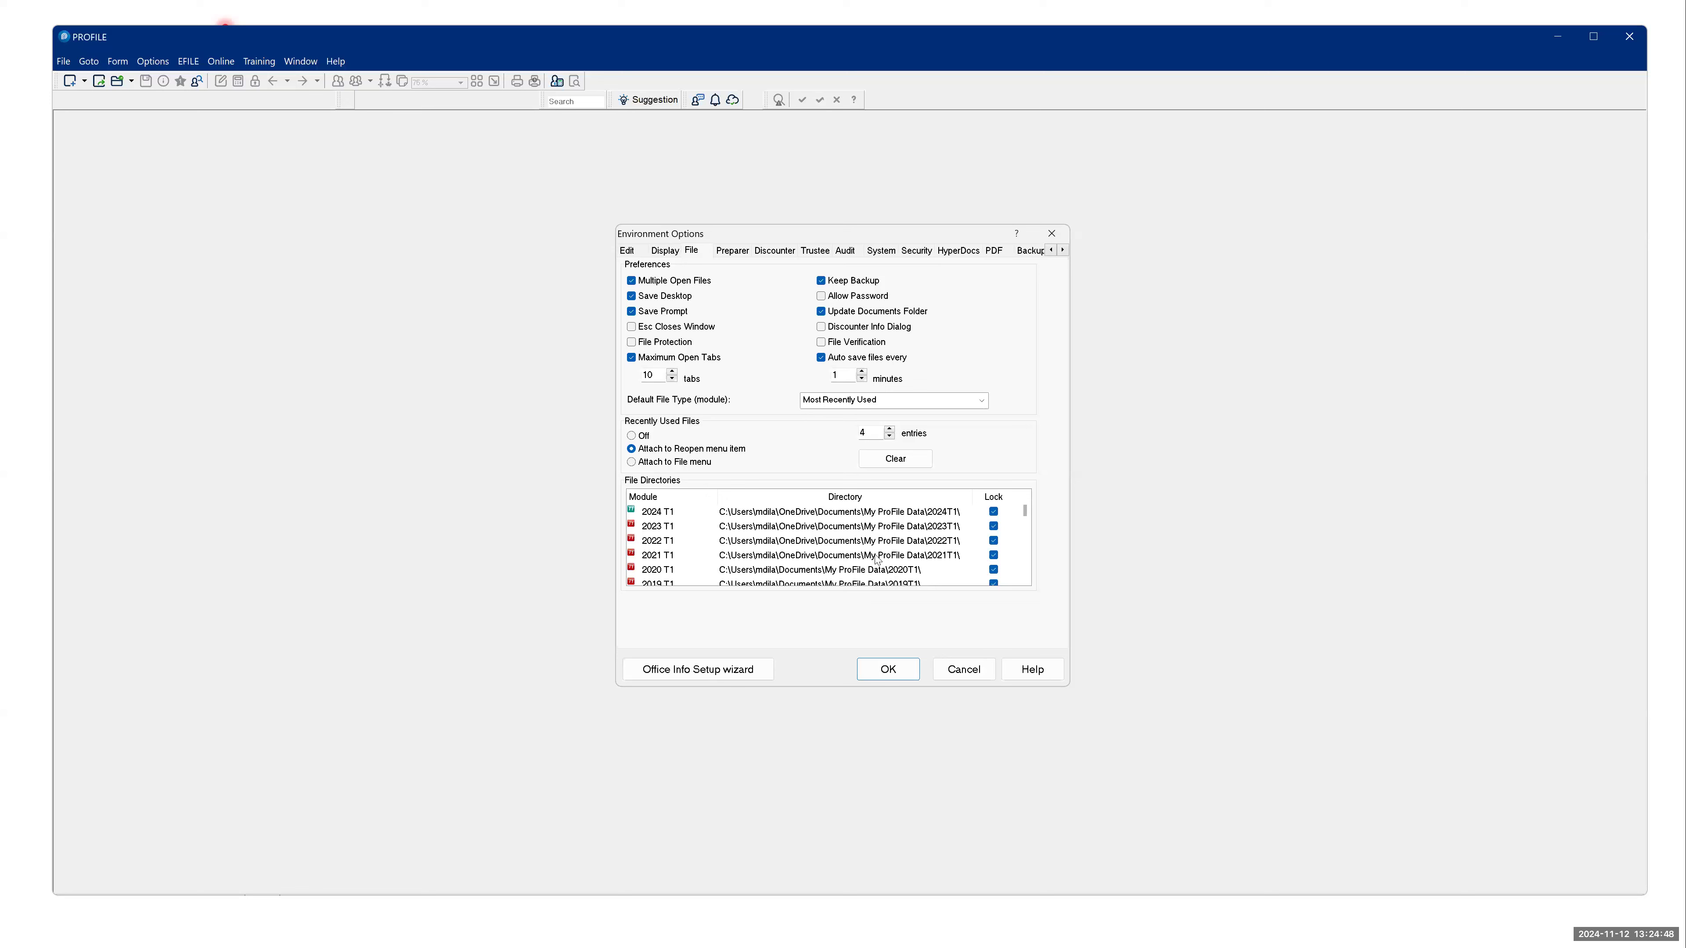
left_click(770, 512)
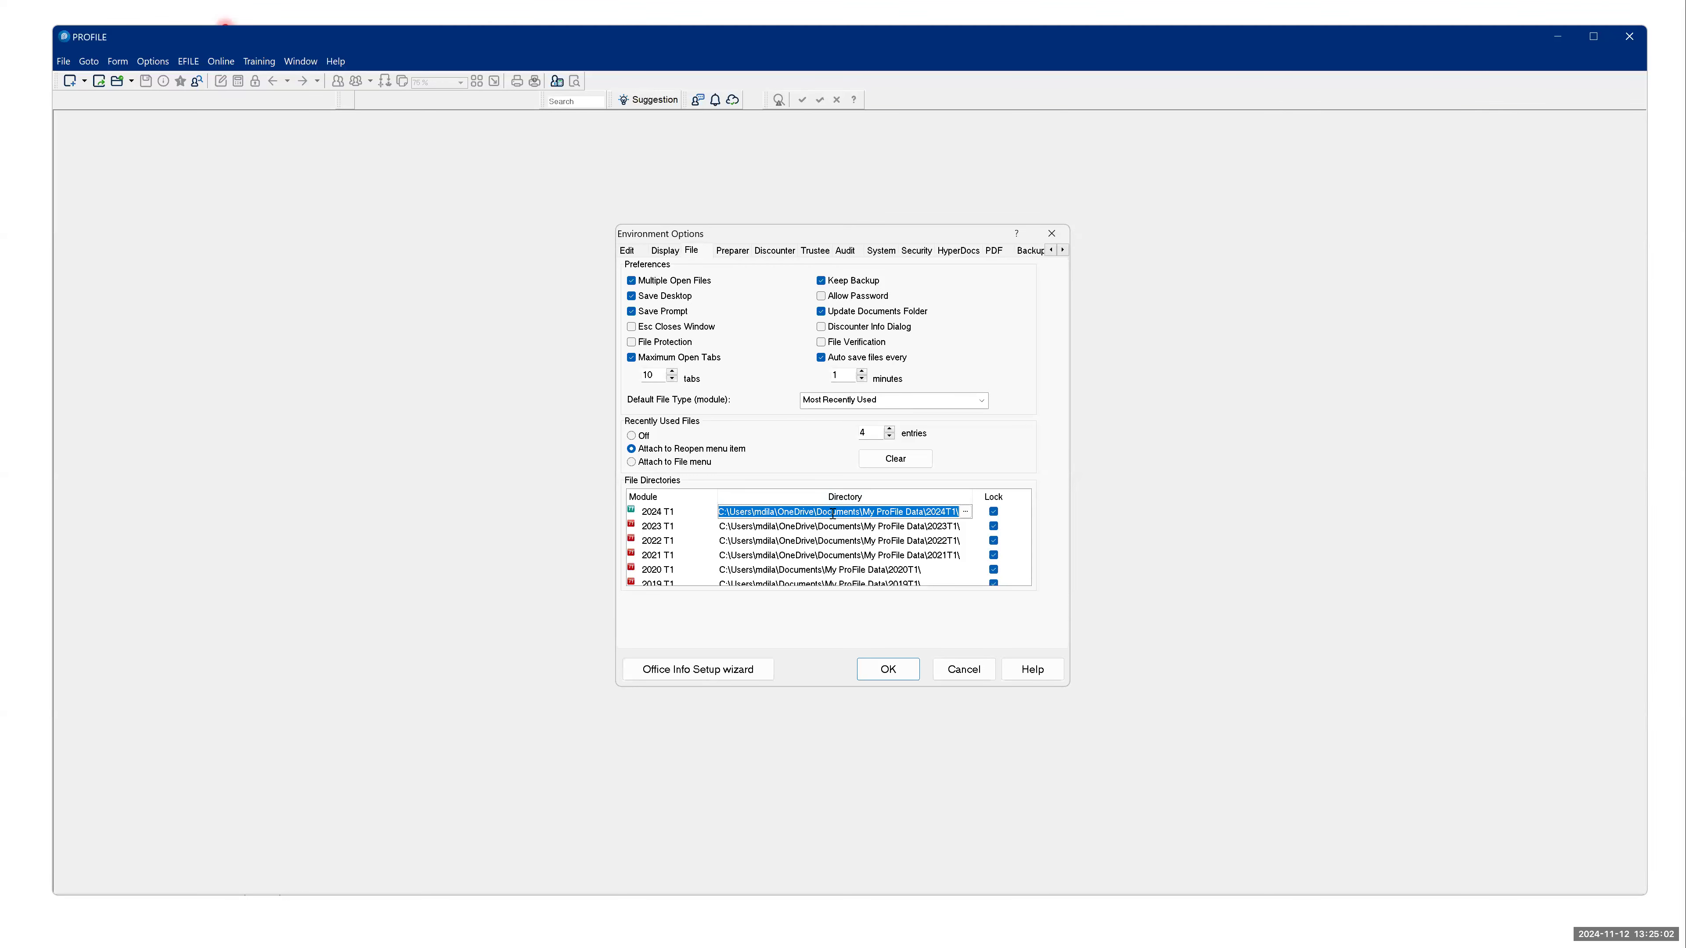
left_click(791, 527)
left_click(800, 541)
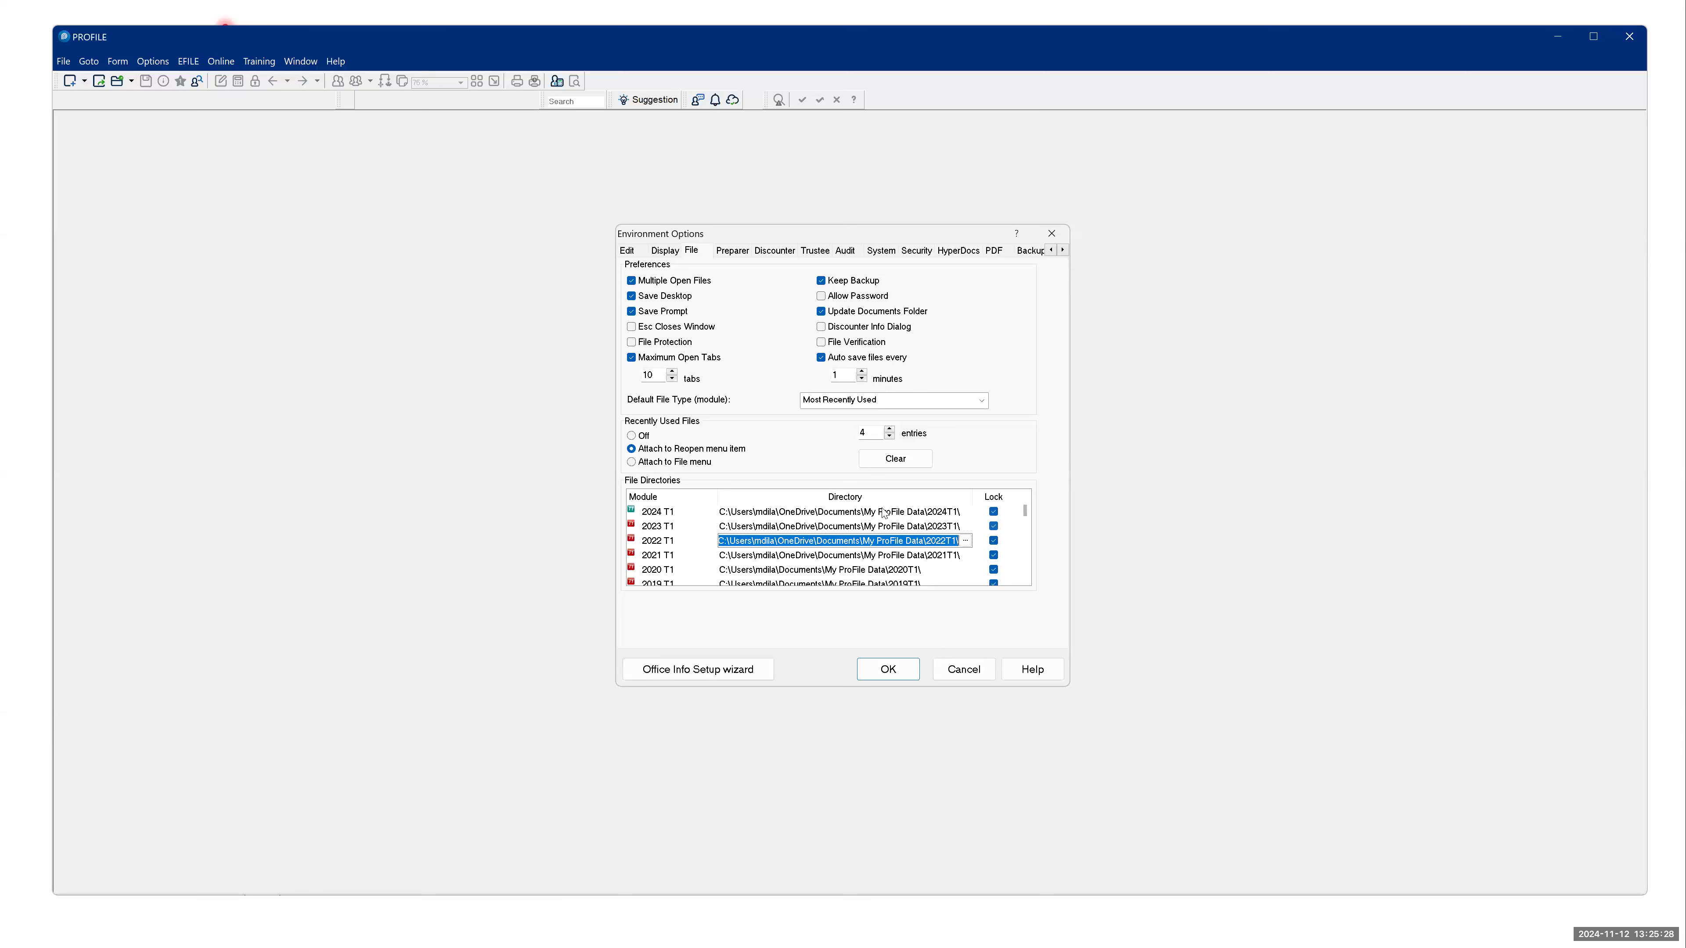
left_click(959, 677)
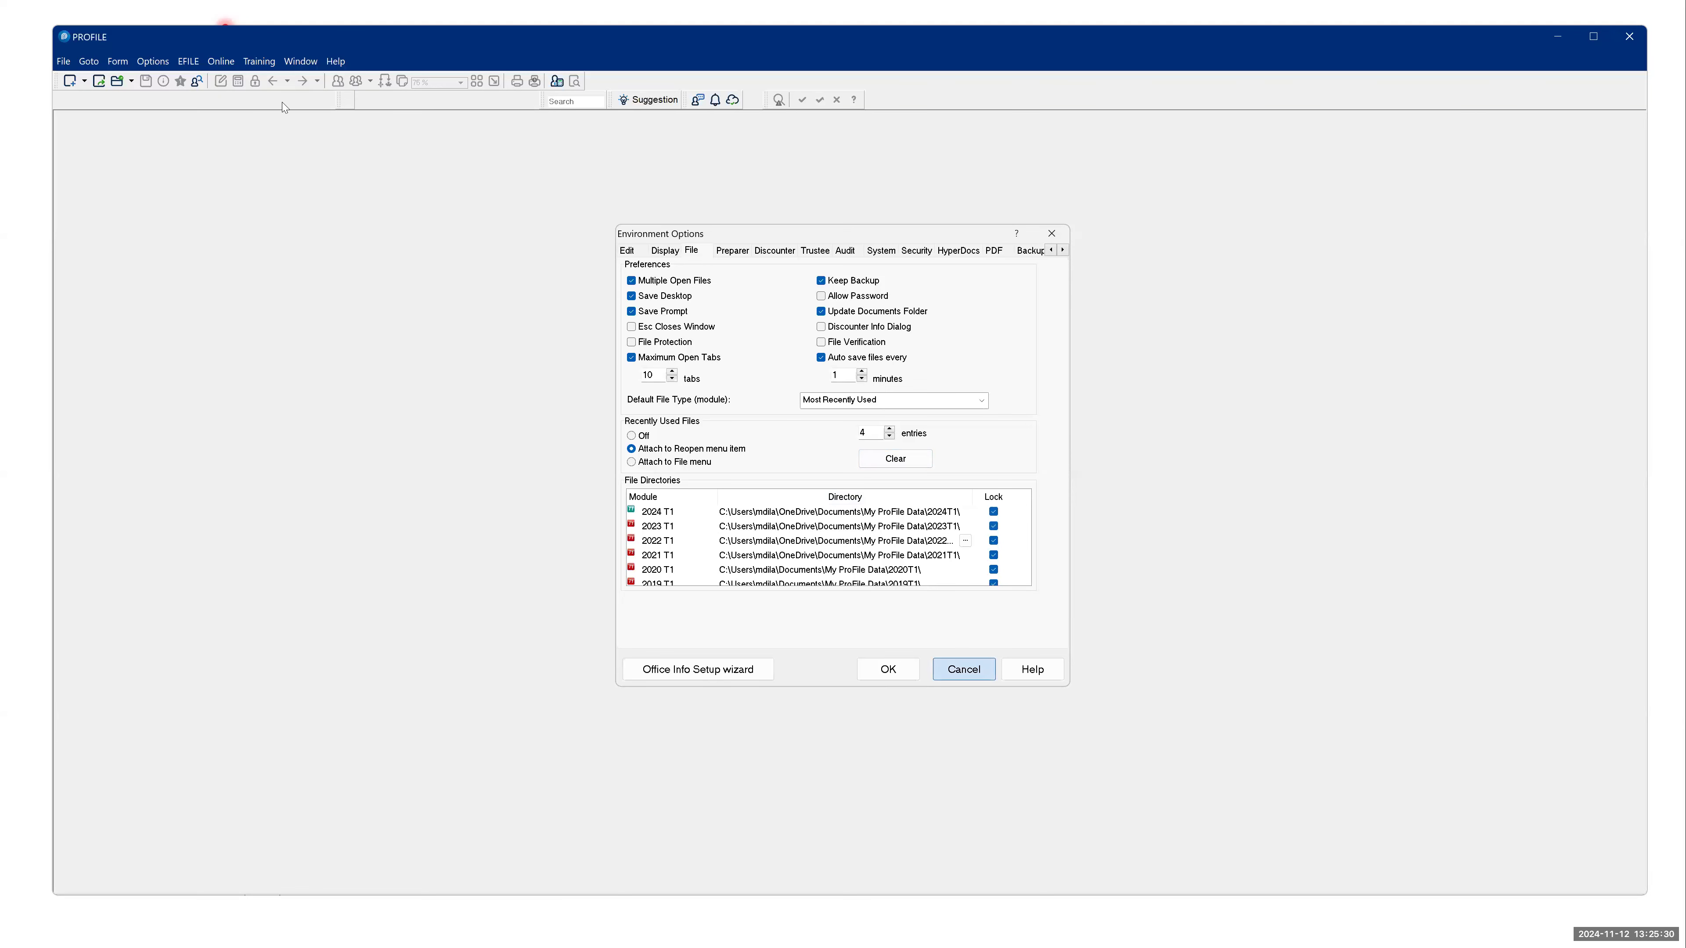
- Reopen the most recently used 2022 T1 return from the recent files
left_click(70, 63)
mouse_move(110, 141)
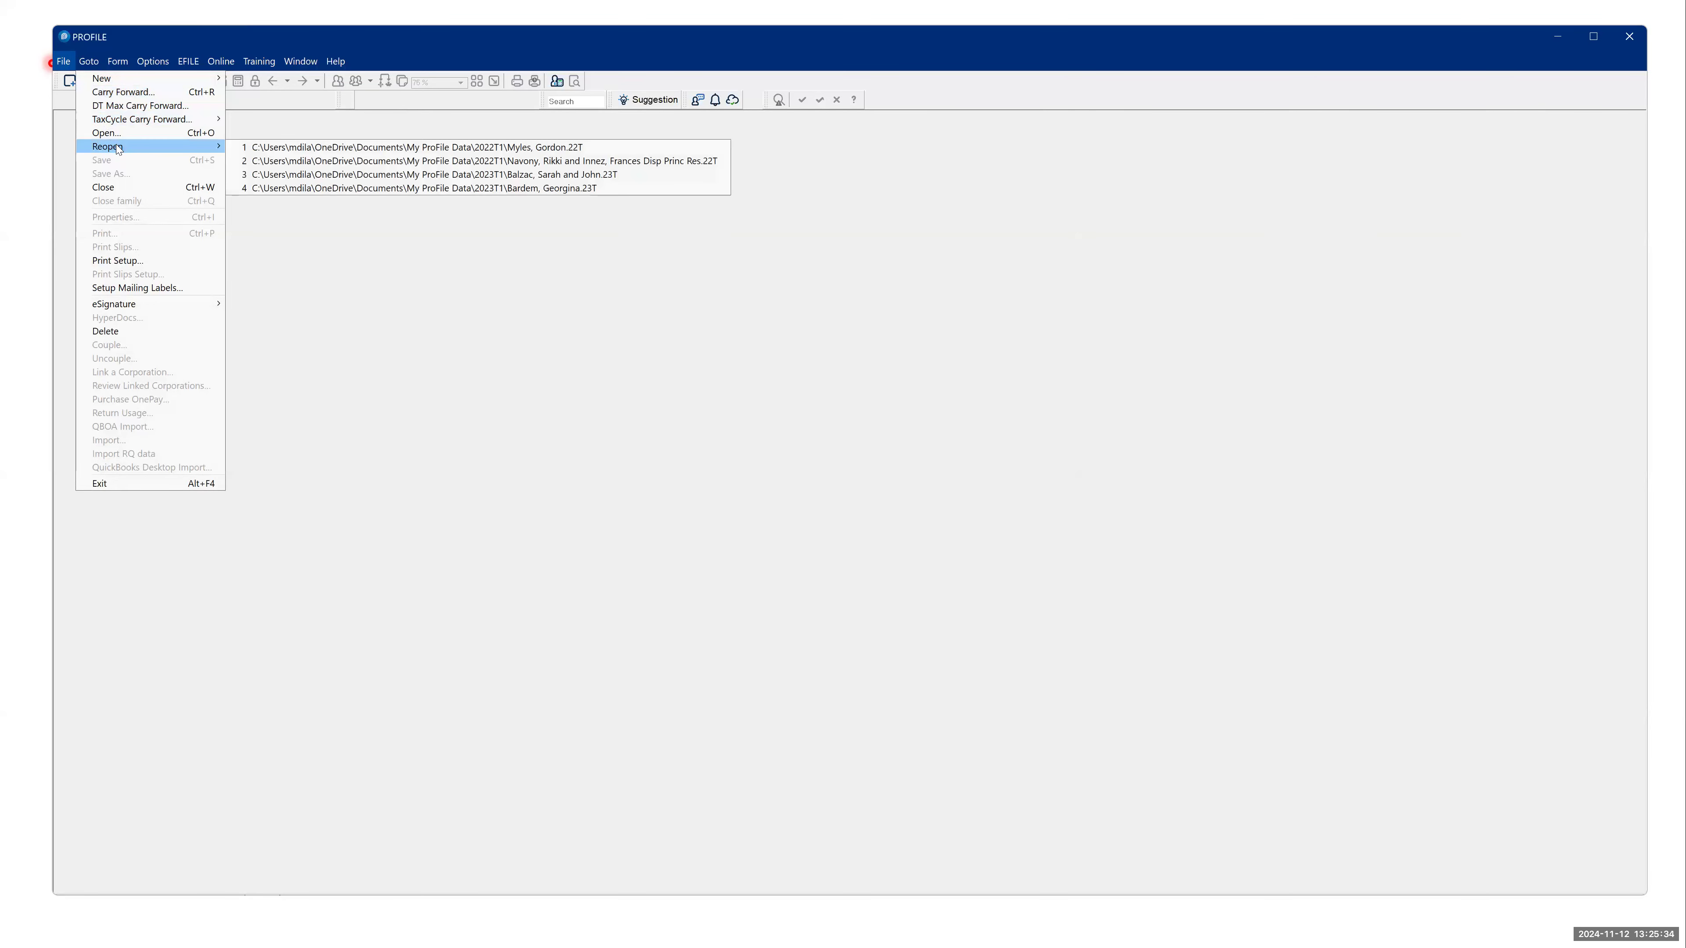
left_click(361, 150)
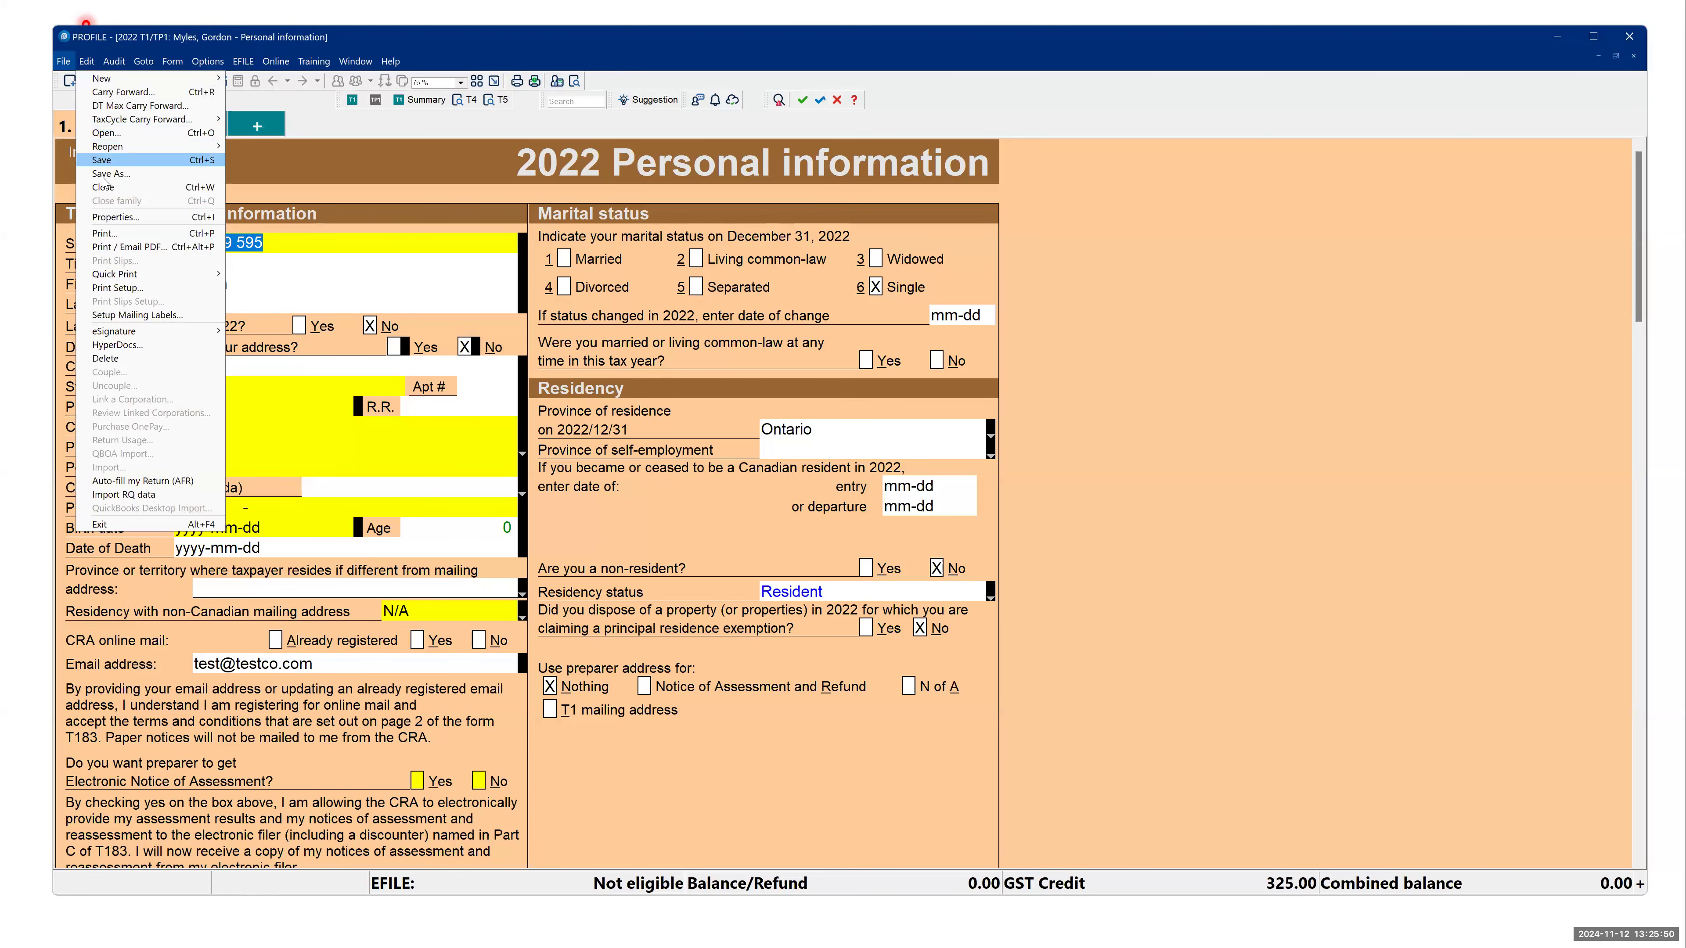
- Check the 2022 return's file path in the Save As dialog, and cancel without saving
left_click(110, 174)
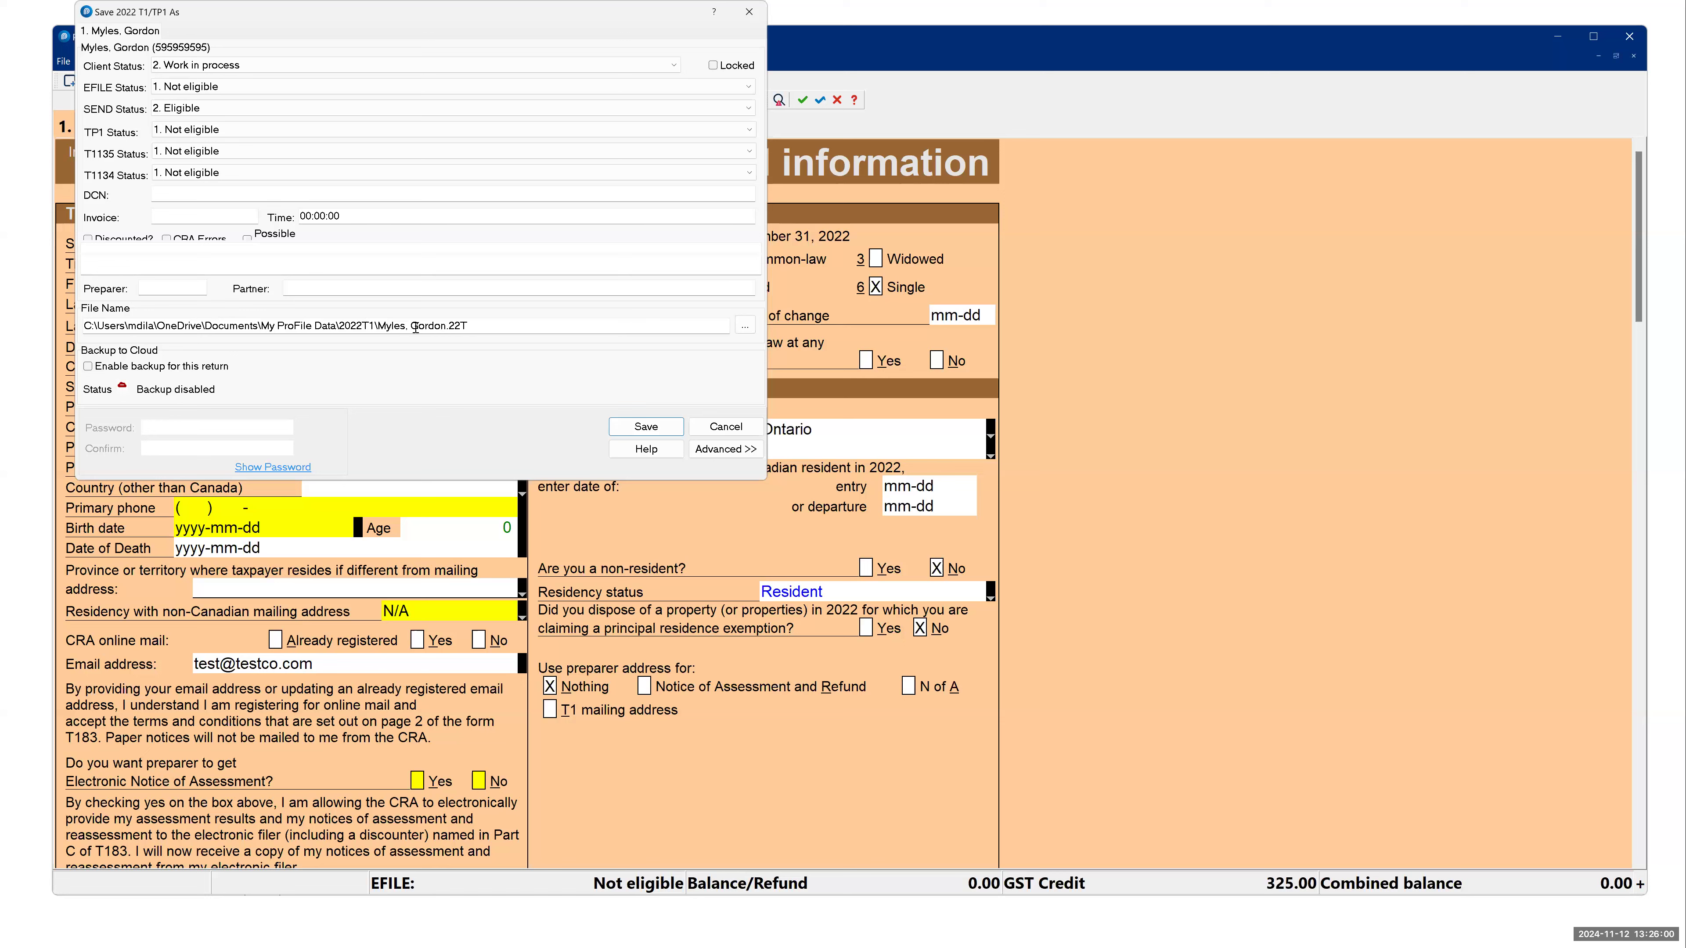
left_click(134, 323)
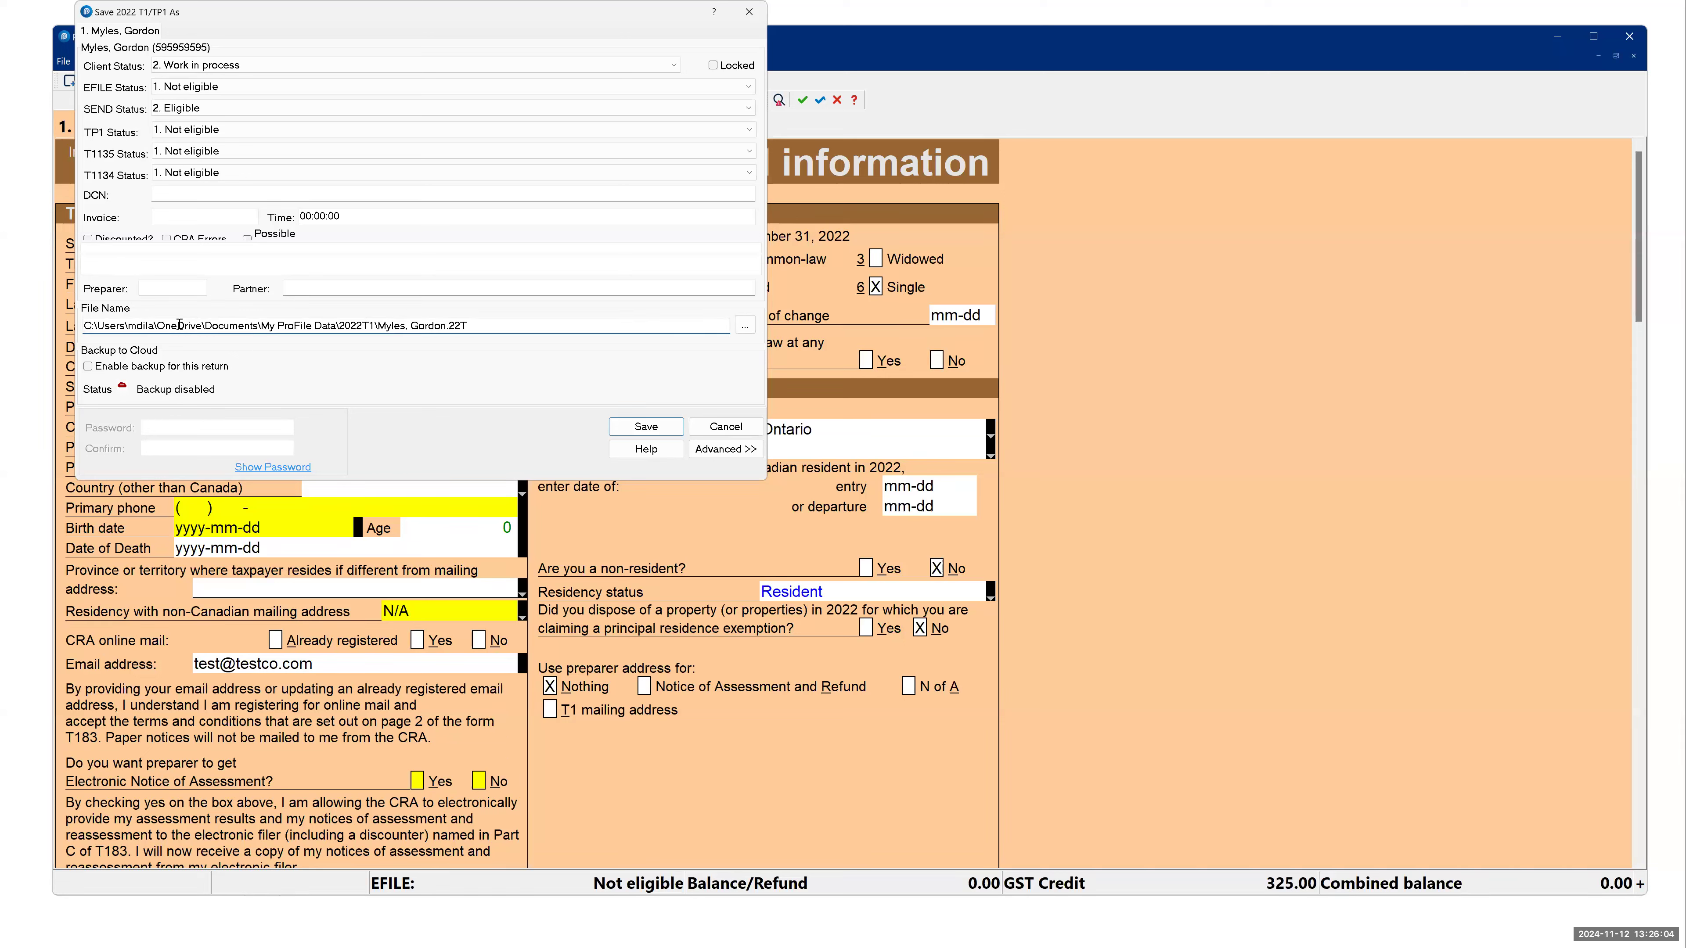
left_click_drag(177, 325, 494, 345)
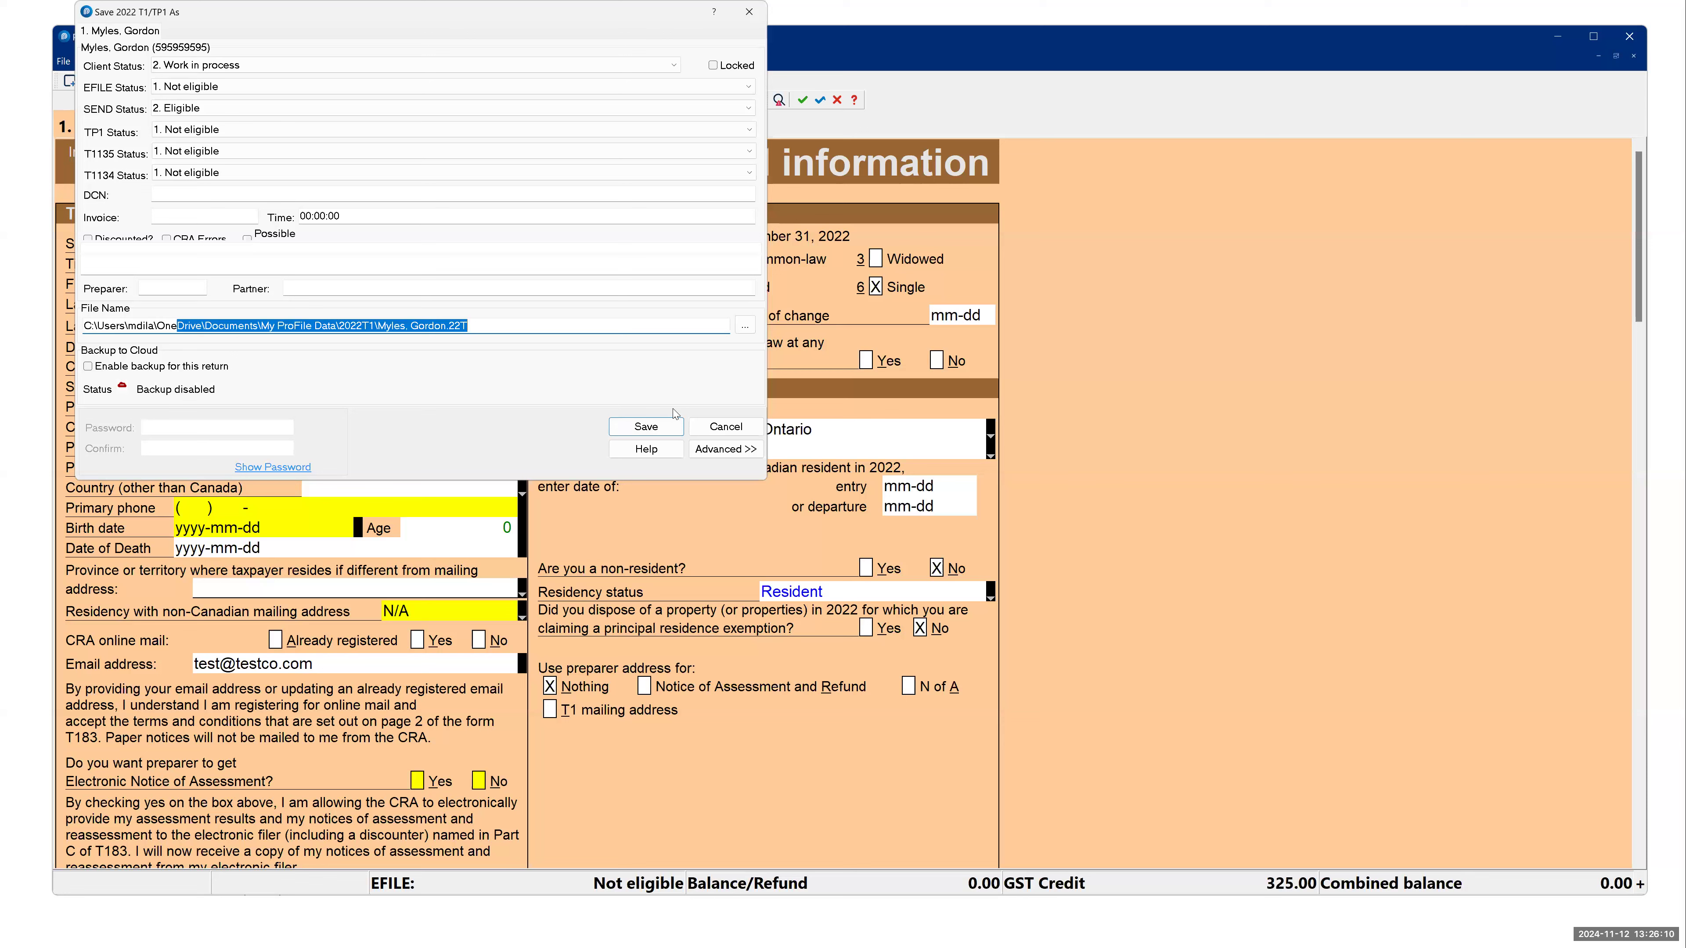
left_click(716, 431)
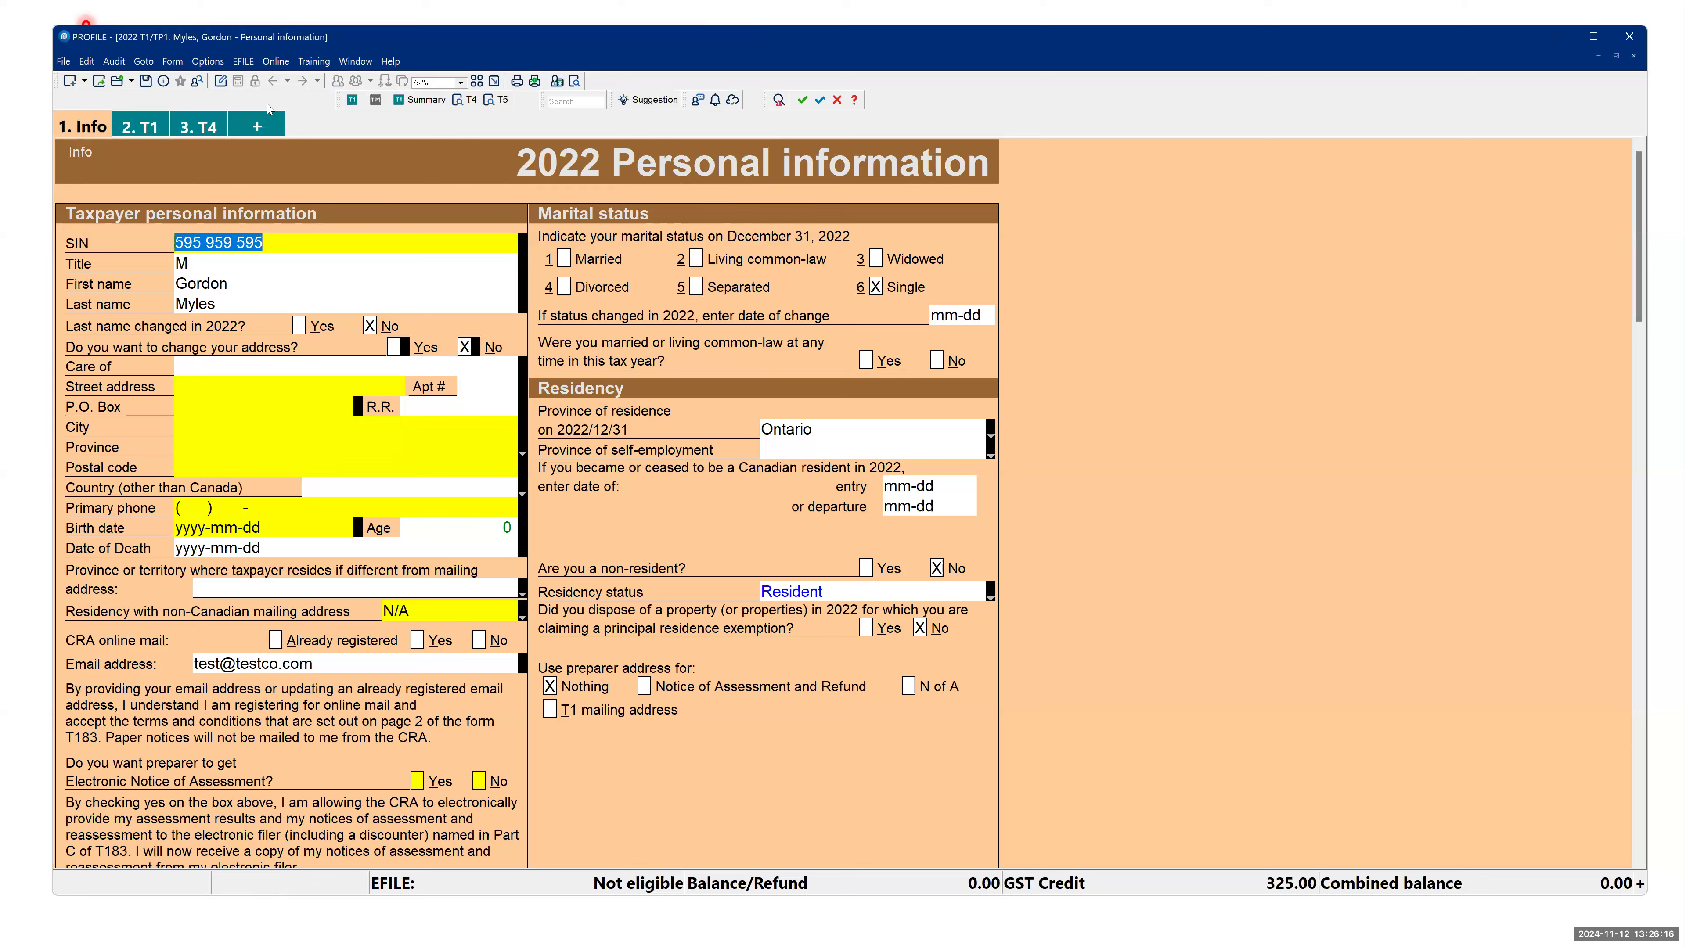
- Review the file directories in the Environment Options again, and close them without changes
left_click(211, 60)
left_click(232, 80)
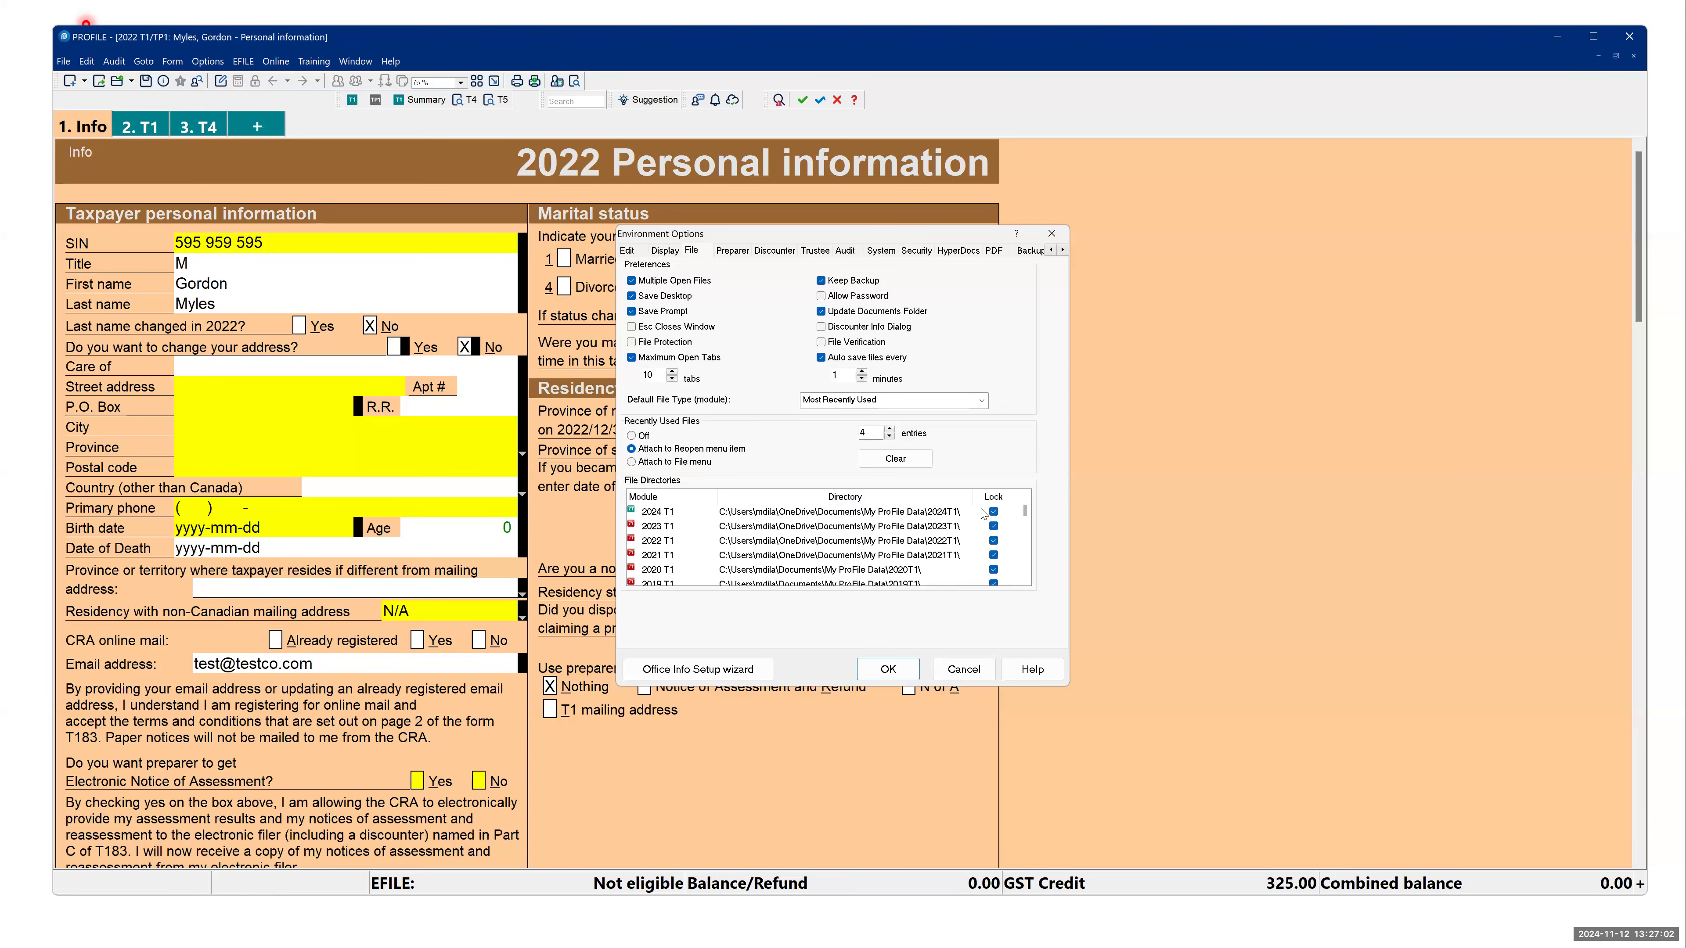
left_click(970, 673)
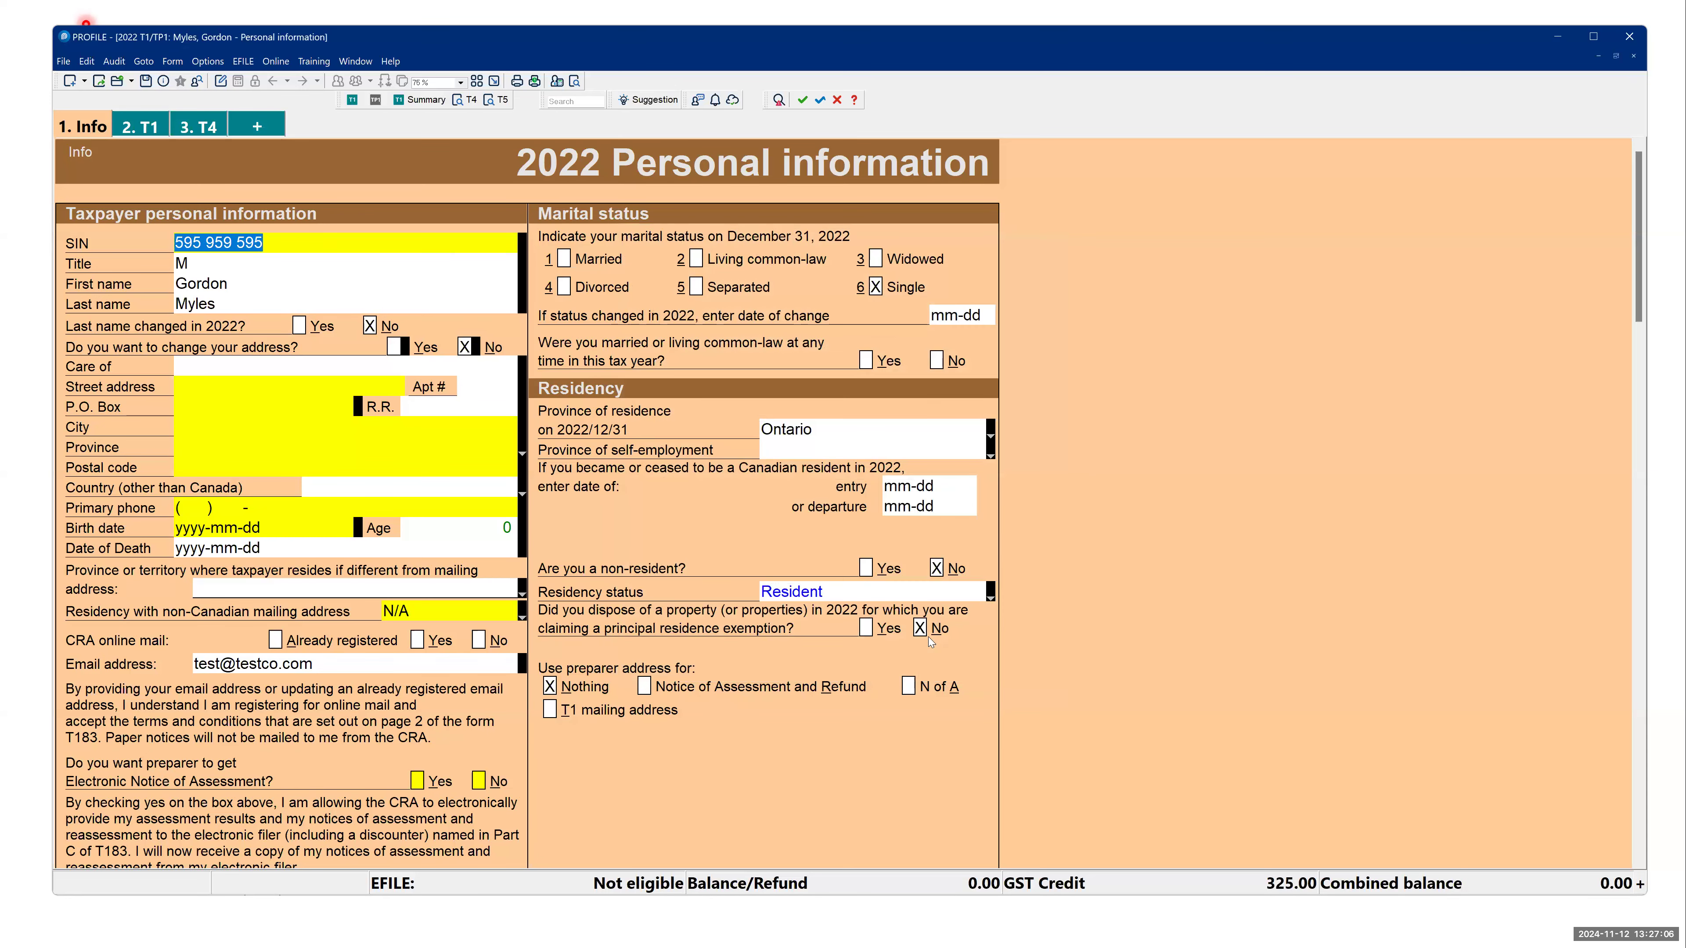
- Switch to the presentation and advance to the Additional settings slide on form selection
key("alt+Tab")
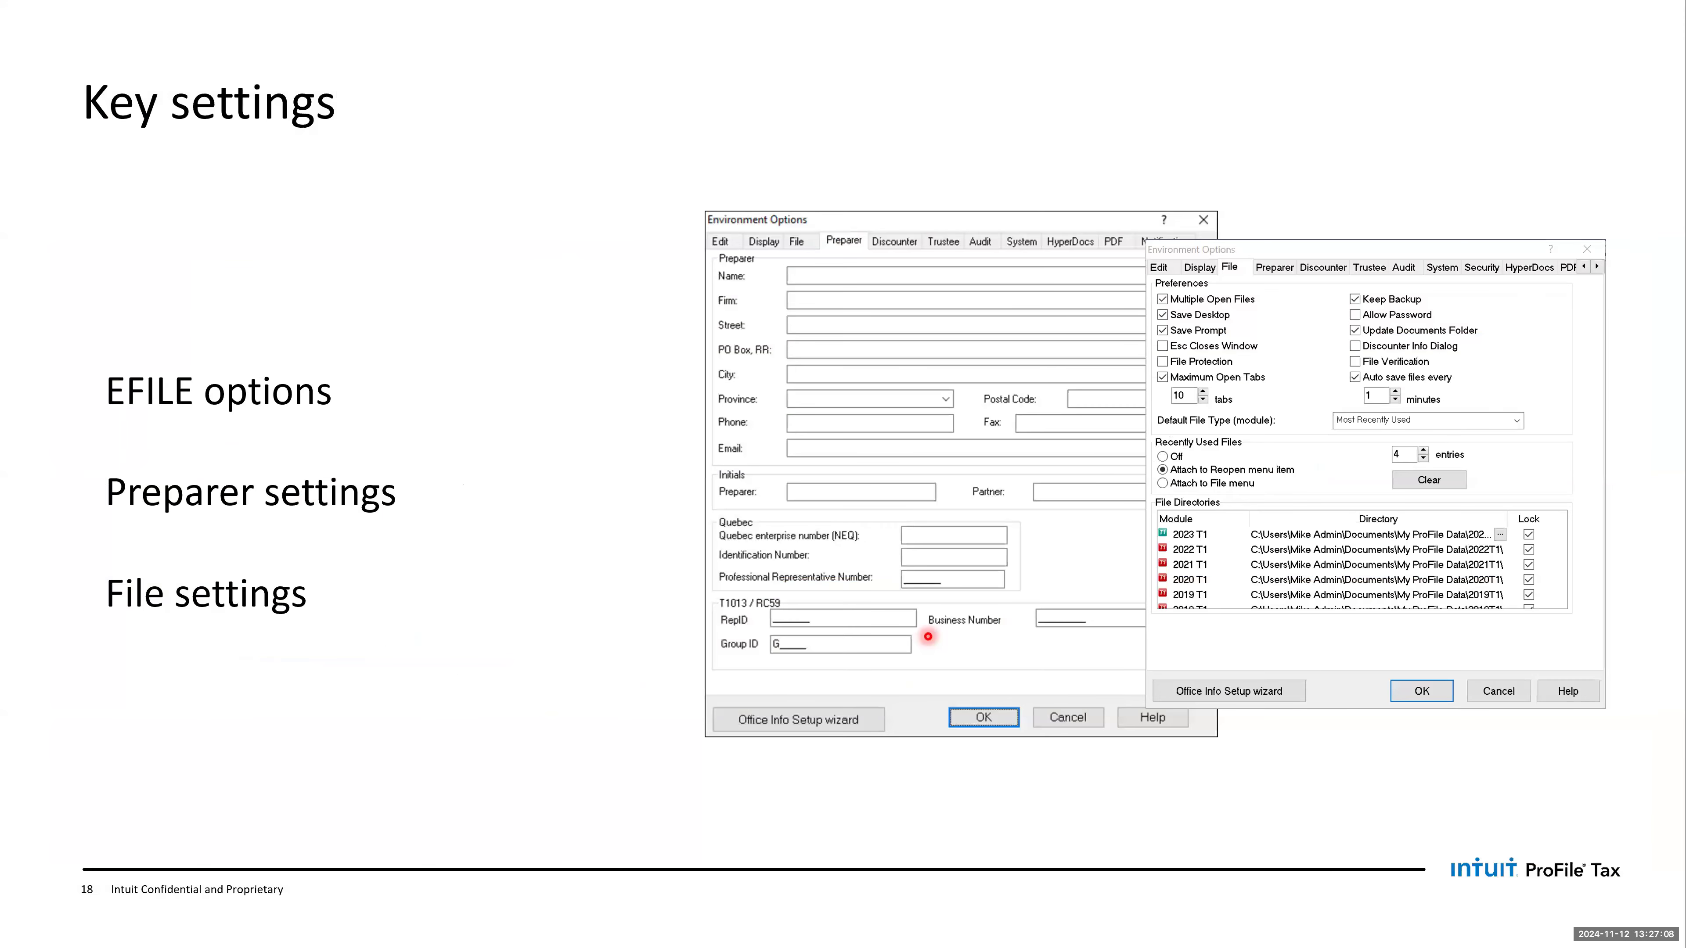
key("Right")
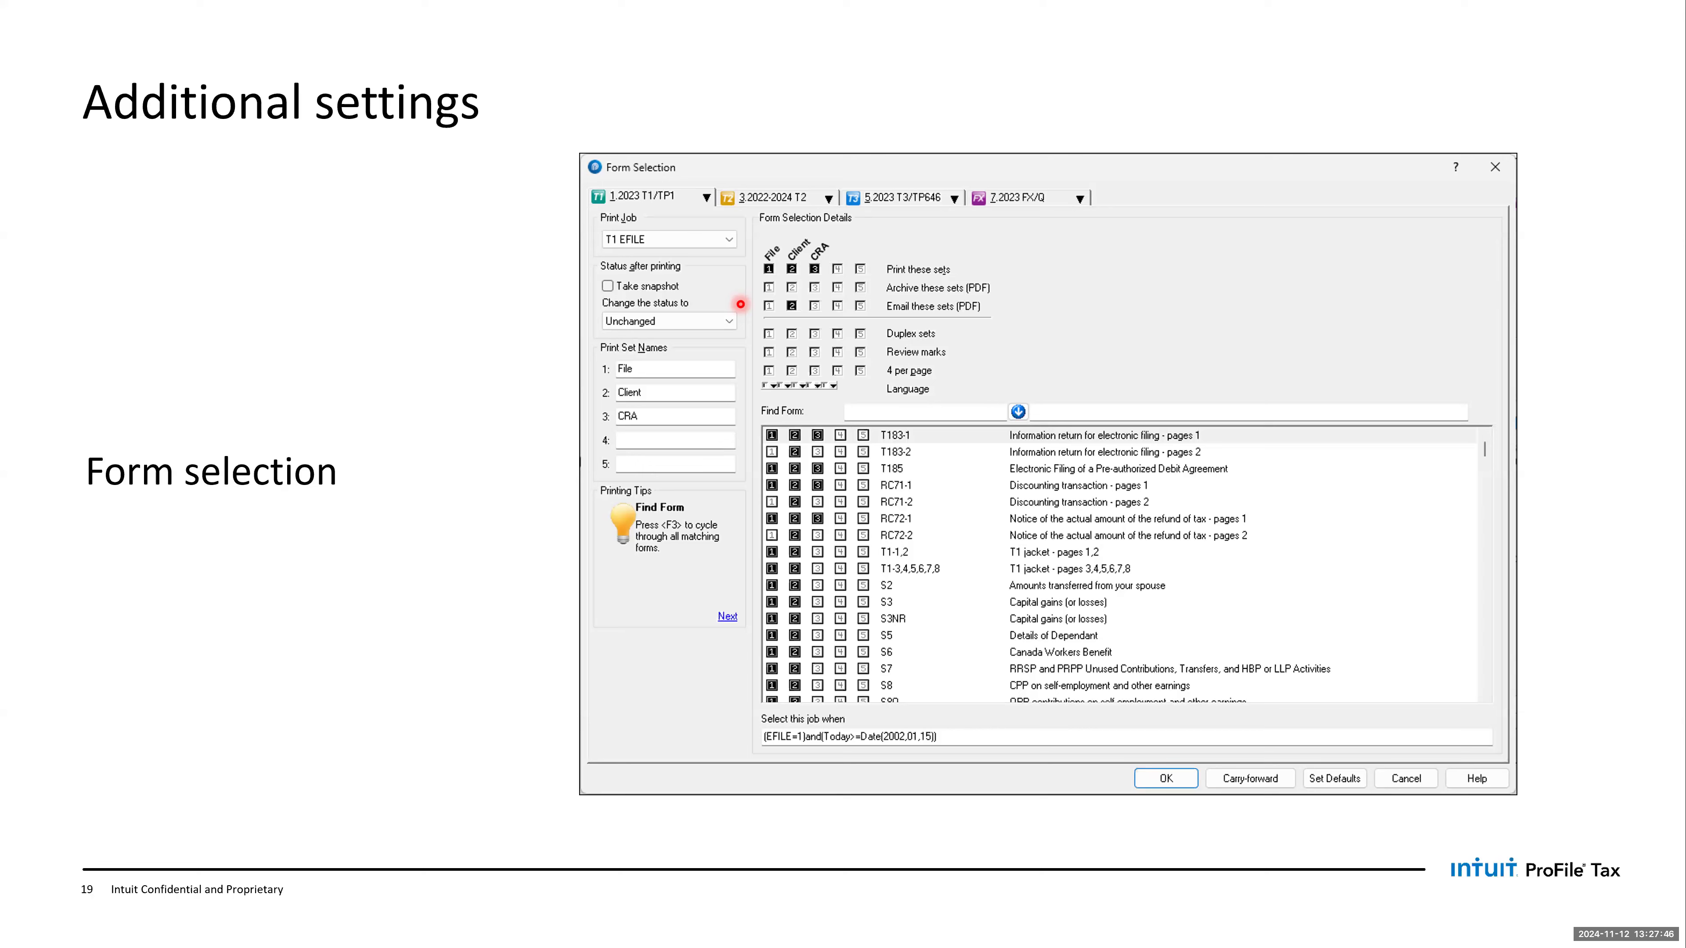
- Switch to ProFile and open the 2022 return's Print Selection, proceeding despite the outstanding audit issues
key("alt+Tab")
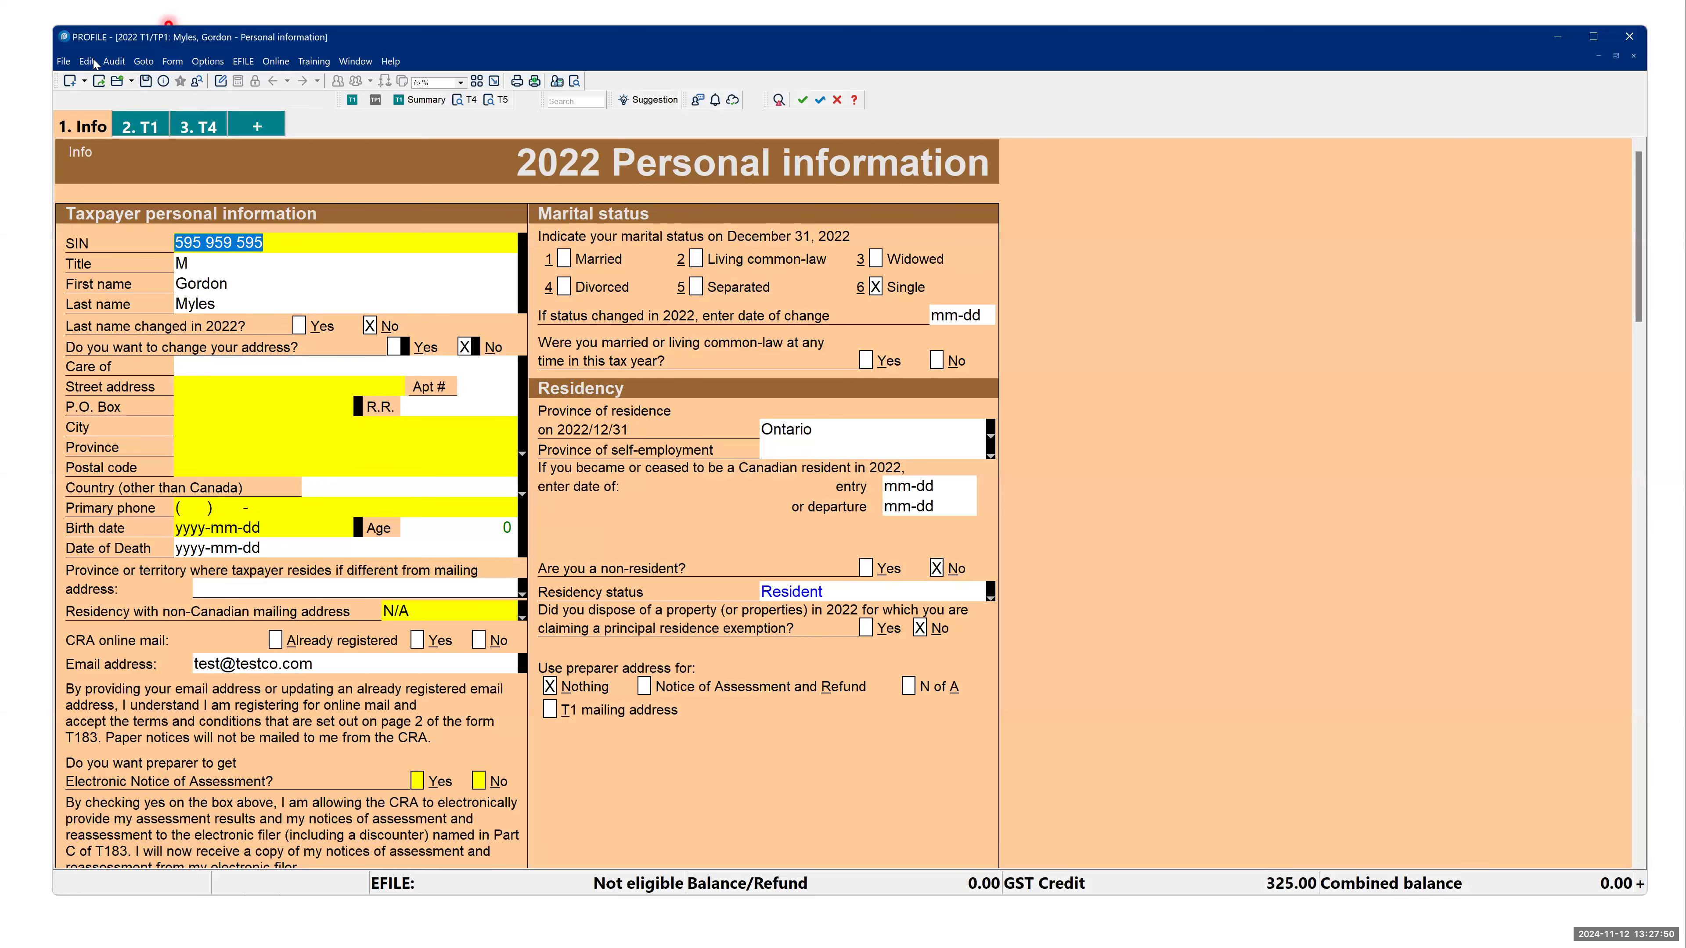
left_click(64, 61)
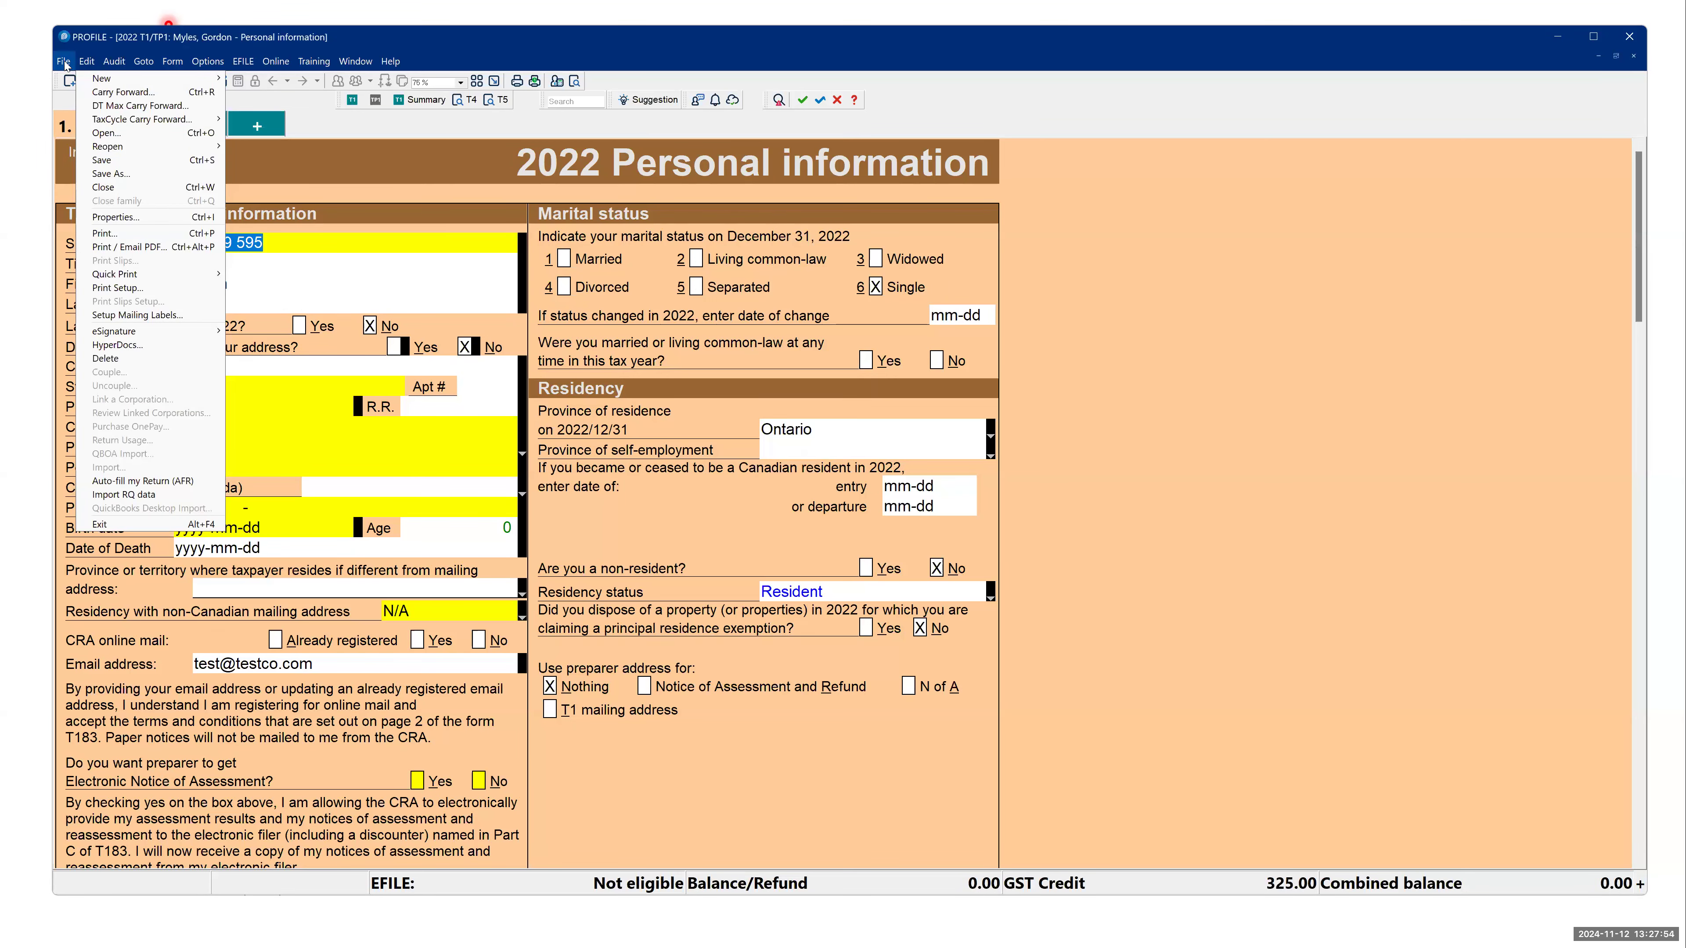
left_click(124, 234)
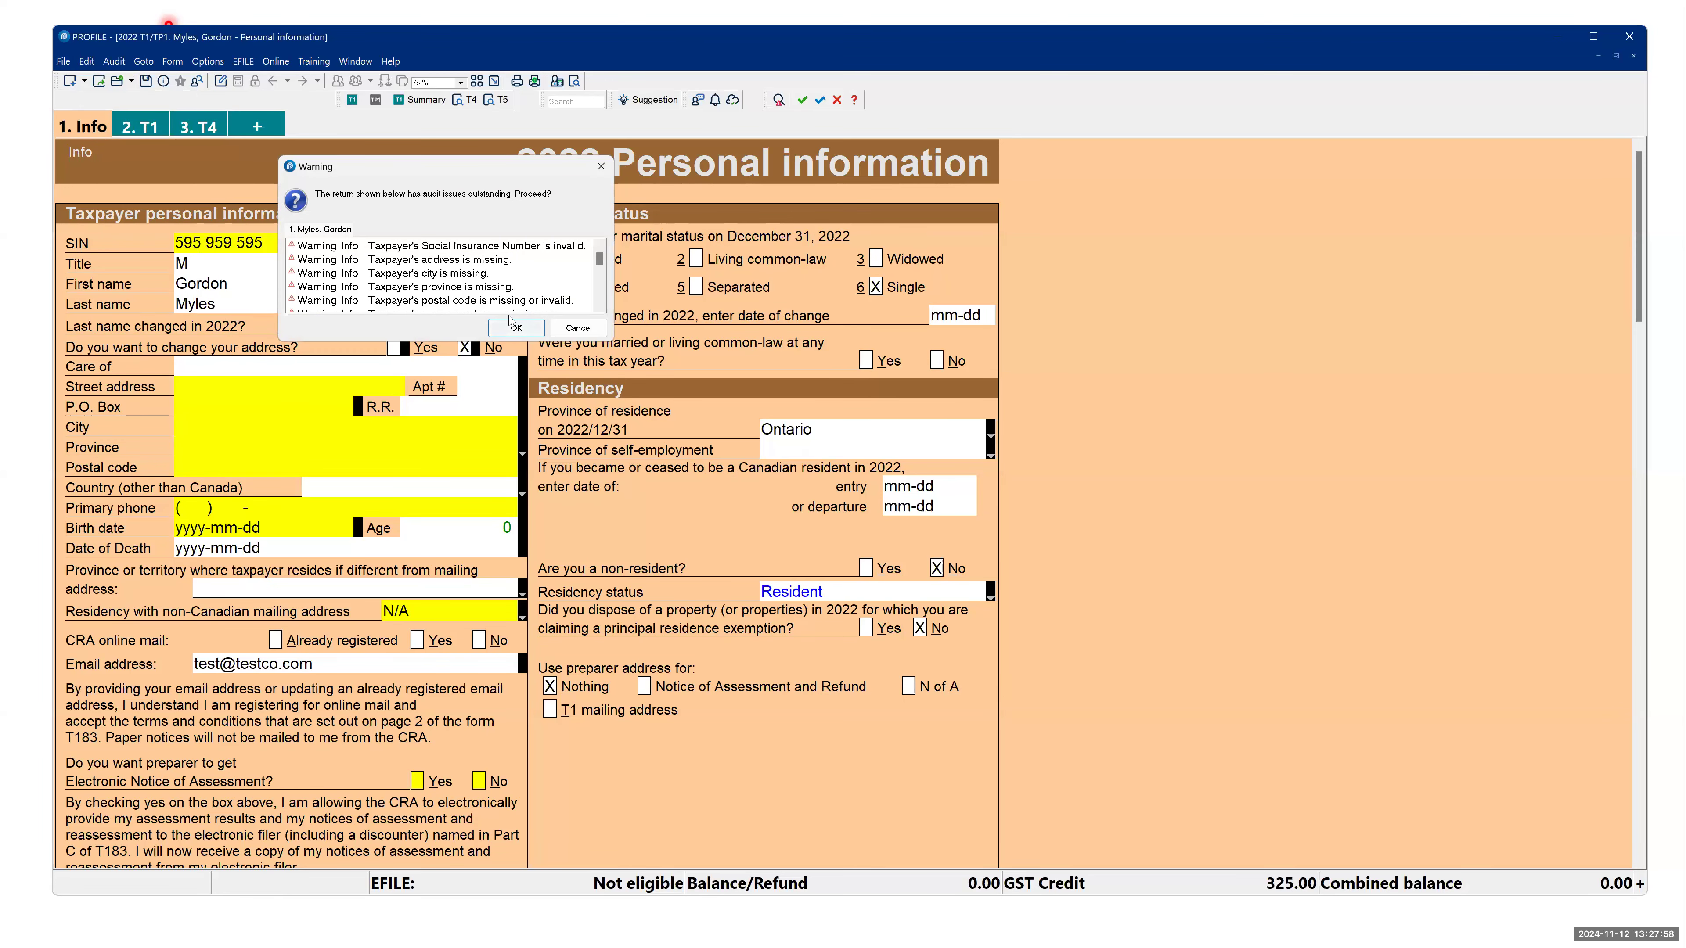
left_click(515, 327)
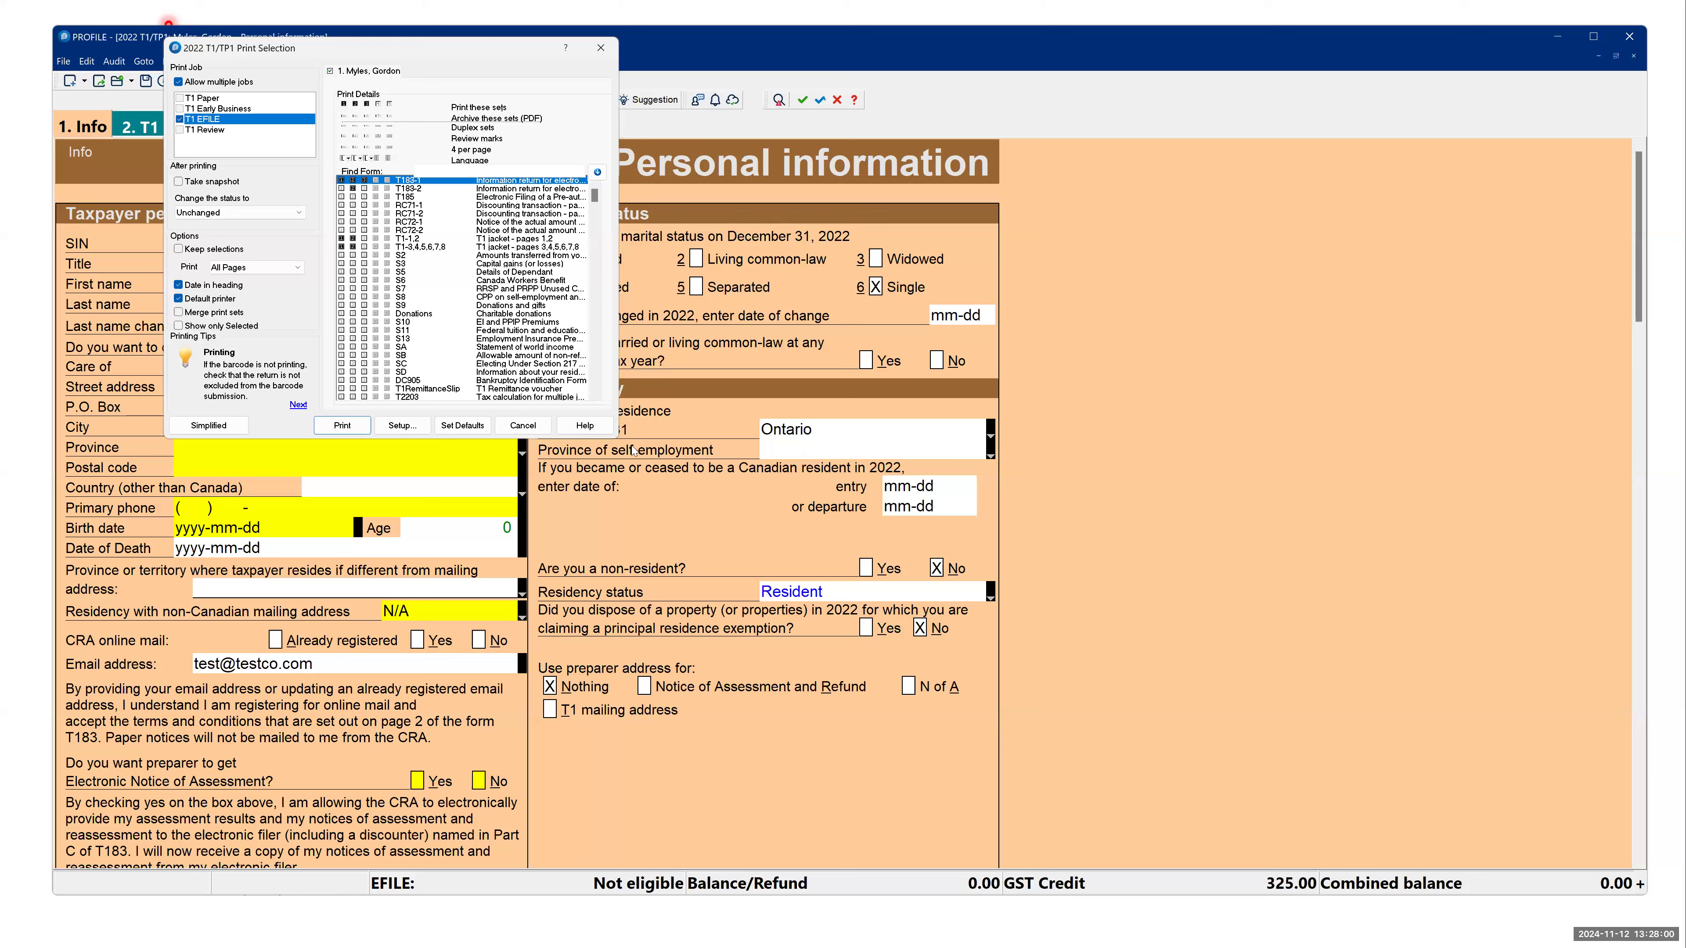
- Try marking schedules S6 to S9 and Donations for printing in the T1 EFILE job, and cancel the print selection
left_click(377, 281)
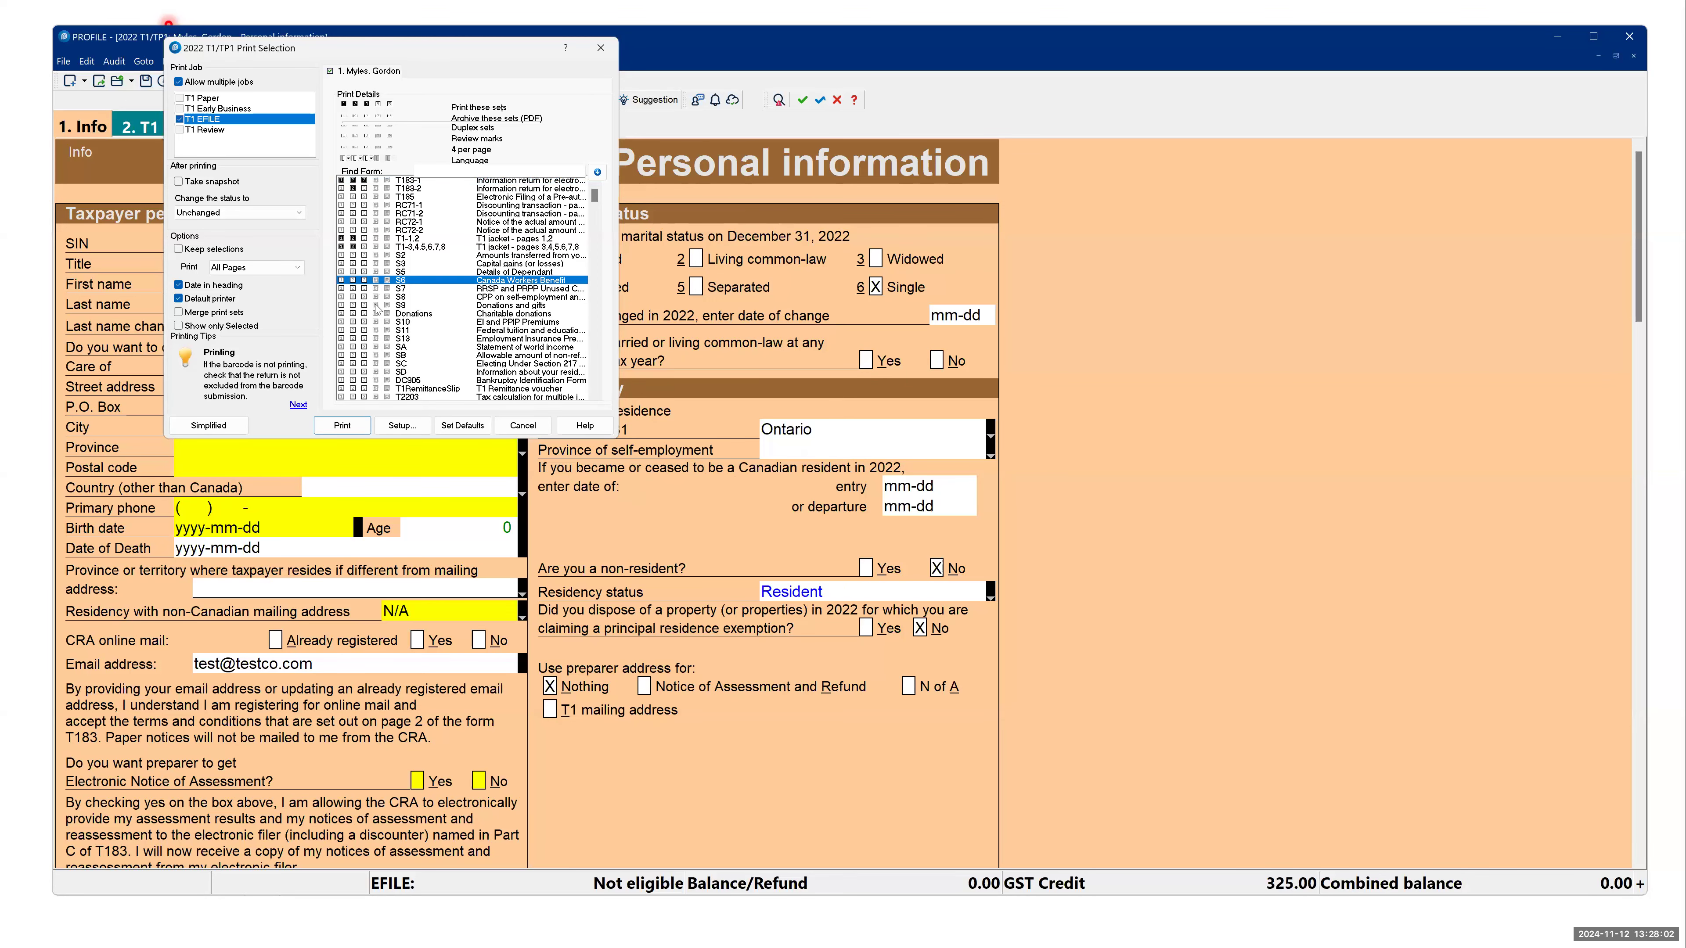
left_click(363, 280)
left_click(353, 290)
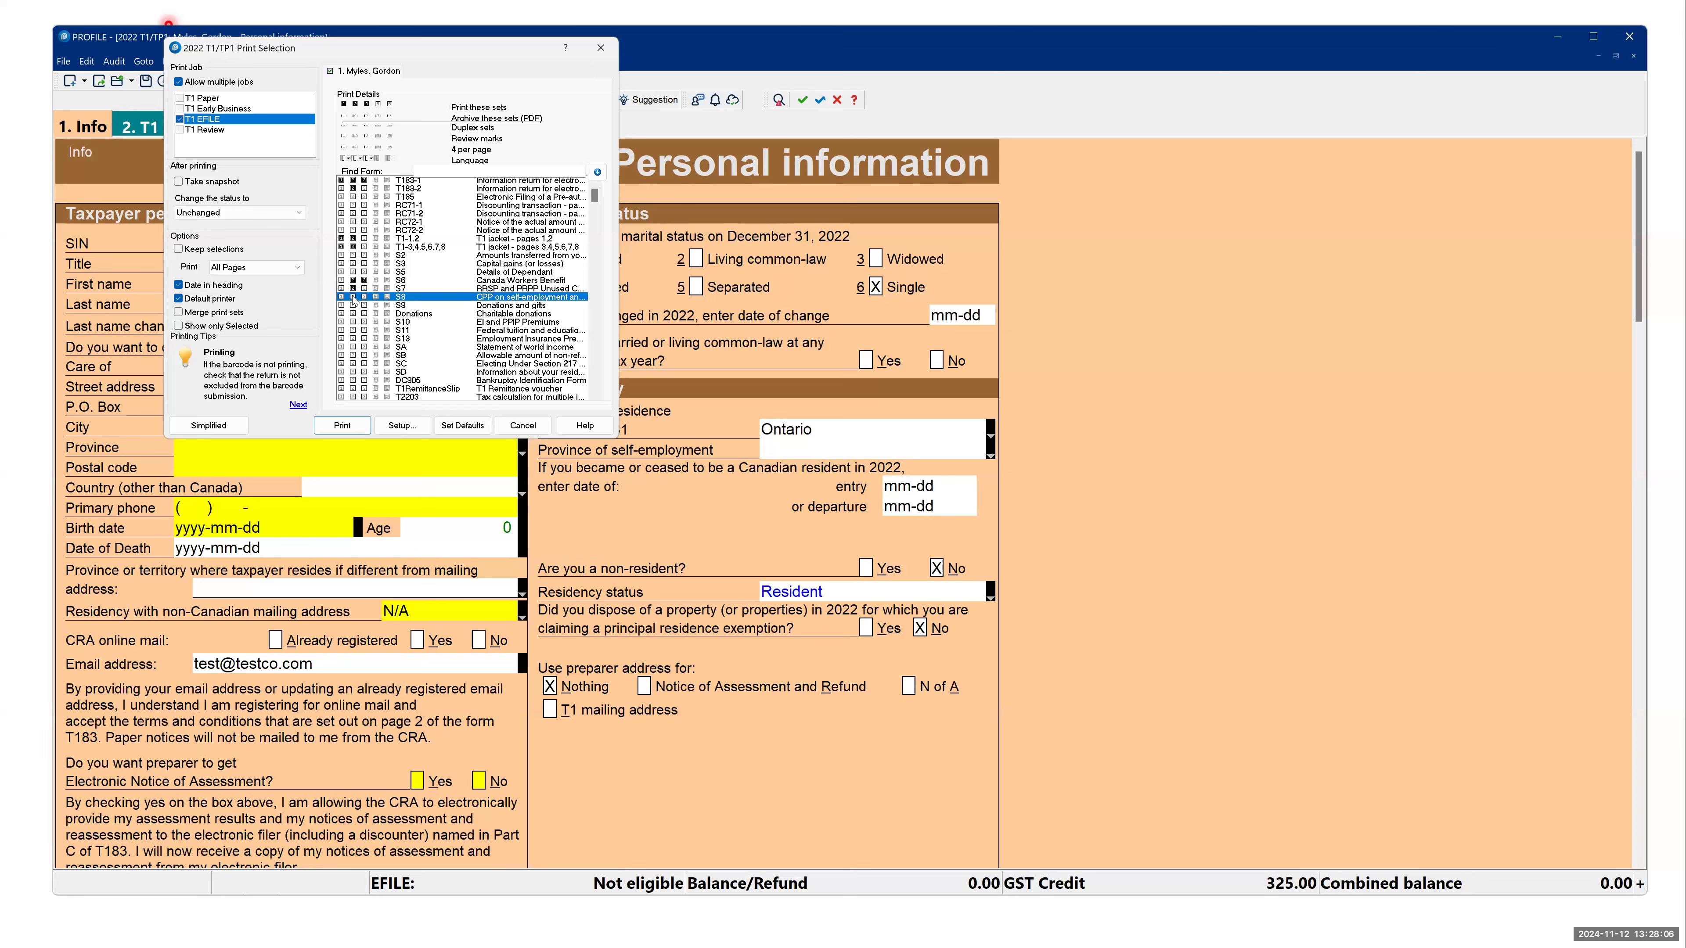
left_click(354, 305)
left_click(353, 313)
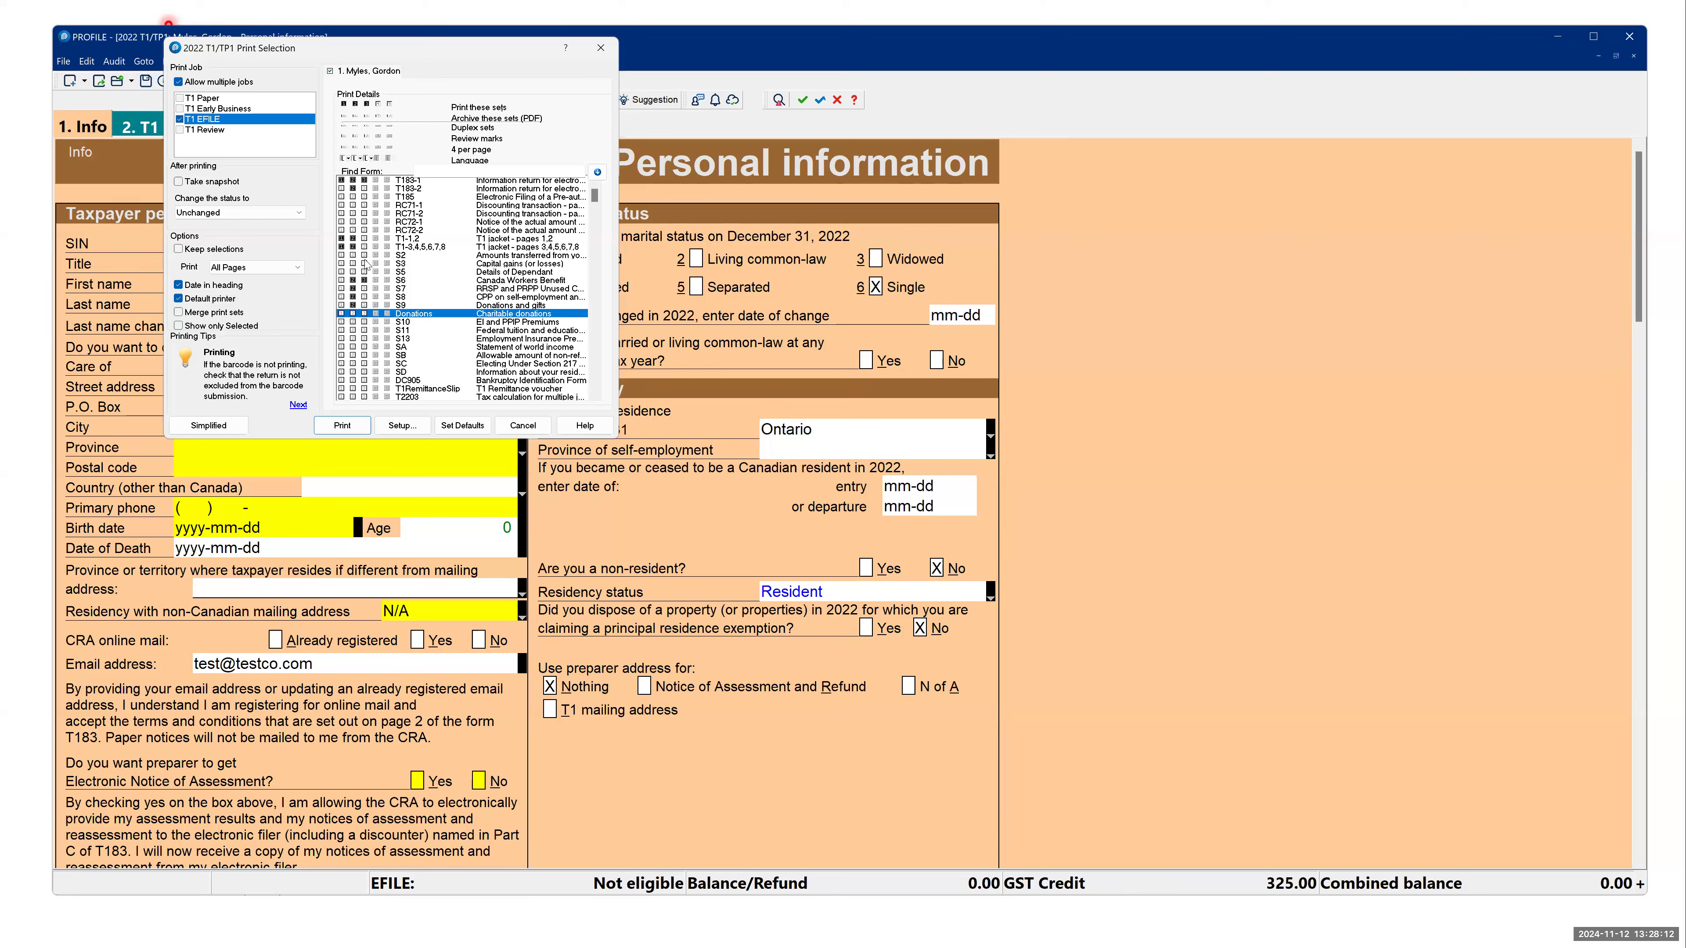
left_click(363, 280)
left_click(510, 427)
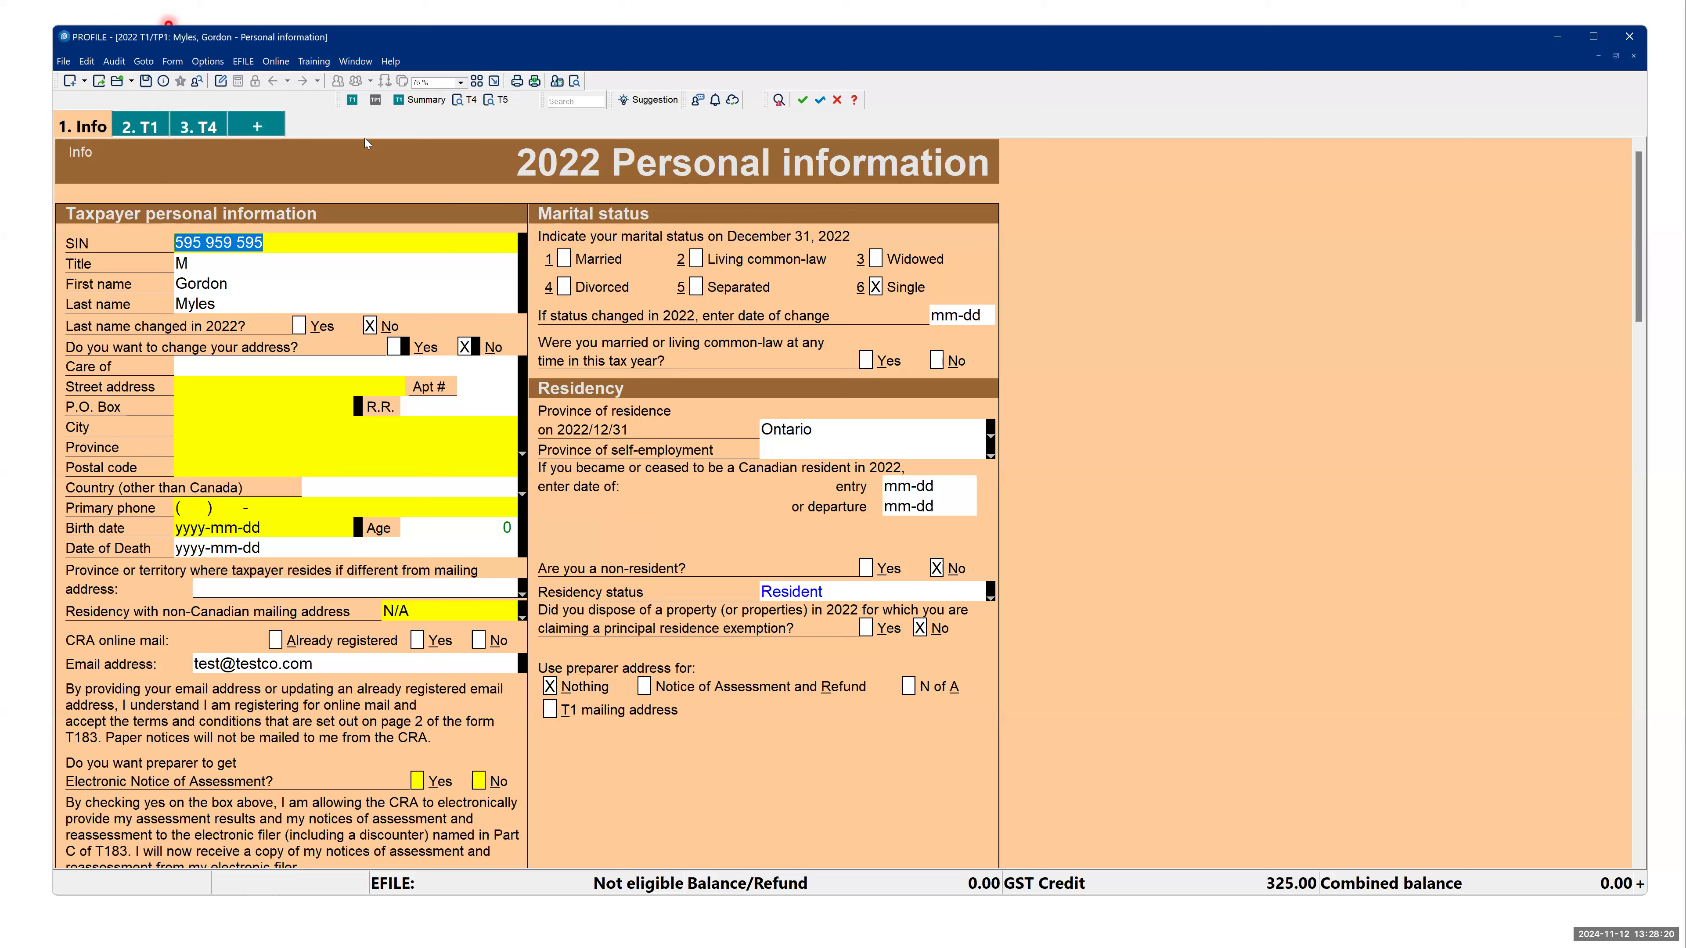
- Review the 2022 T1/TP1 form list of the T1 Paper print job in Form Selection, and close it without saving
left_click(215, 63)
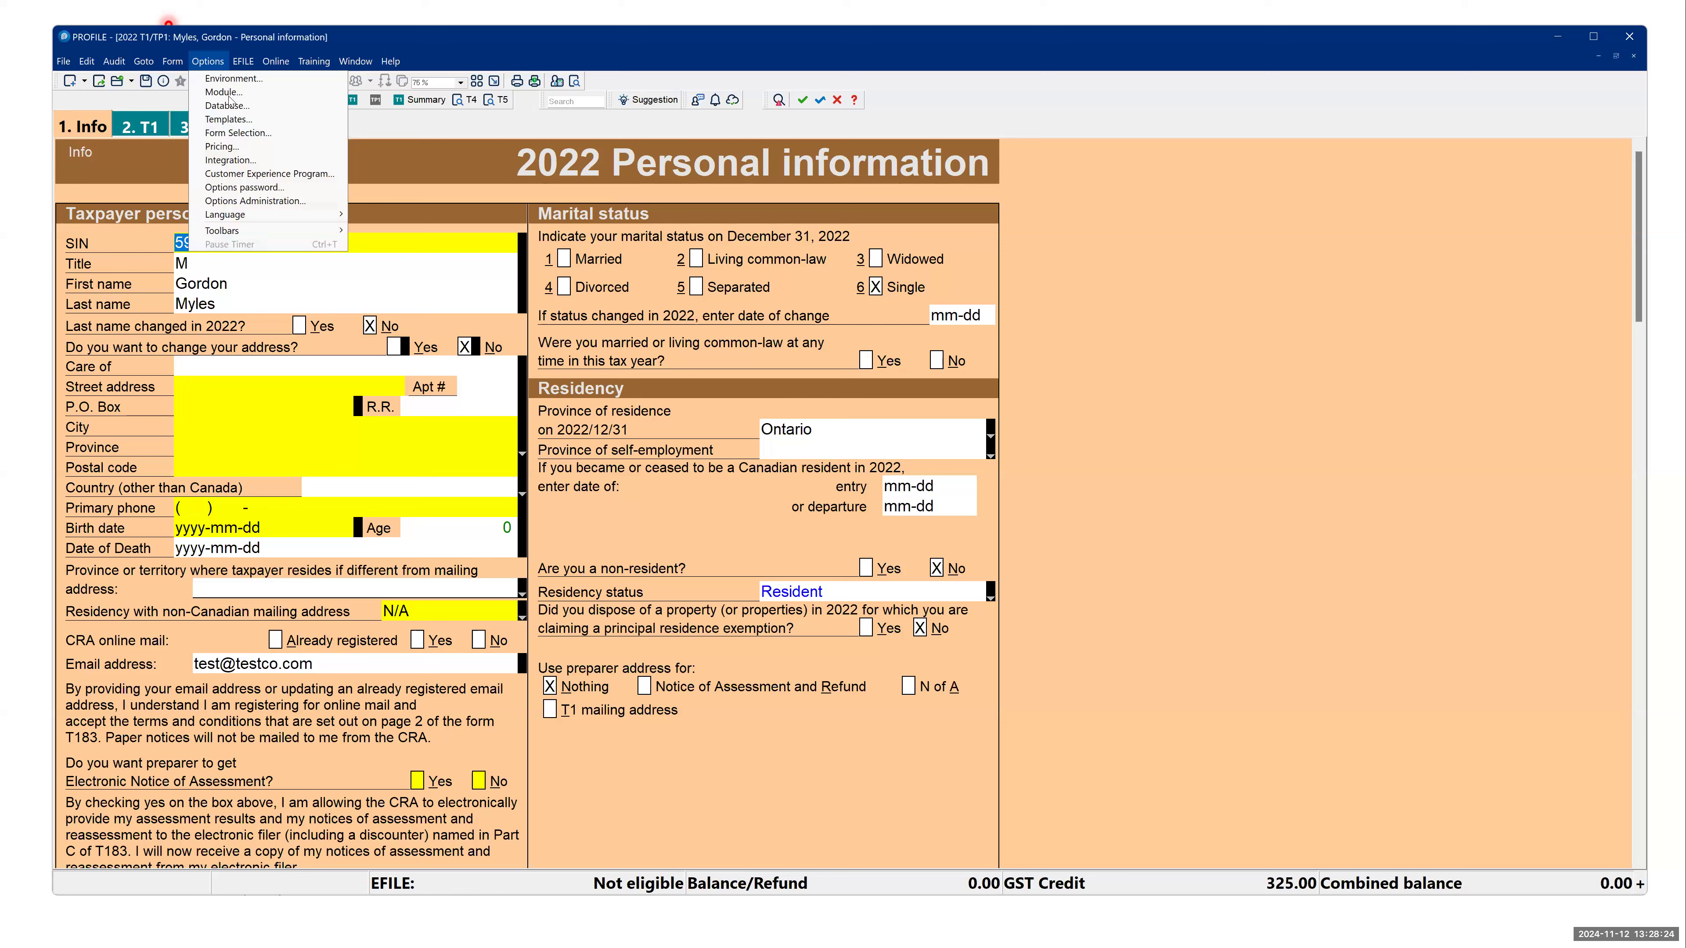
left_click(246, 136)
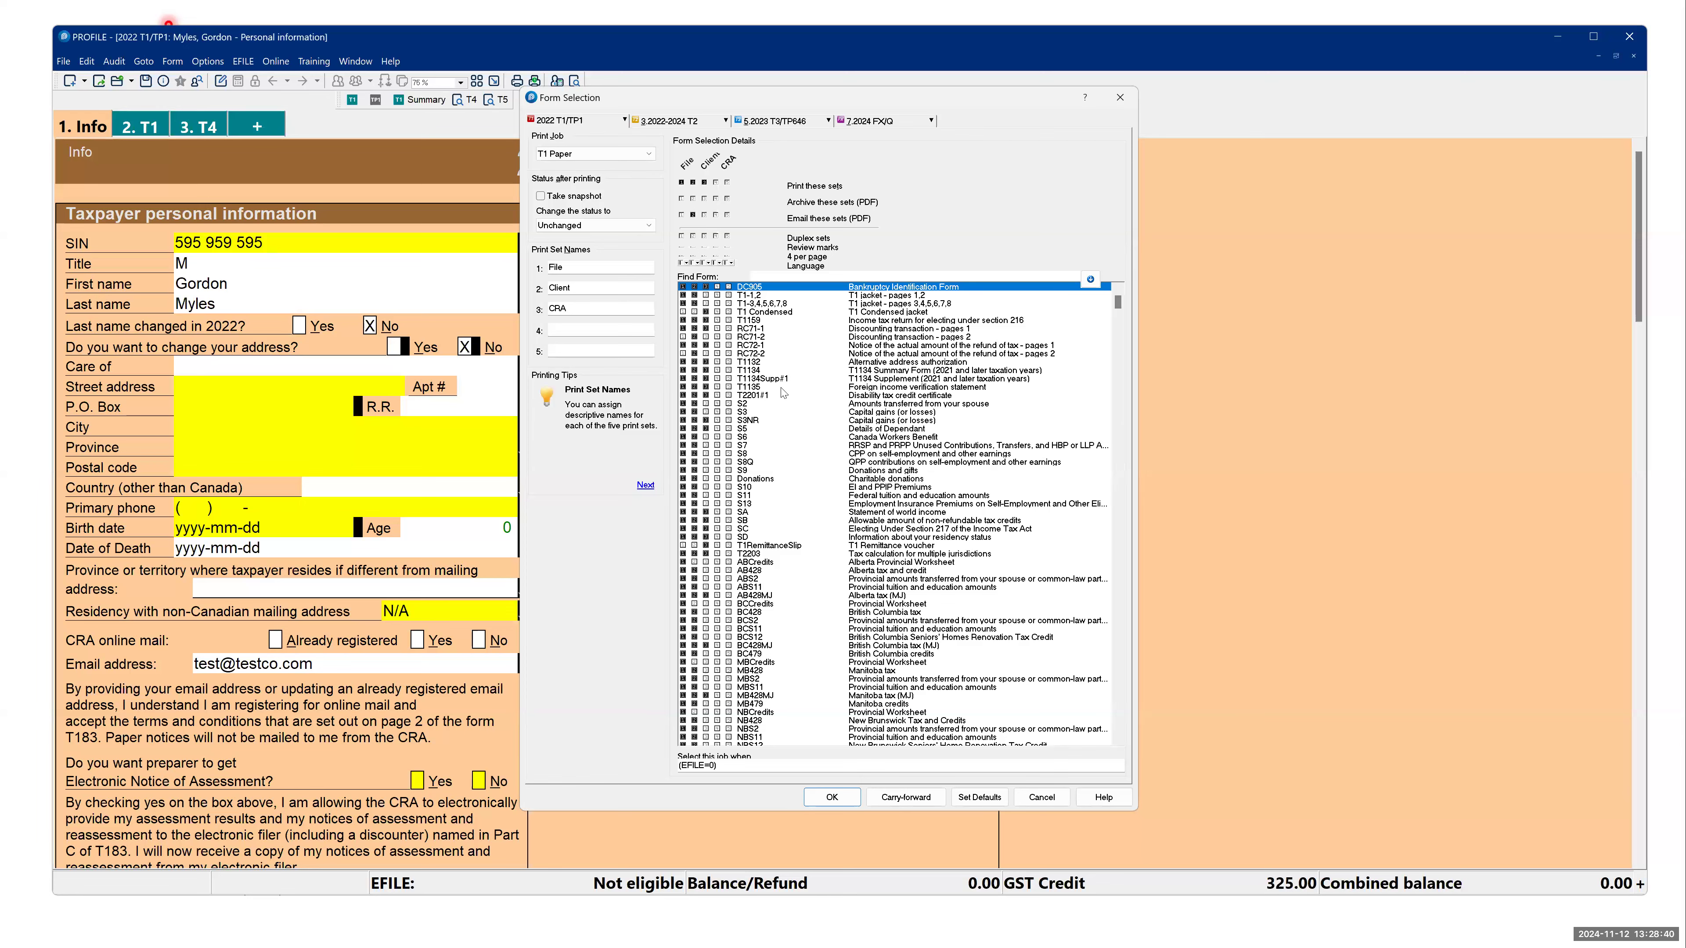
scroll(874, 642, "down", 20)
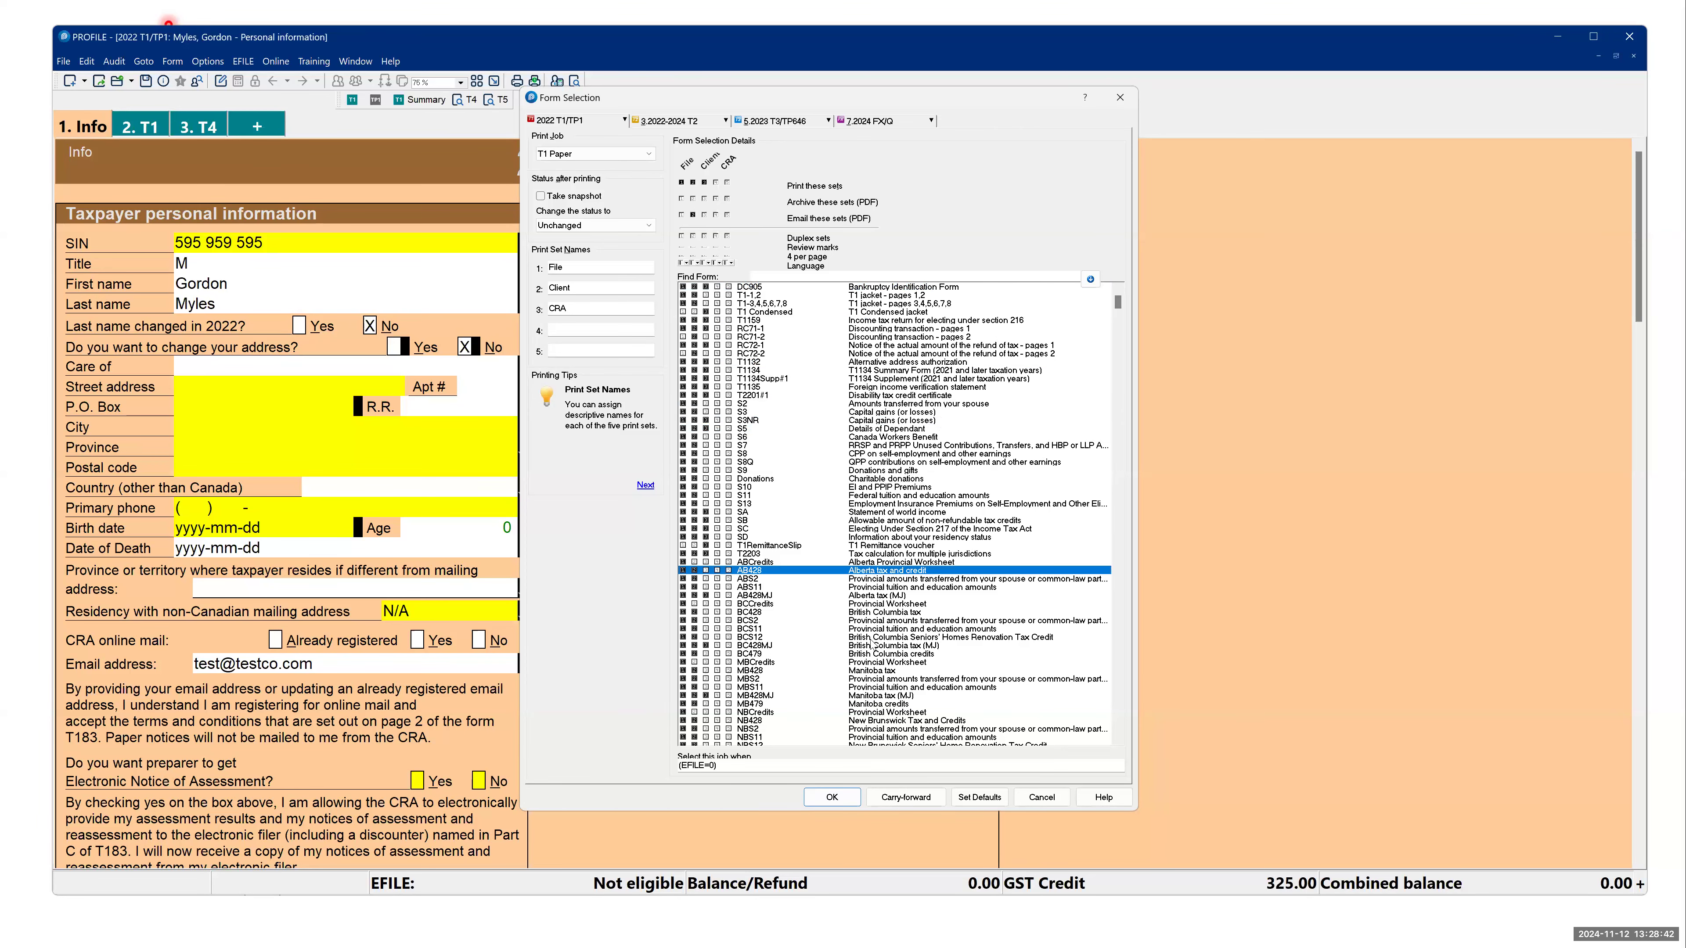
scroll(872, 648, "down", 20)
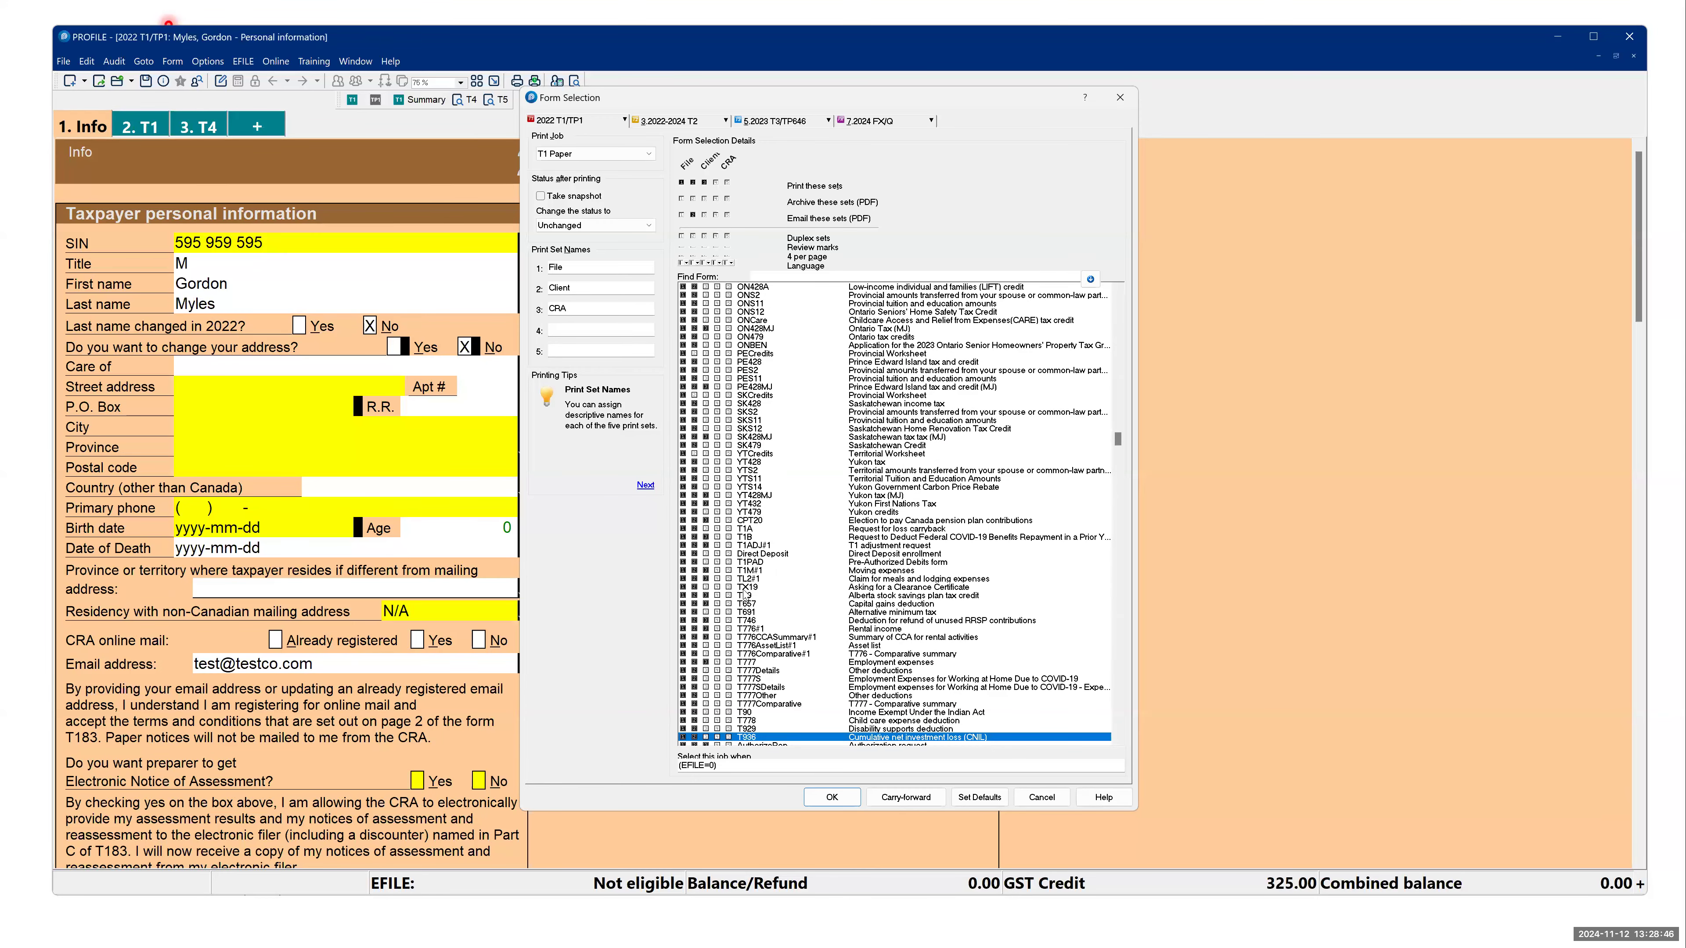
scroll(779, 546, "up", 20)
scroll(779, 546, "up", 20)
scroll(730, 461, "up", 13)
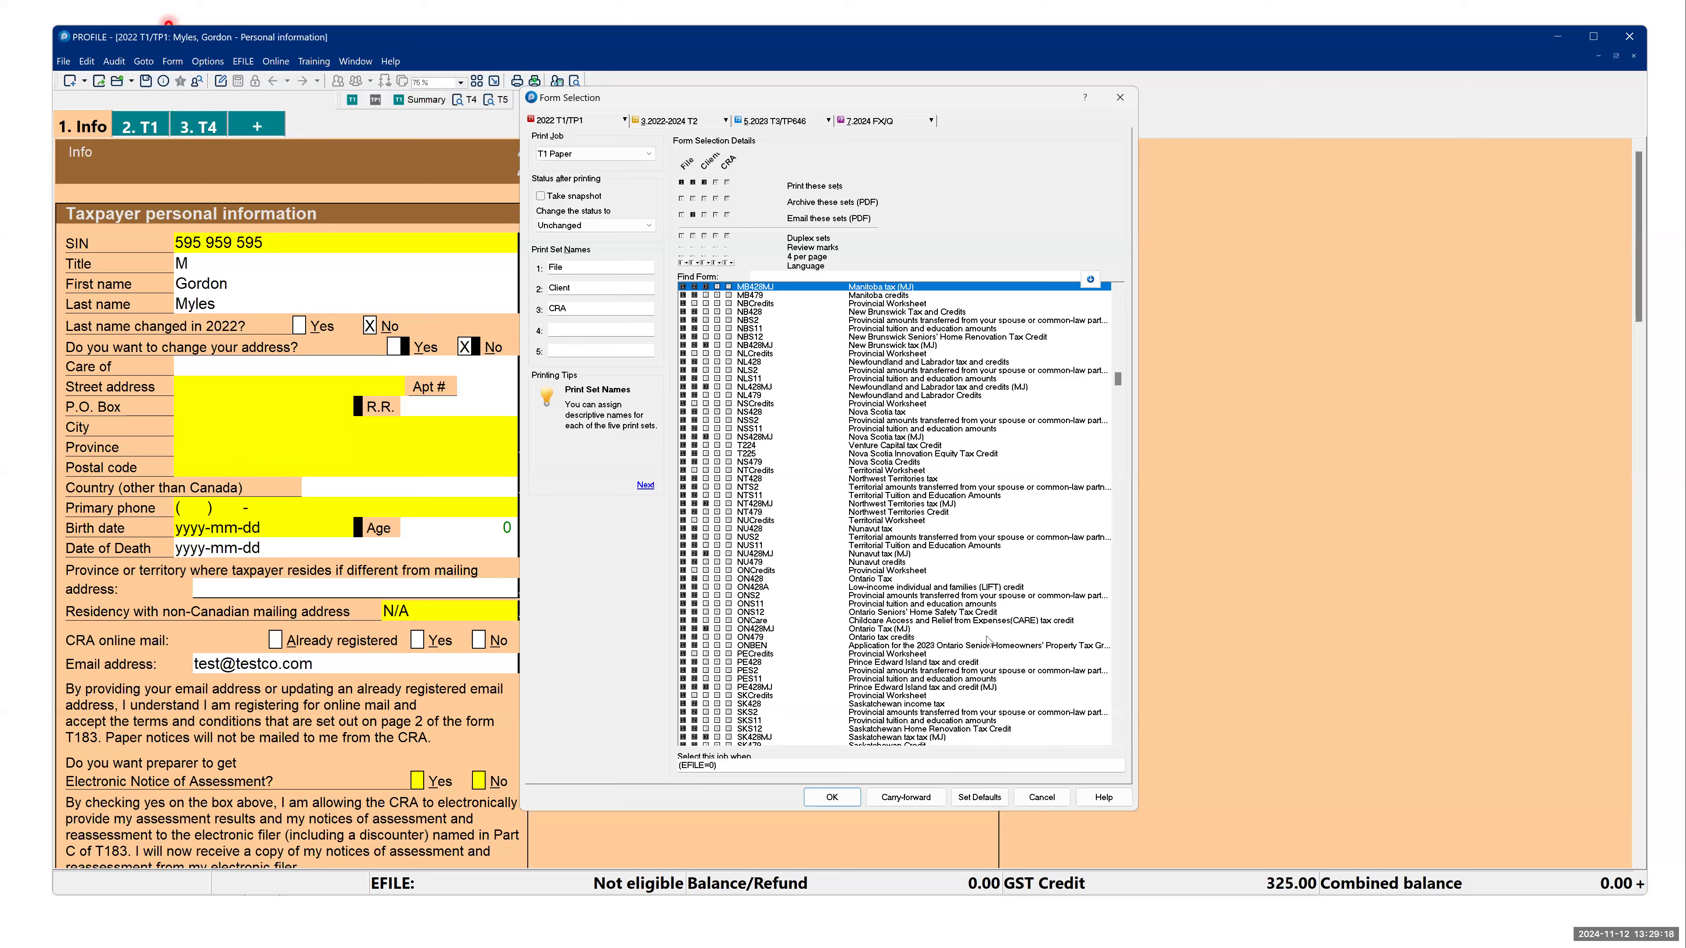
left_click(1045, 803)
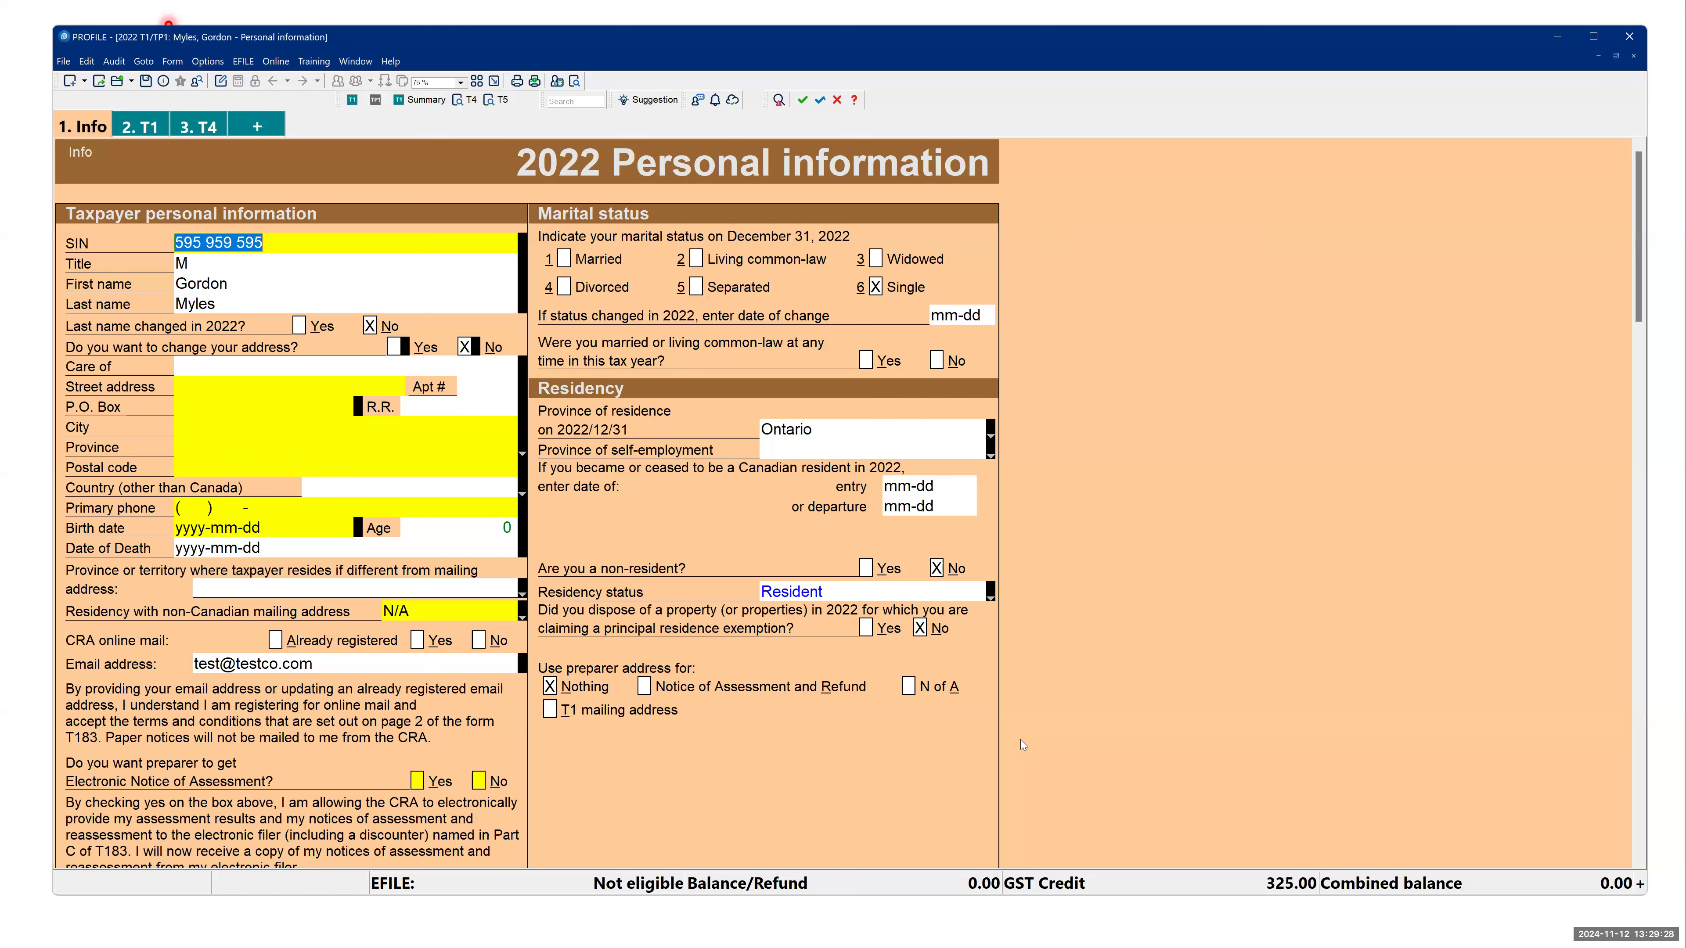
- Check the presentation's Additional settings slide on PDF options, and open the PDF settings in ProFile's Environment Options
key("alt+Tab")
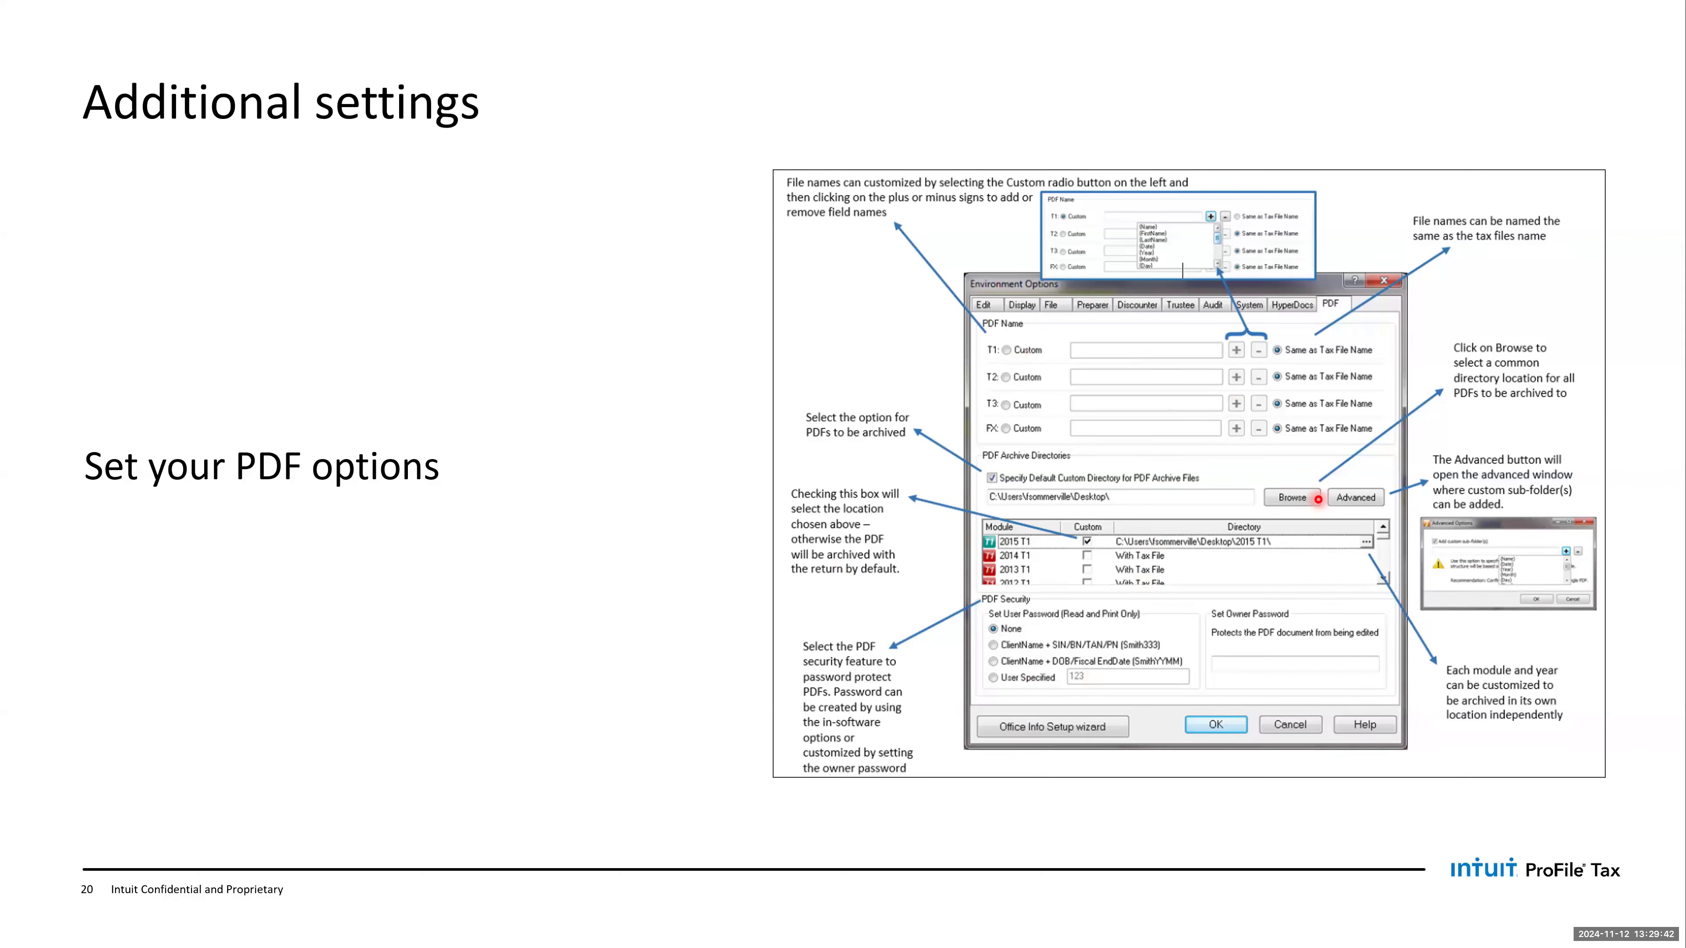
key("alt+Tab")
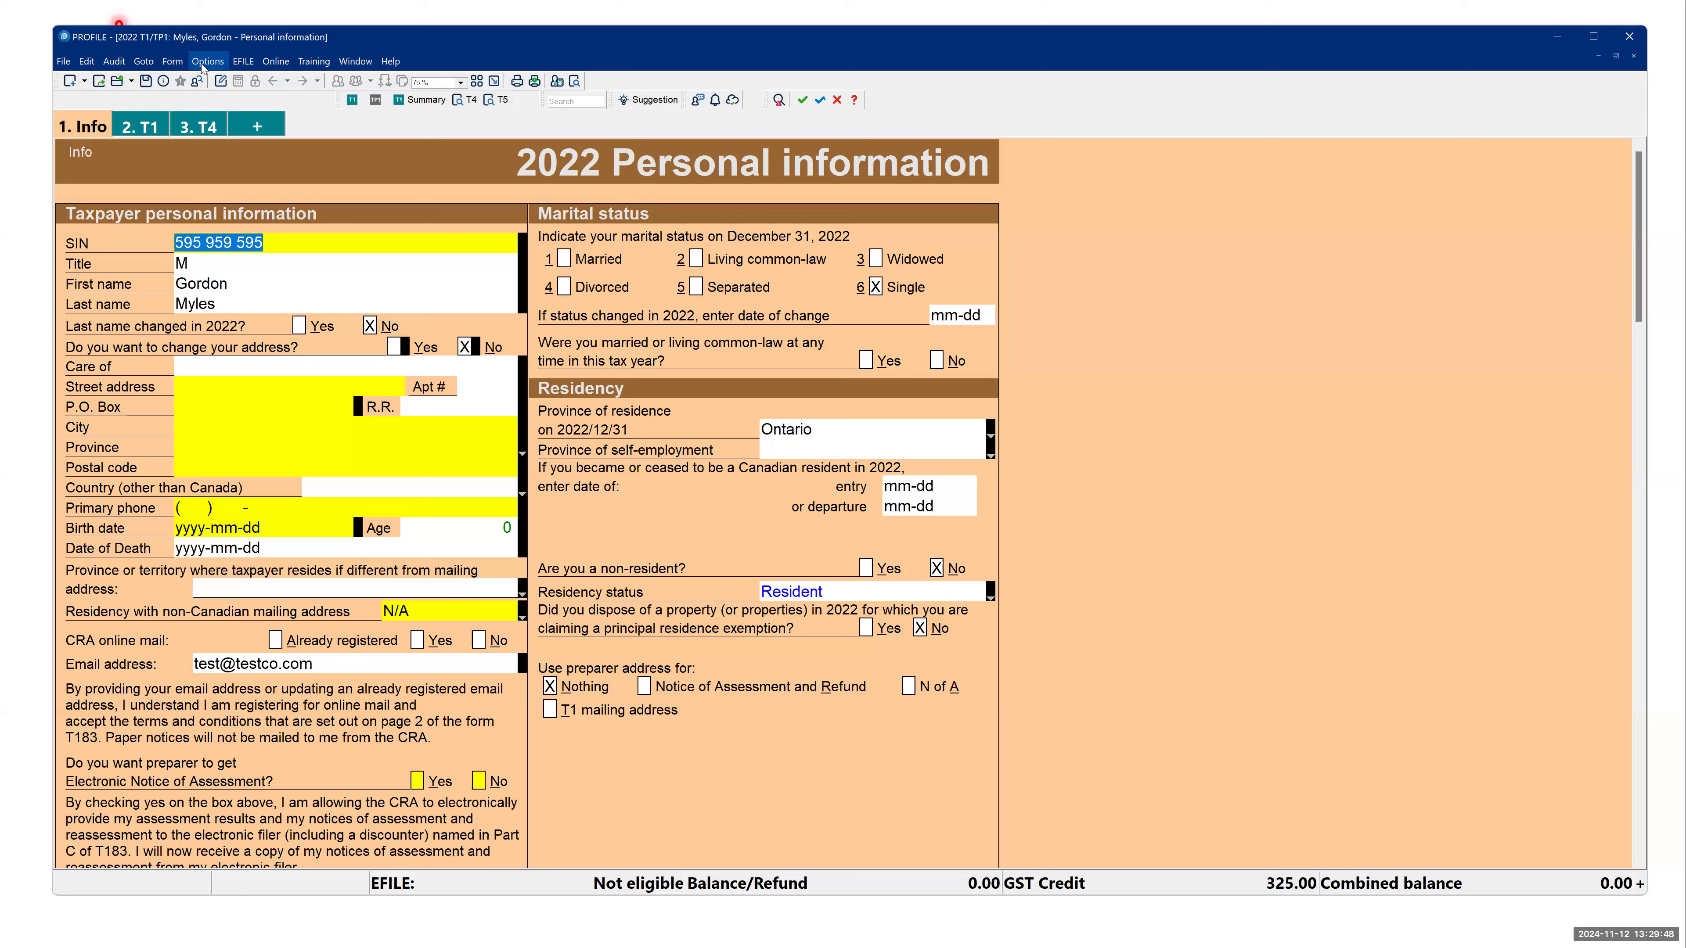
left_click(202, 63)
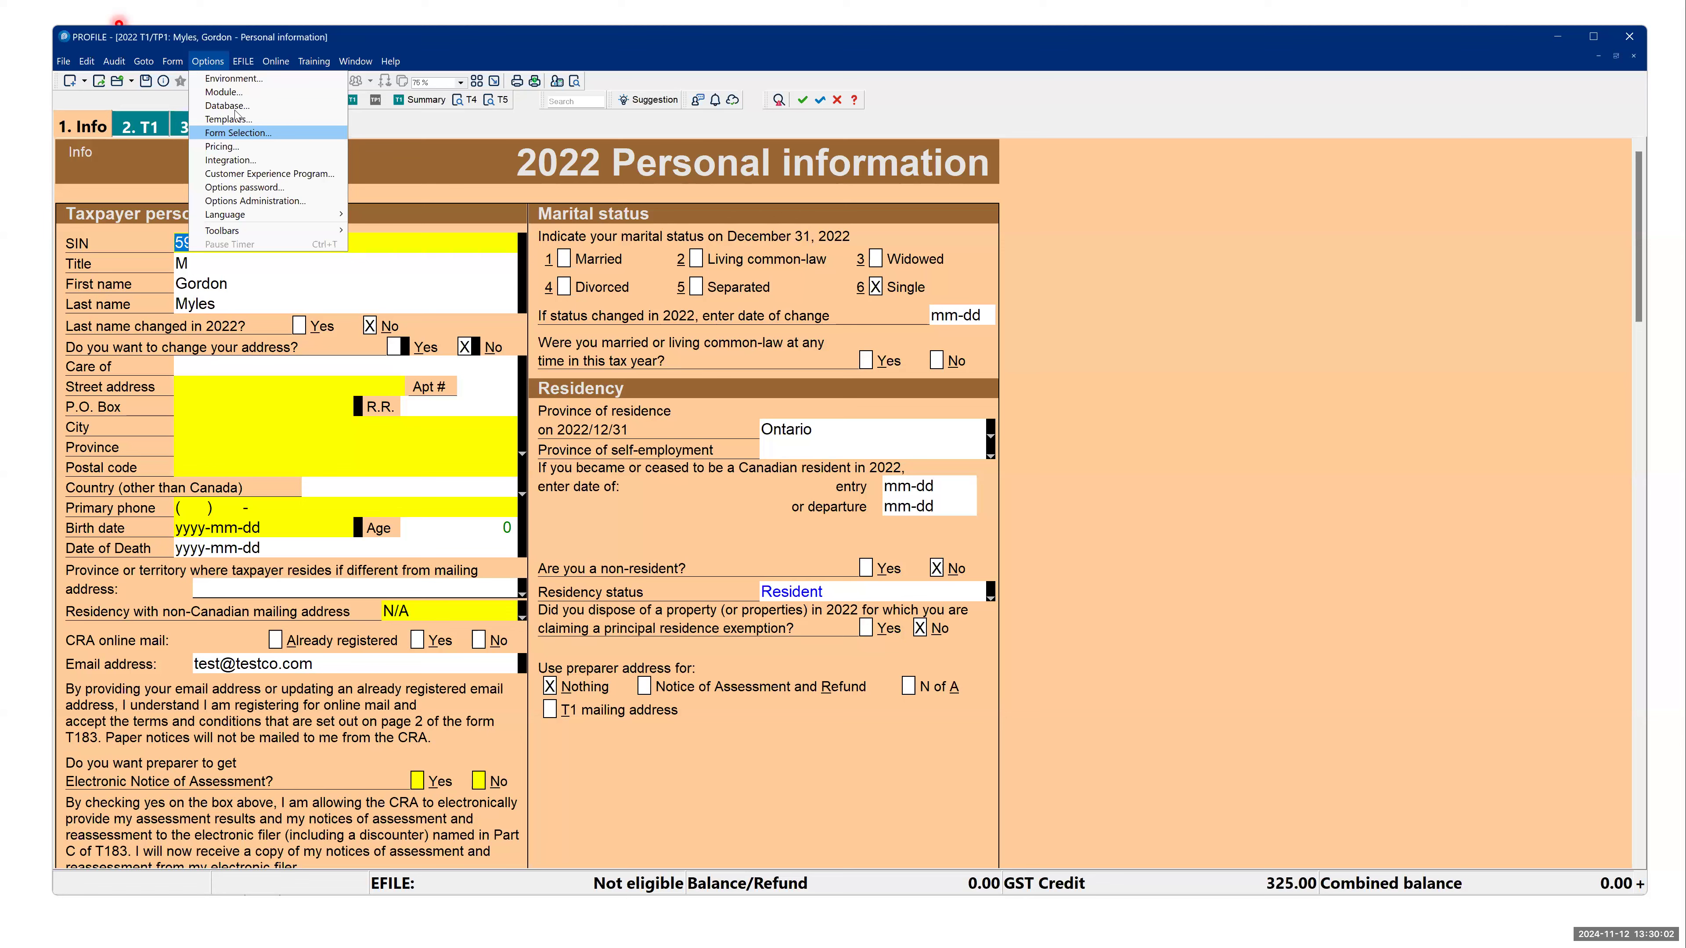
left_click(230, 79)
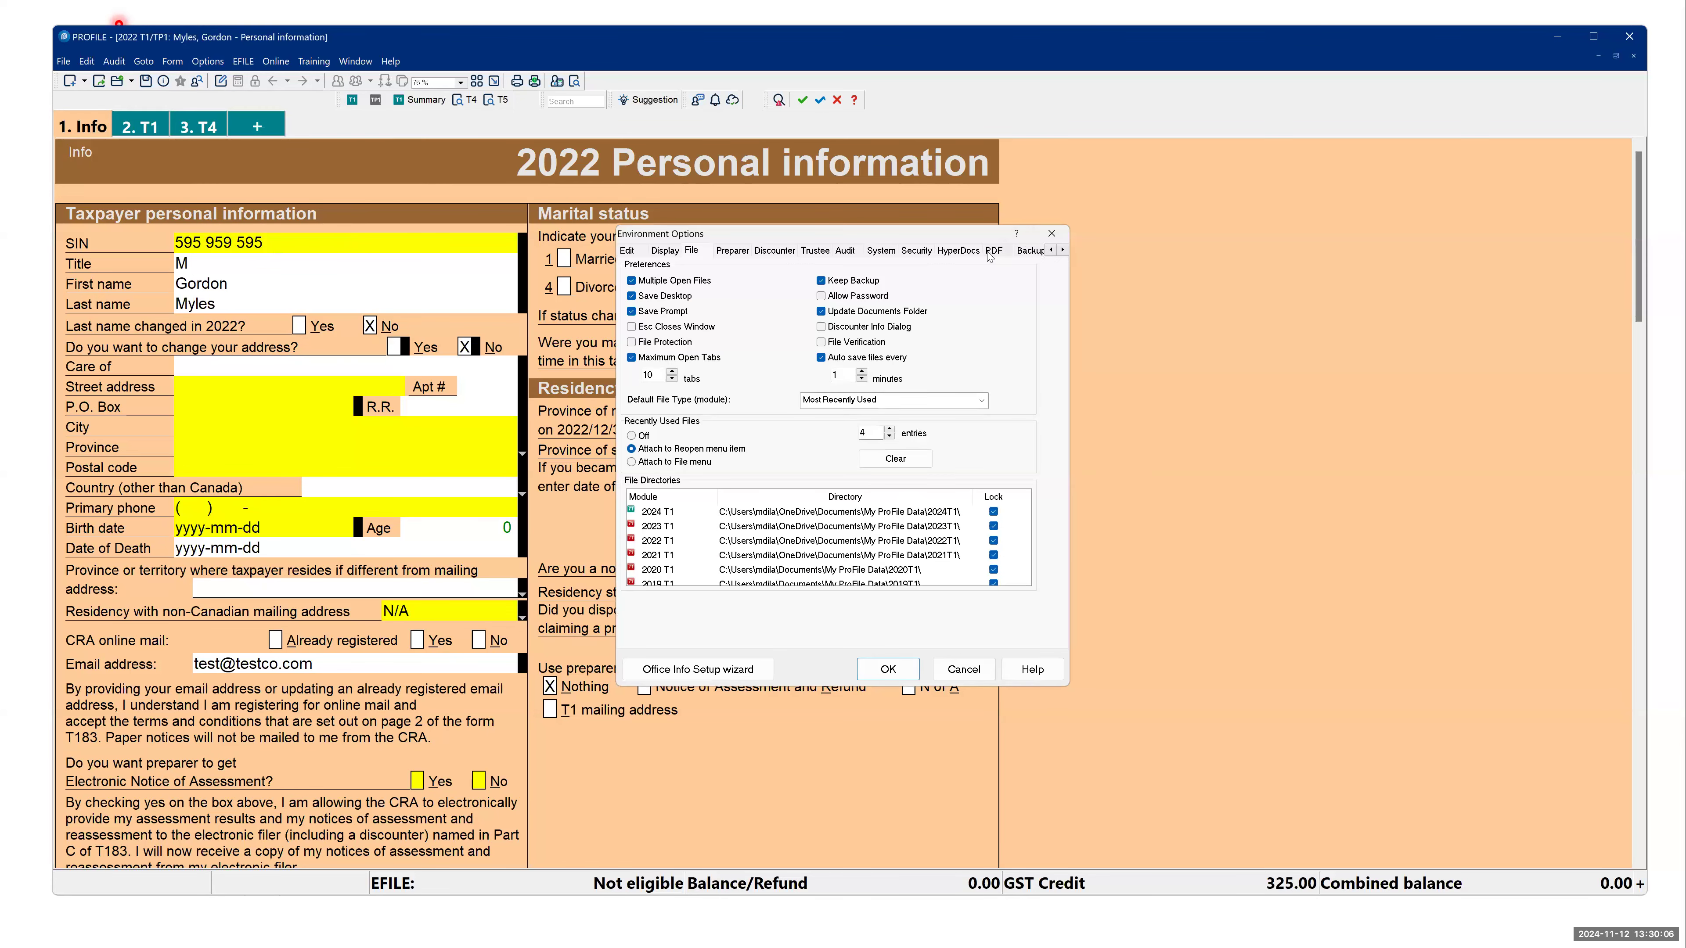
left_click(991, 252)
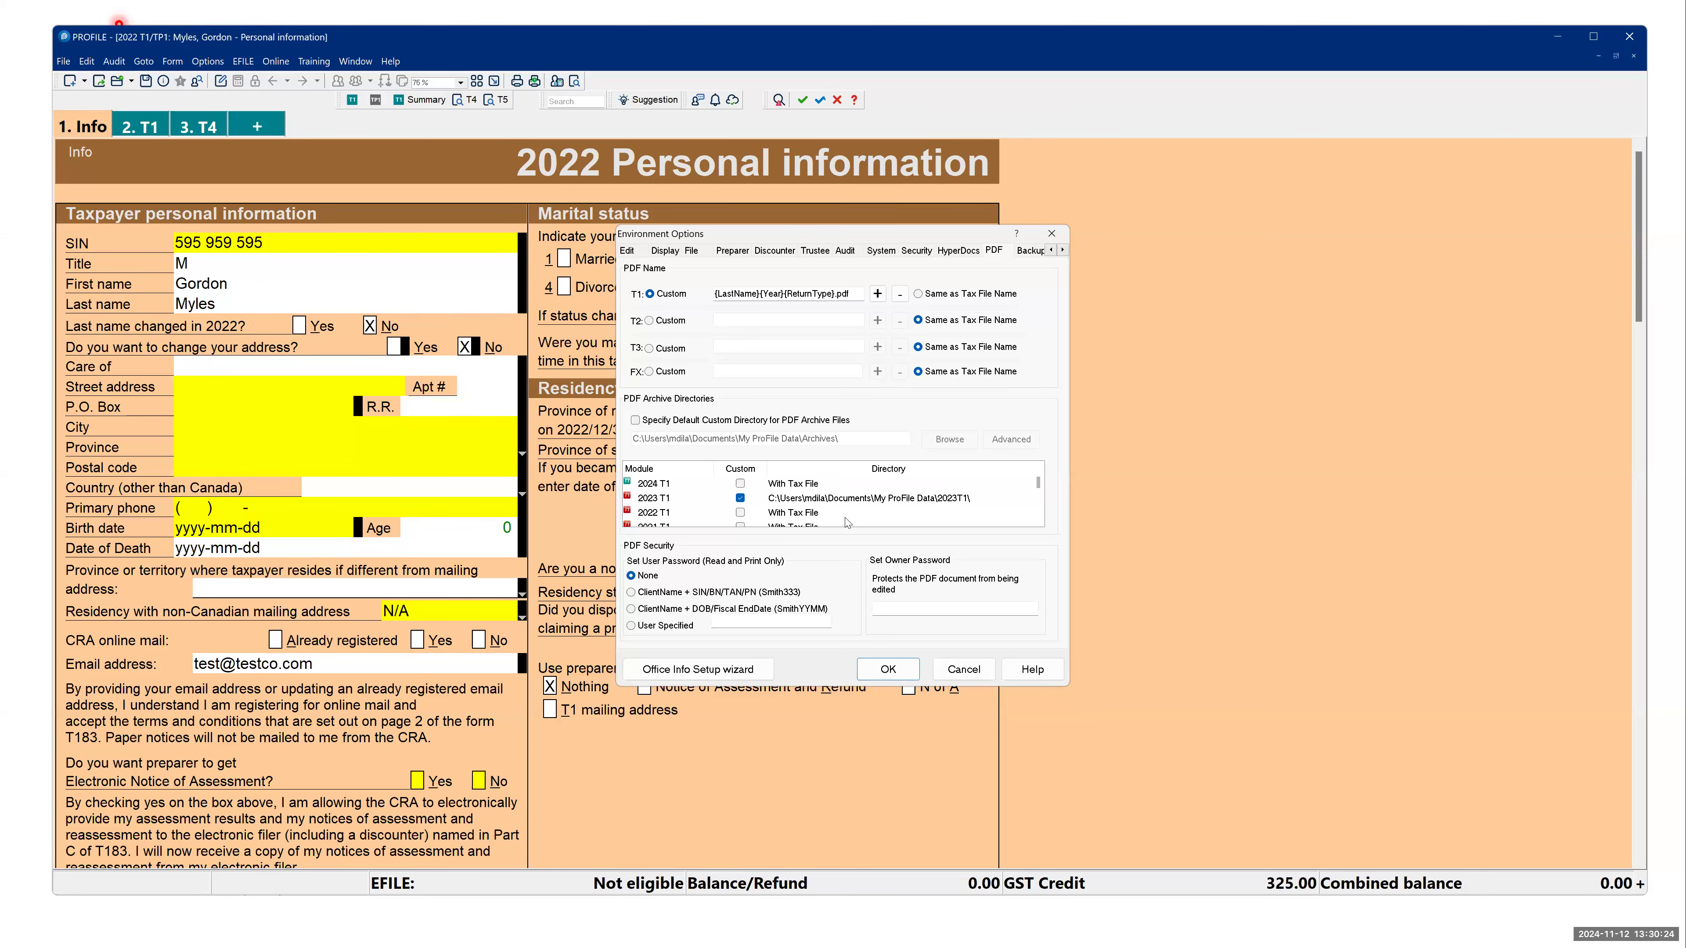
- Review the 2023 T1 PDF archive directory, the custom T1 PDF name and the fields available for building that name
left_click(829, 503)
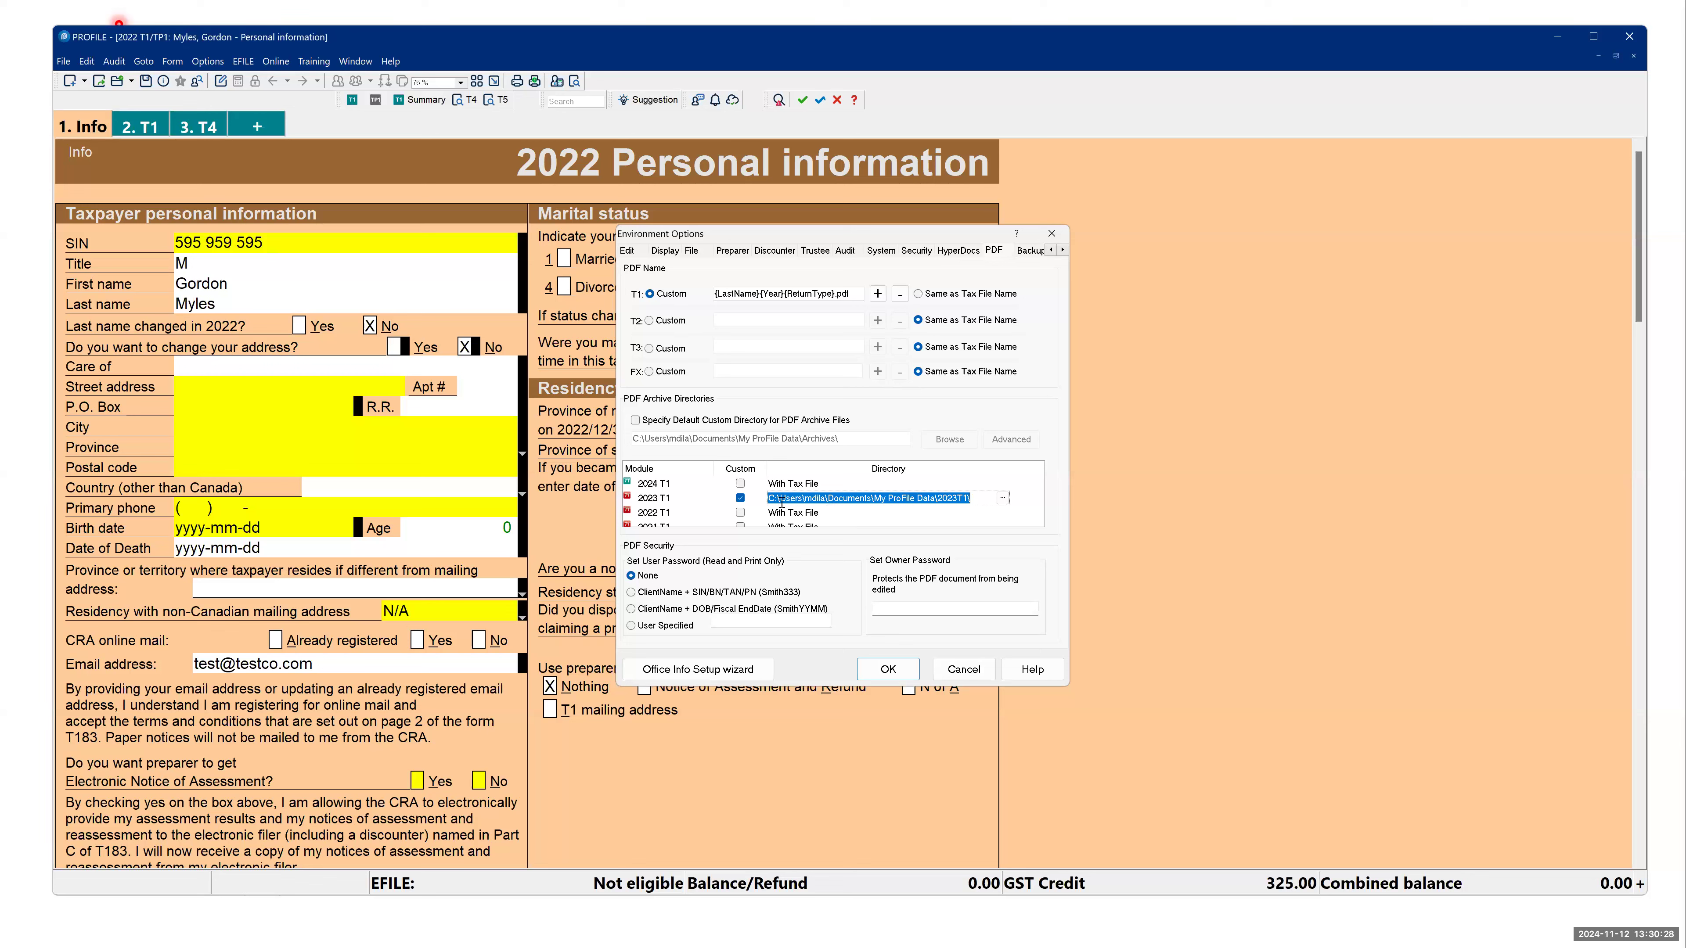
left_click_drag(786, 499, 994, 524)
left_click(838, 293)
left_click_drag(850, 293, 695, 303)
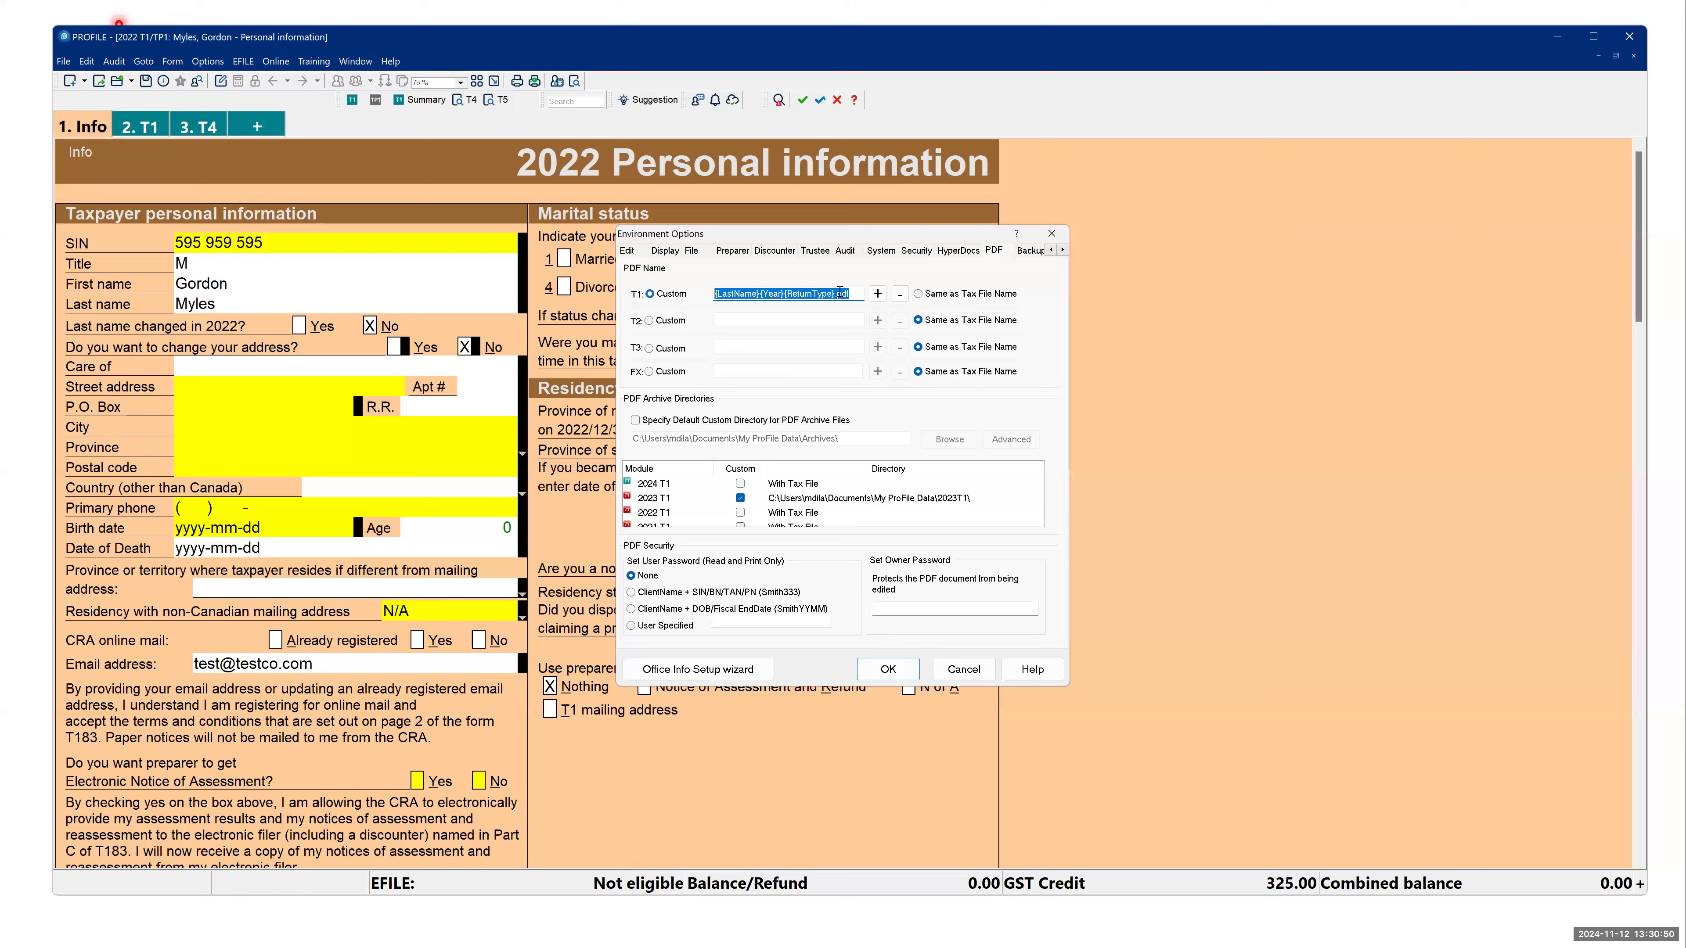
left_click(879, 296)
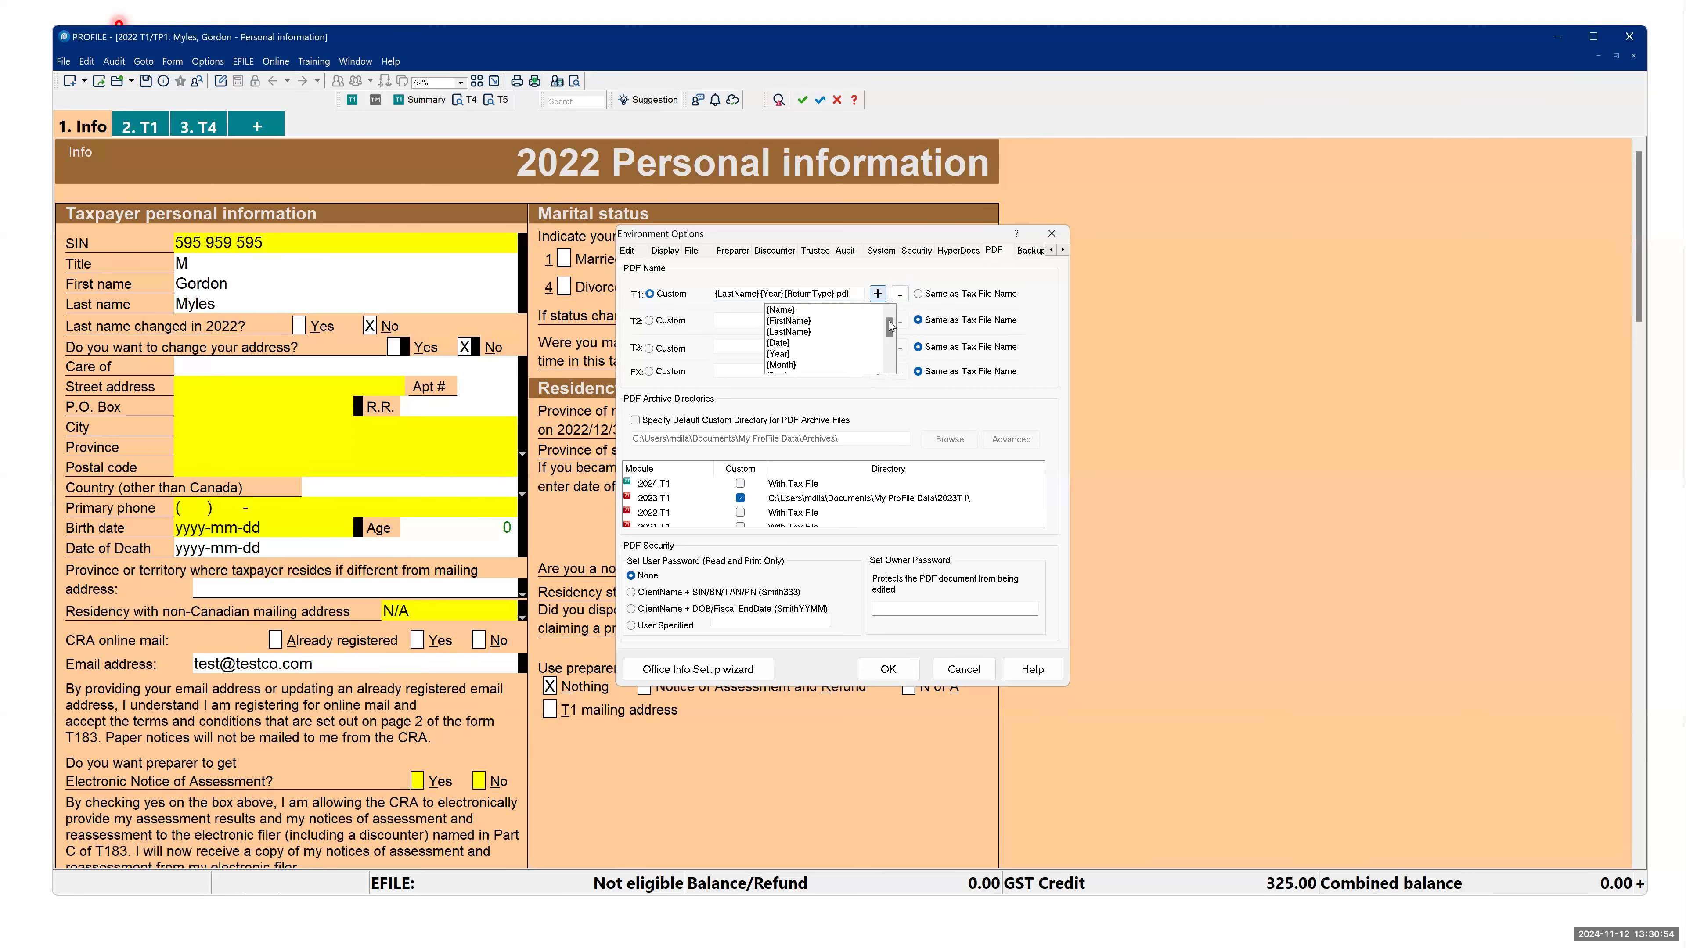
mouse_move(889, 325)
left_mouse_down()
mouse_move(889, 359)
mouse_move(894, 313)
left_mouse_up()
- Try a custom T2 PDF name and the ClientName + SIN/BN/TAN/PN user password option, and cancel the environment options
left_click(653, 325)
left_click(632, 593)
left_click(938, 671)
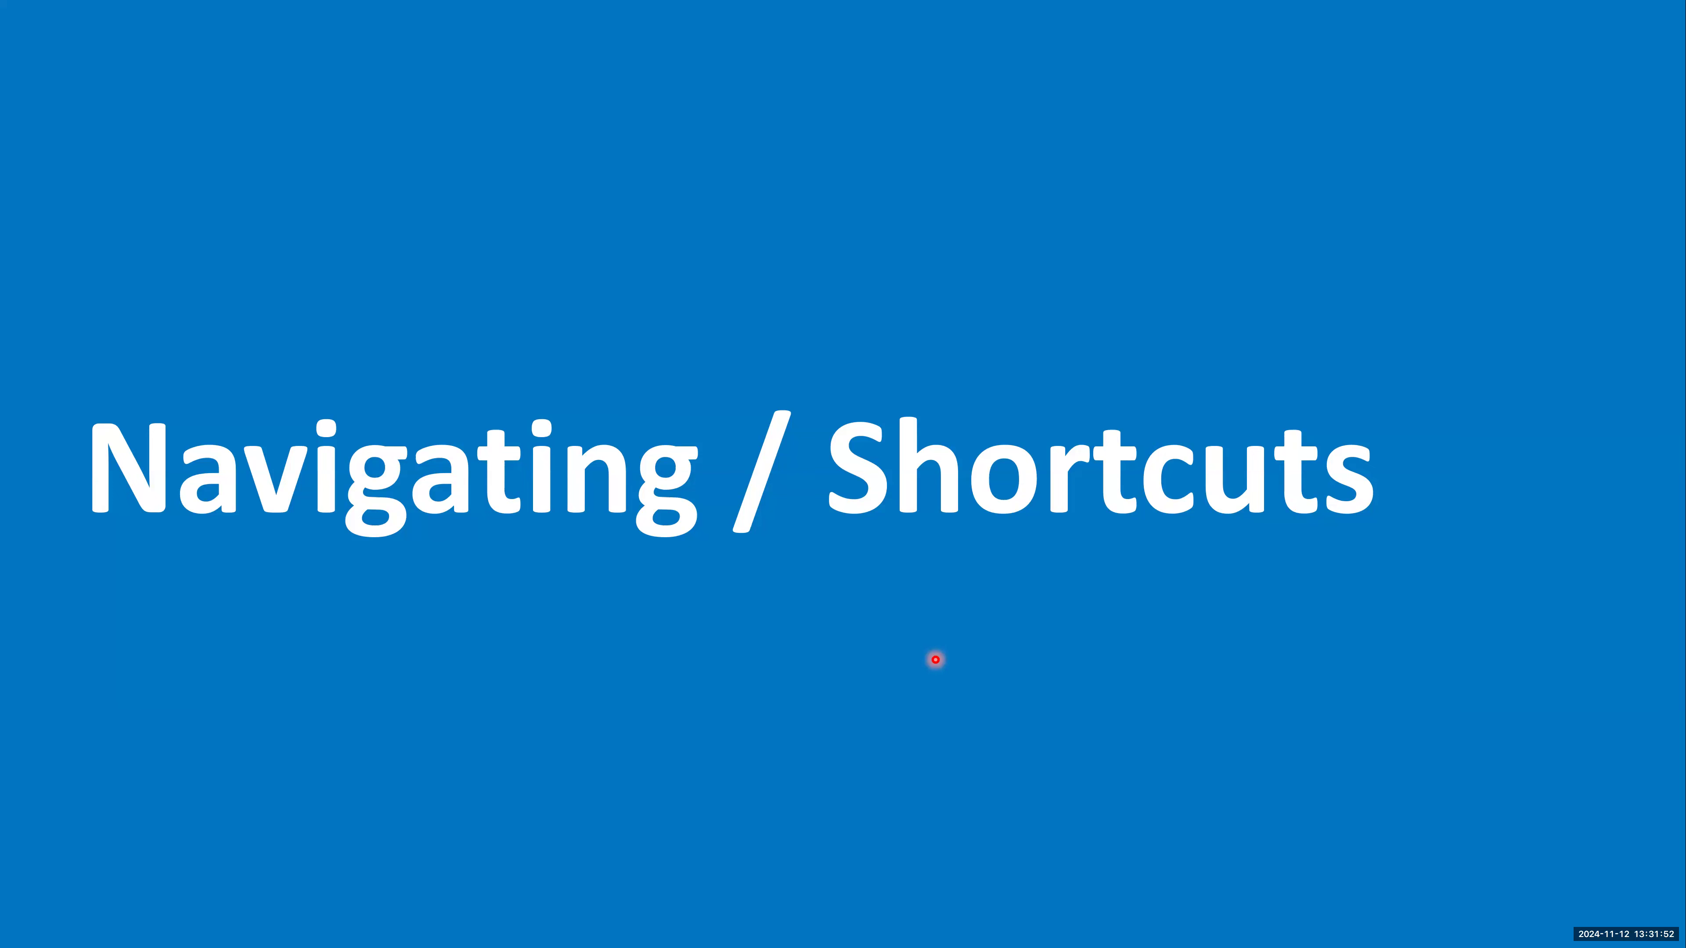
- Advance the presentation to the How ProFile works slide, and review ProFile's commands for new and carry forward files
key("Right")
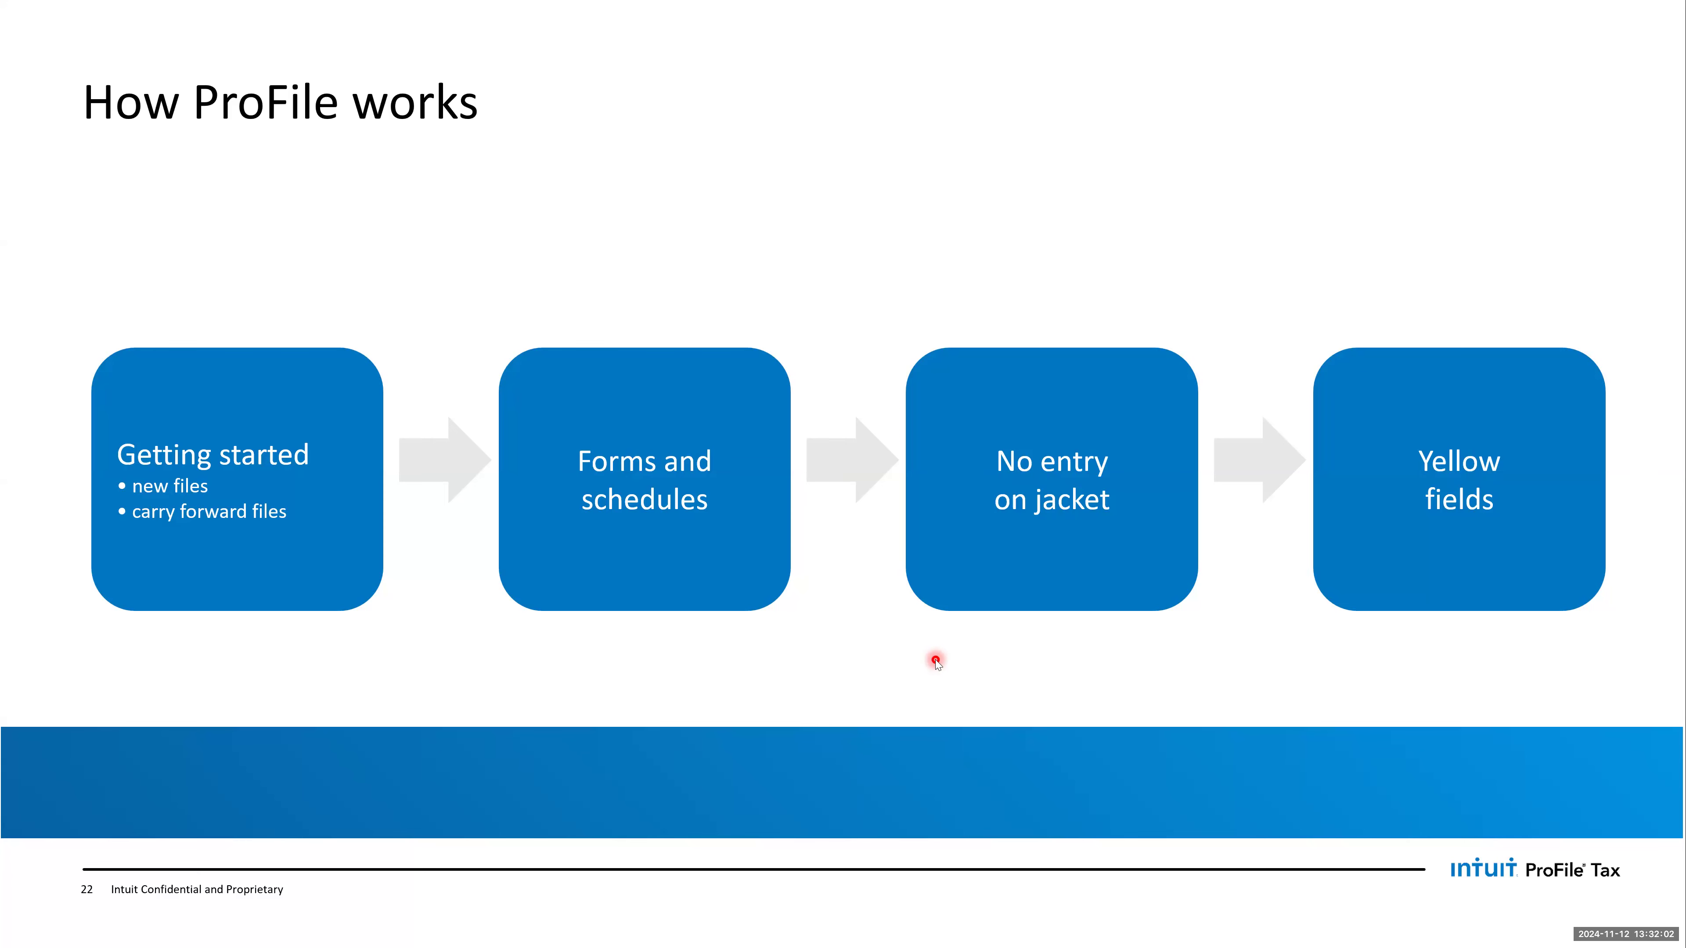
key("alt+Tab")
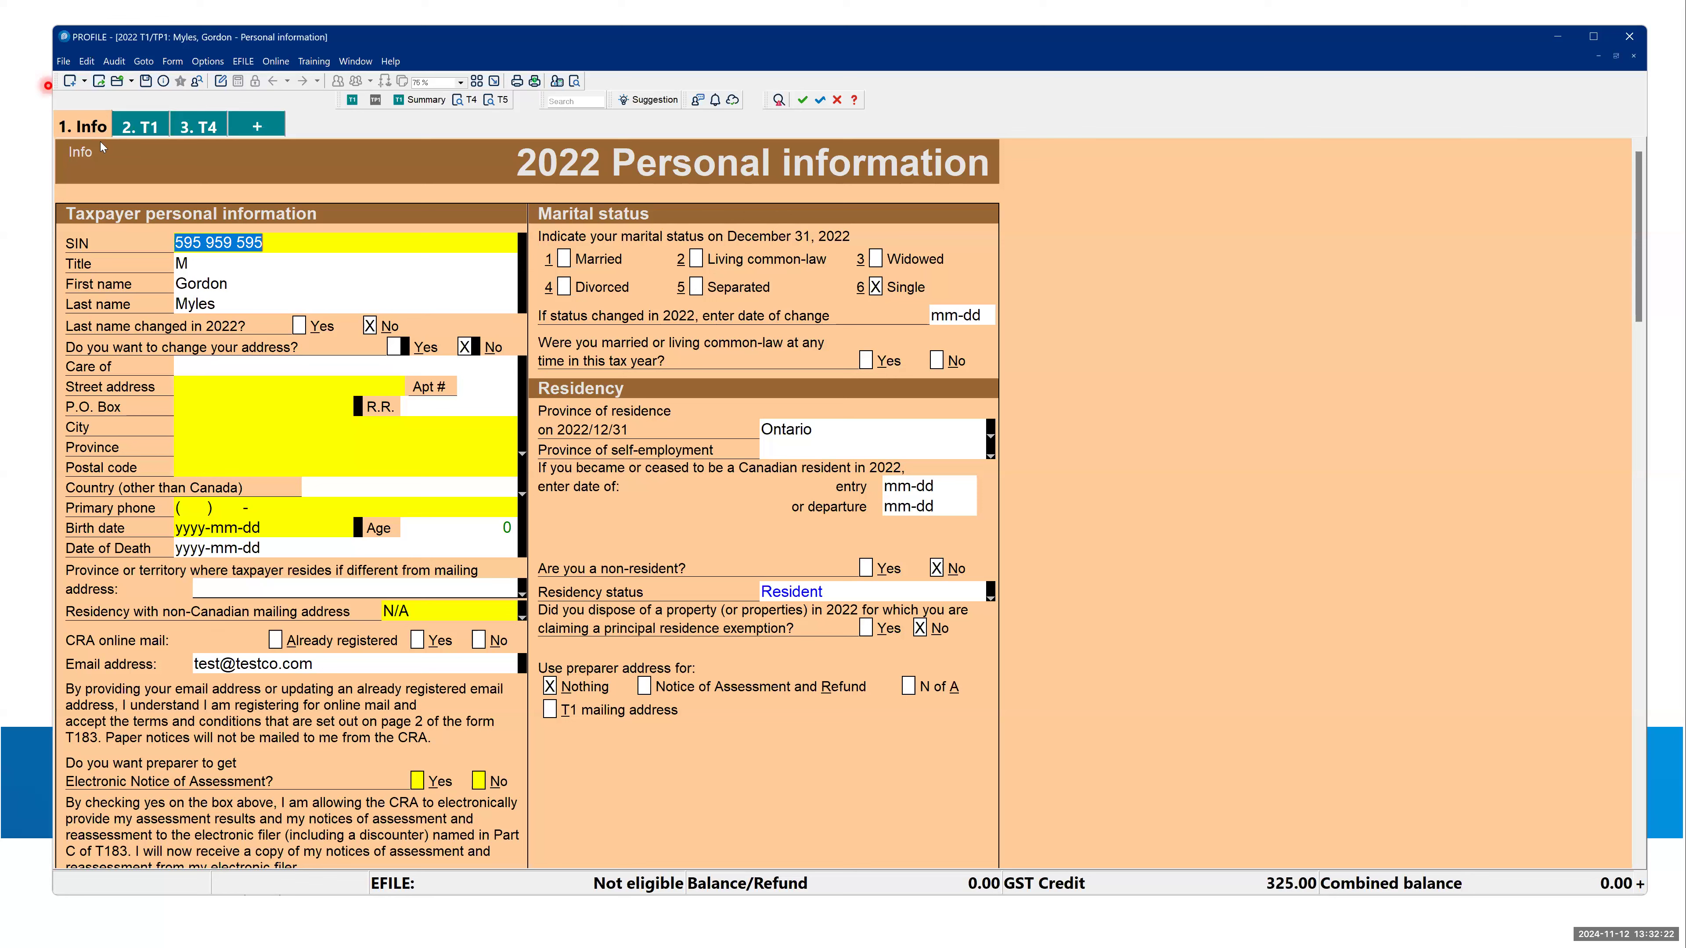
left_click(63, 62)
mouse_move(93, 82)
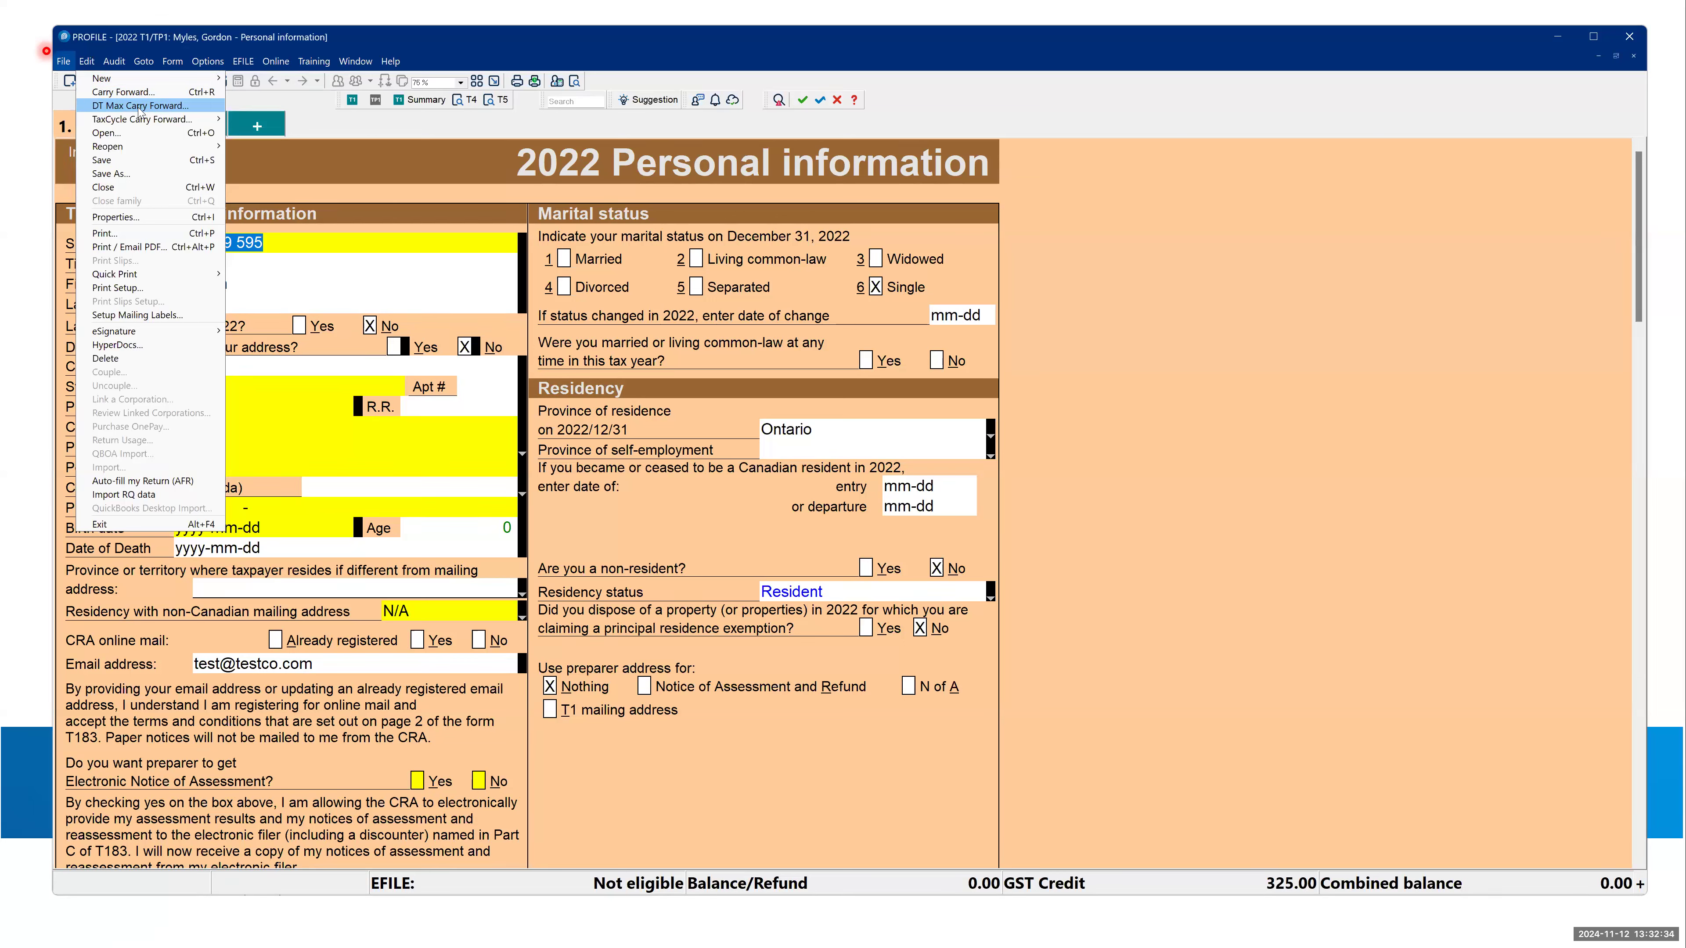
key("alt+Tab")
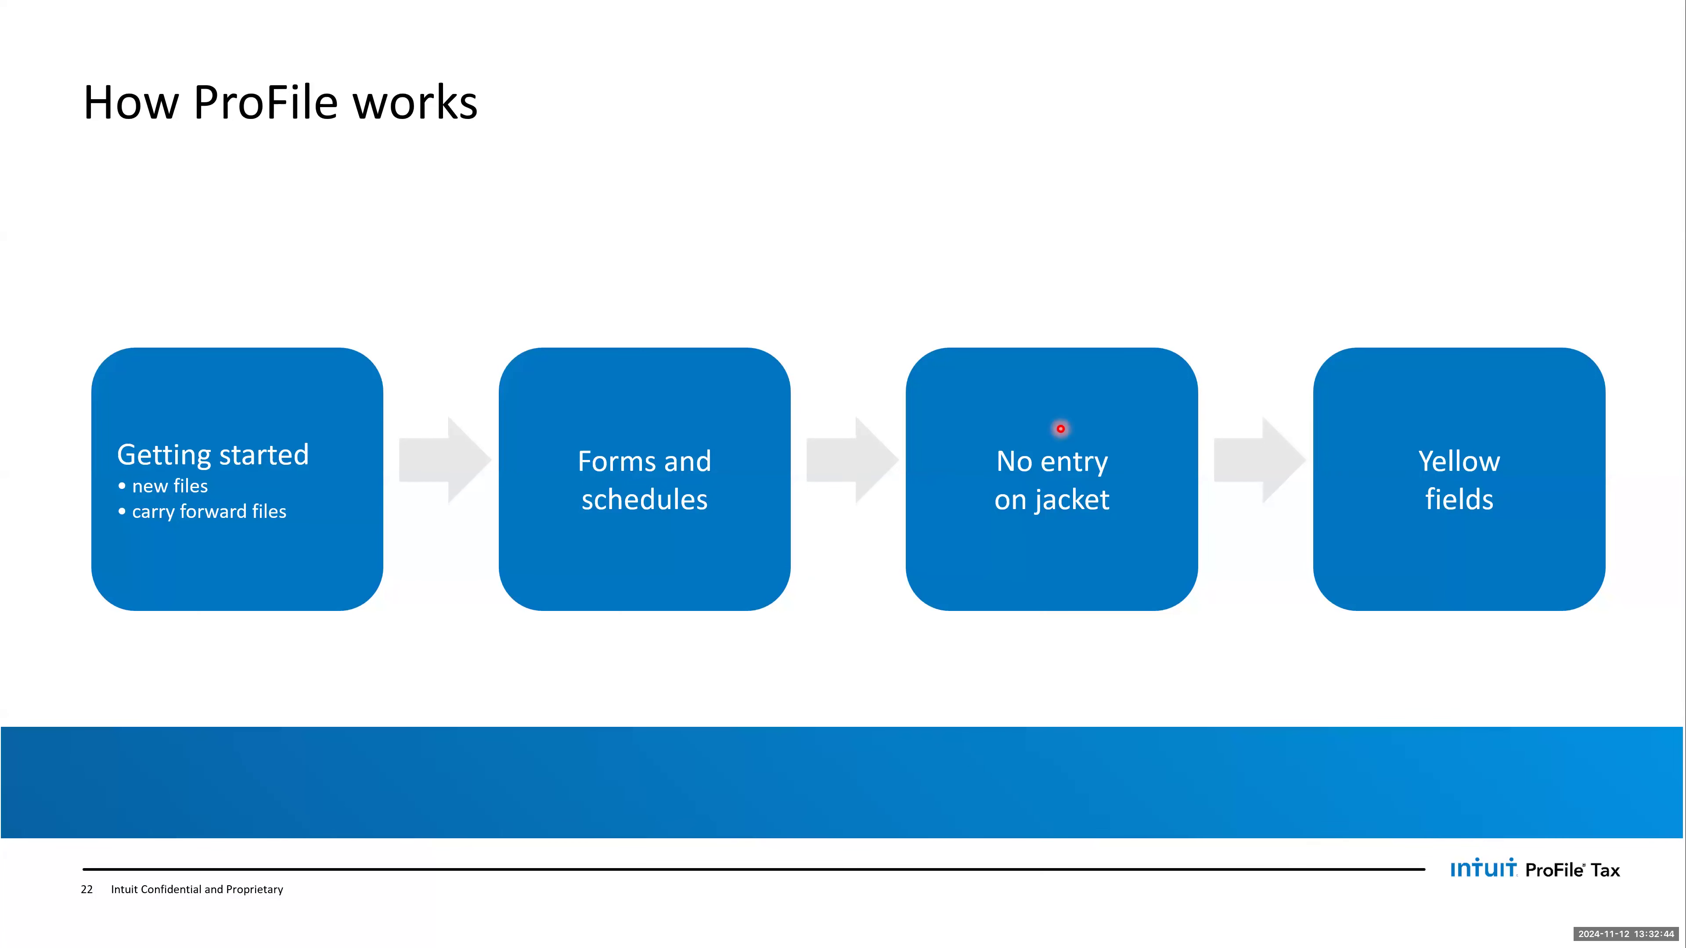
- Switch to the T1 jacket in ProFile and examine its identification section and Step 2 total income lines
key("alt+Tab")
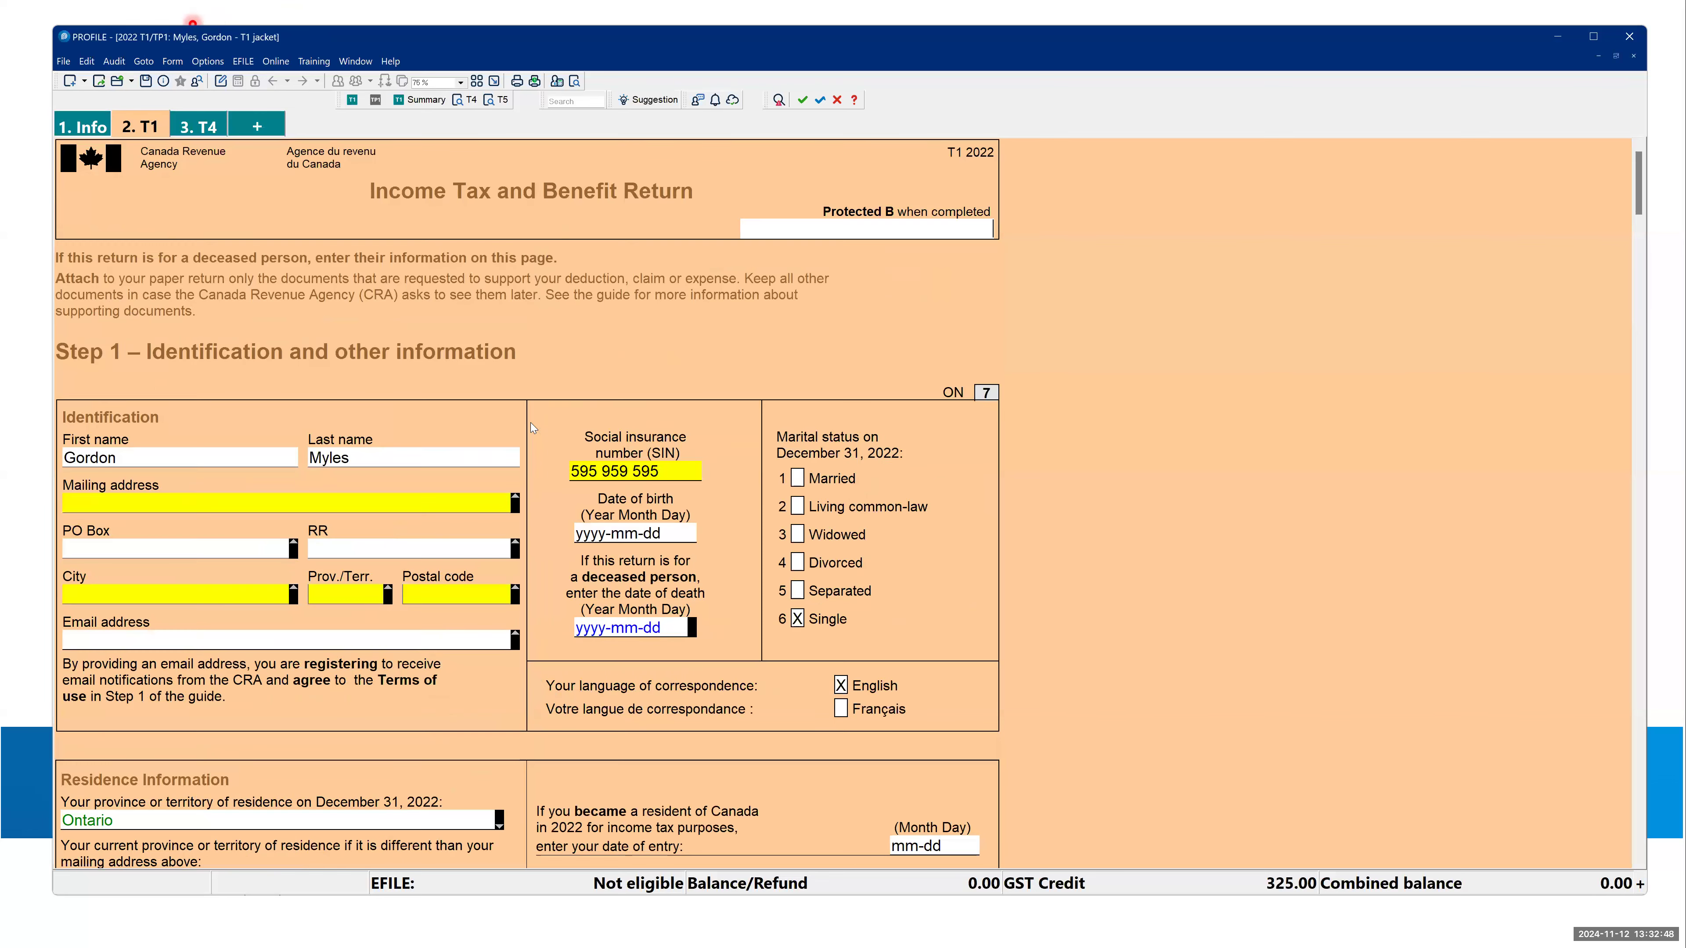
scroll(530, 423, "down", 5)
scroll(531, 423, "down", 5)
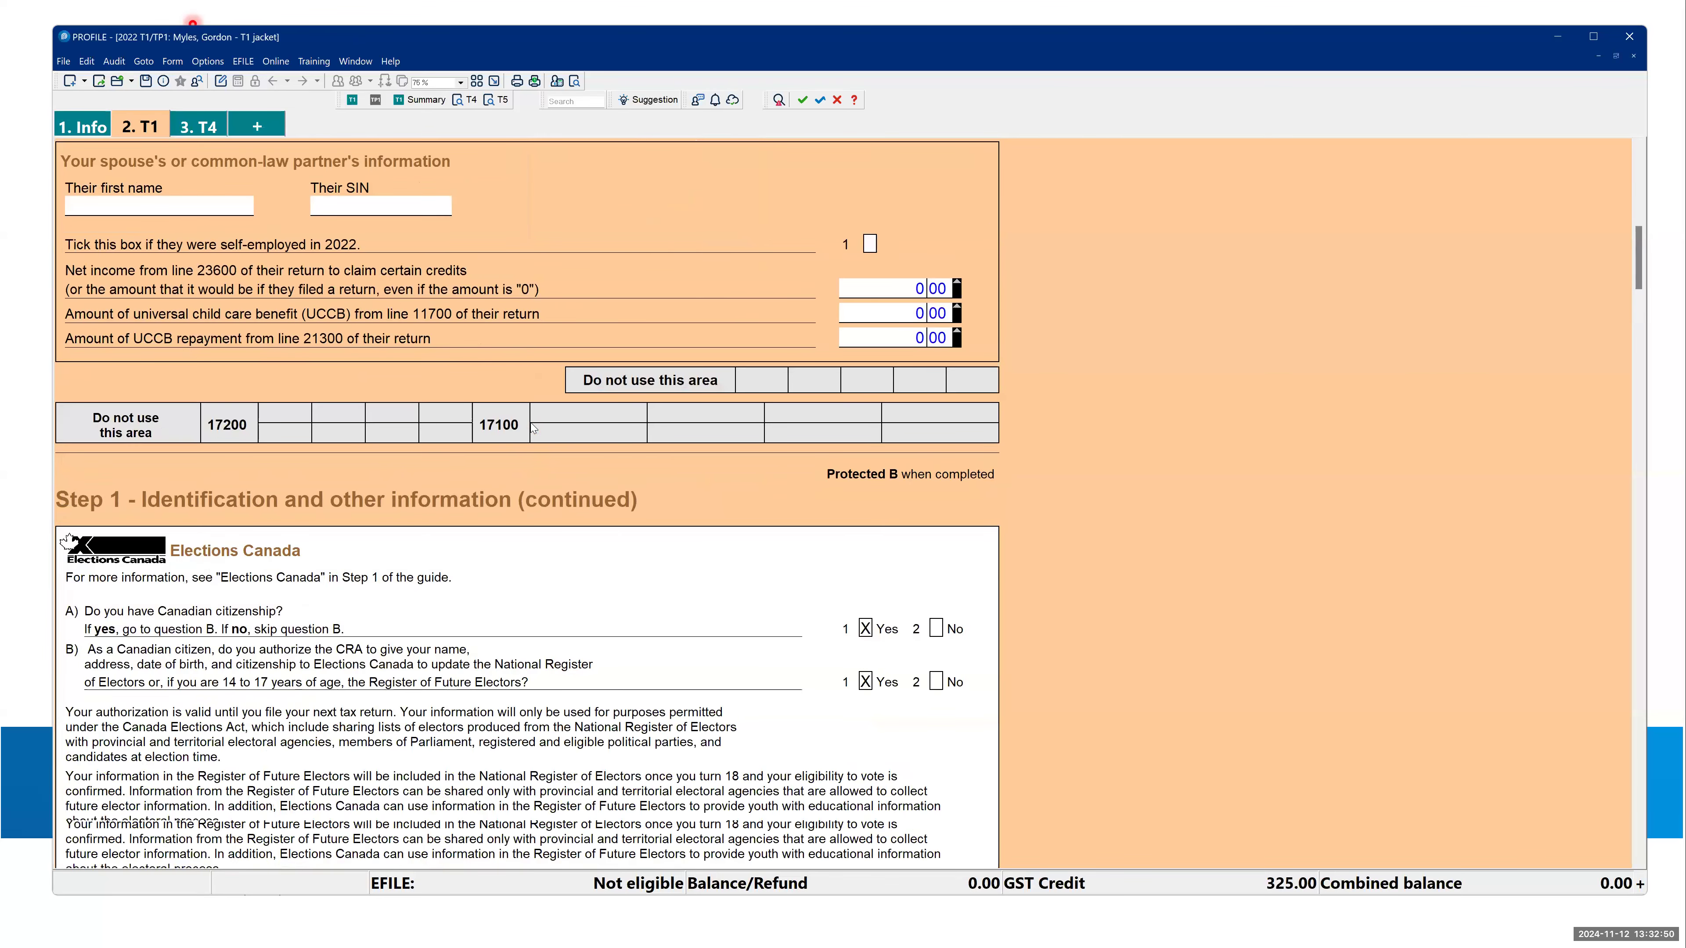
scroll(531, 424, "down", 20)
scroll(531, 423, "up", 5)
scroll(603, 408, "up", 2)
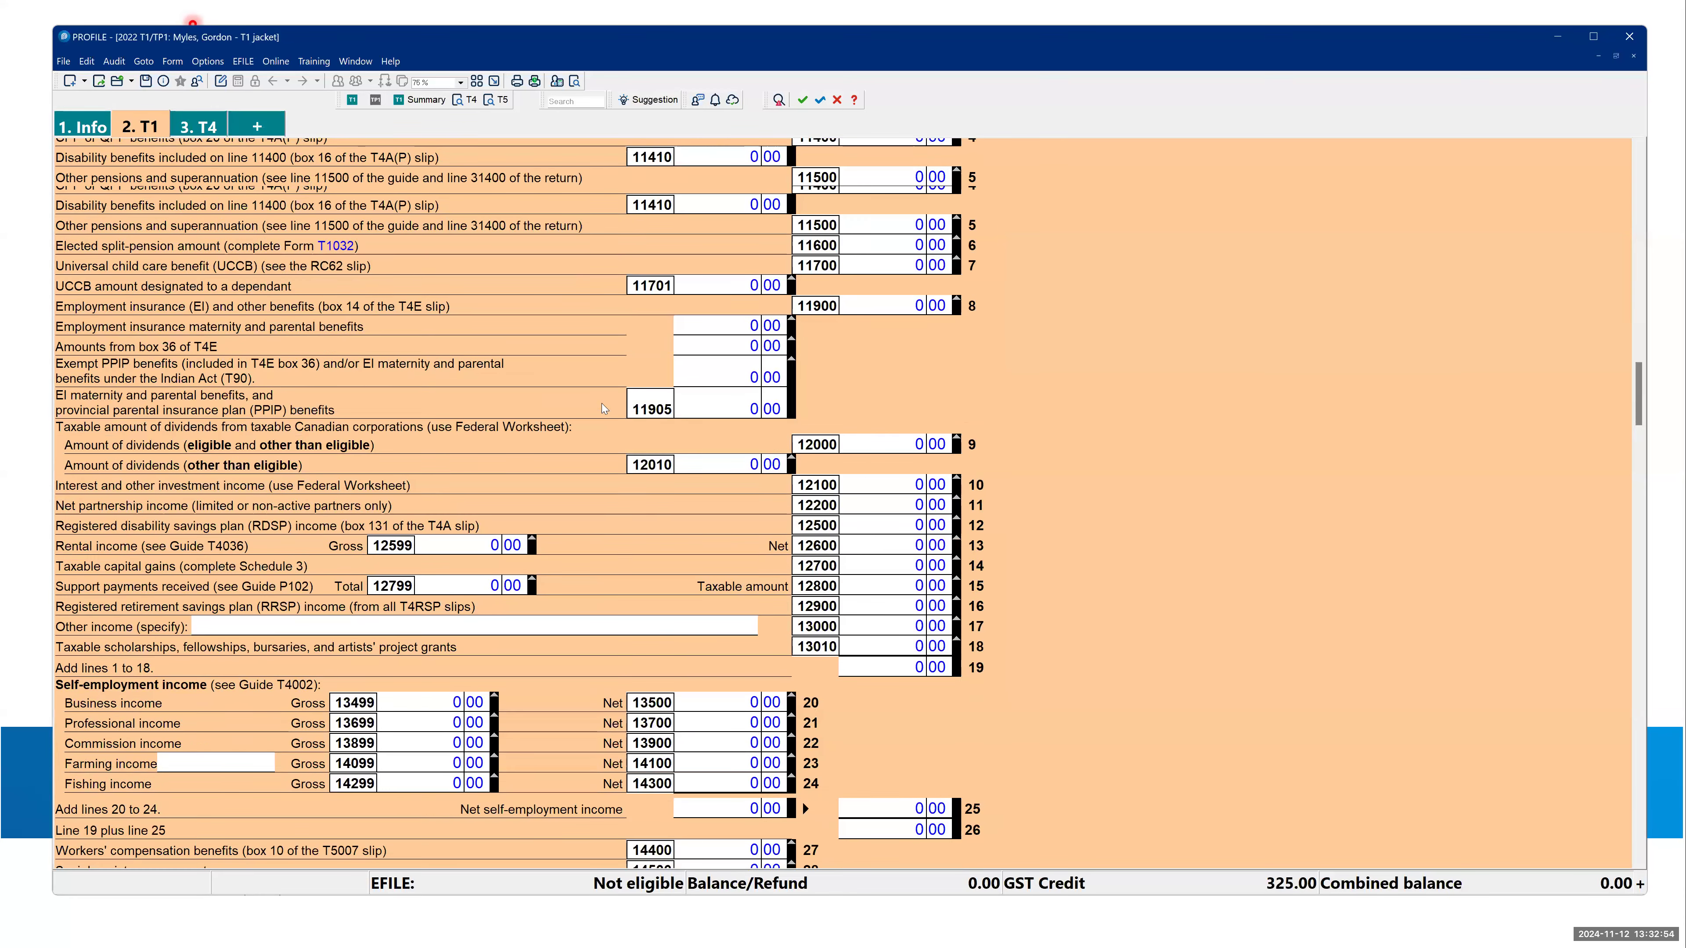
scroll(393, 539, "up", 5)
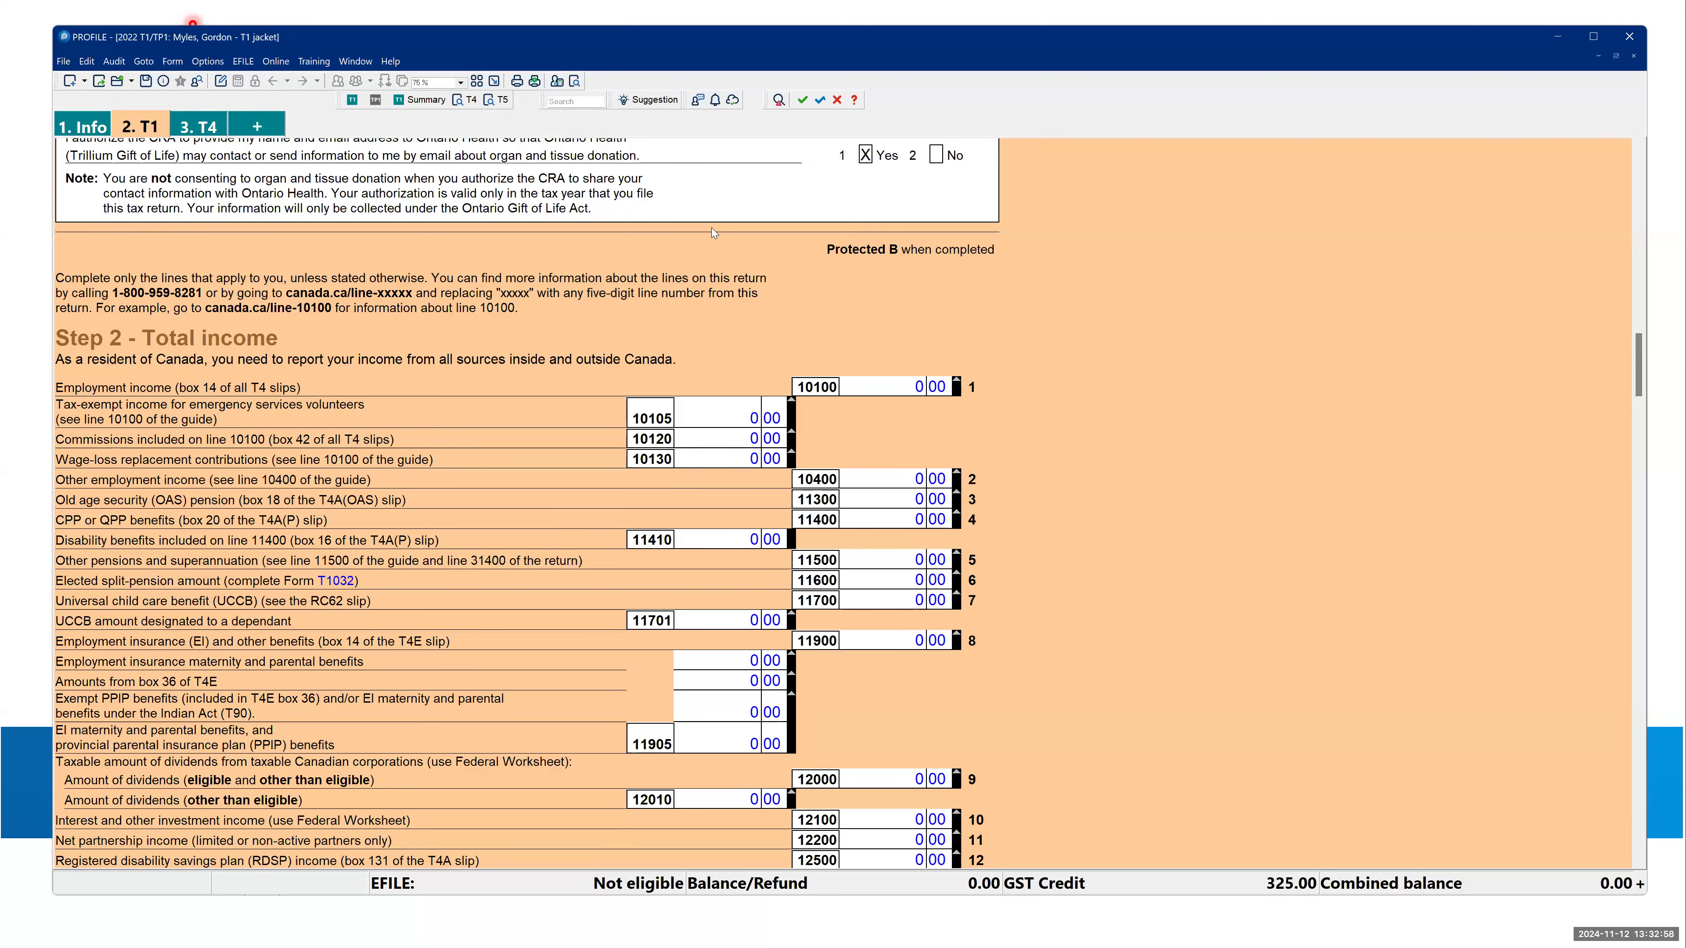
- Revisit the How ProFile works slide, and examine the T1 jacket's income lines down to total income on line 15000
key("alt+Tab")
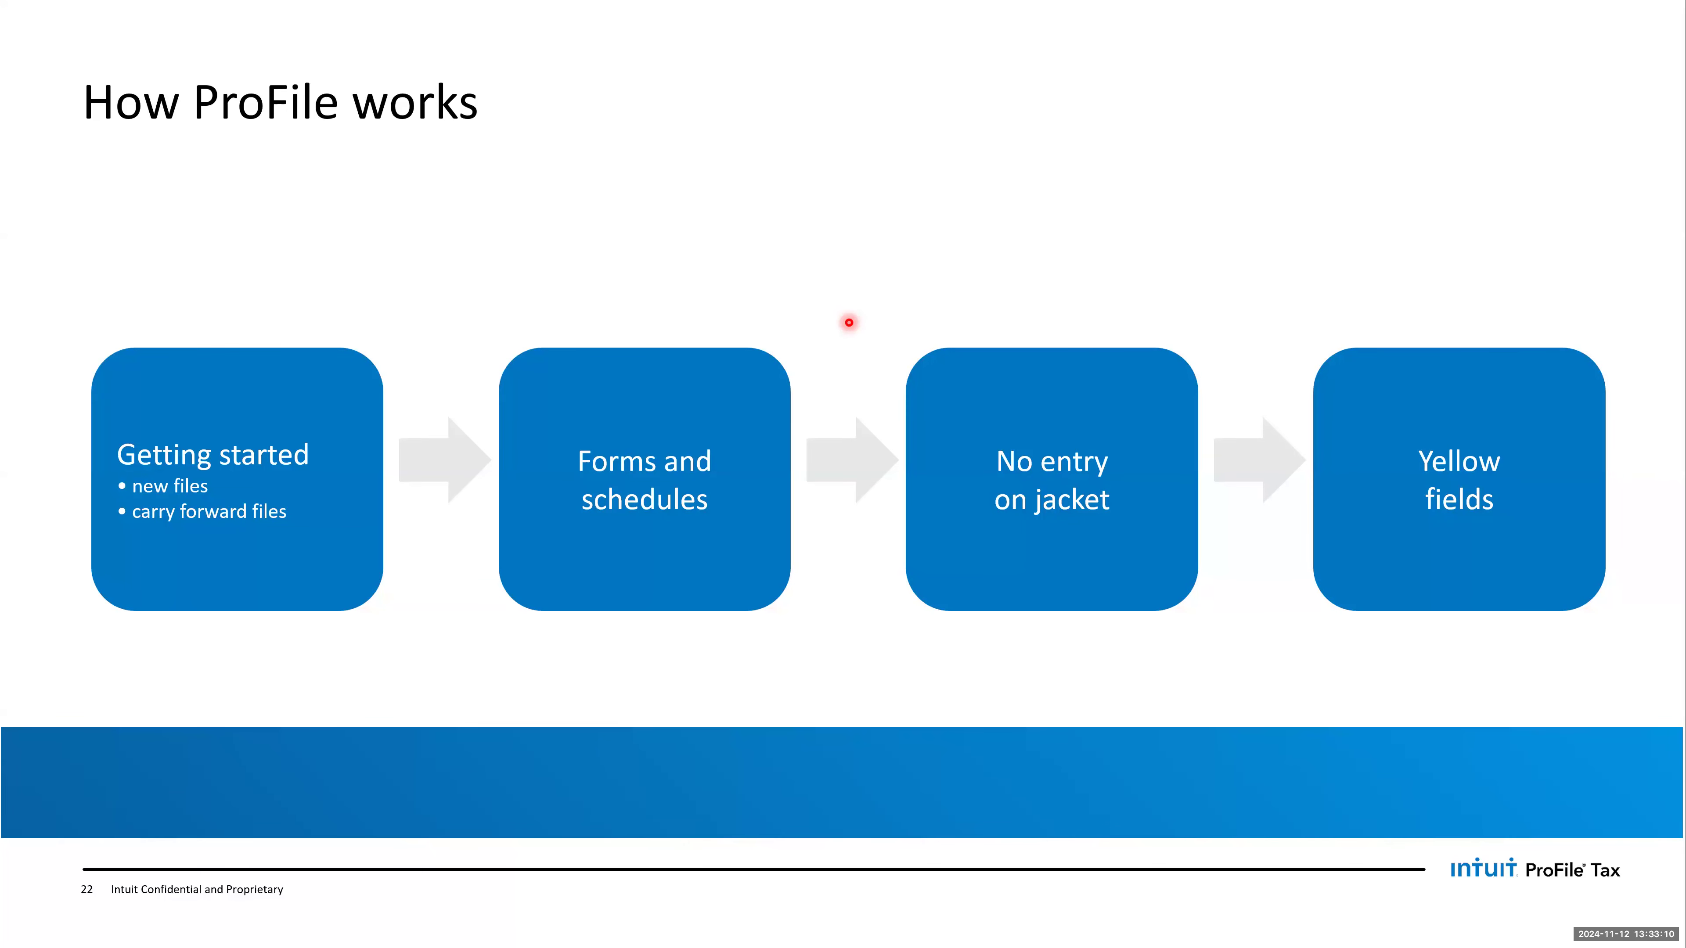
key("alt+Tab")
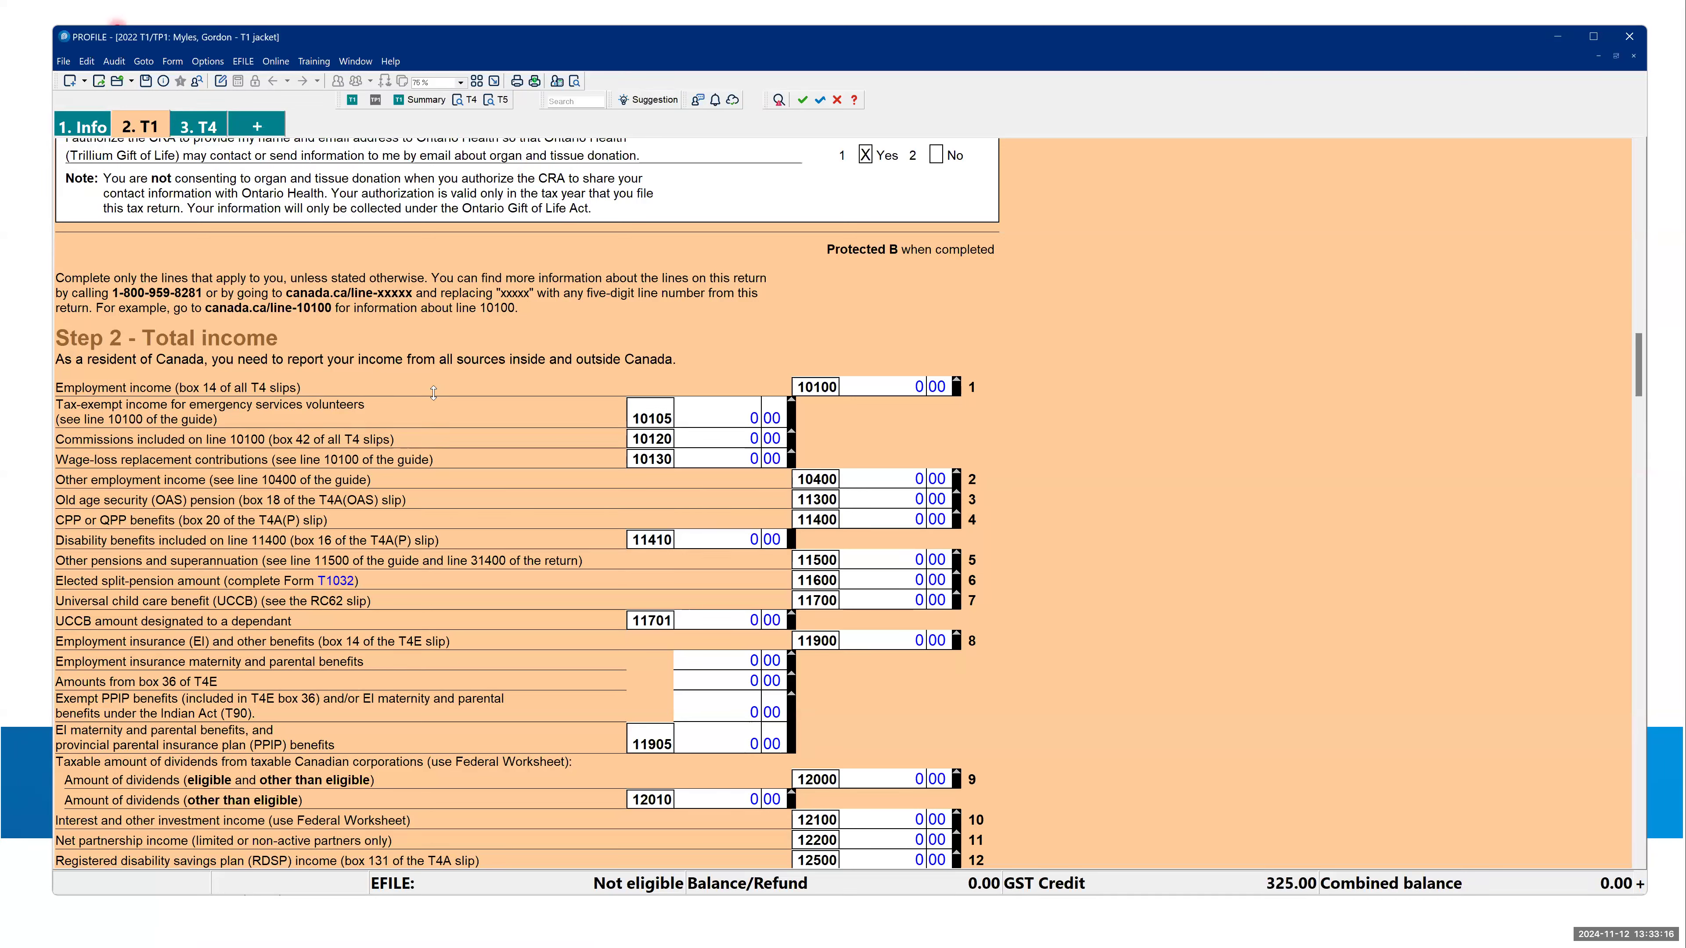
scroll(472, 431, "down", 6)
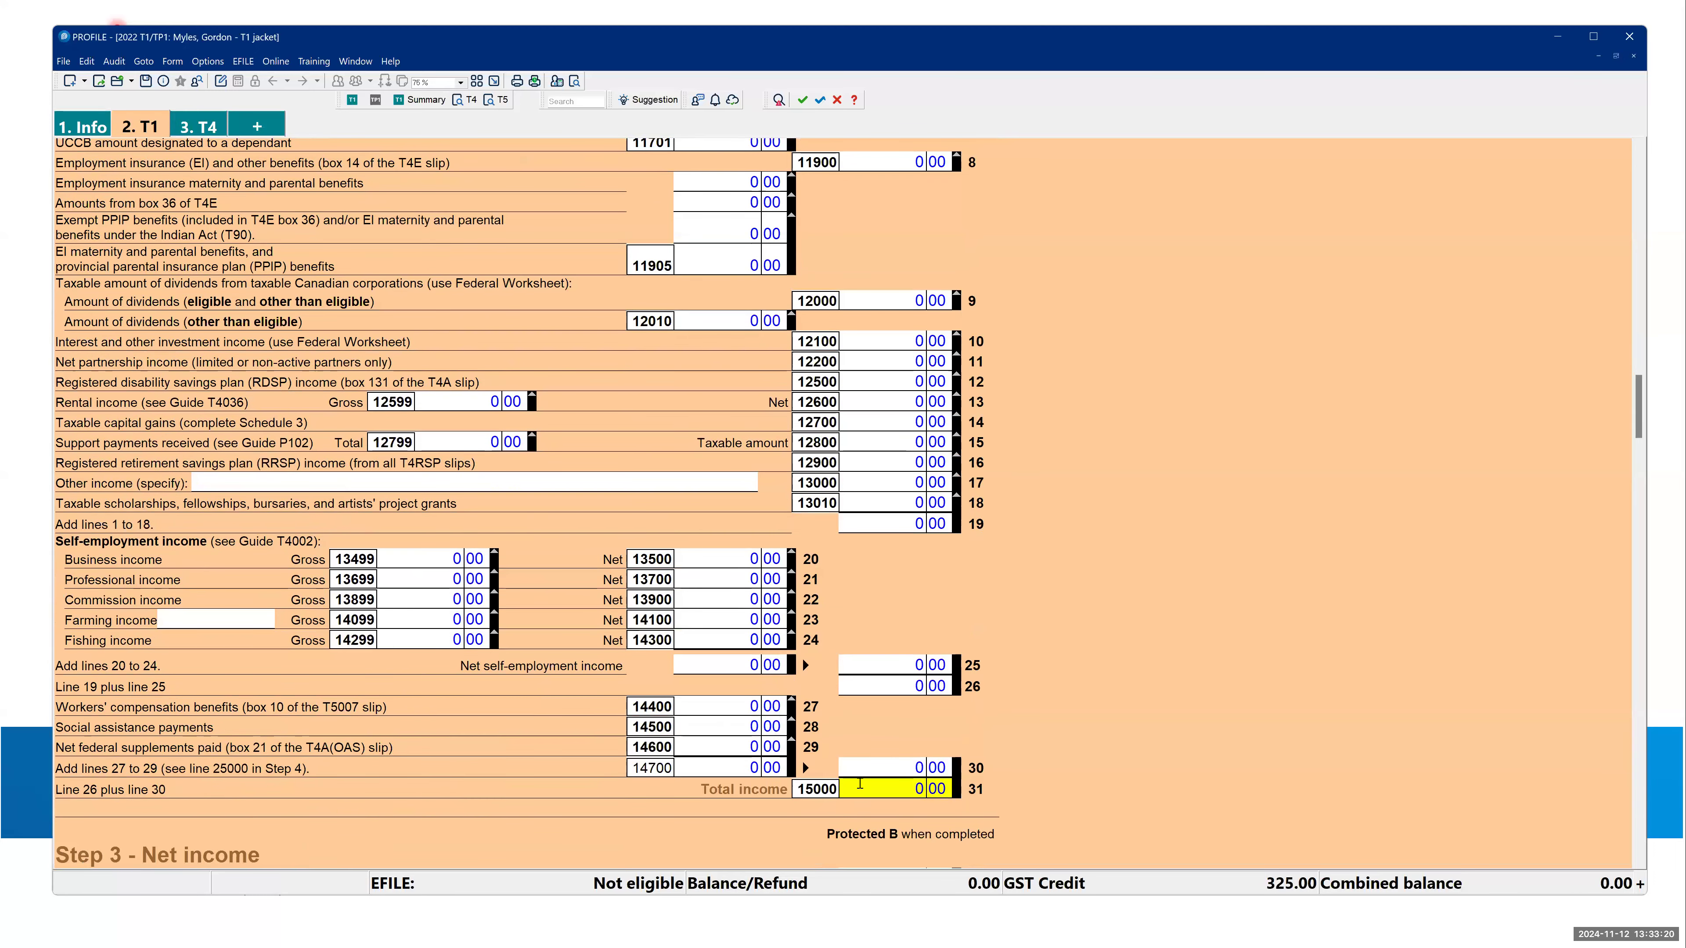
scroll(113, 147, "up", 3)
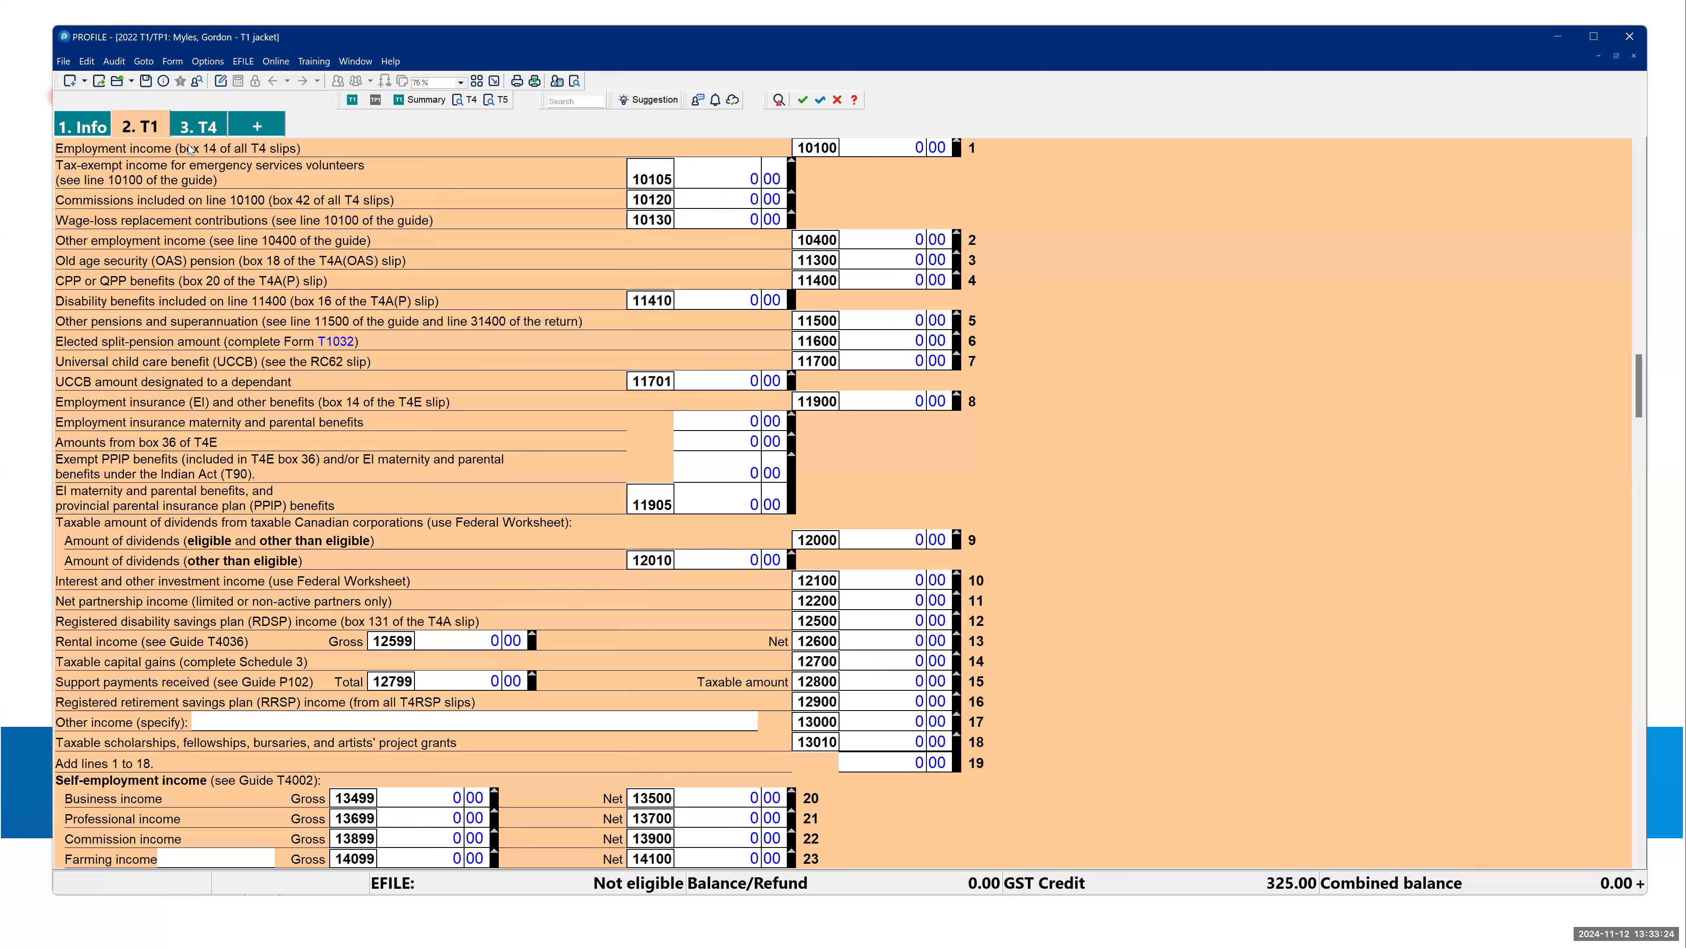
- Go through the return's open Info, T1 and T4 forms, ending on the T4 slip
left_click(86, 126)
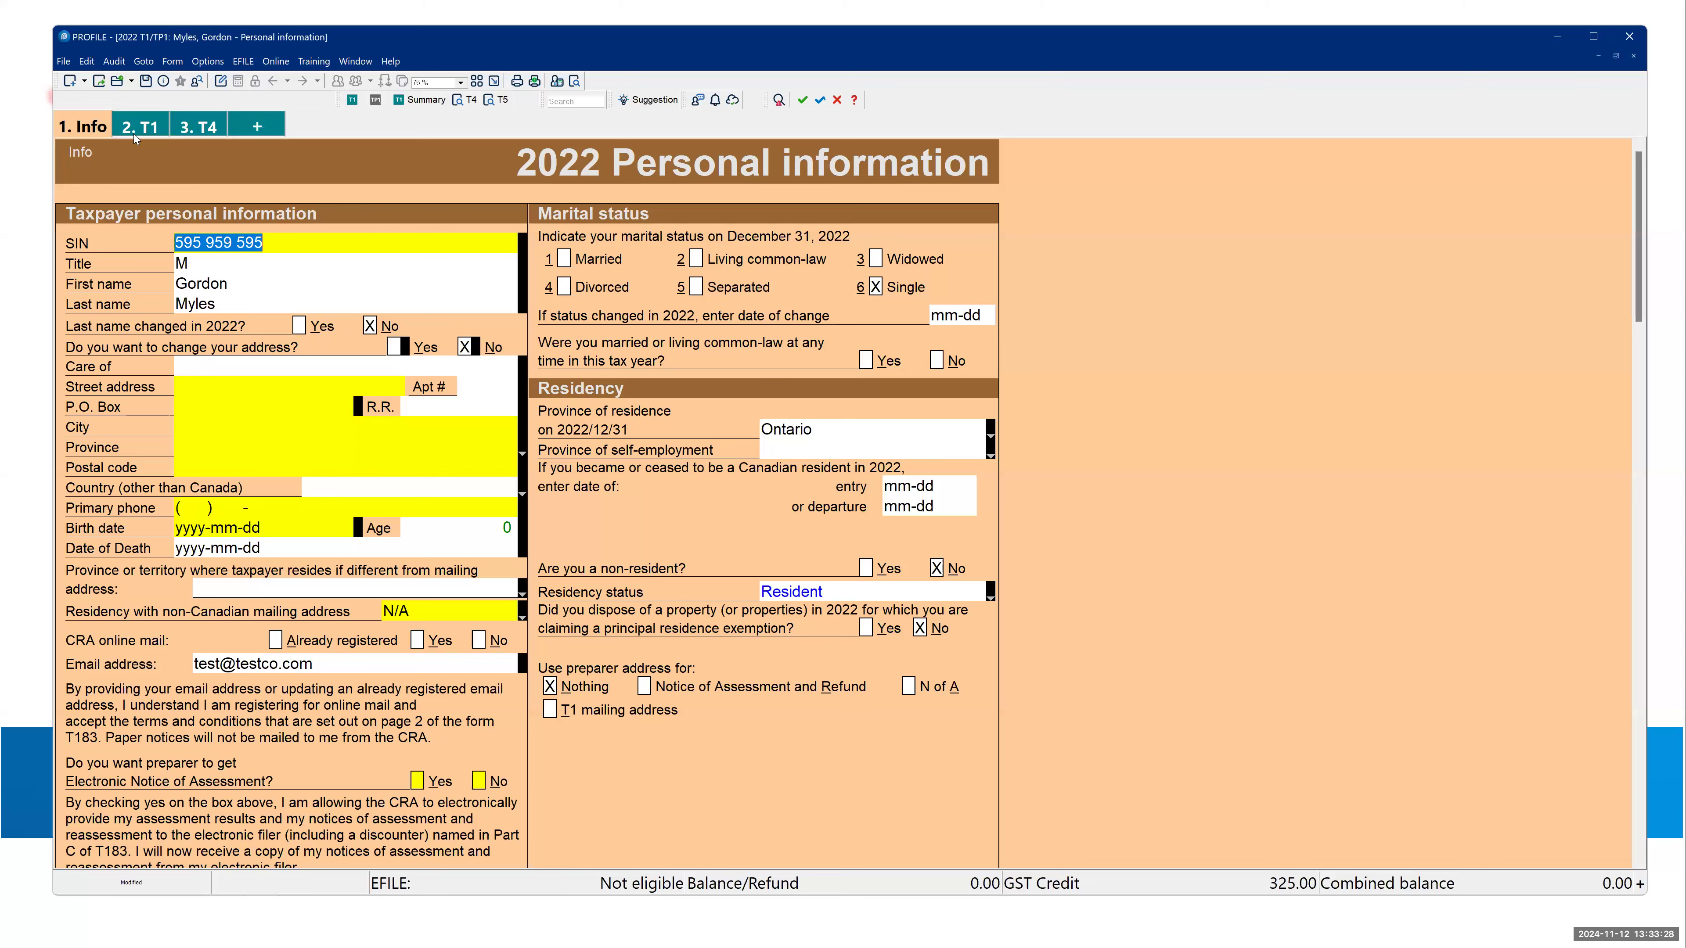
left_click(136, 127)
left_click(198, 128)
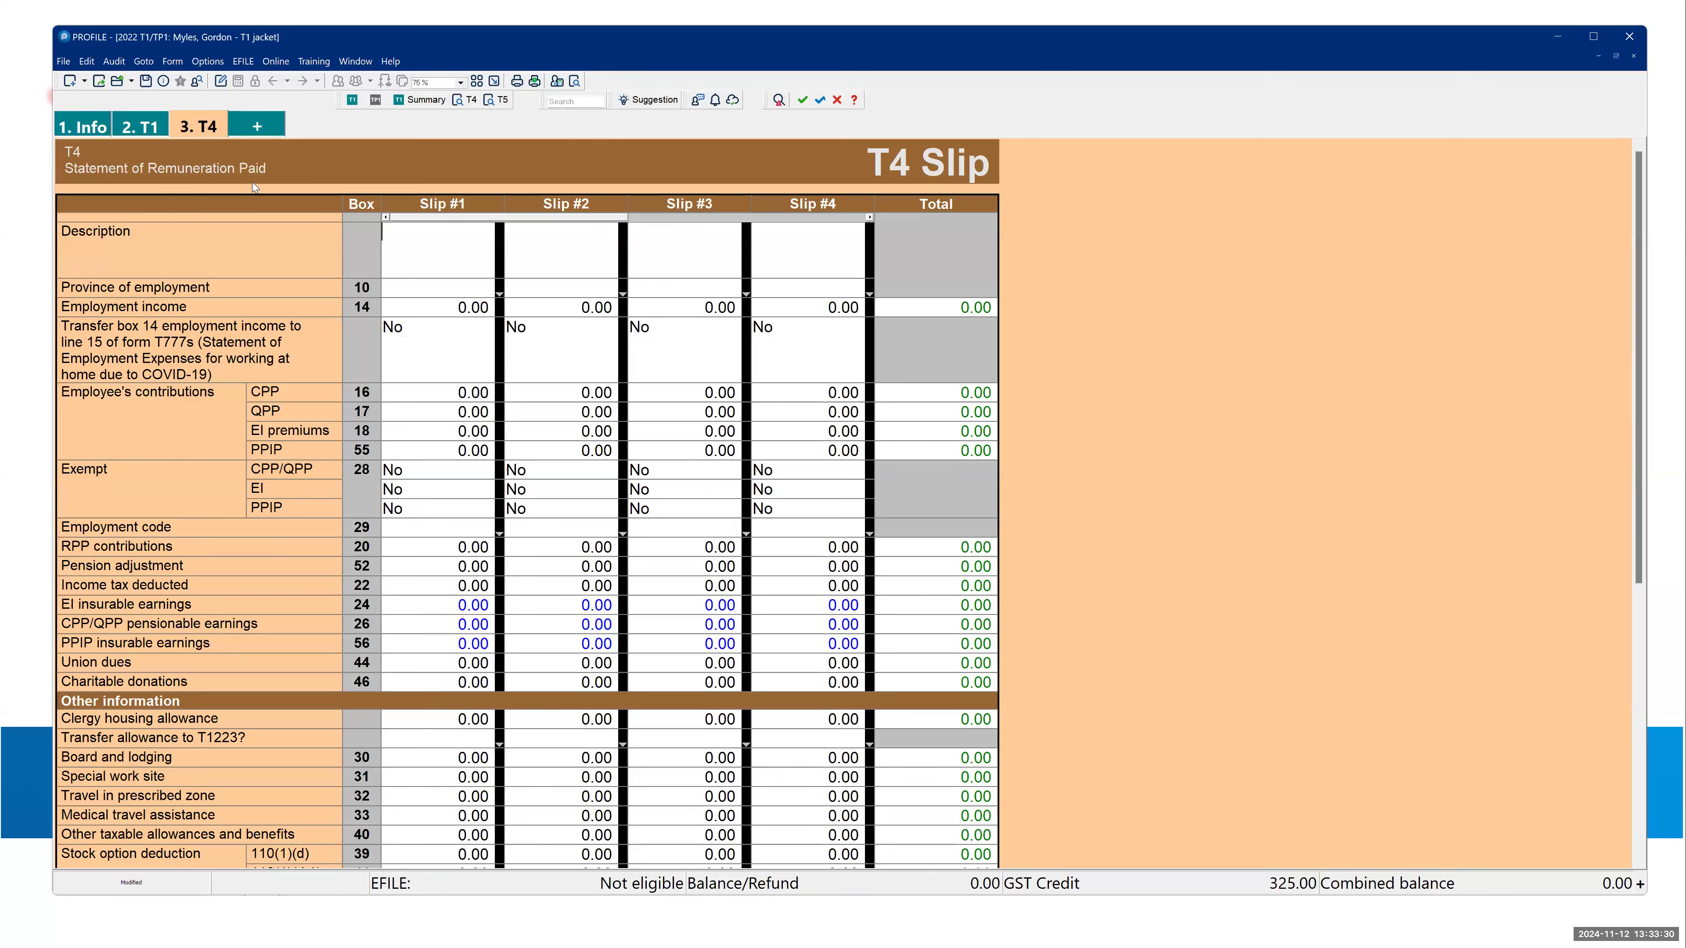
- Return to the Info form and examine the yellow personal information, address and filing fields and their audit messages
left_click(88, 129)
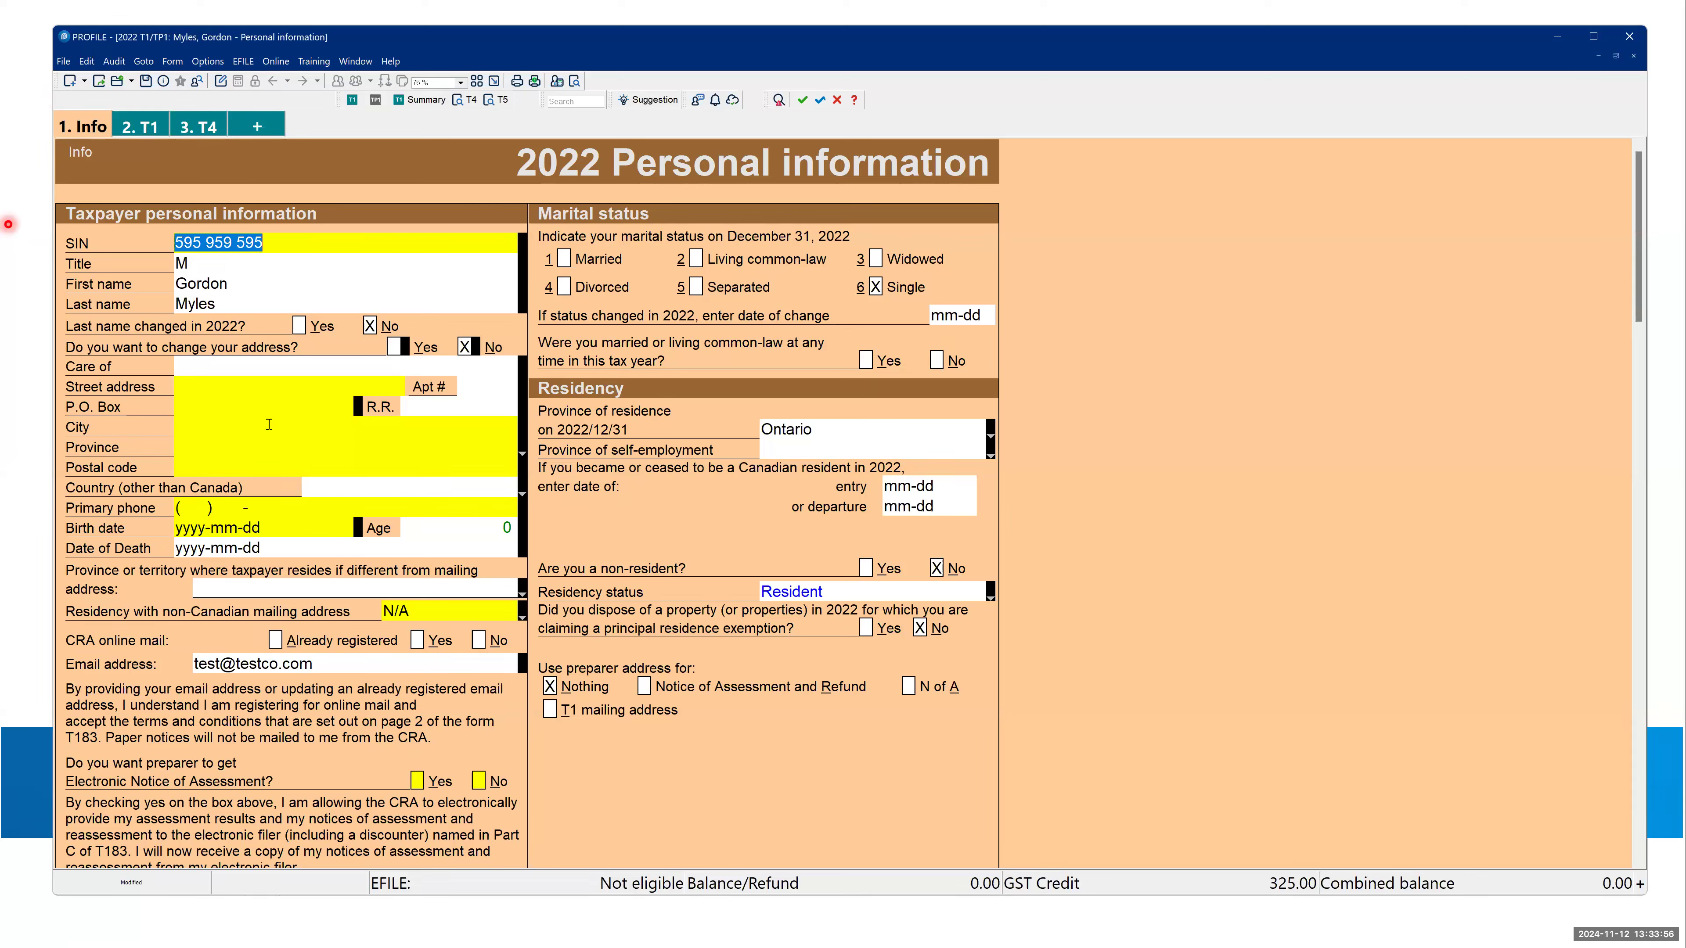
mouse_move(252, 390)
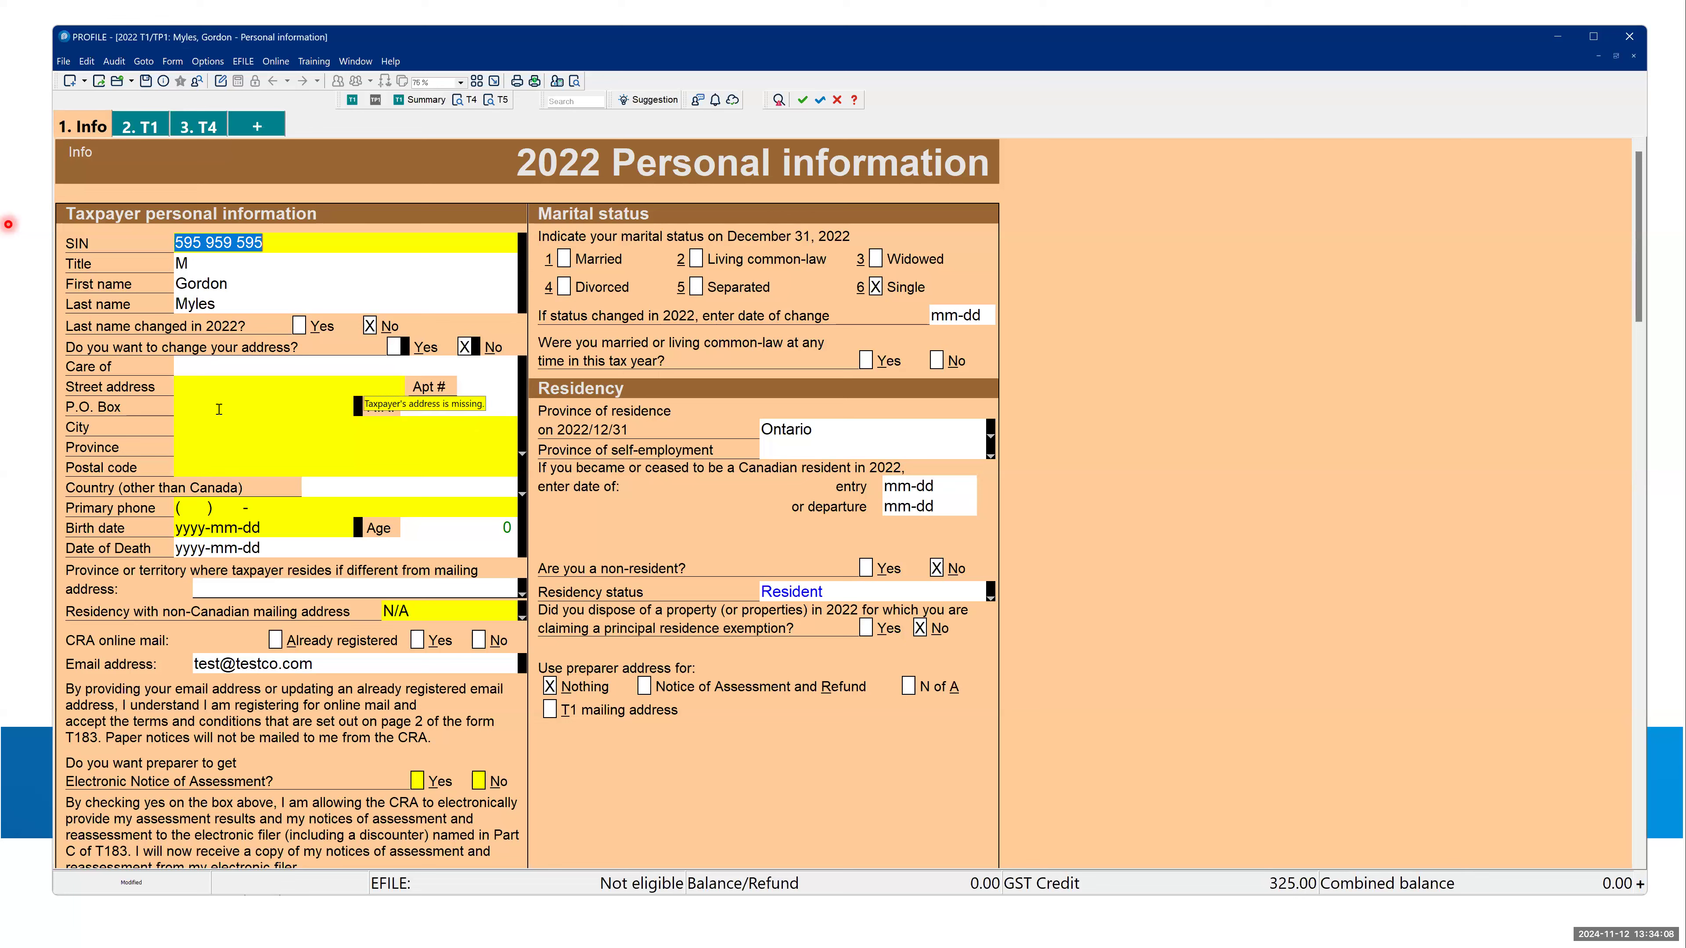
mouse_move(195, 383)
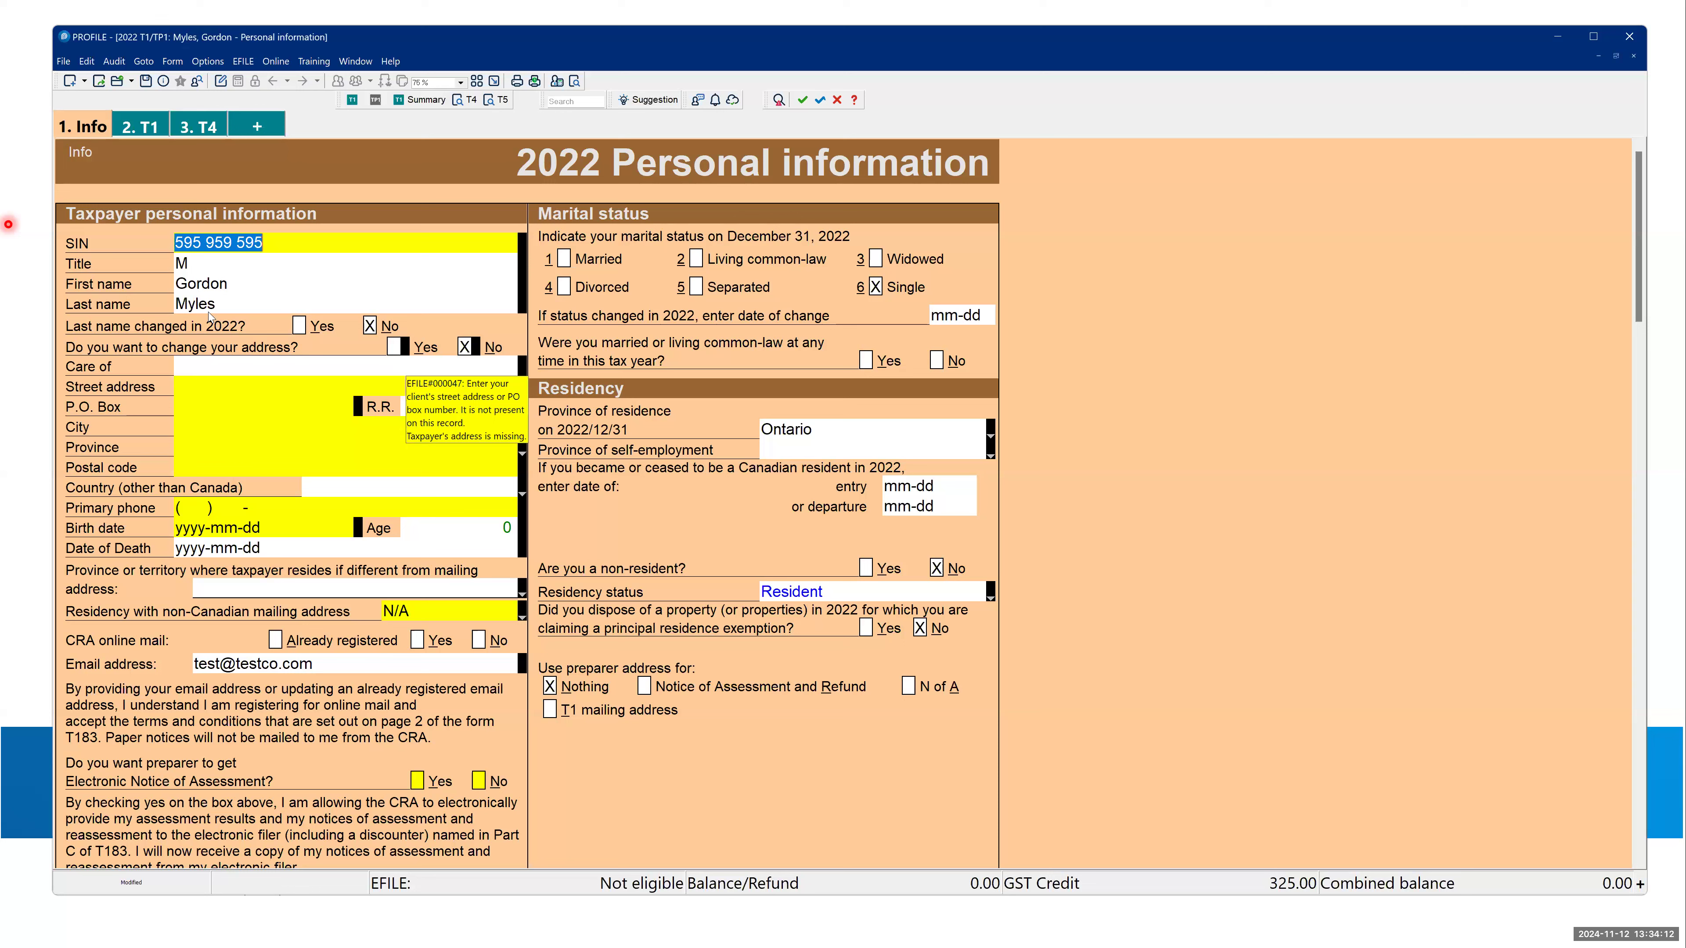
mouse_move(207, 219)
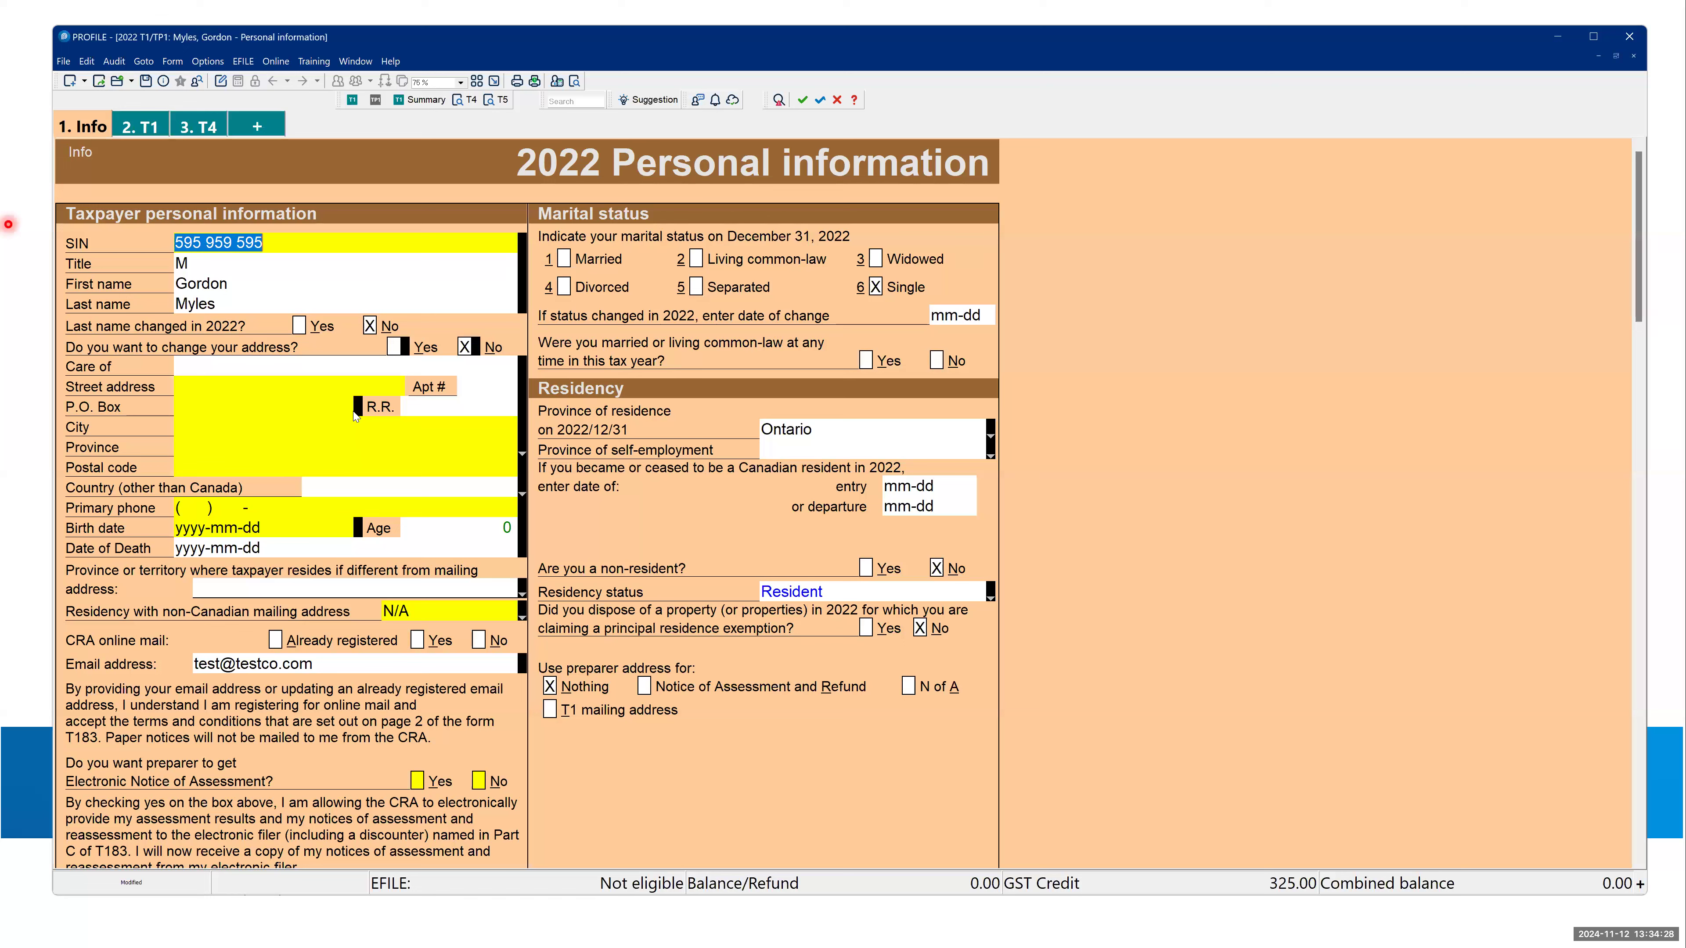
mouse_move(355, 415)
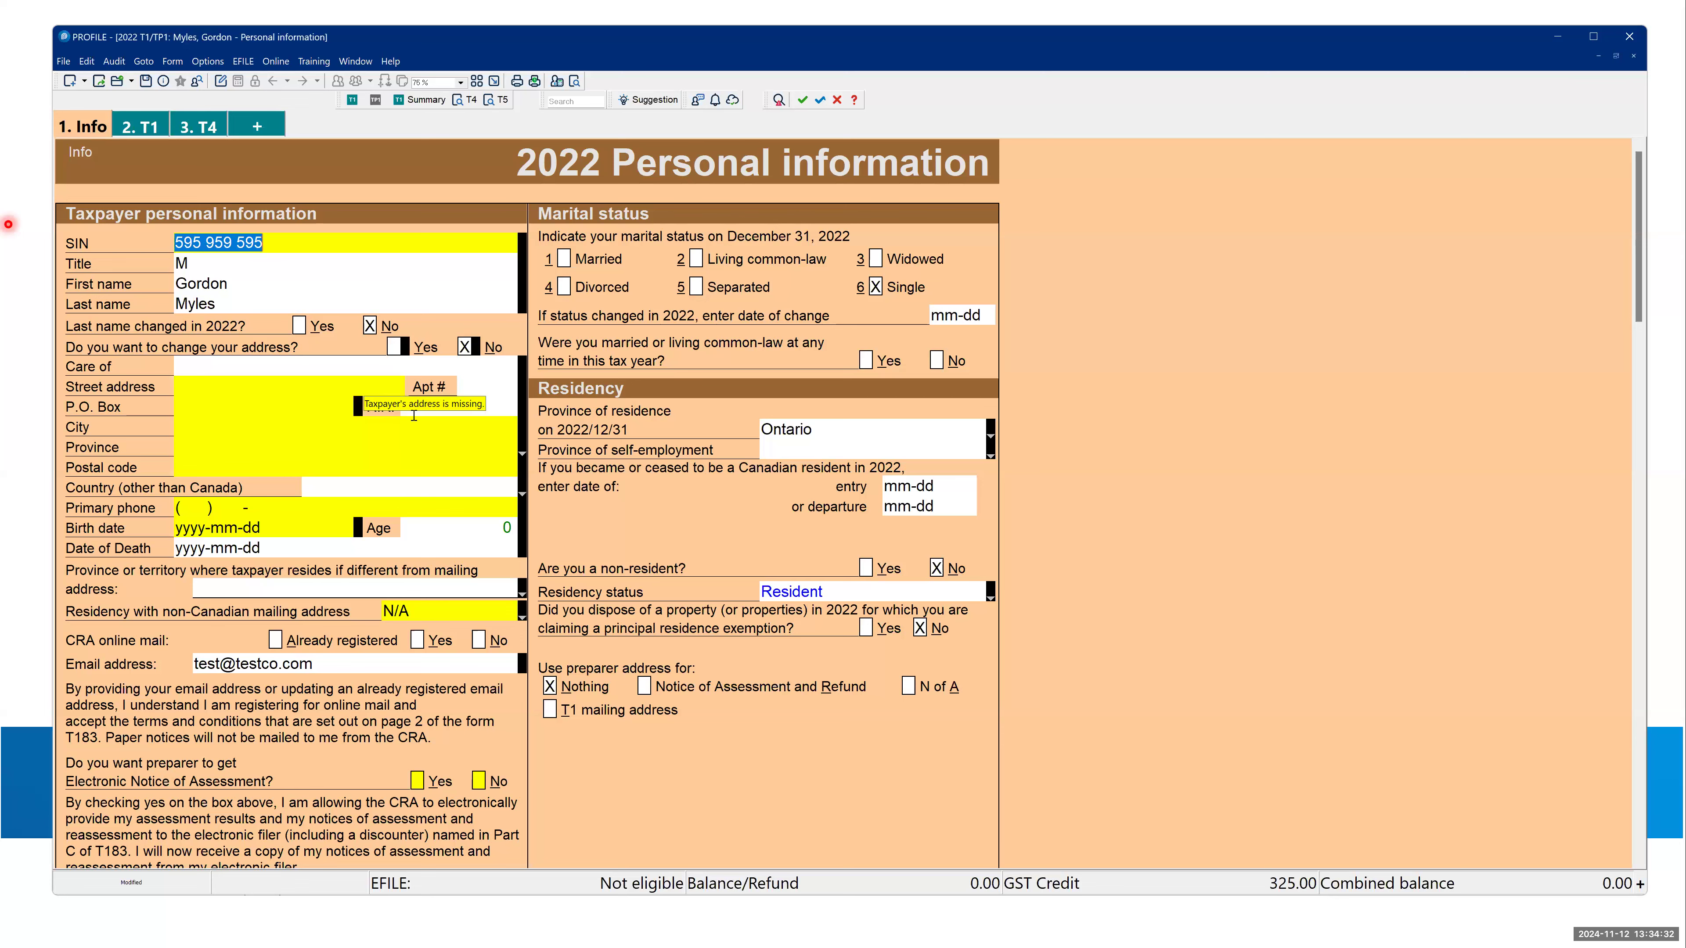
scroll(420, 409, "down", 5)
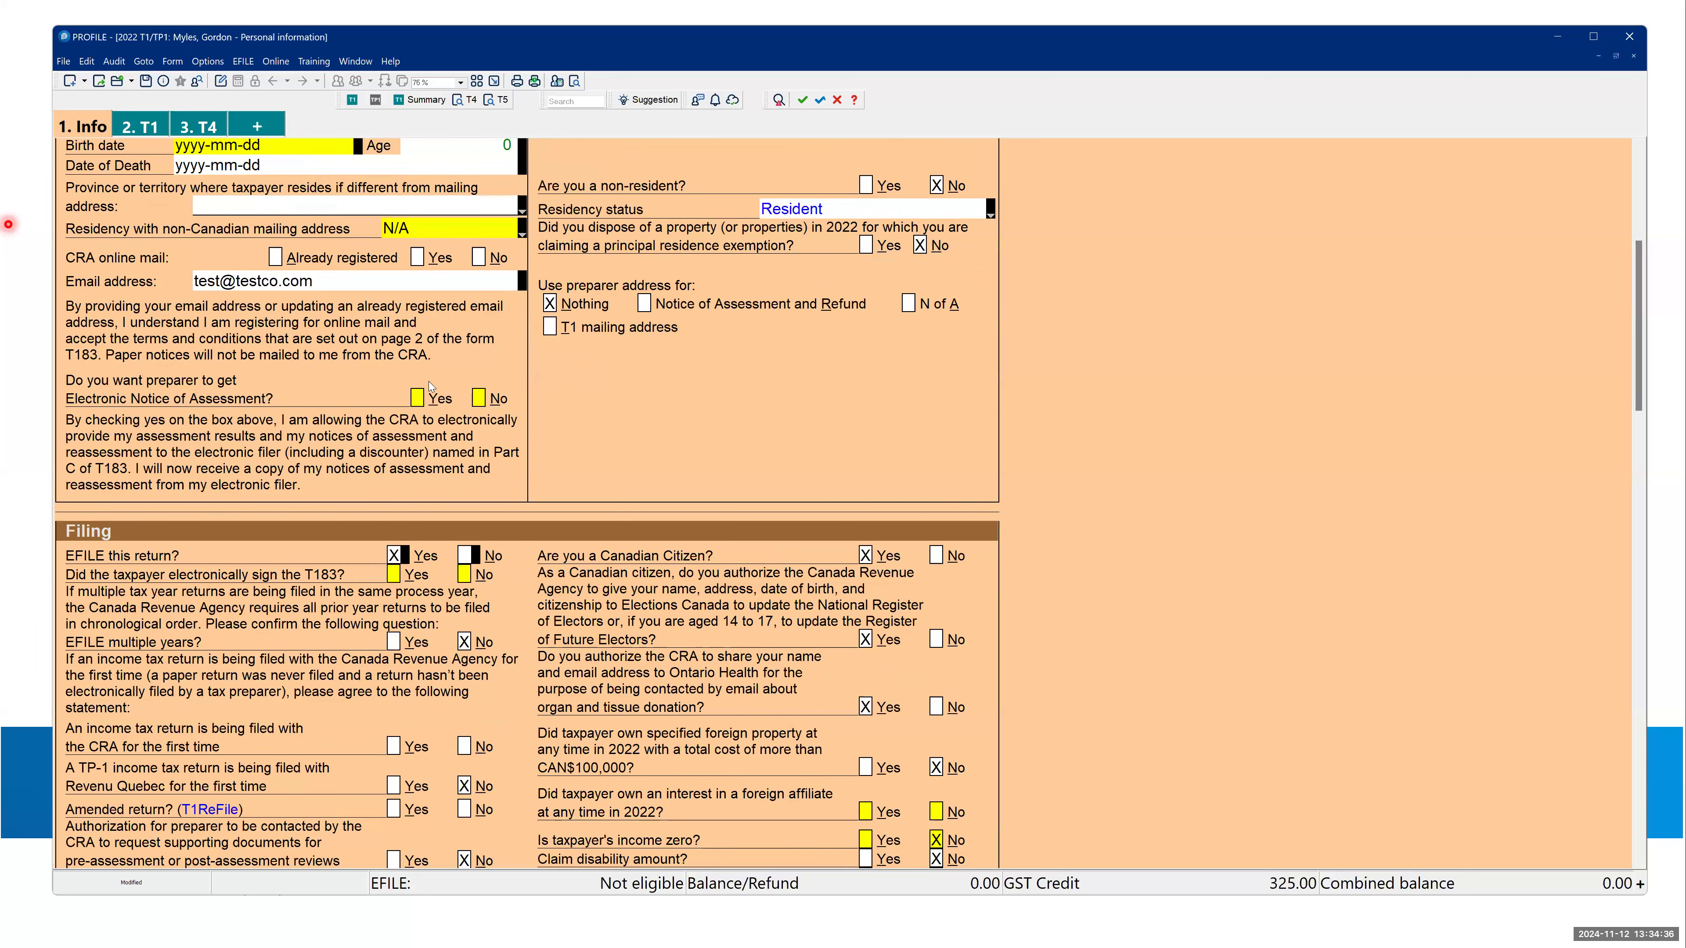
scroll(429, 387, "up", 5)
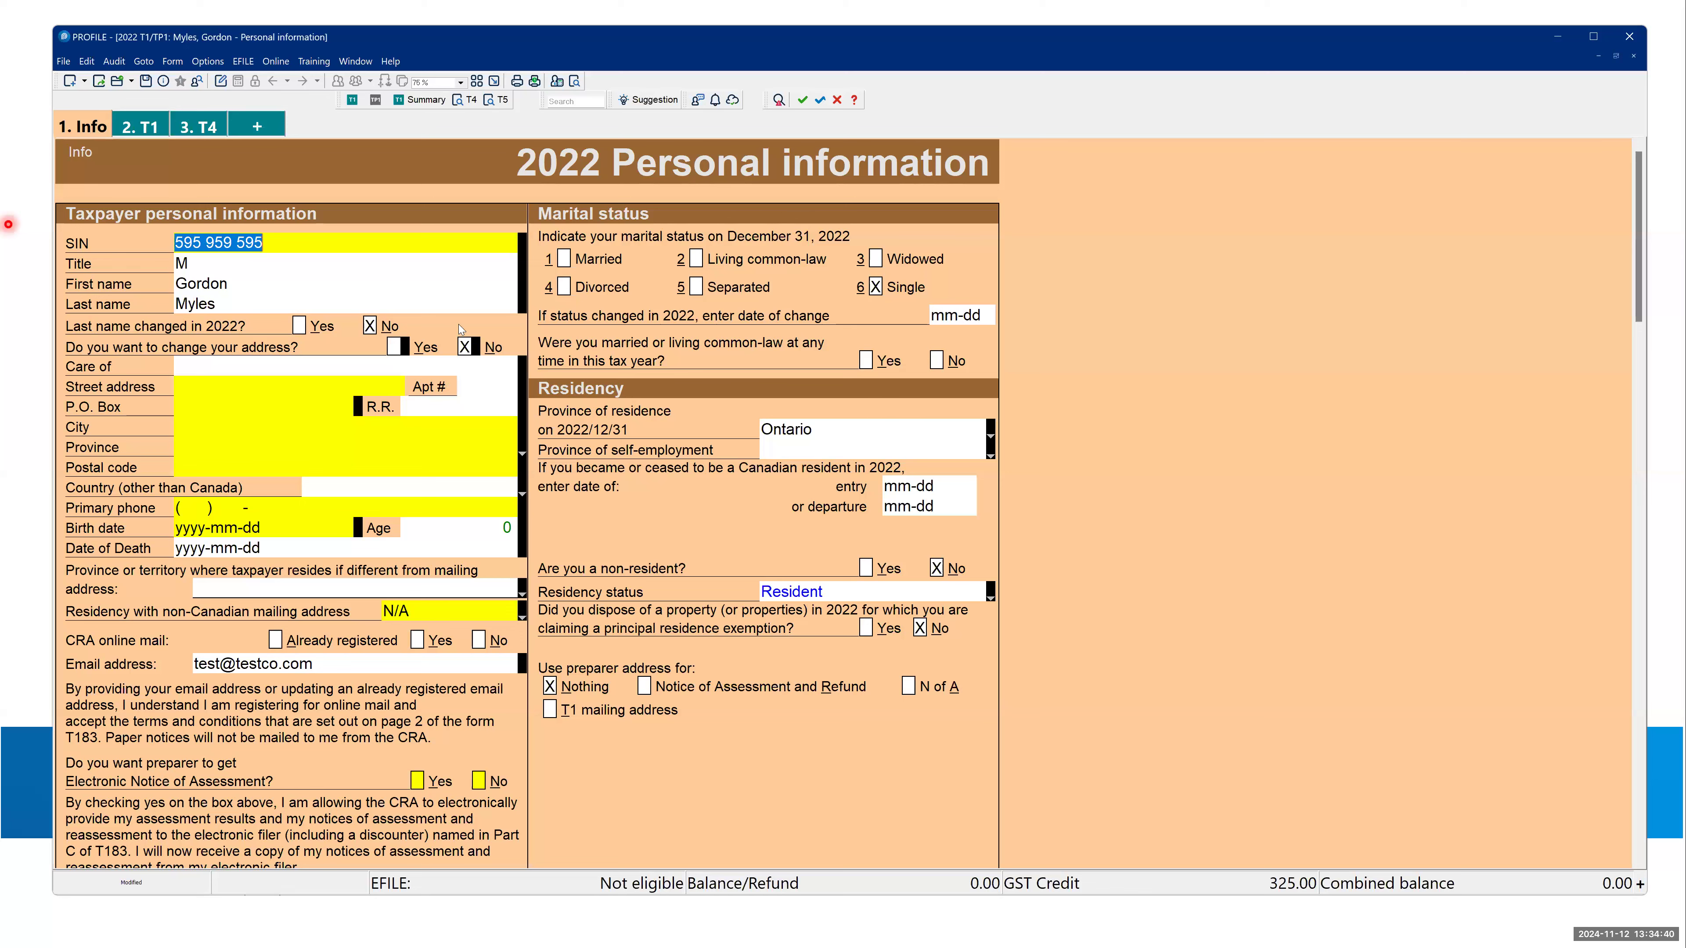
- Examine the T1 jacket's Step 3 net income lines and its Elections Canada questions in Step 1
left_click(137, 127)
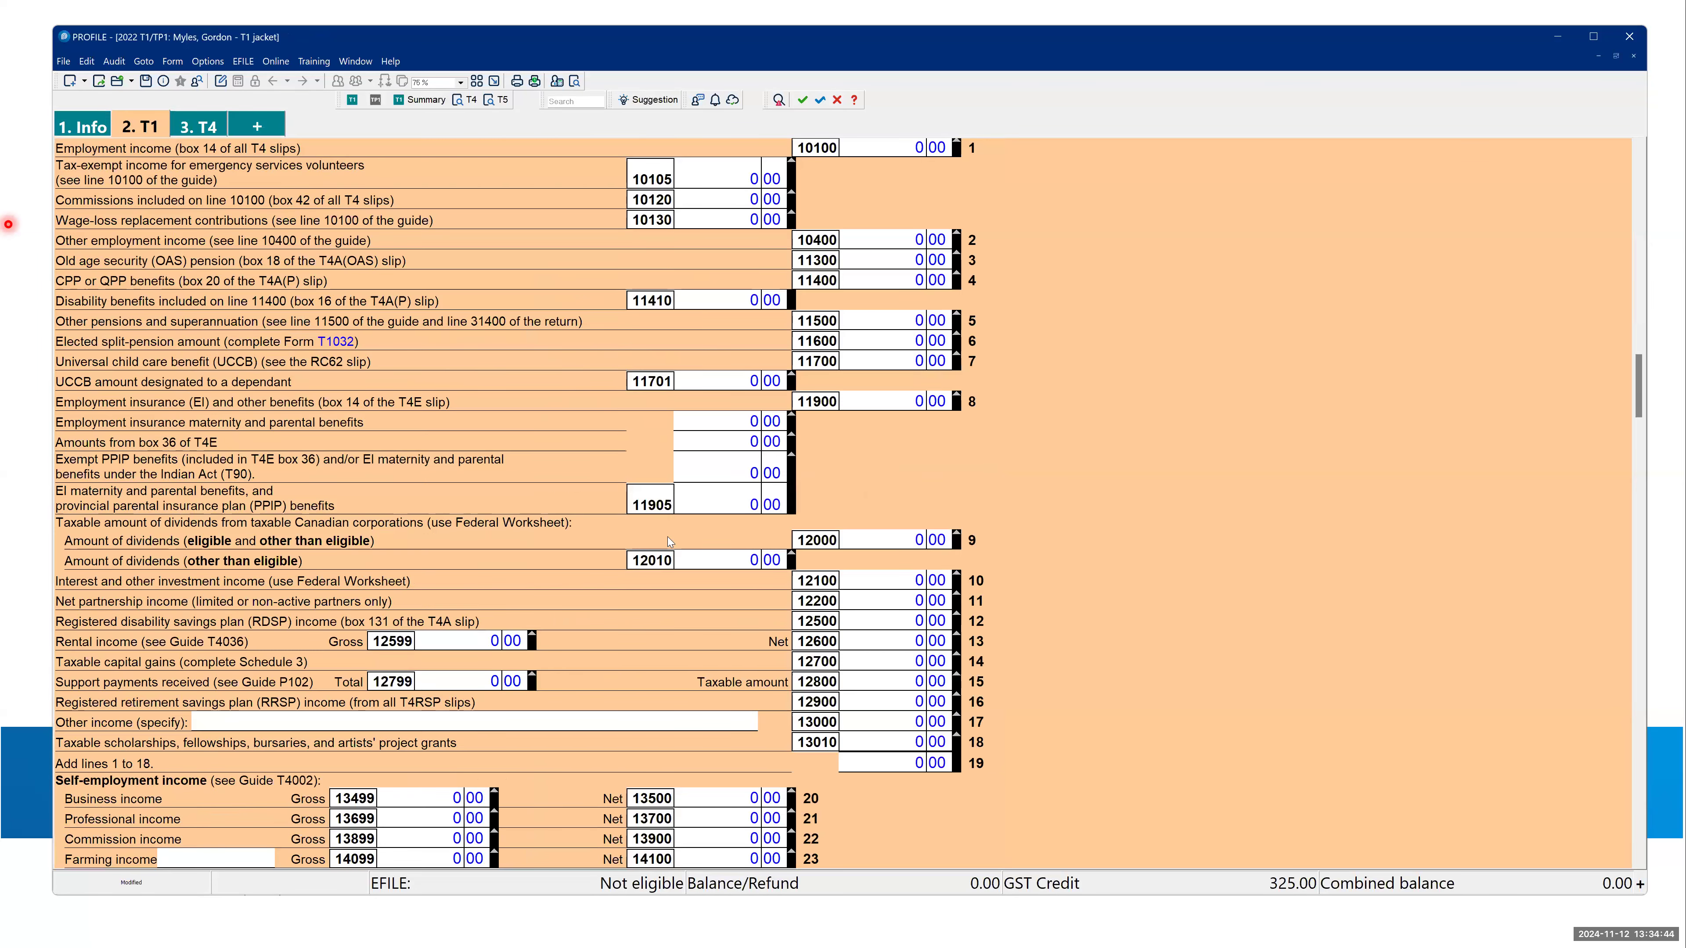
scroll(665, 536, "down", 10)
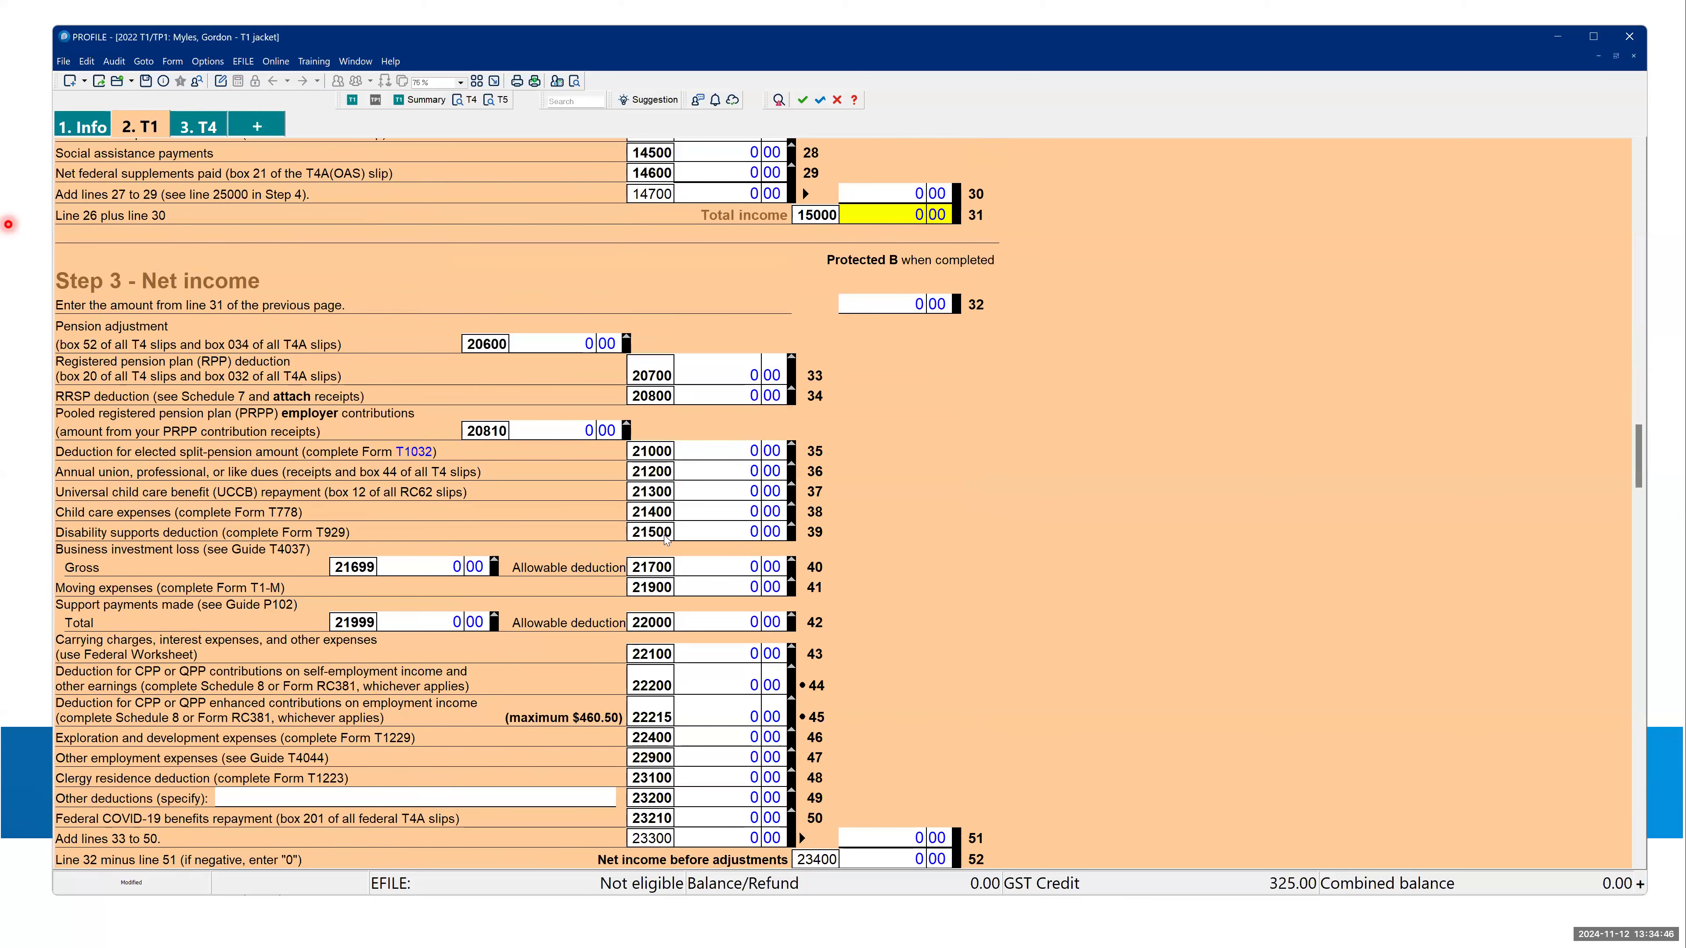
scroll(666, 540, "up", 15)
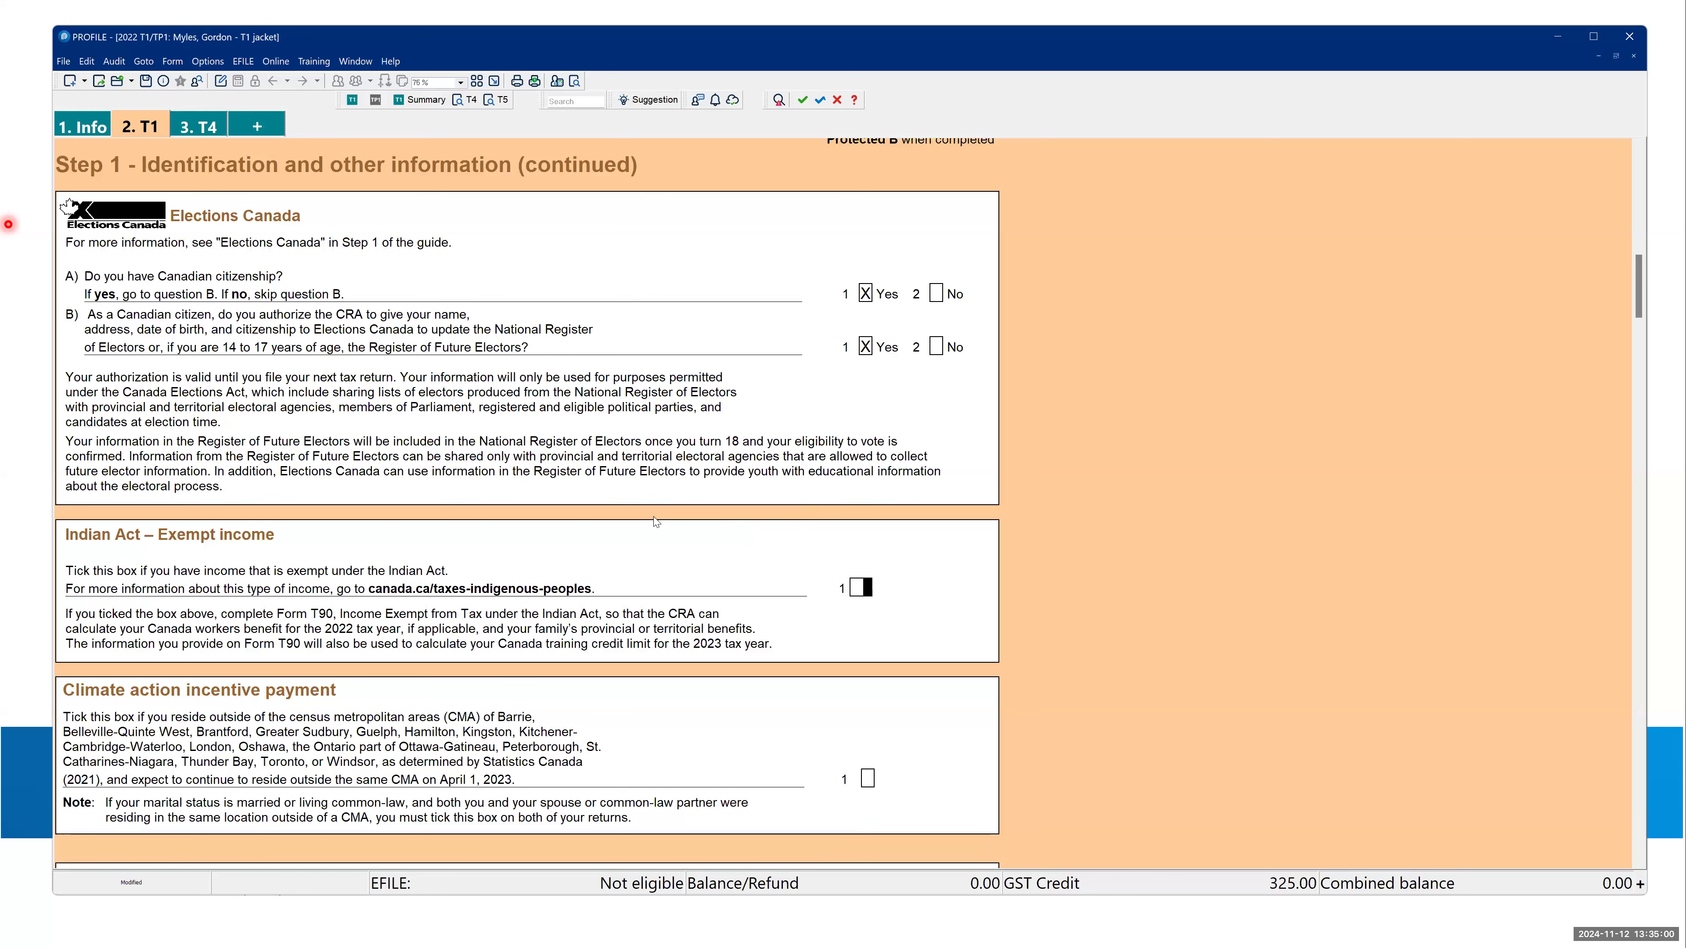
- Review the presentation's Form explorer slide and return to the T1 jacket in ProFile
key("alt+Tab")
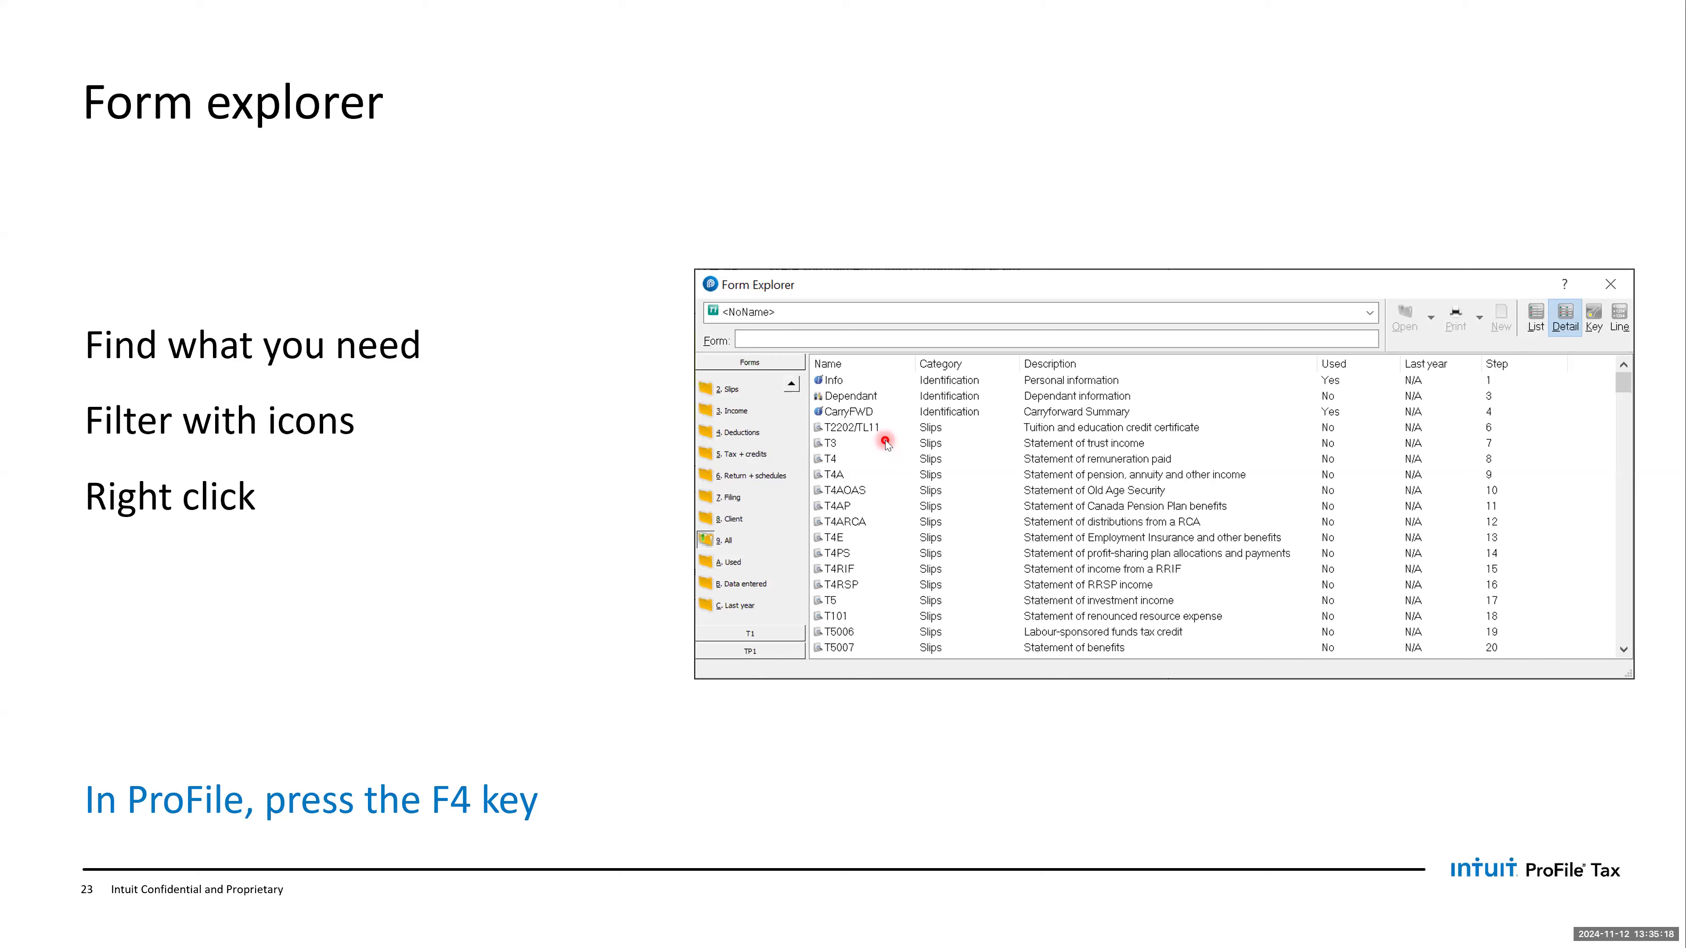
key("alt+Tab")
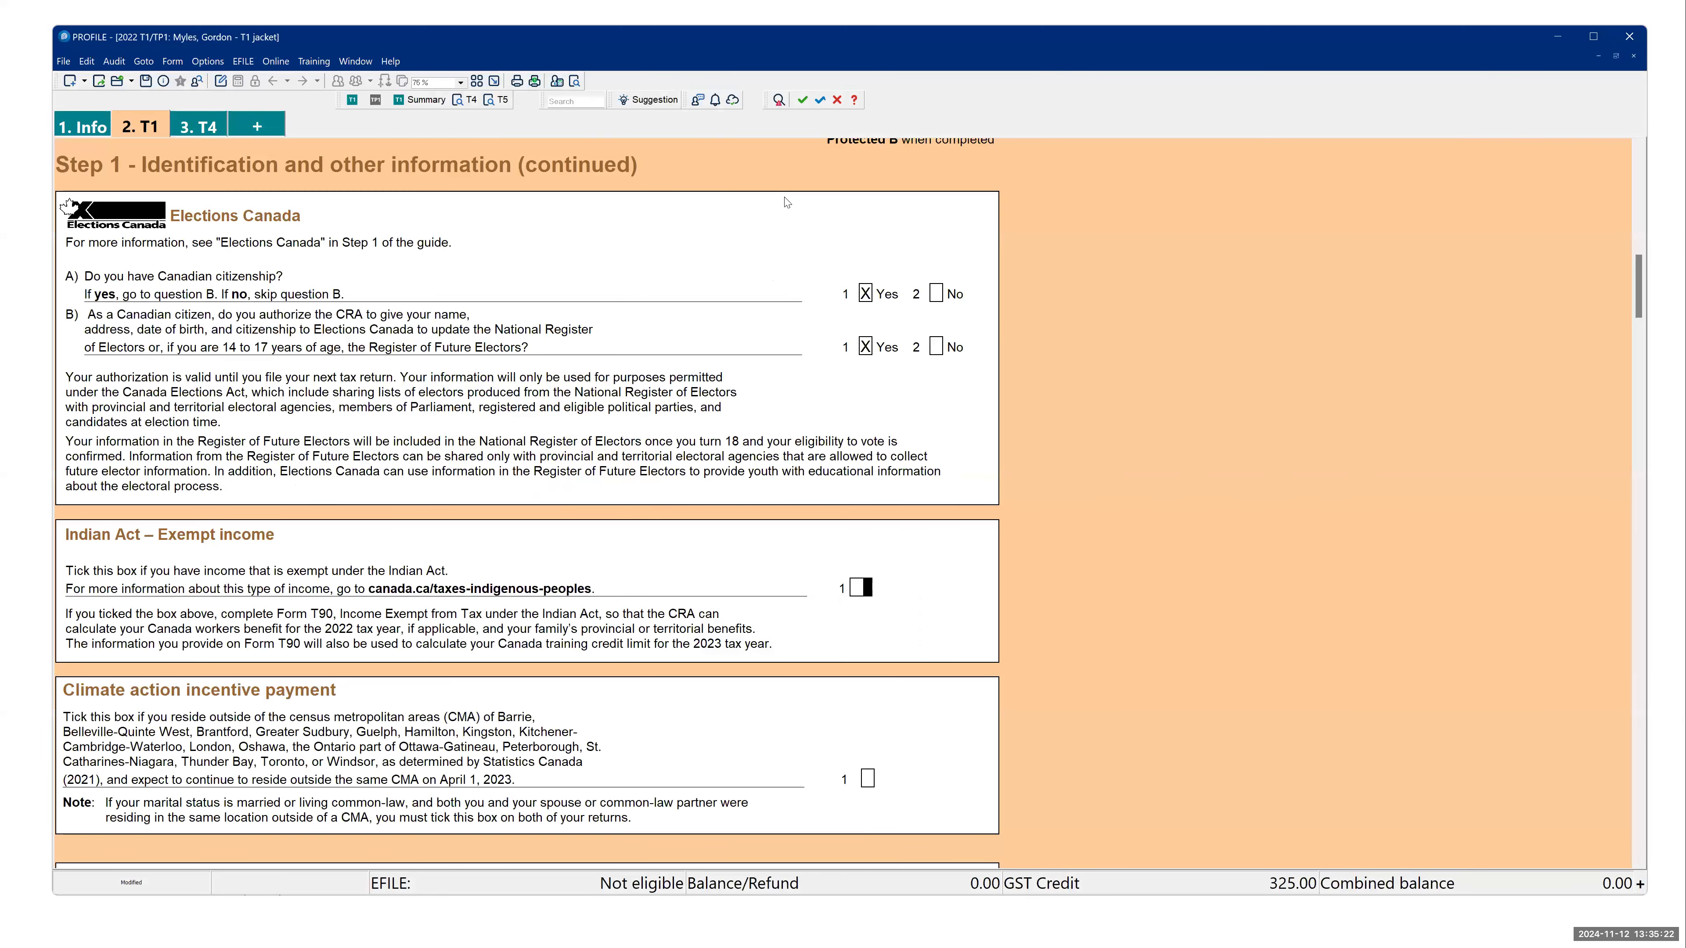
- Open Form Explorer, look up "t3" and browse the Slips, Income, Deductions and All form categories
left_click(275, 131)
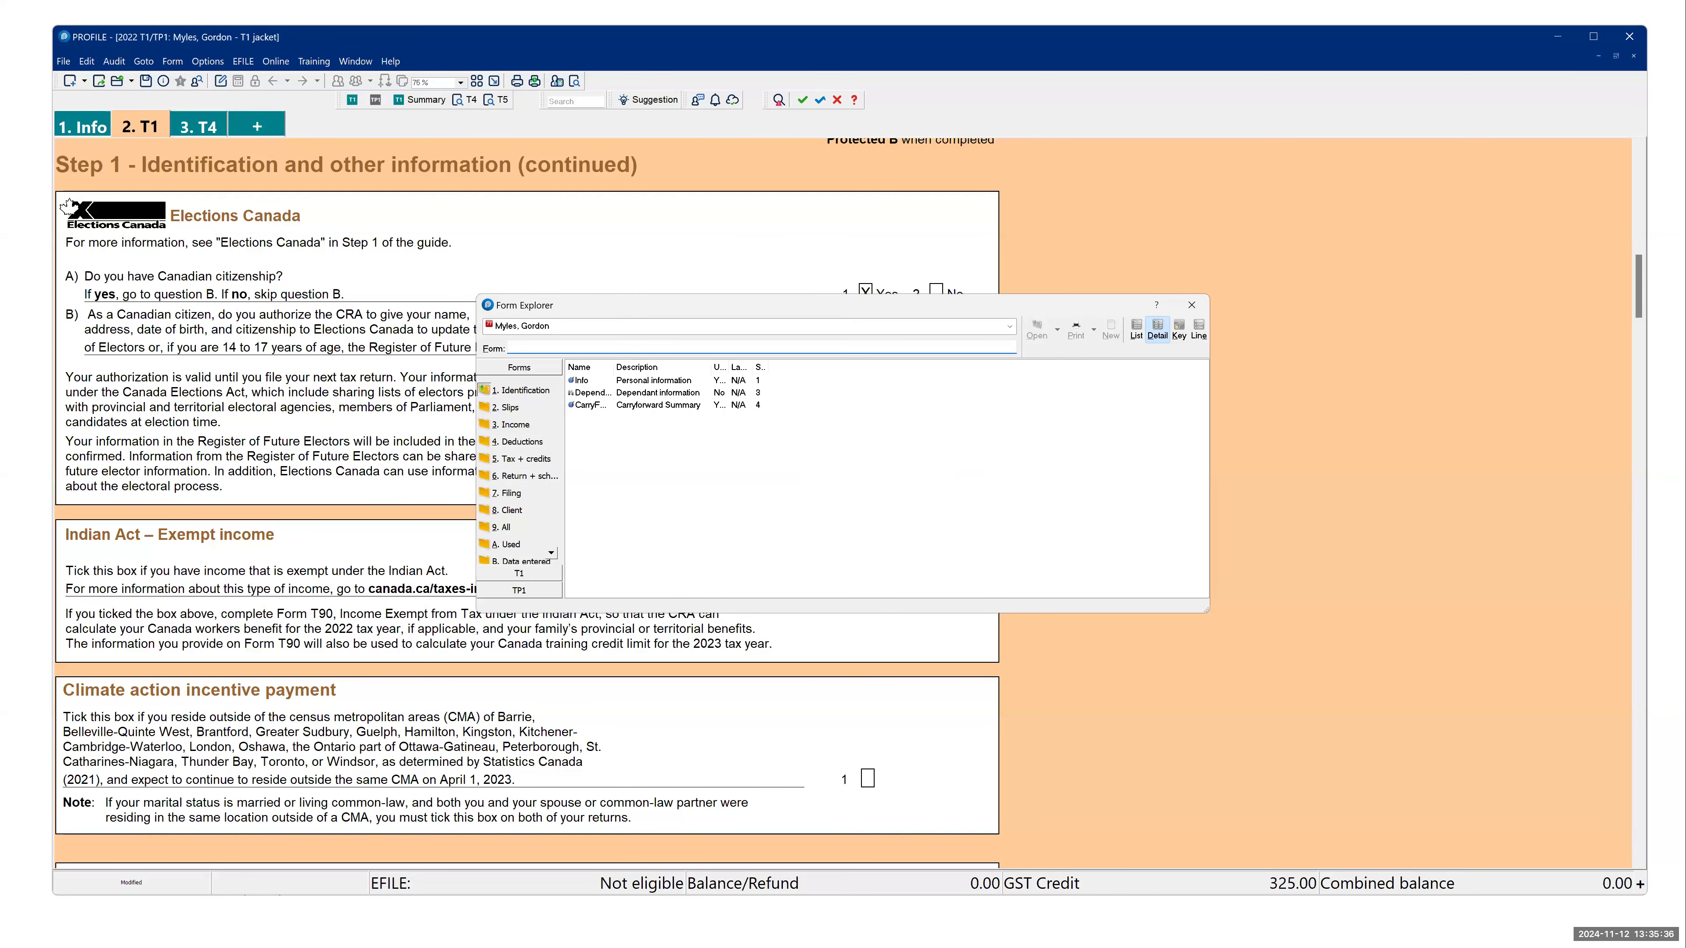
left_click_drag(708, 311, 729, 353)
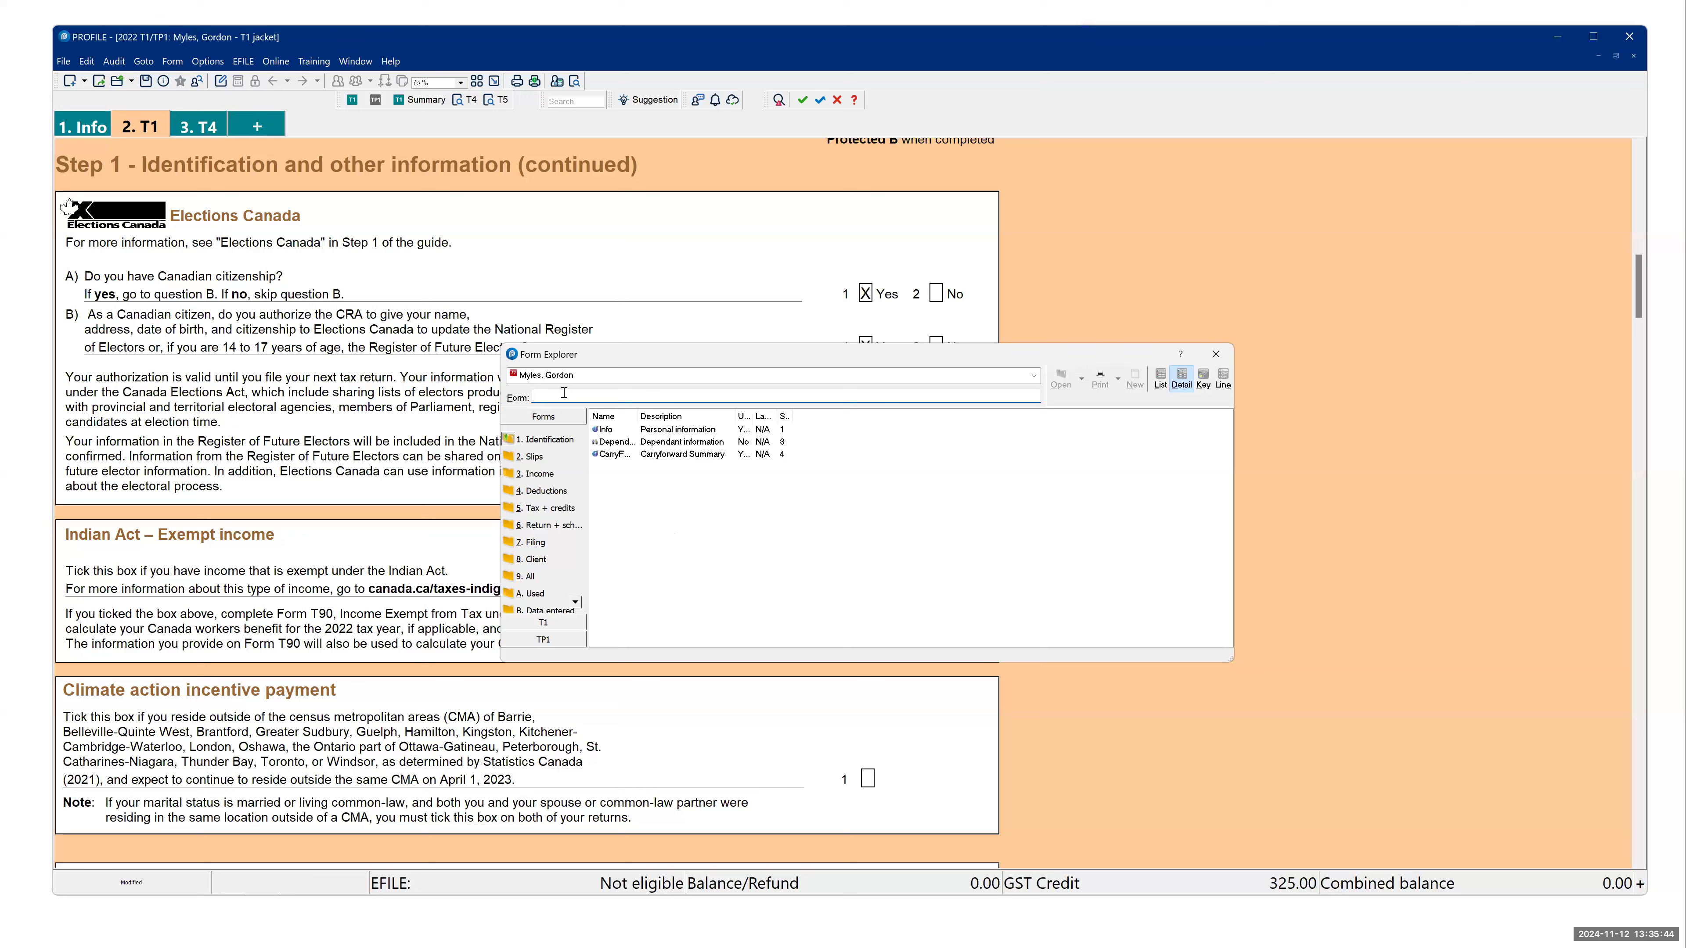
type("t3")
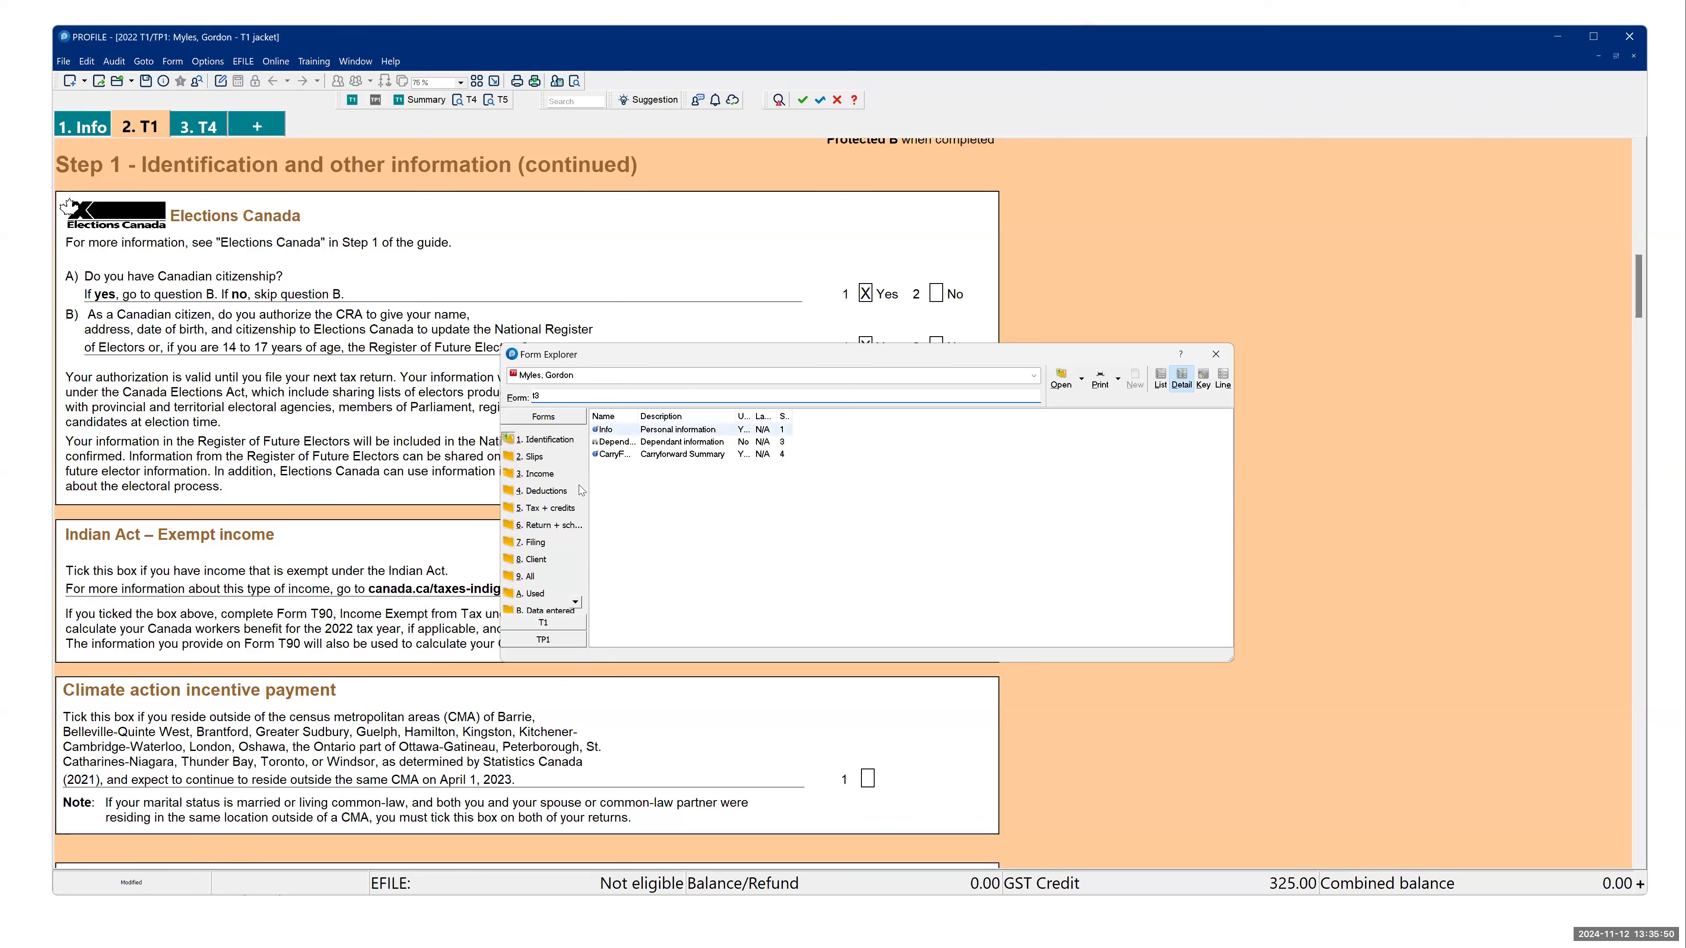
left_click(535, 459)
left_click(538, 477)
left_click(544, 492)
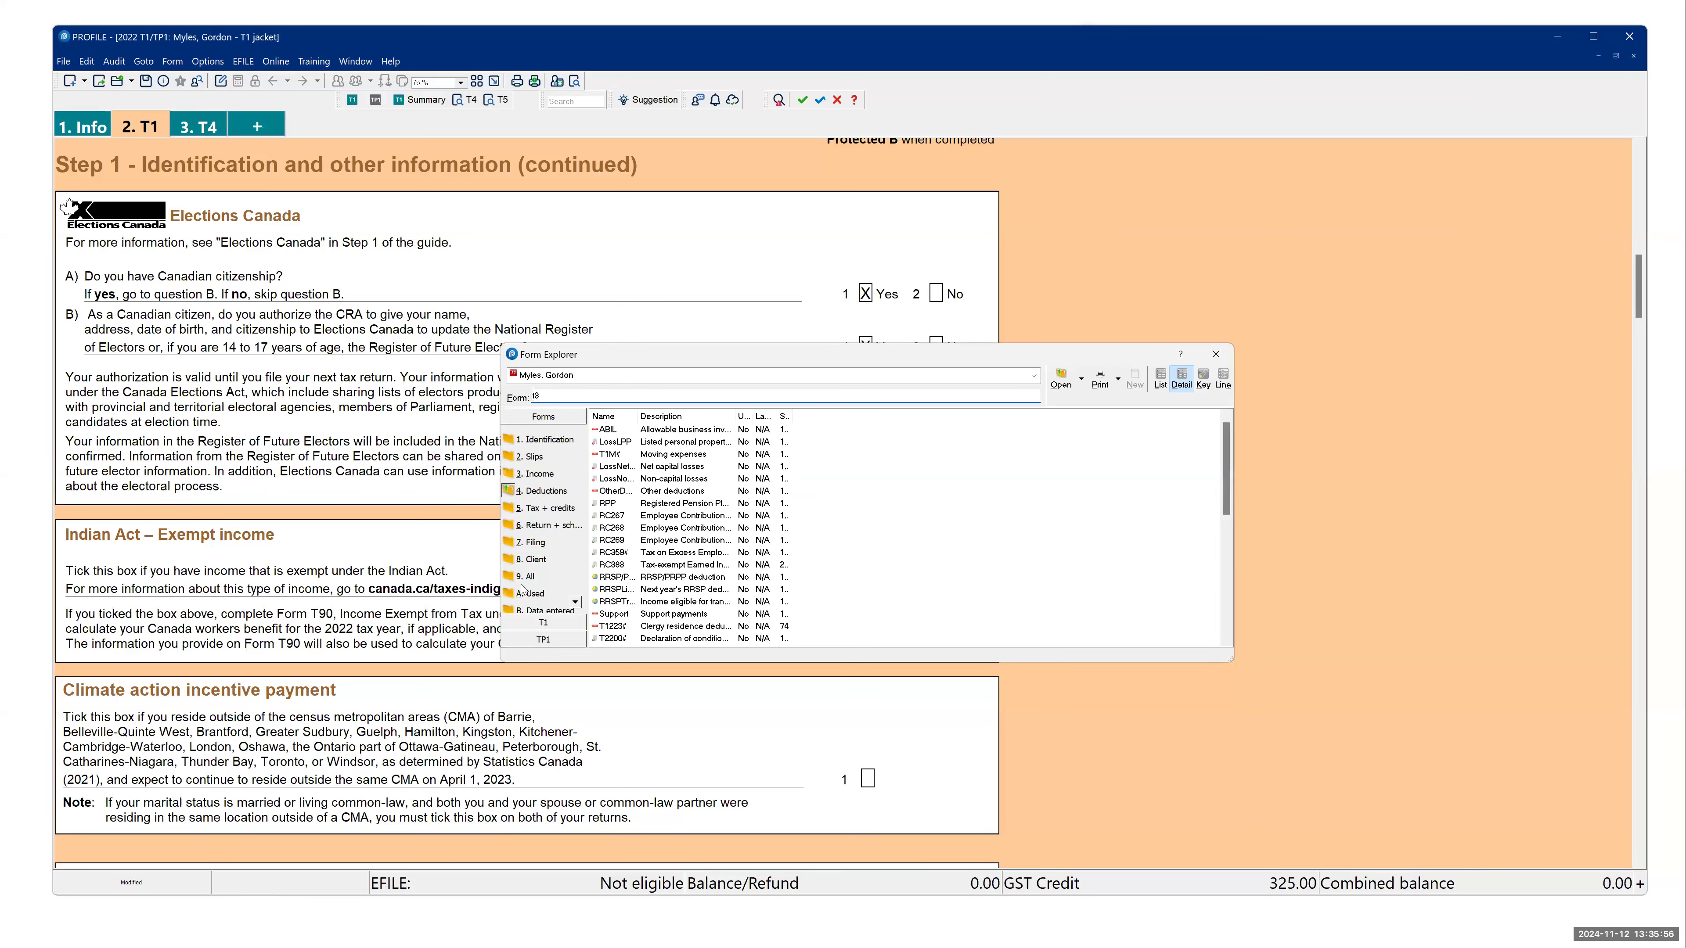
left_click(530, 577)
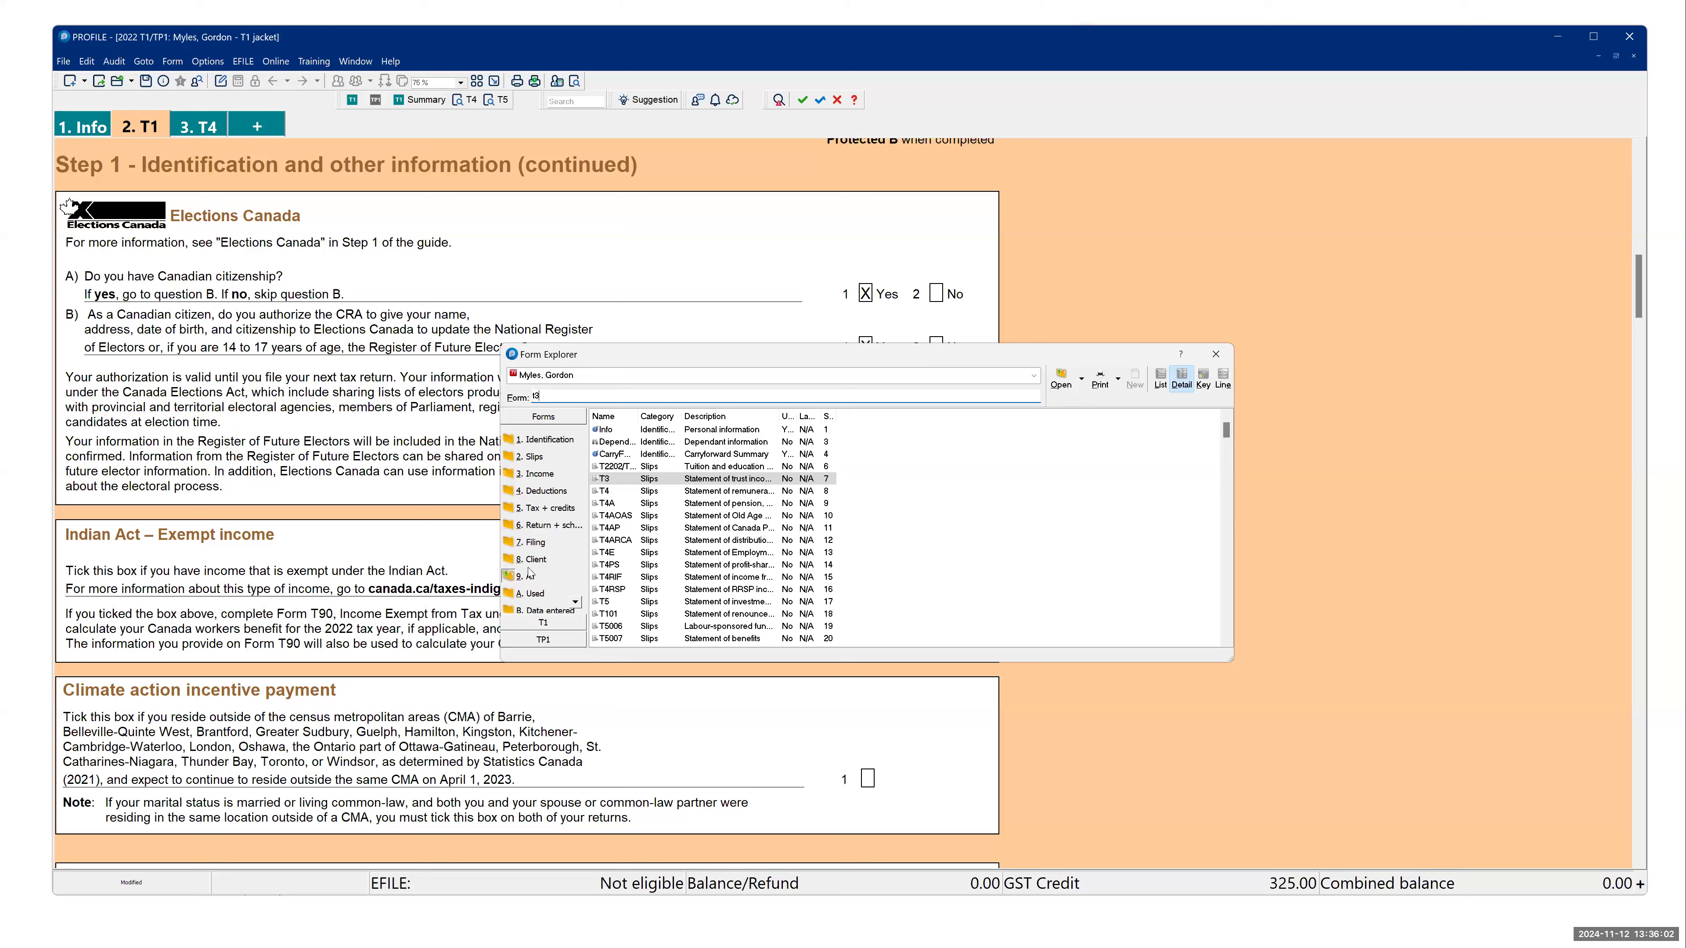
- Look up the Donations form with "don" and the Medical form with "med" in Form Explorer, and open the Medical expenses form
left_click_drag(544, 396, 504, 390)
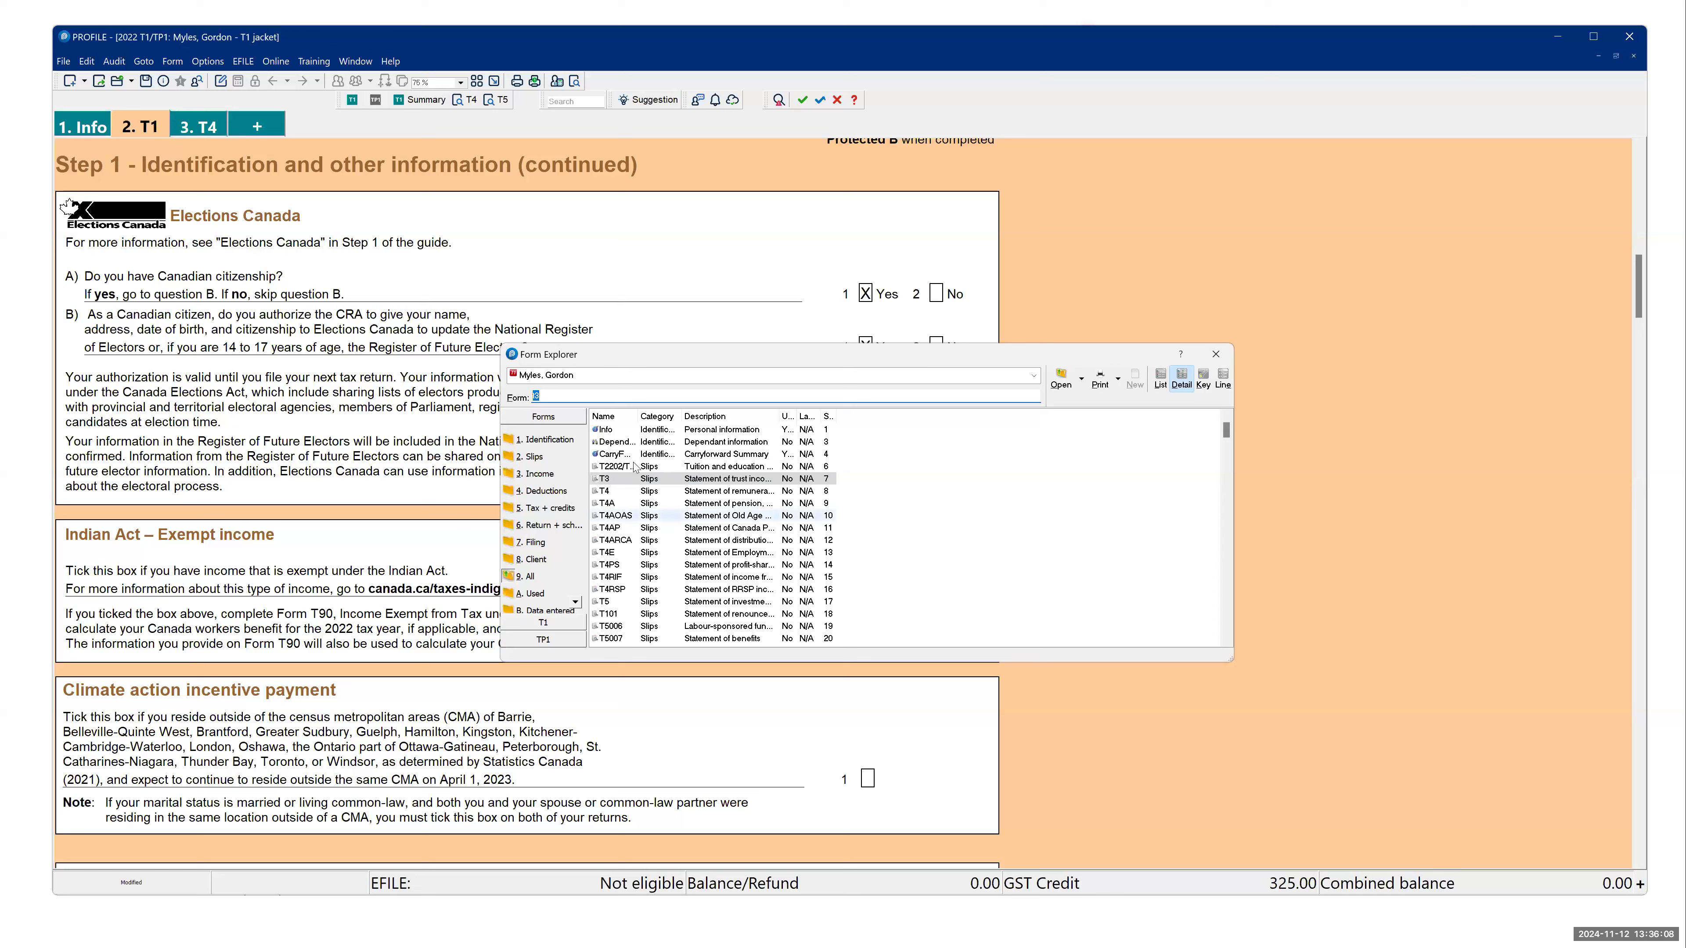
left_click_drag(545, 397, 499, 394)
type("don")
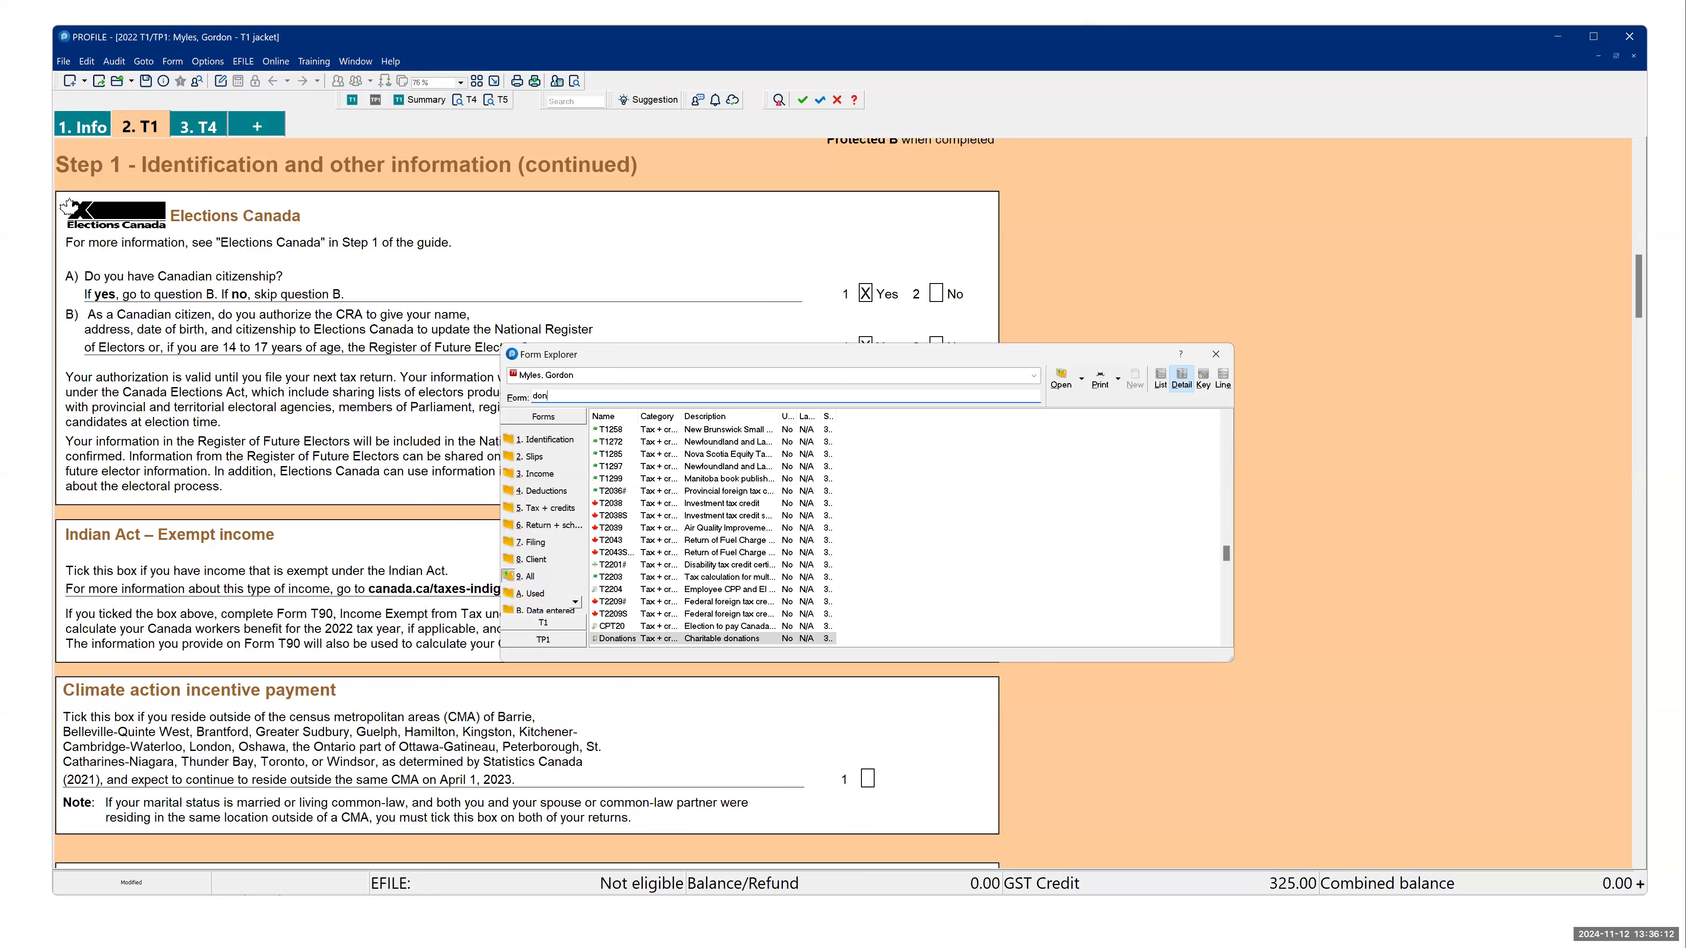
left_click(612, 639)
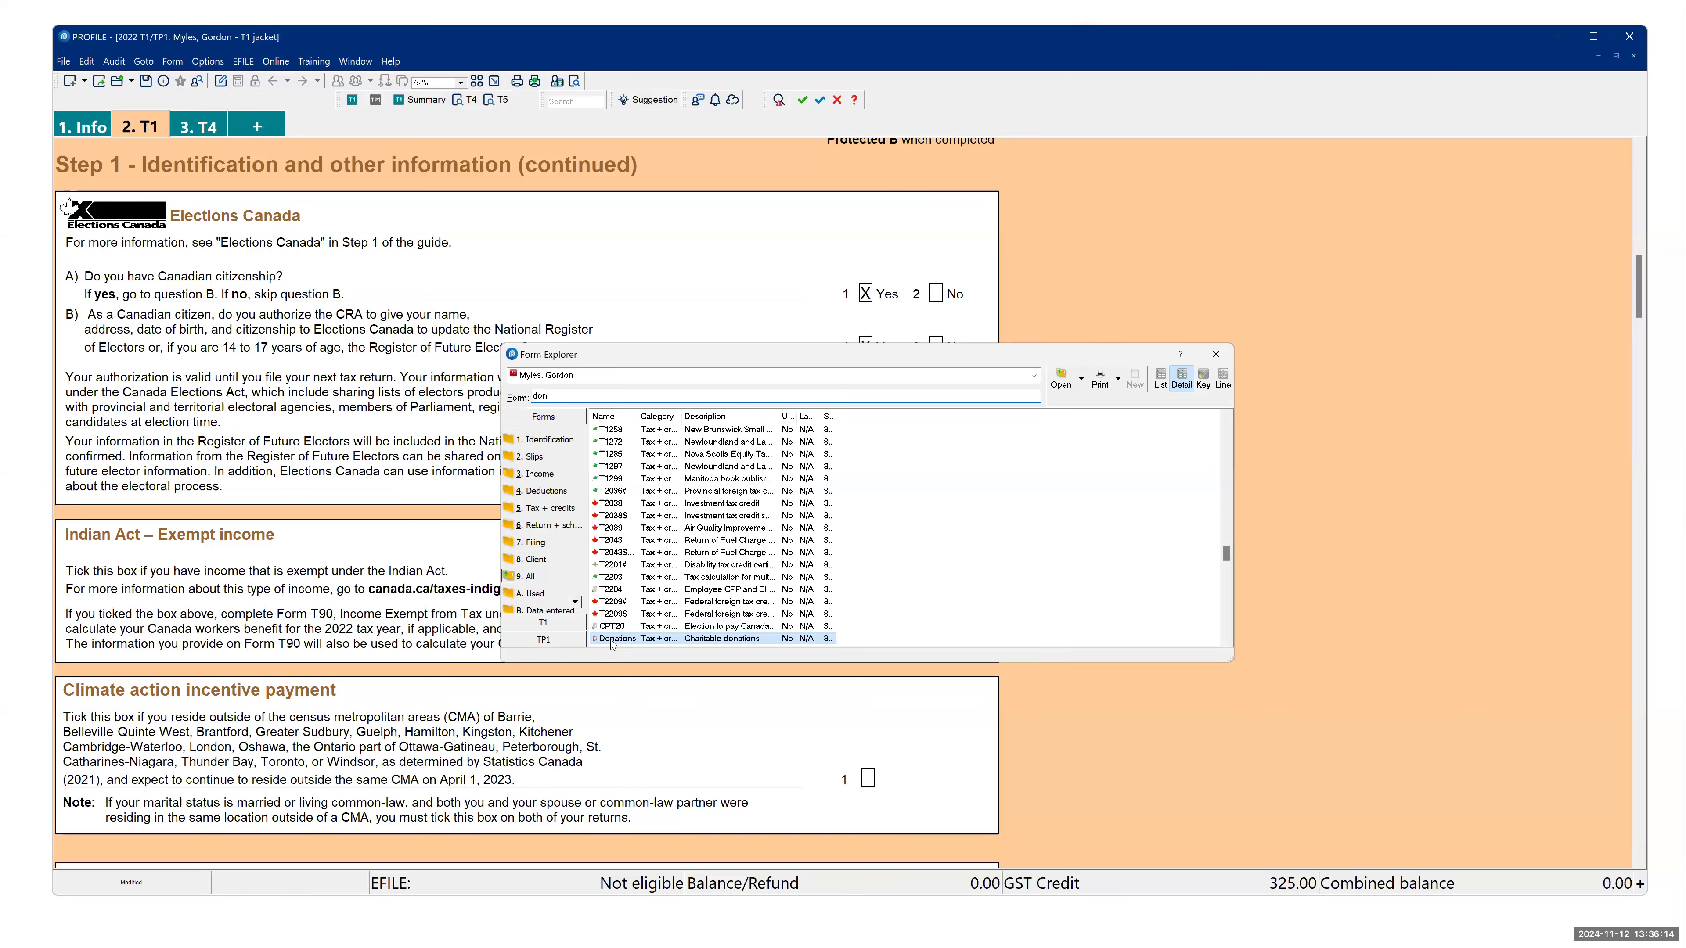
double_click(542, 397)
type("med")
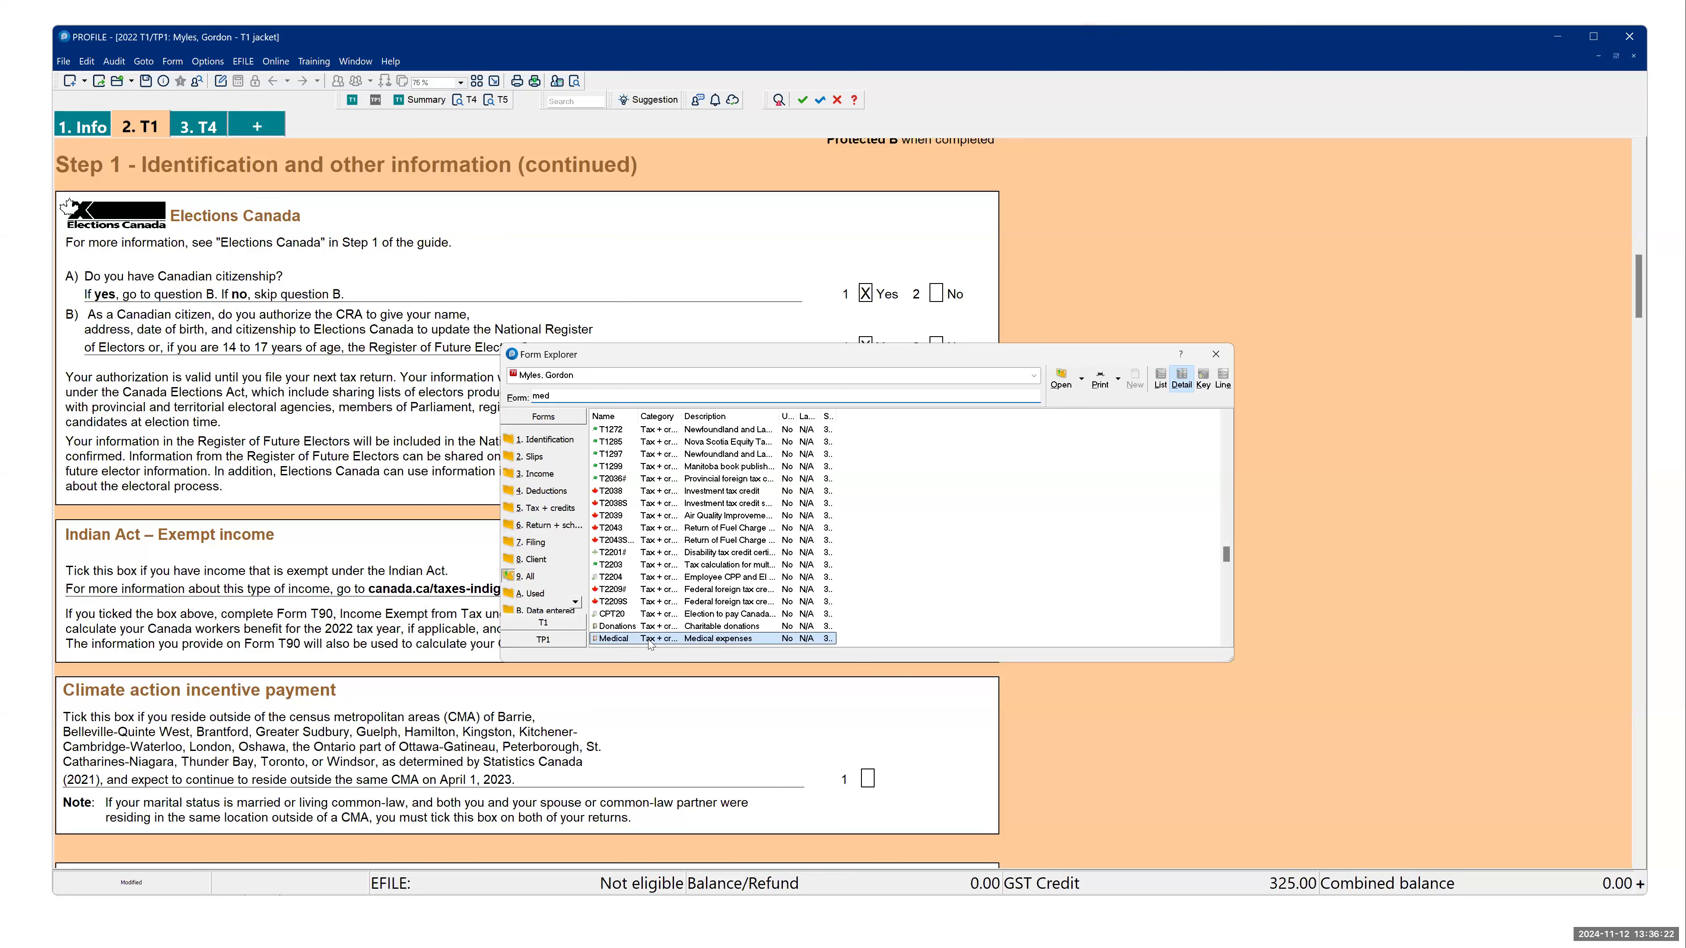
left_click(619, 640)
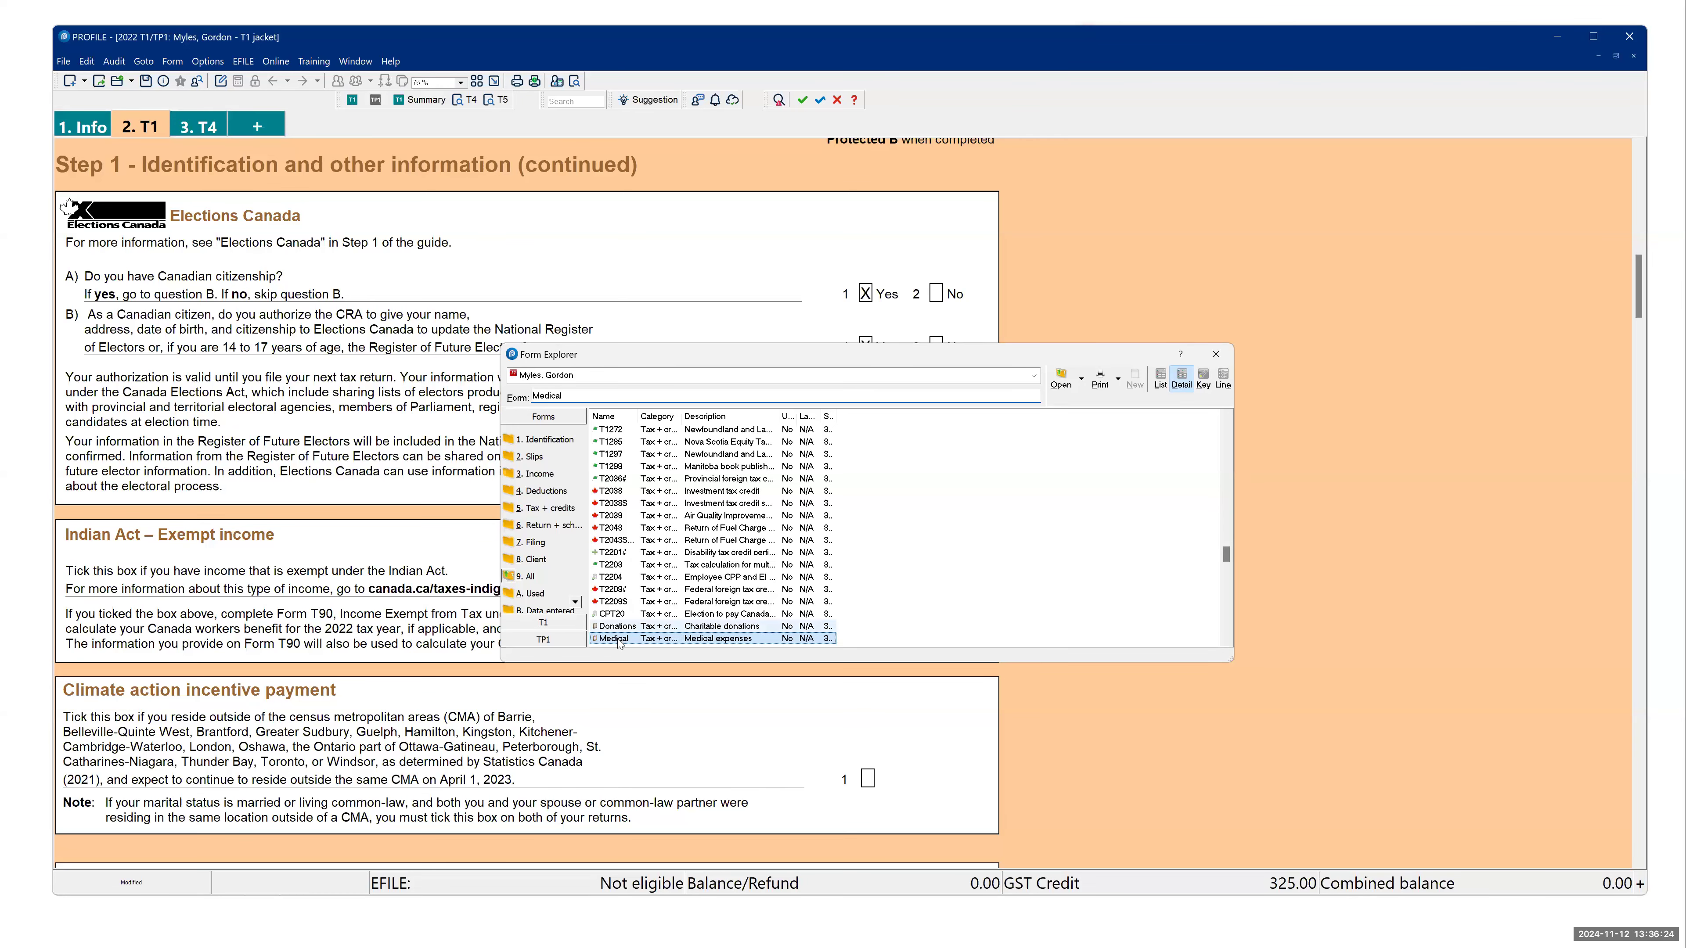
double_click(620, 640)
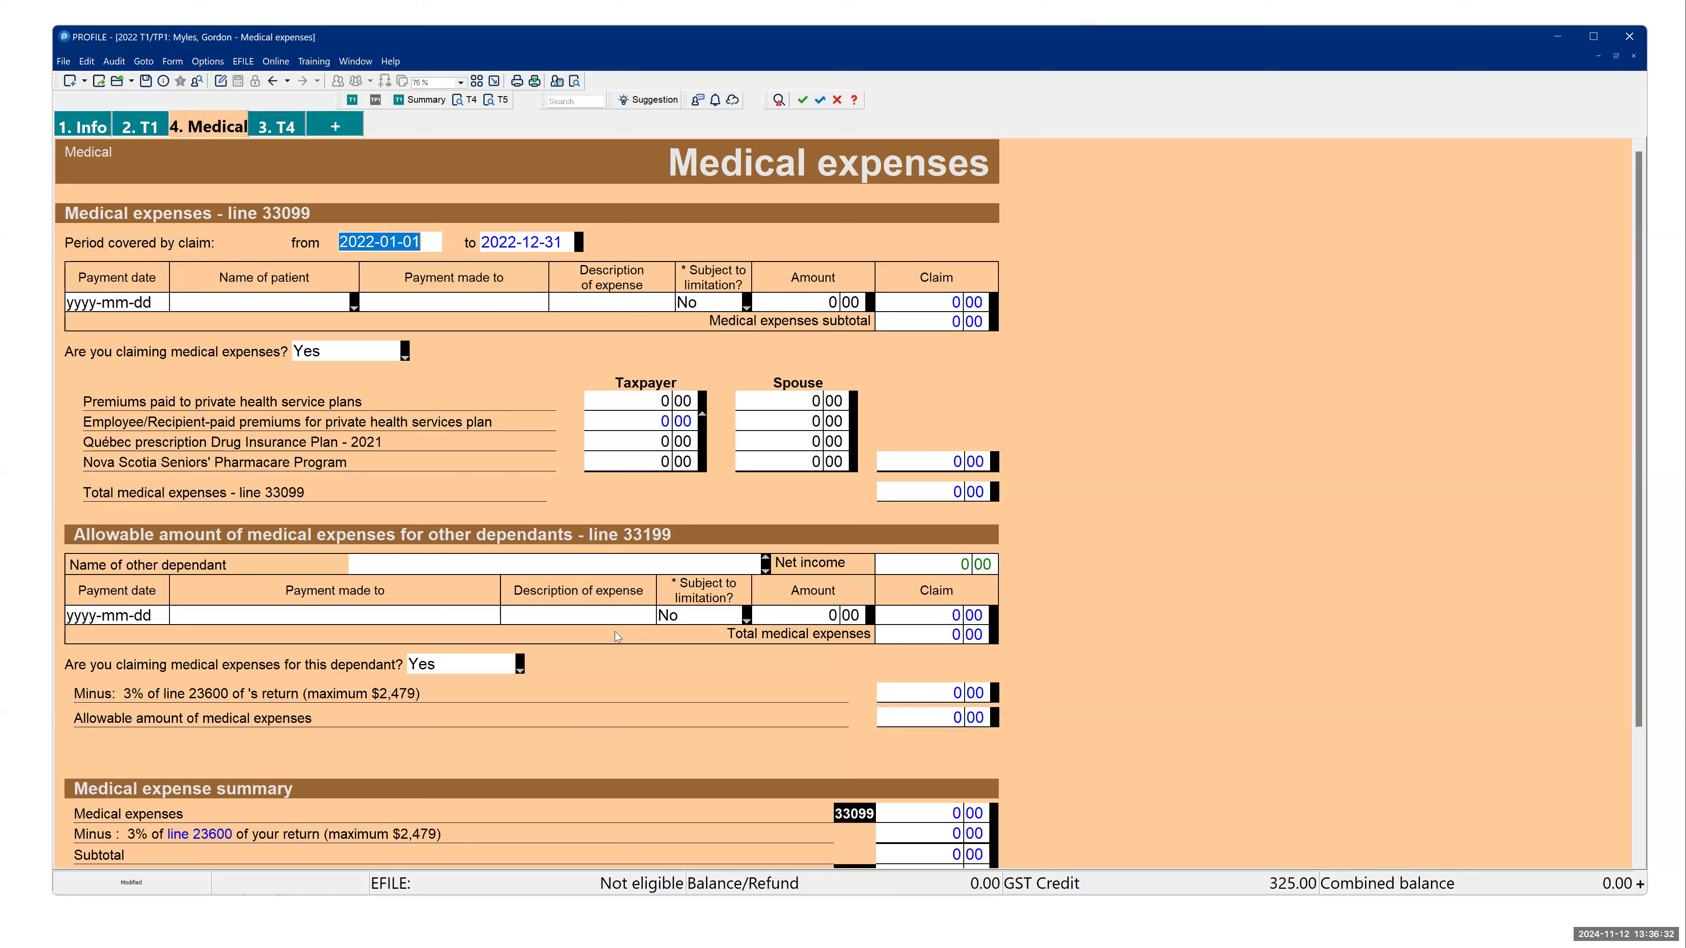
- Open the T3 slip through Form Explorer and go through the open Medical and T3 forms to the T4 slip
key("F4")
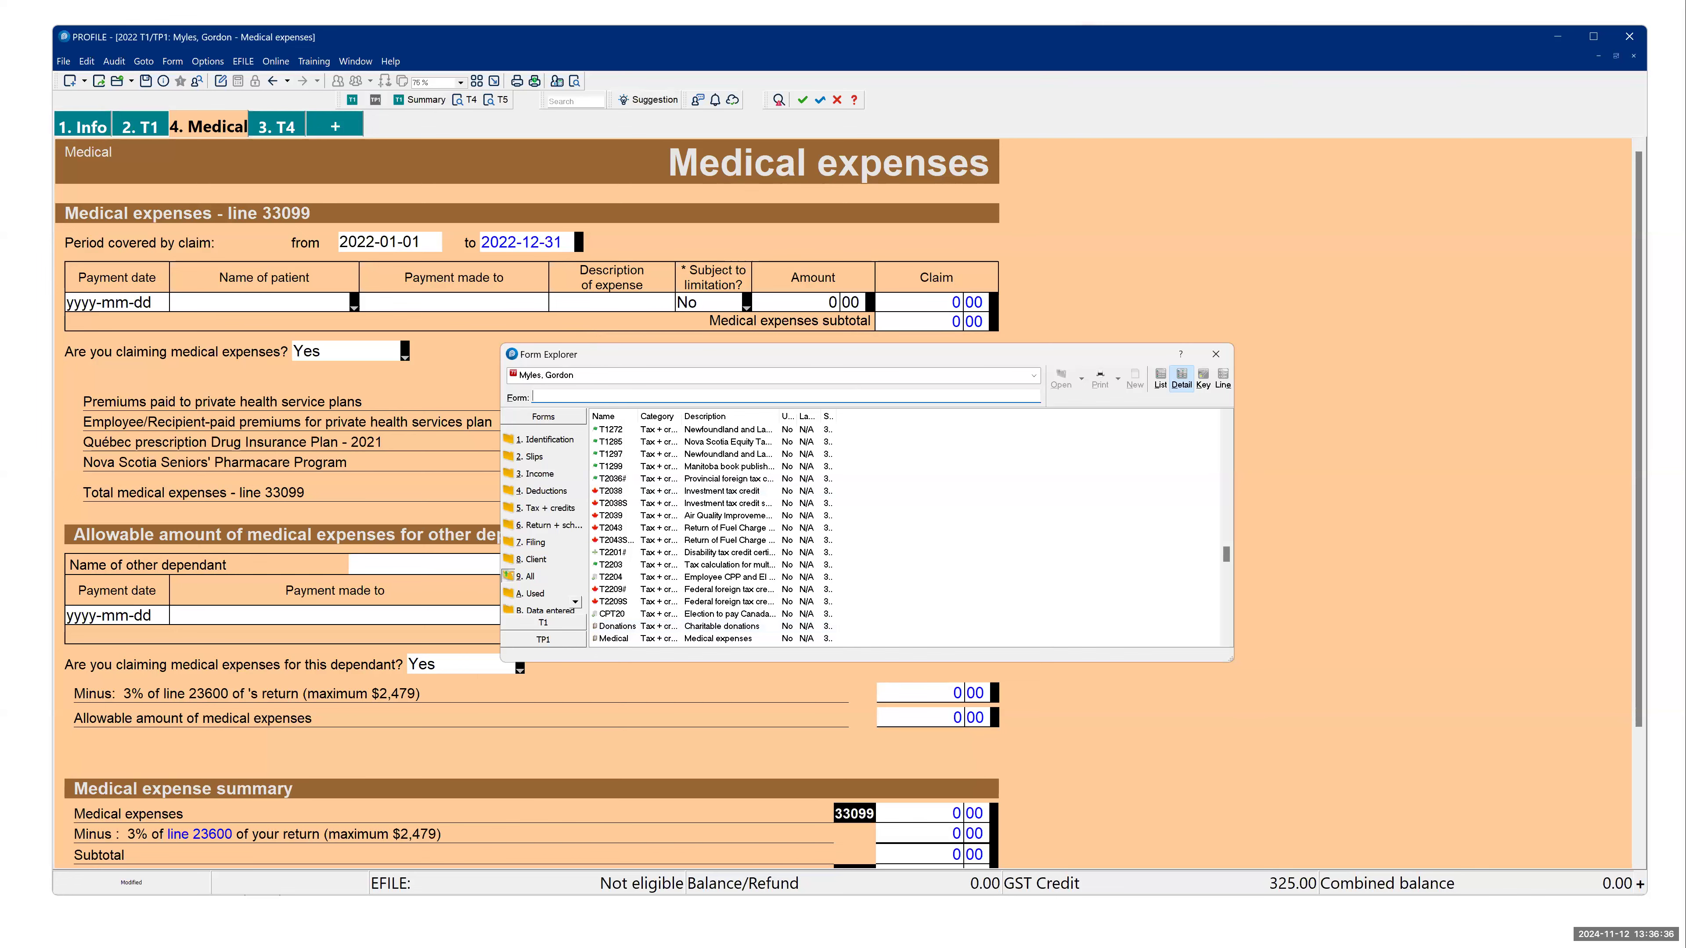
type("t3")
key("Return")
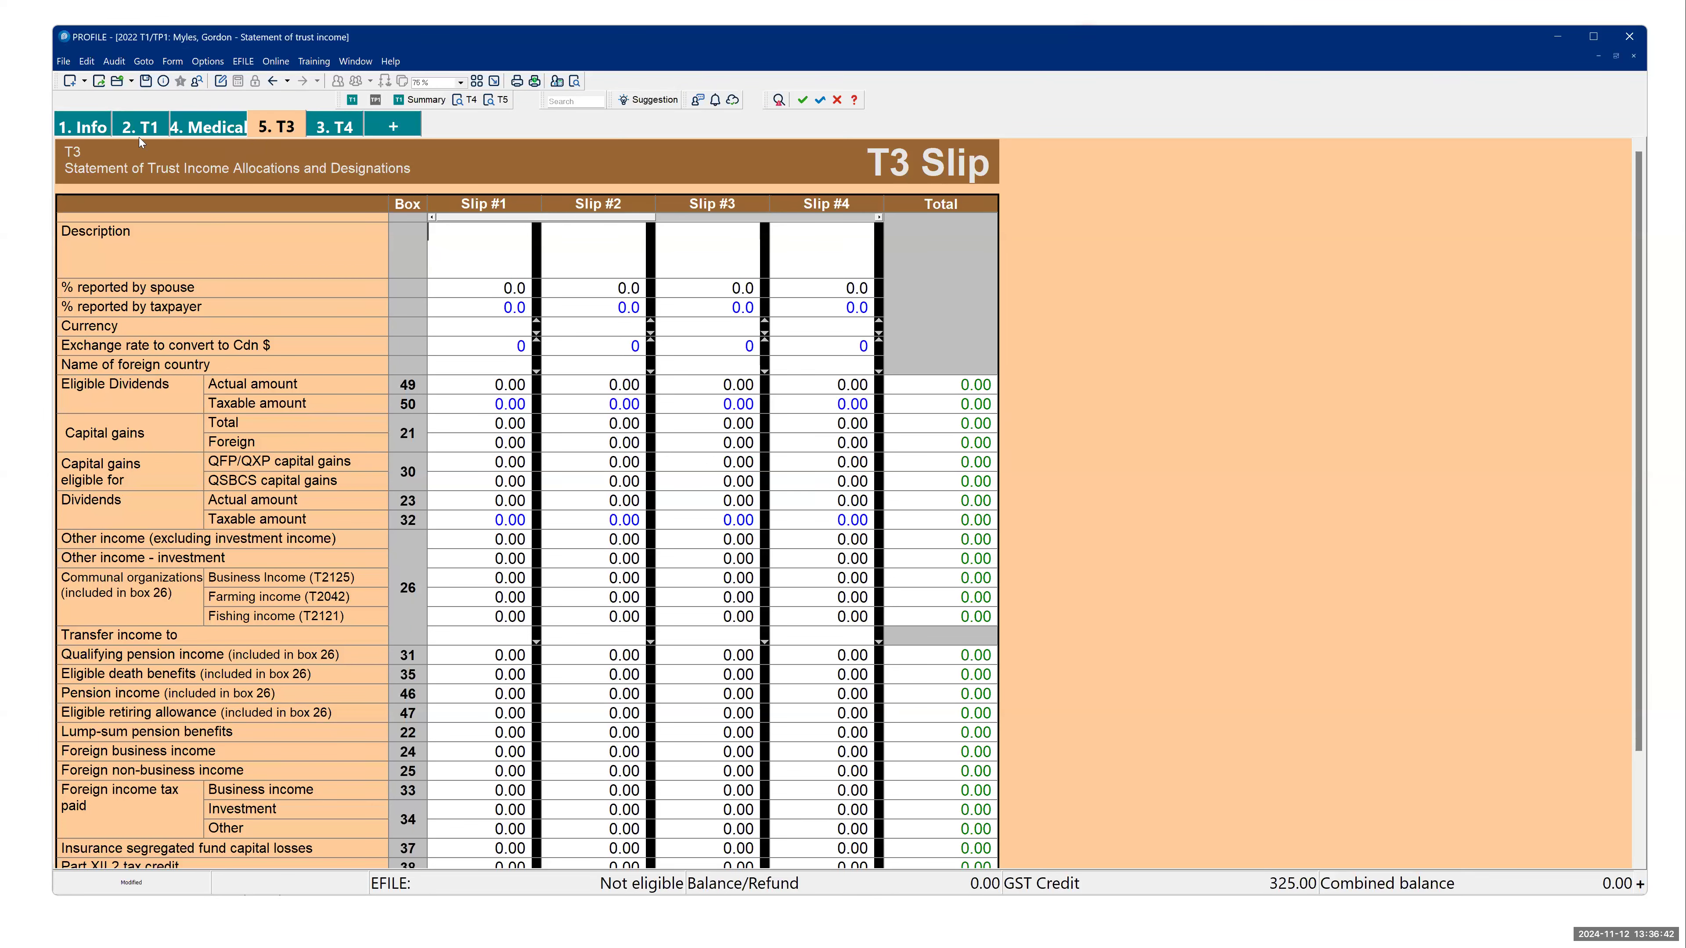
left_click(219, 126)
left_click(276, 126)
left_click(342, 128)
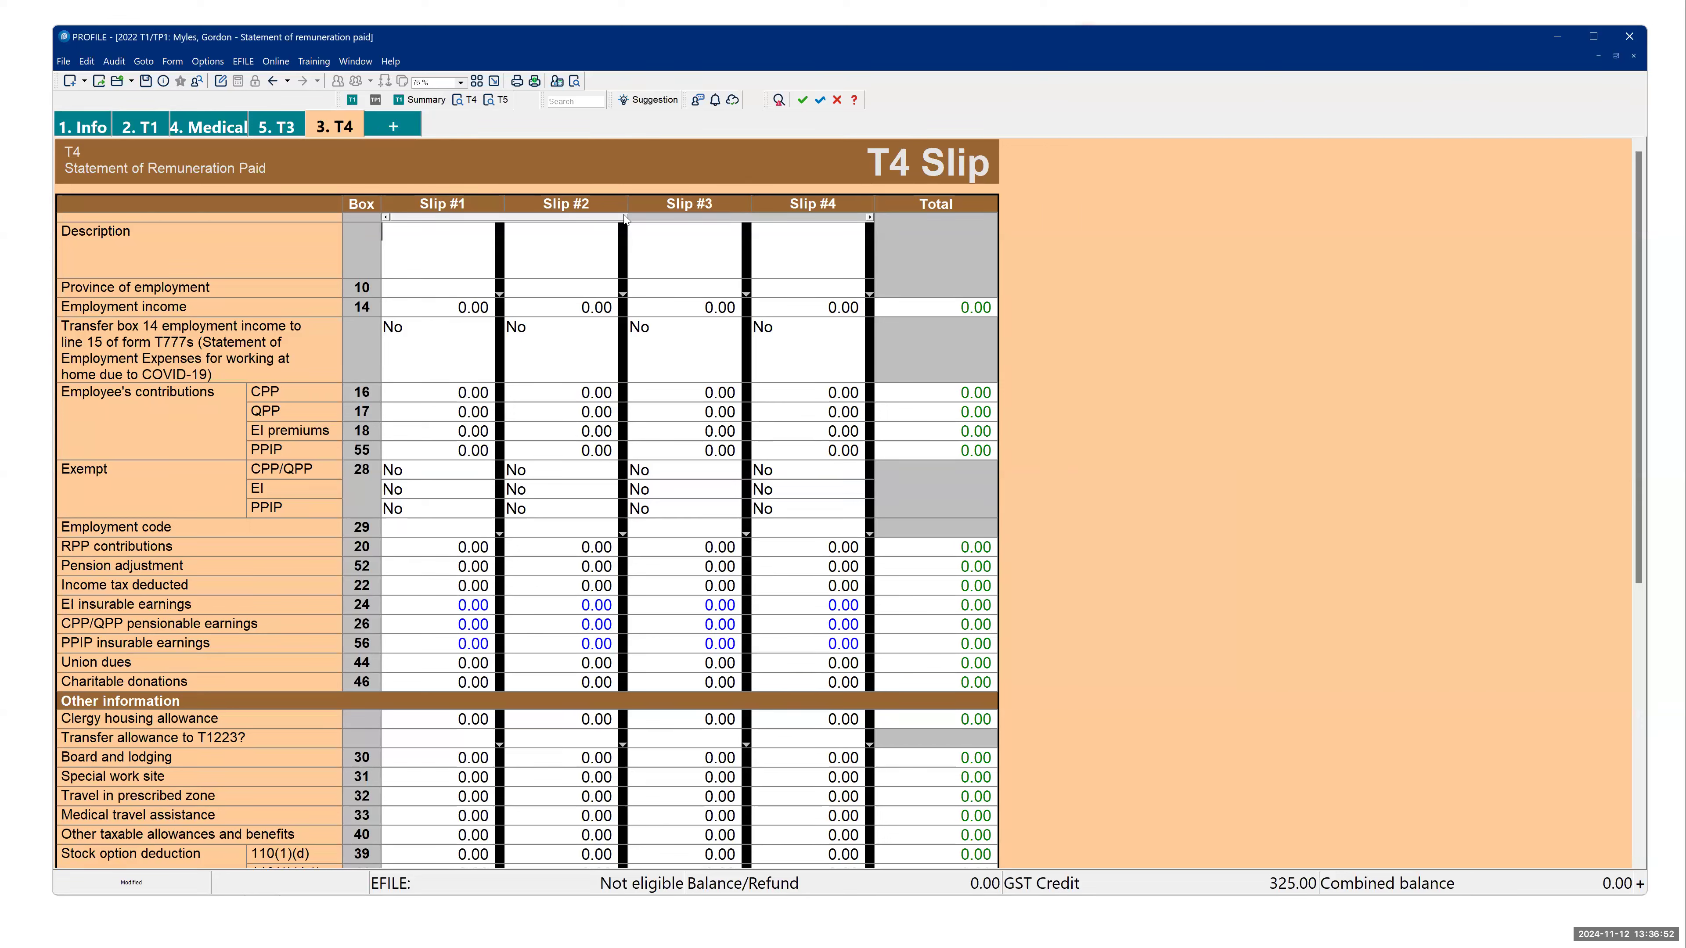
- Review the presentation's Form explorer and "Jump to common forms" slides and return to the T4 slip in ProFile
key("alt+Tab")
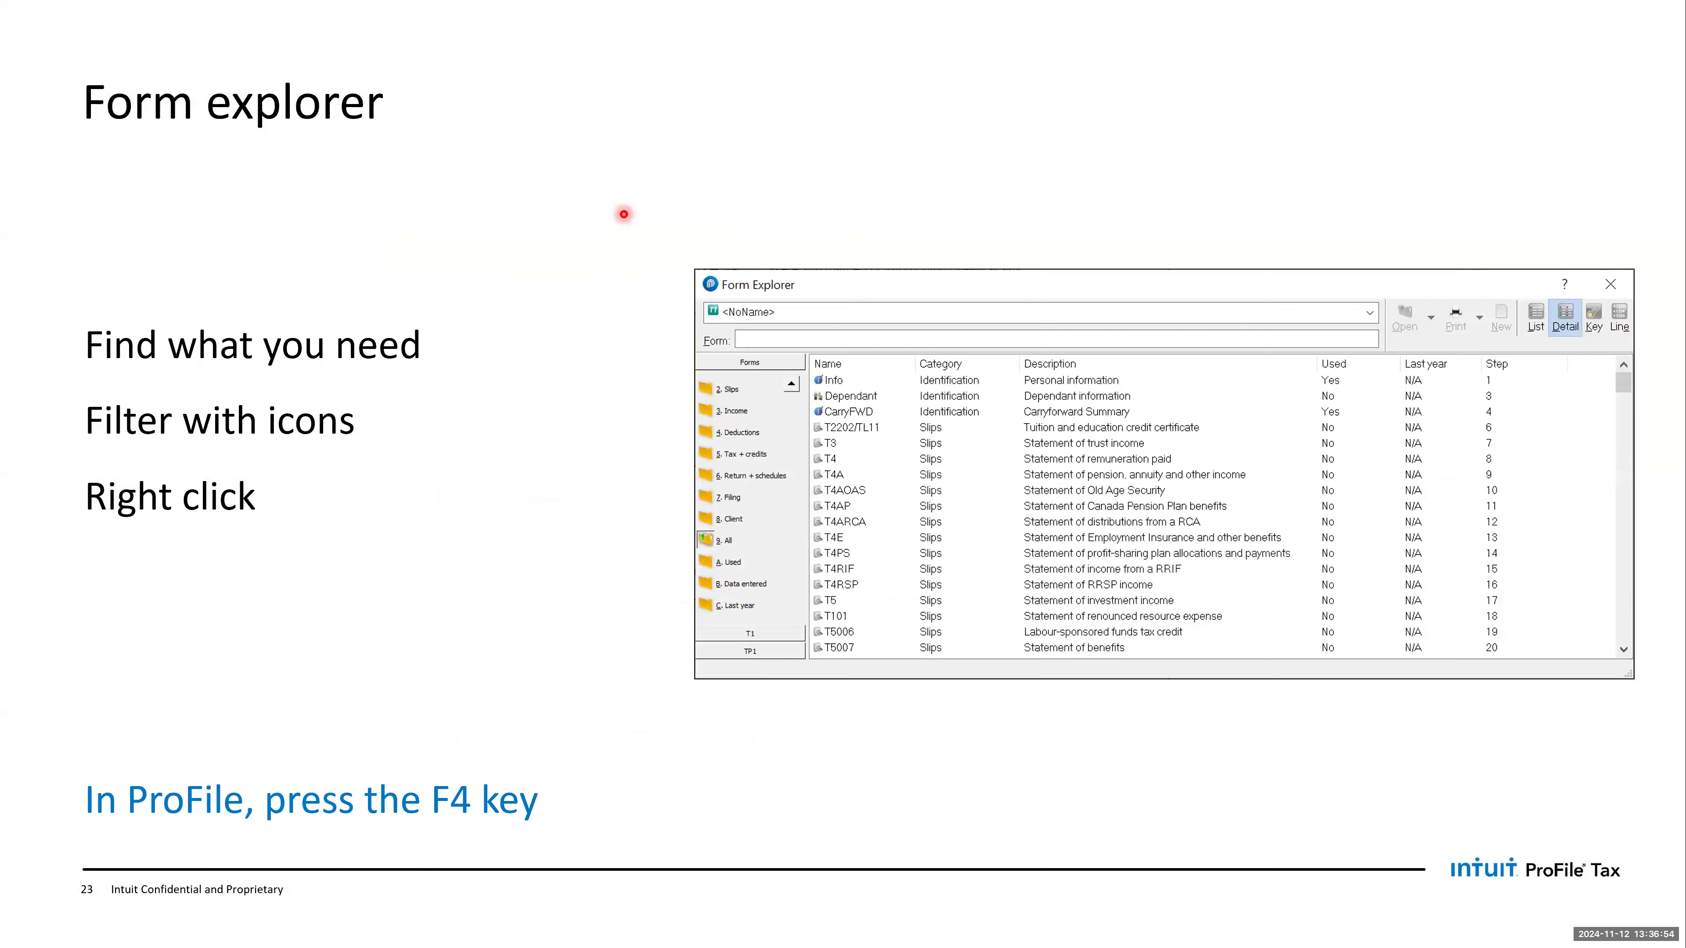
key("Right")
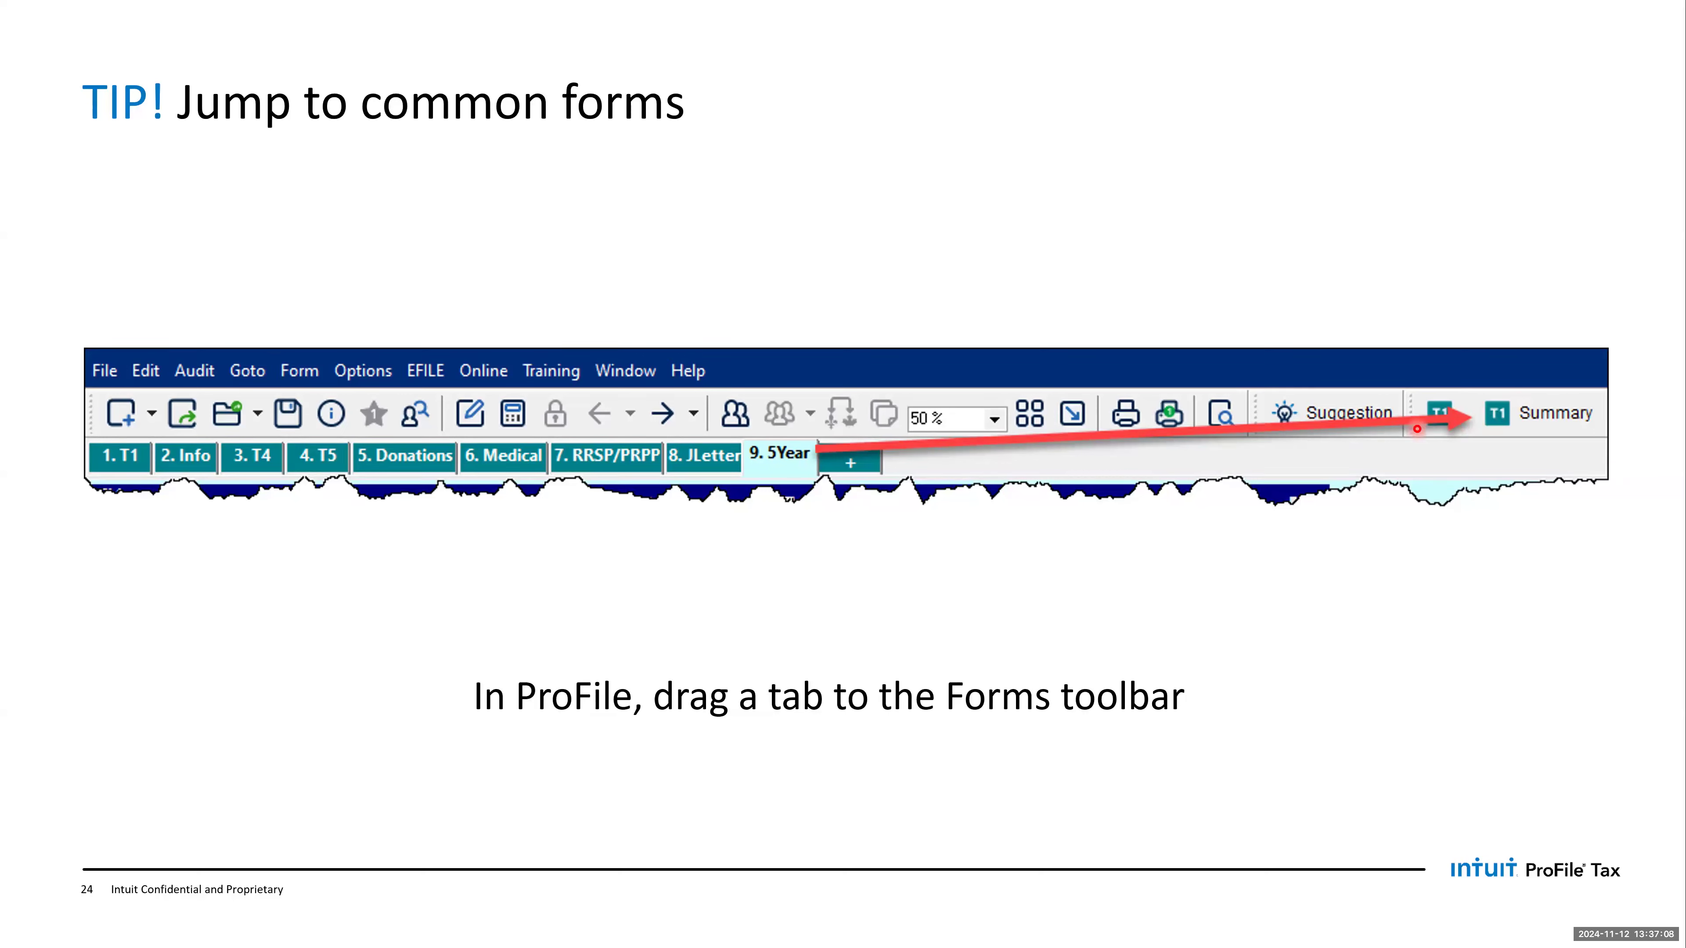
key("alt+Tab")
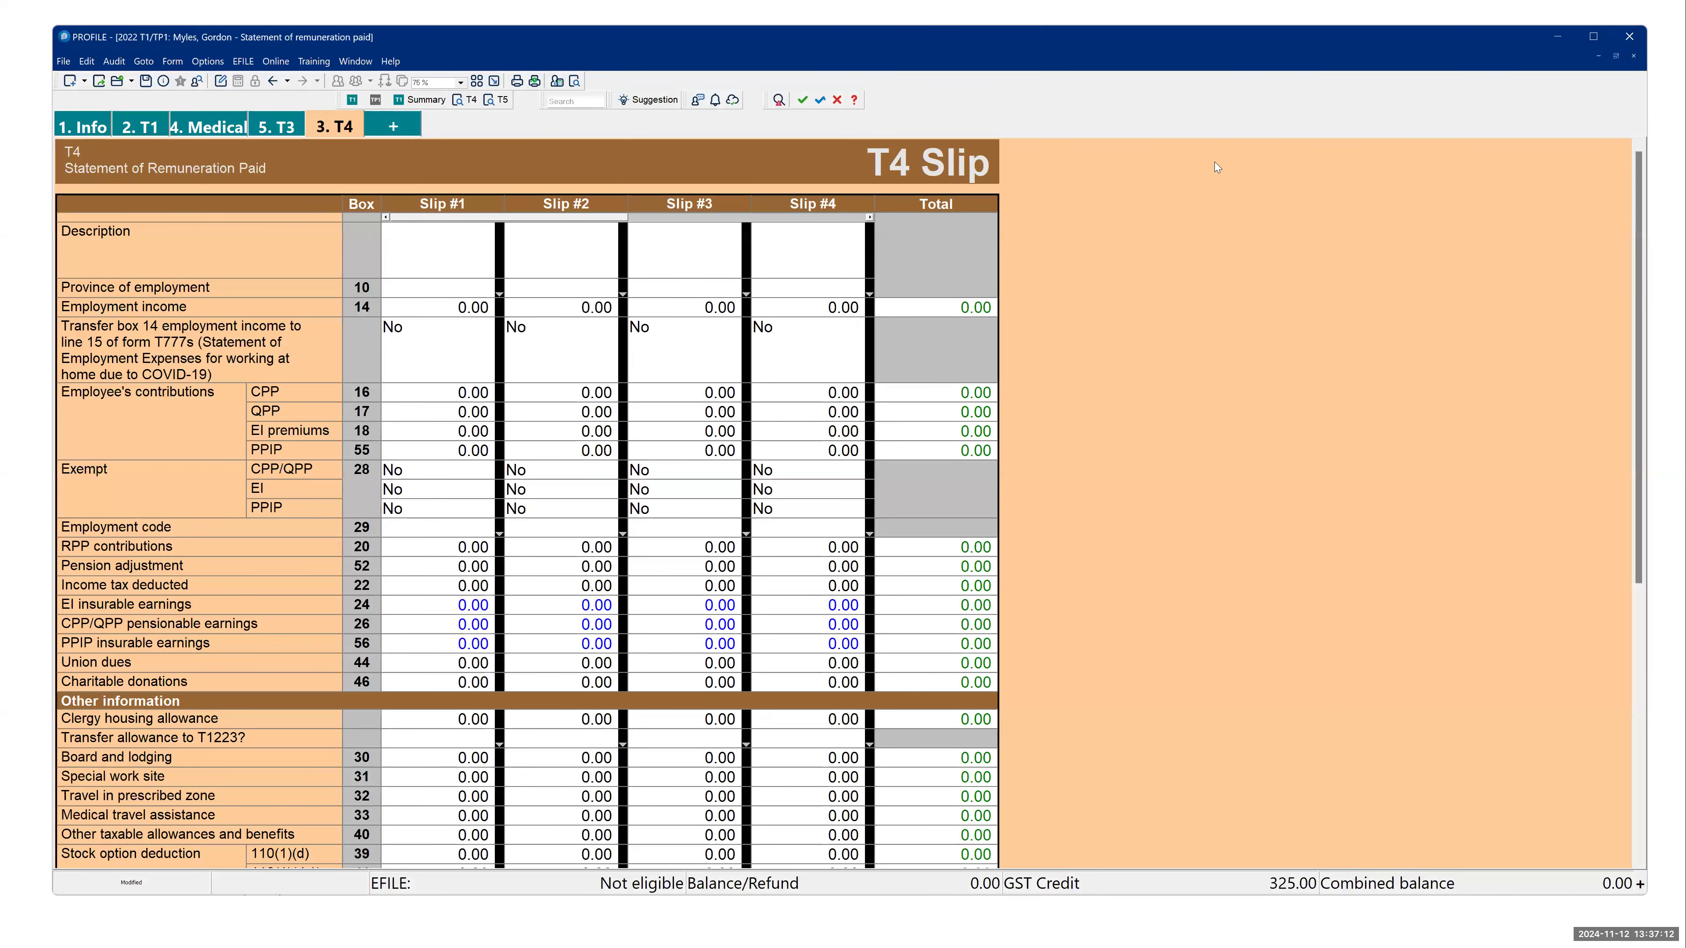
- Open the 5Year tax summary through Form Explorer and add it to the Forms toolbar as a shortcut
key("F4")
type("5")
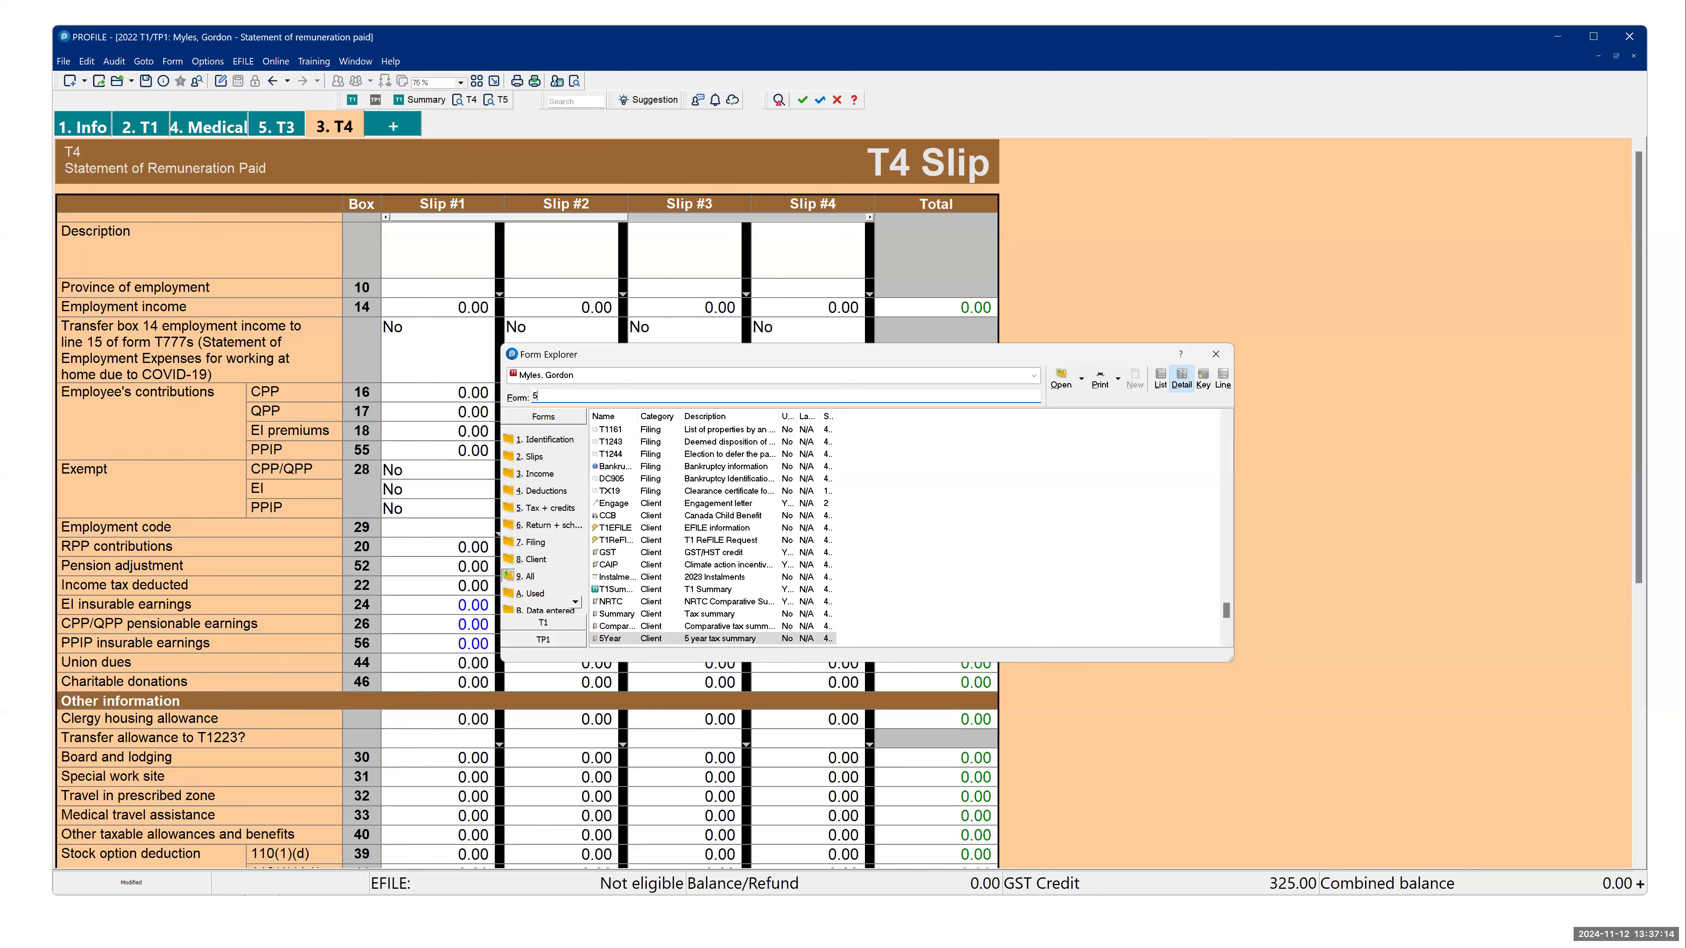
type("year")
key("Return")
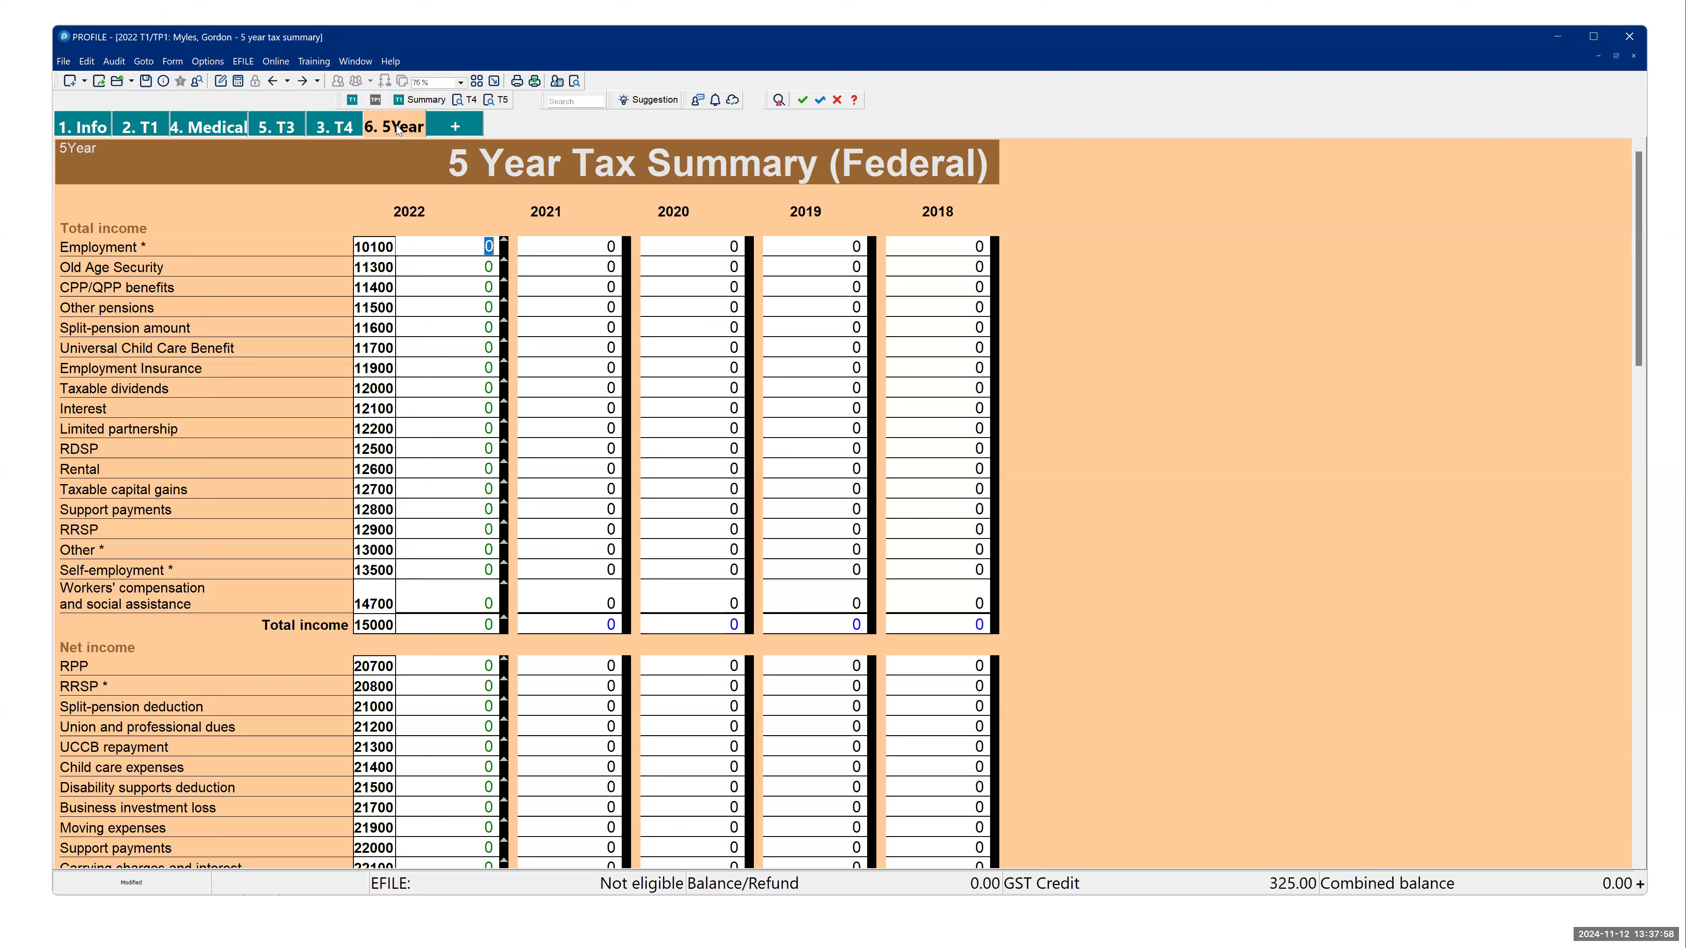
left_click_drag(398, 111, 388, 99)
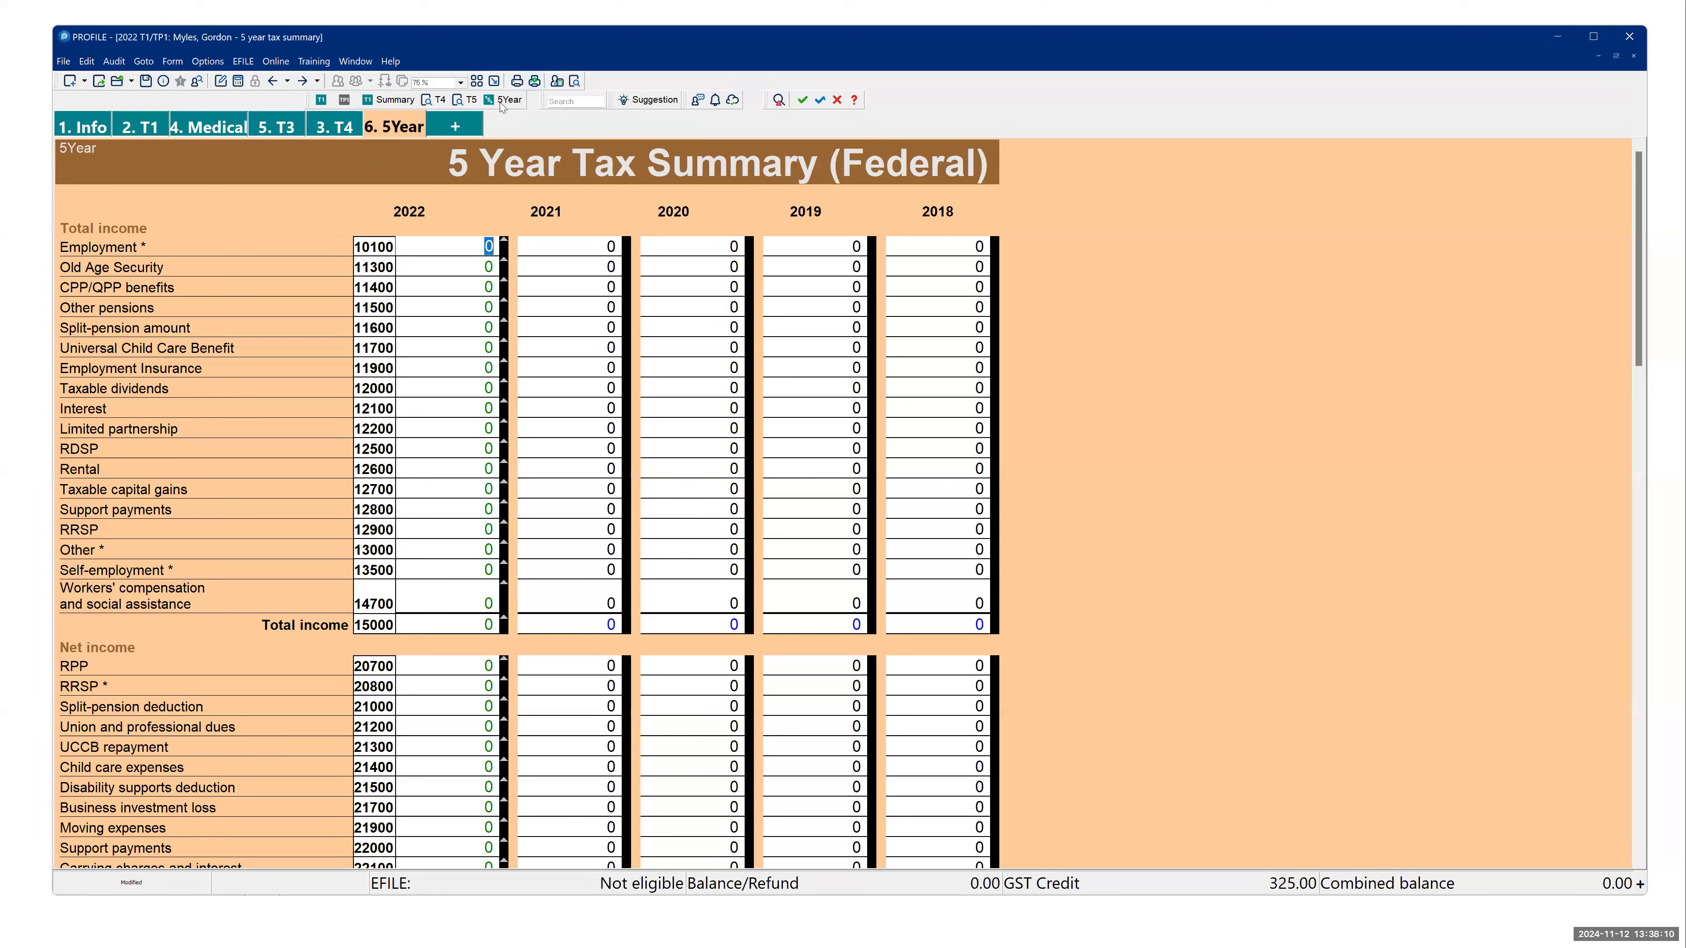
- Open the T1 Summary, T4, T5 and 5Year forms in turn using their form shortcuts
left_click(380, 105)
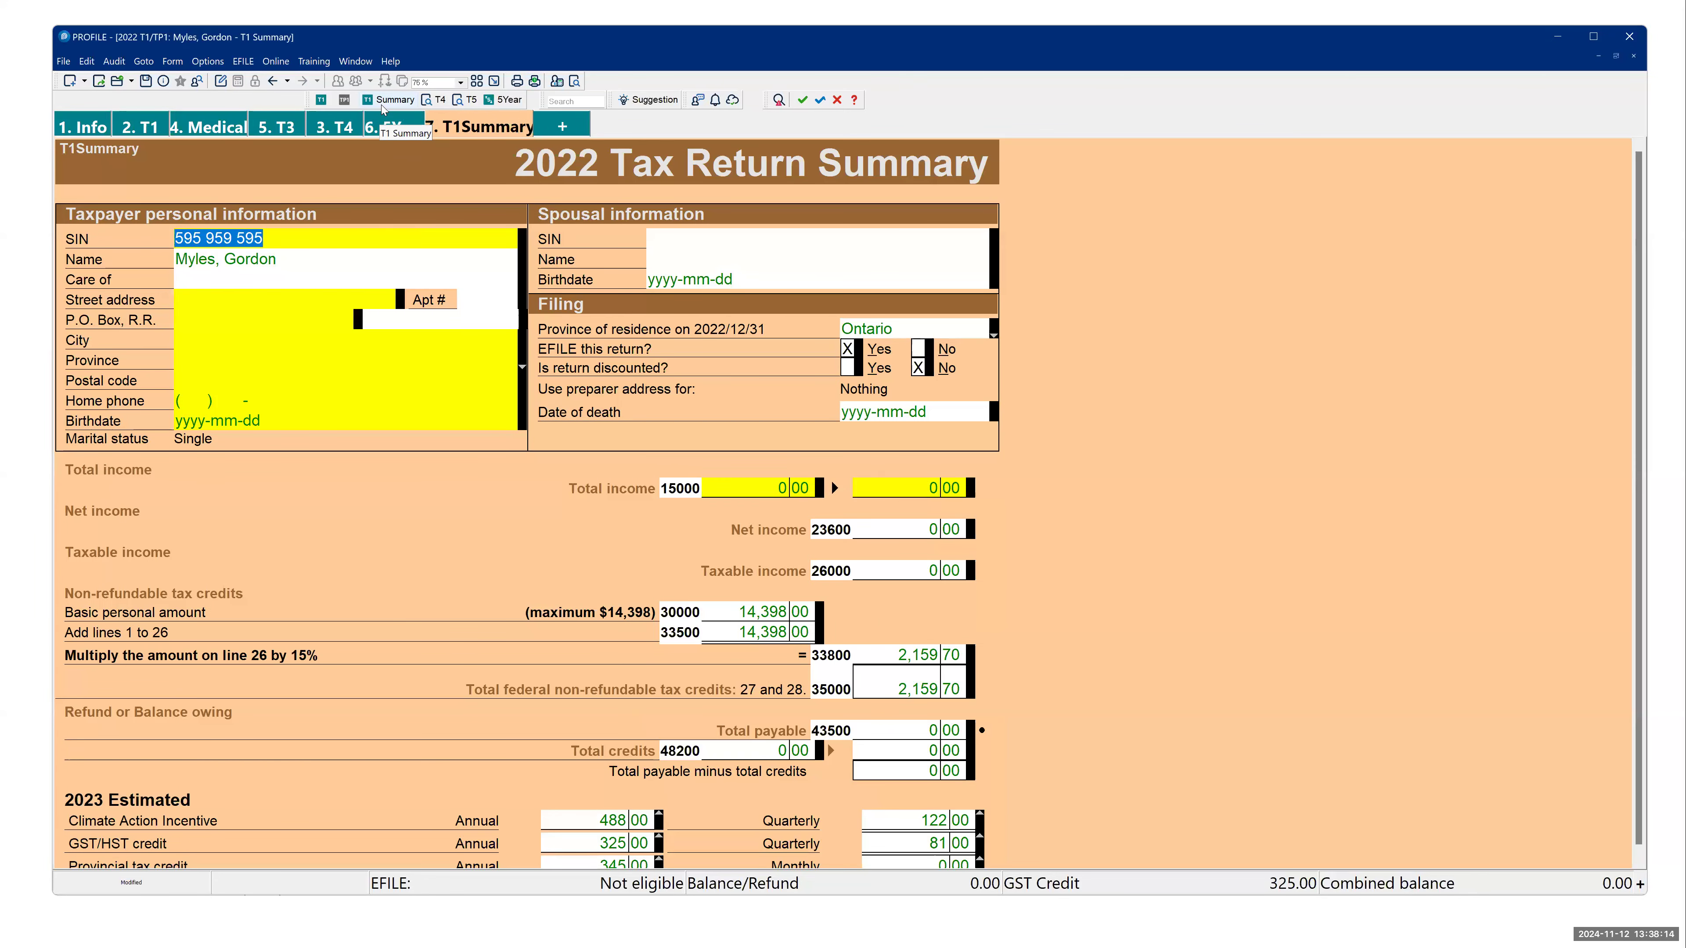
left_click(432, 100)
left_click(469, 101)
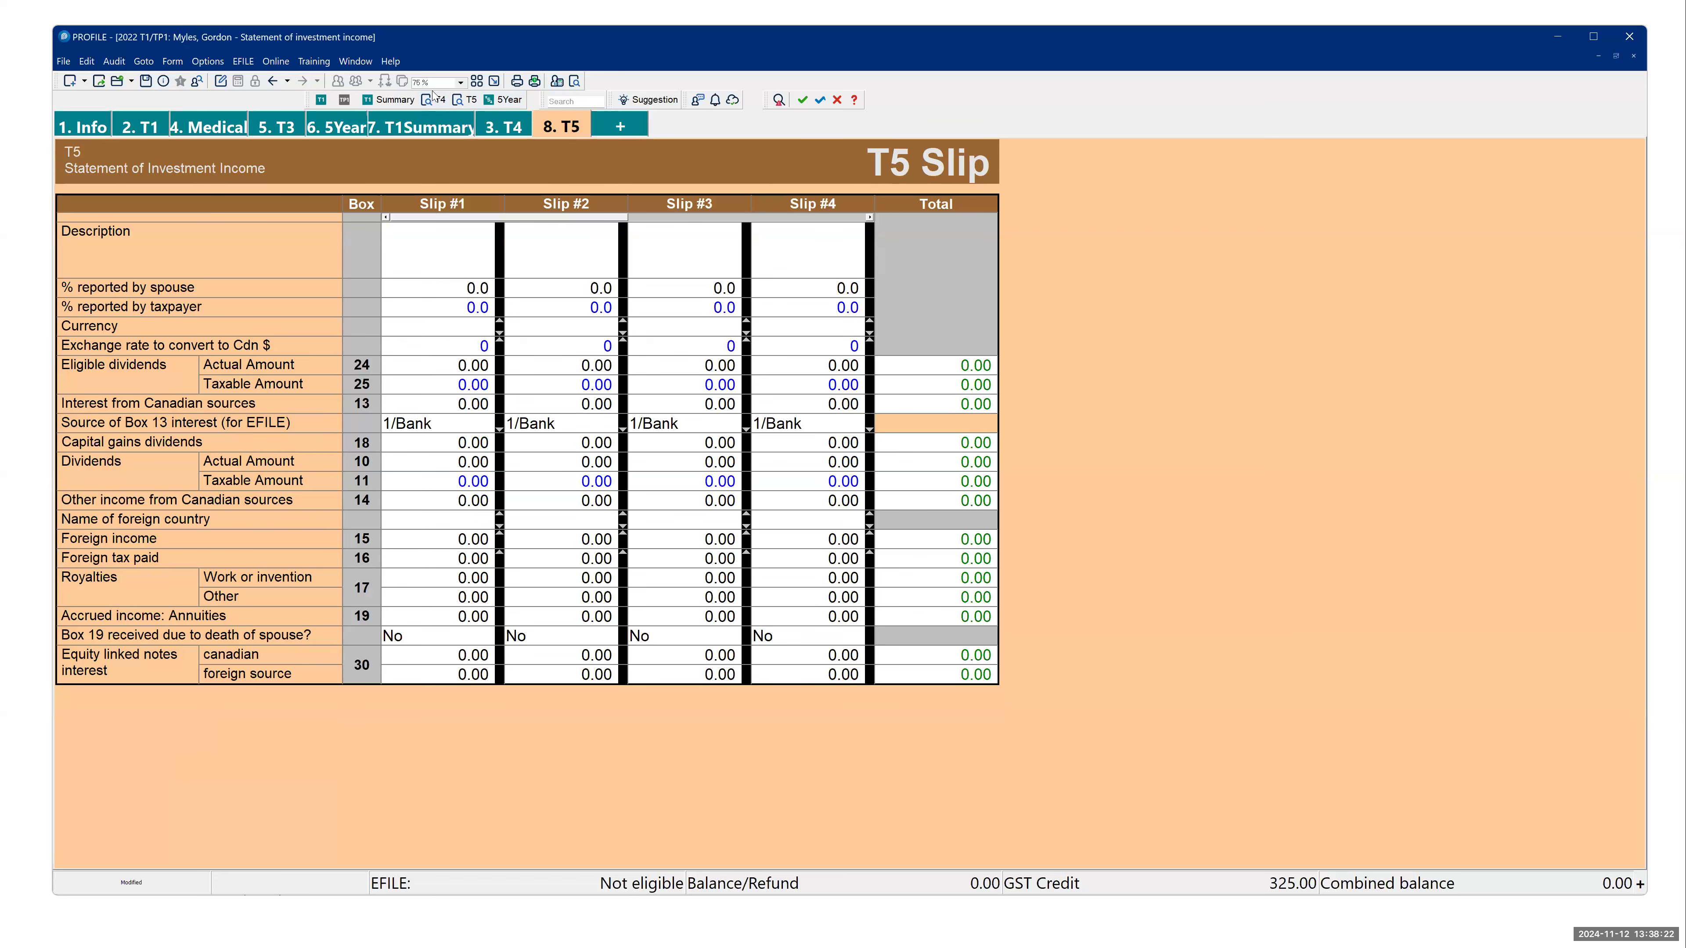
left_click(511, 101)
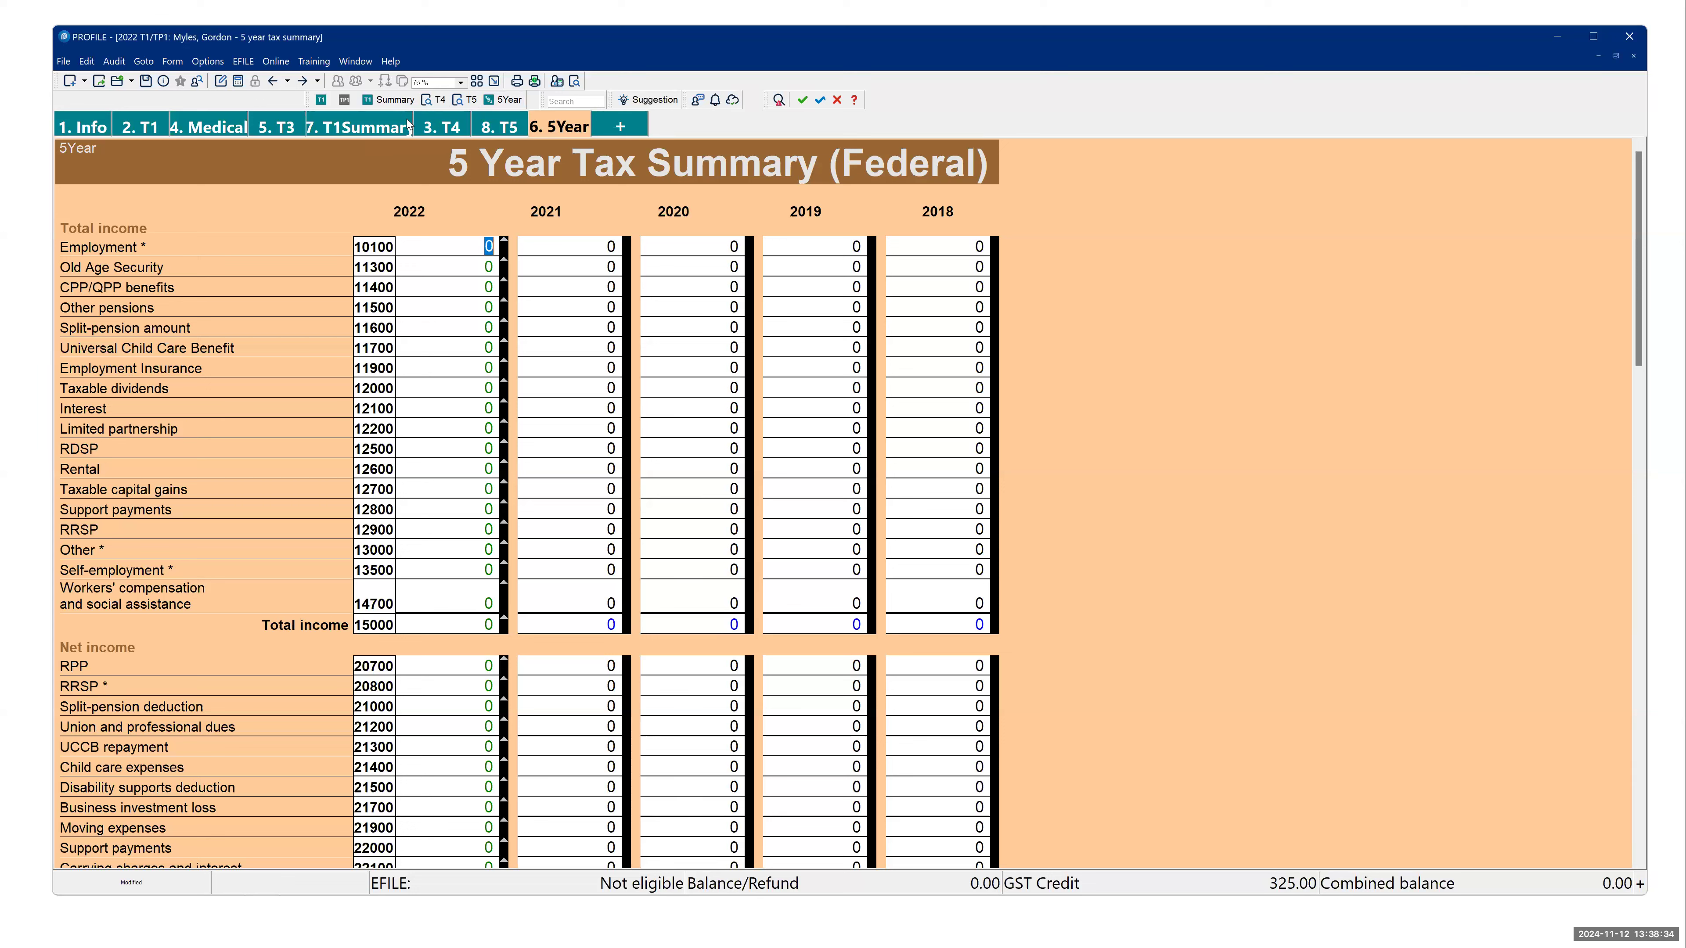
- Review the presentation's "Use QuickStart" slide and return to the 5Year form in ProFile
key("alt+Tab")
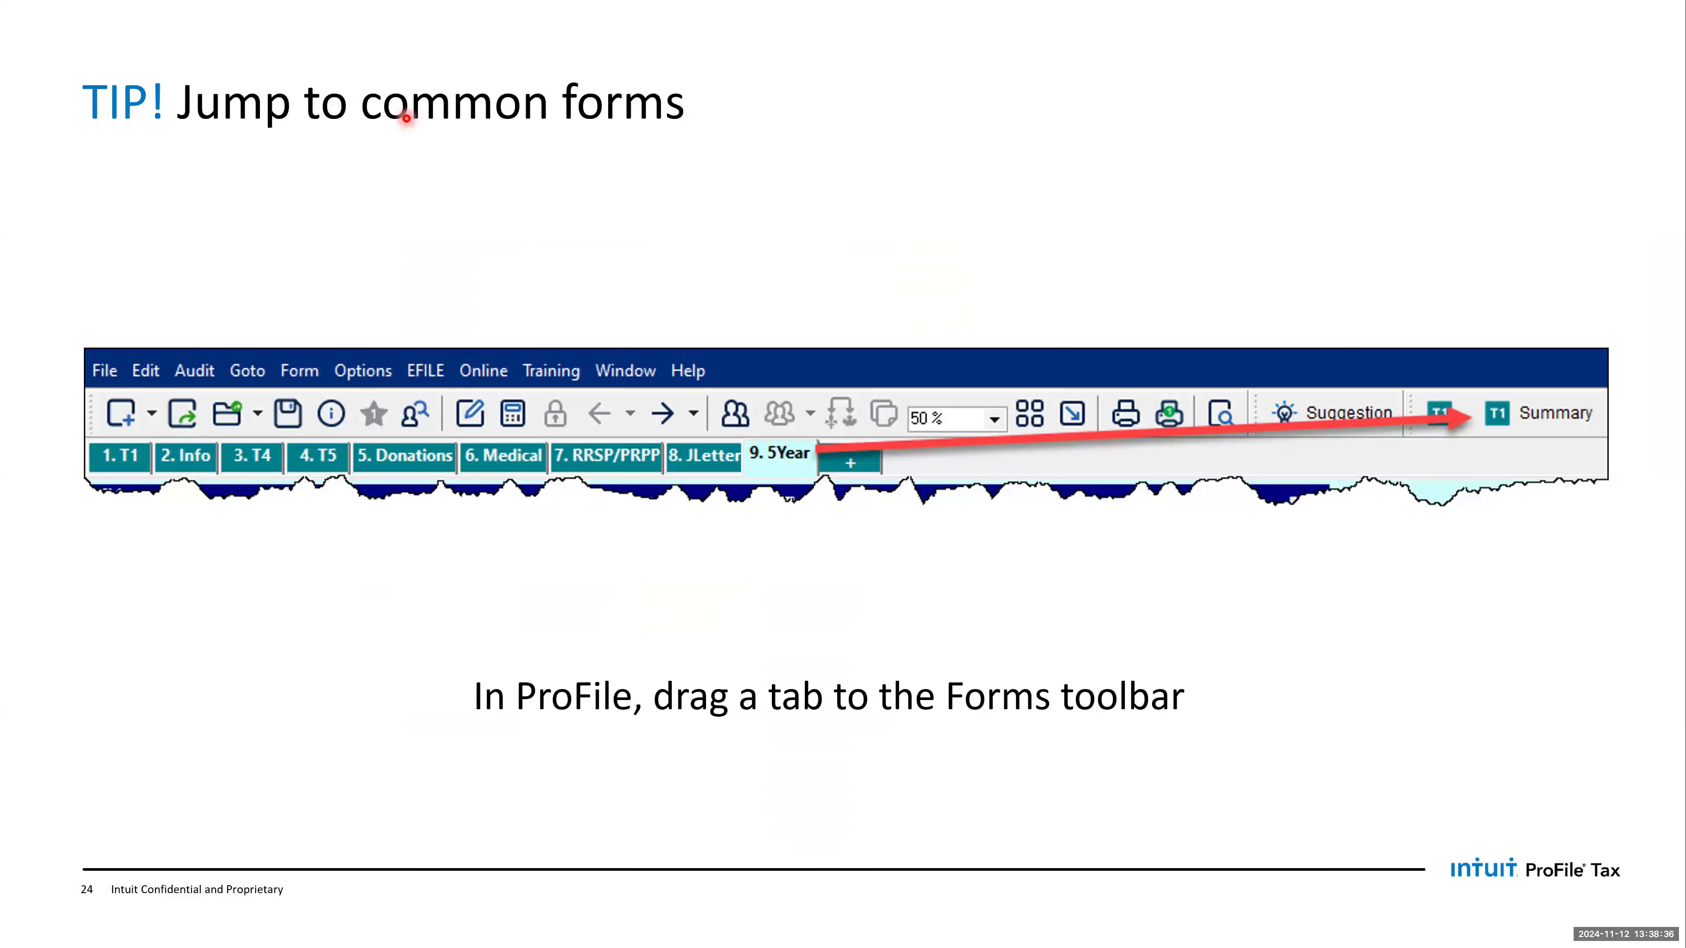
key("Right")
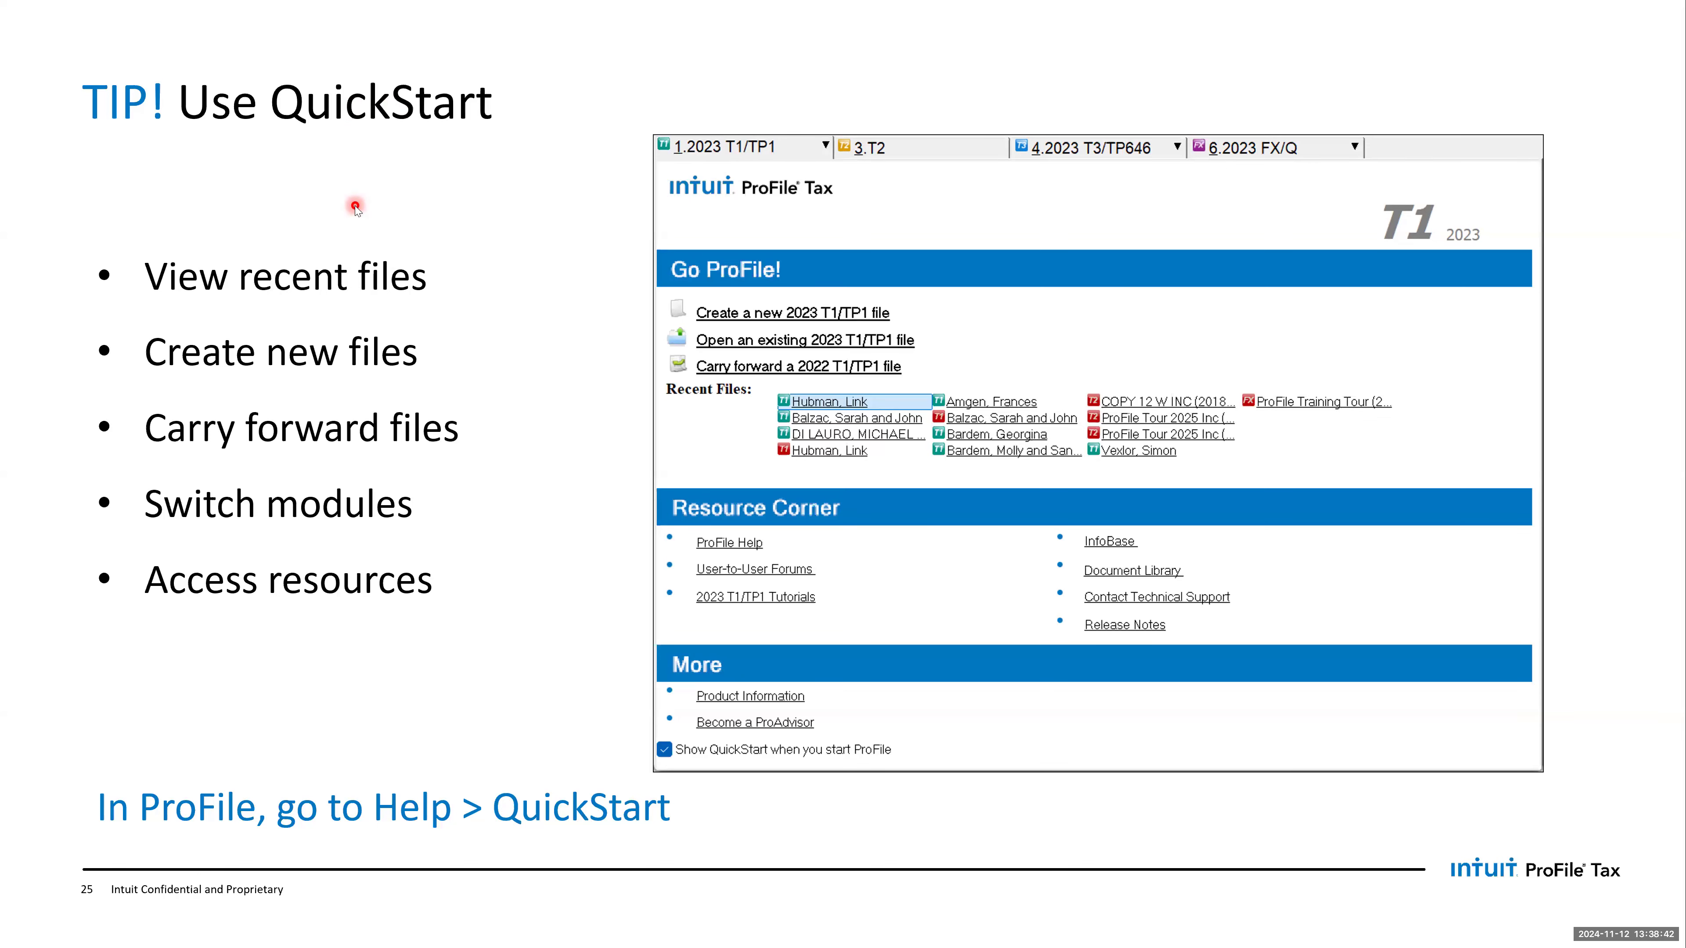
key("alt+Tab")
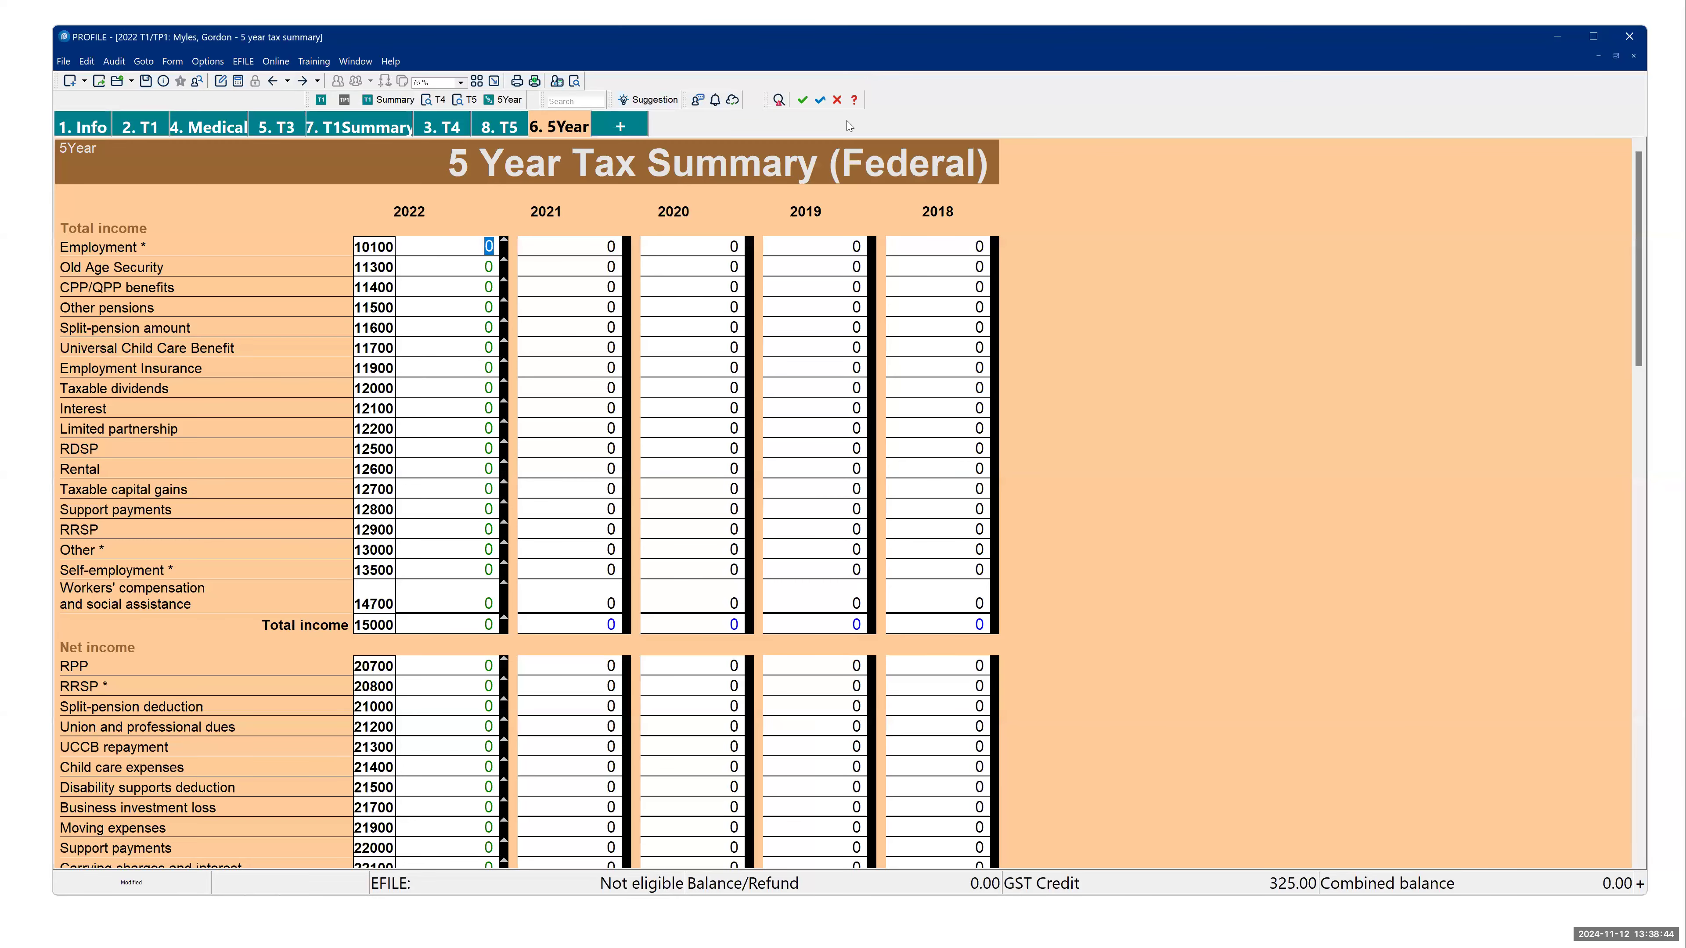
- Open QuickStart, review its T2, T3/TP646 and 2022 T1/TP1 module pages, and close it
left_click(384, 62)
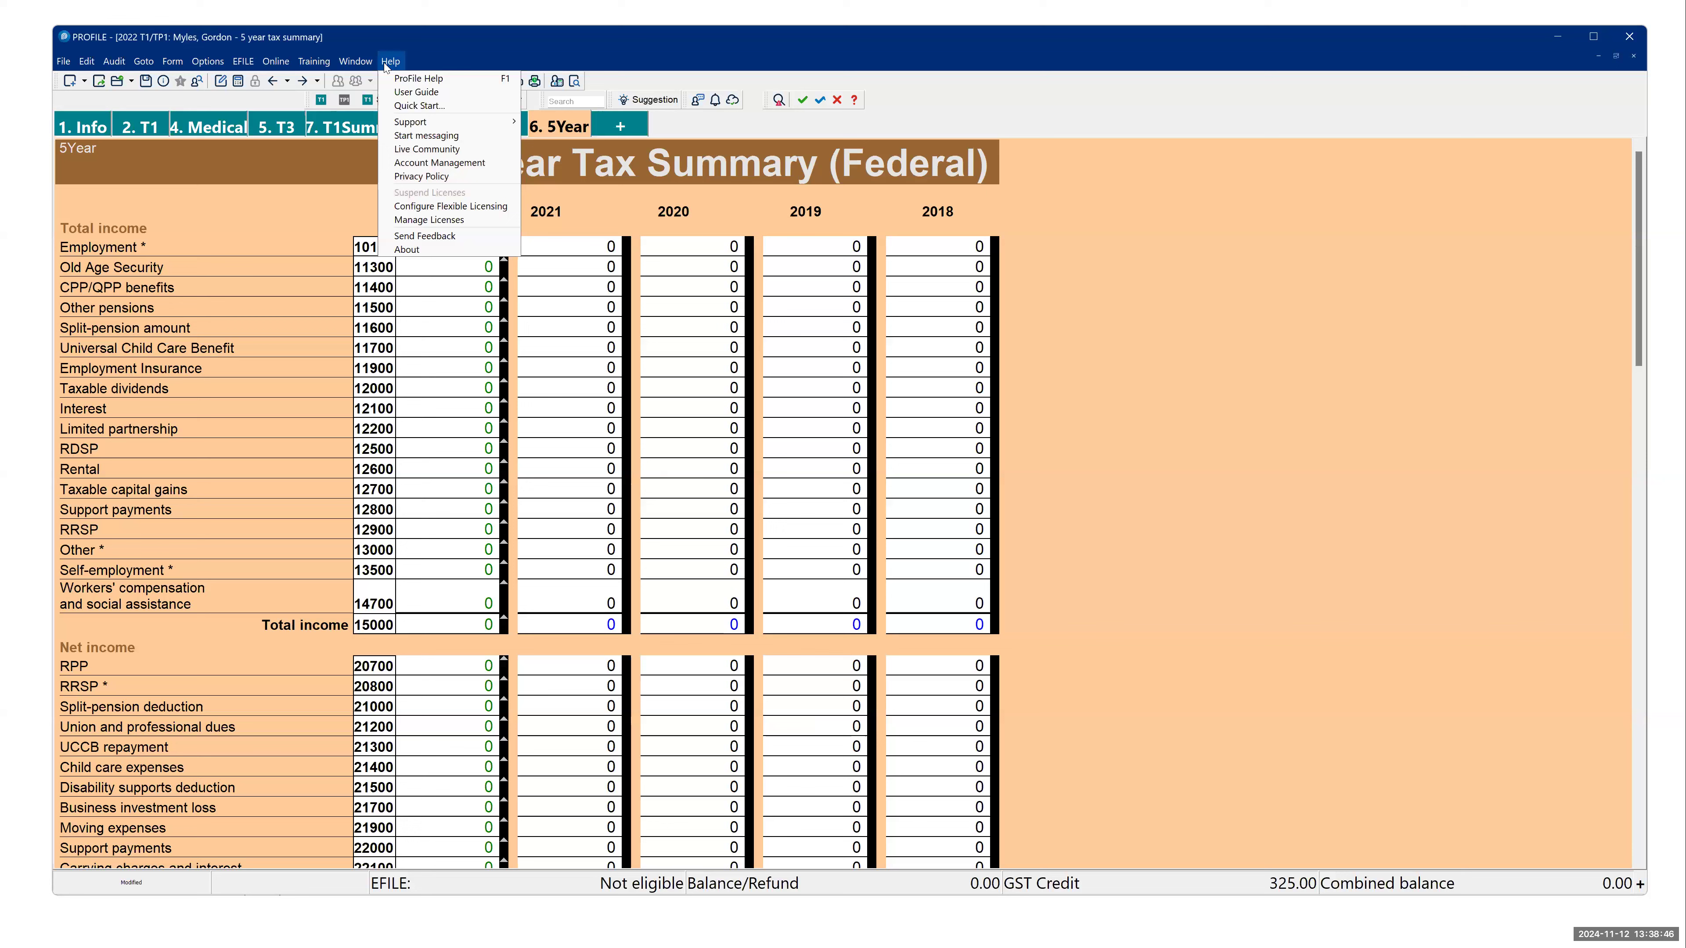
left_click(418, 107)
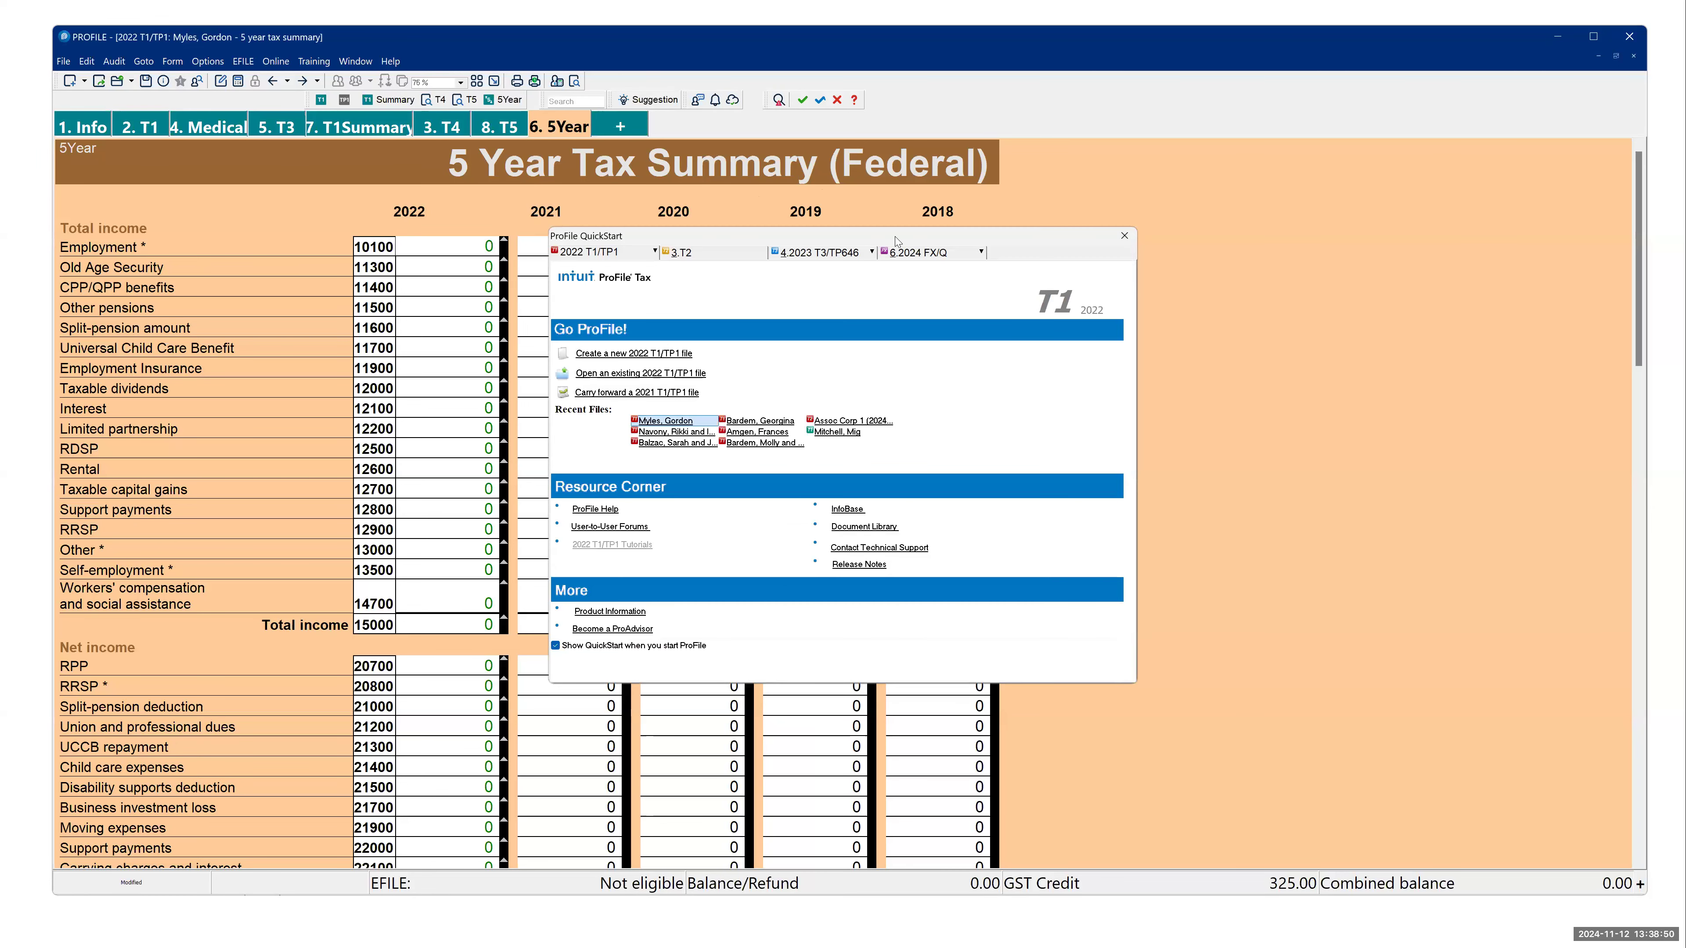
left_click_drag(894, 236, 833, 231)
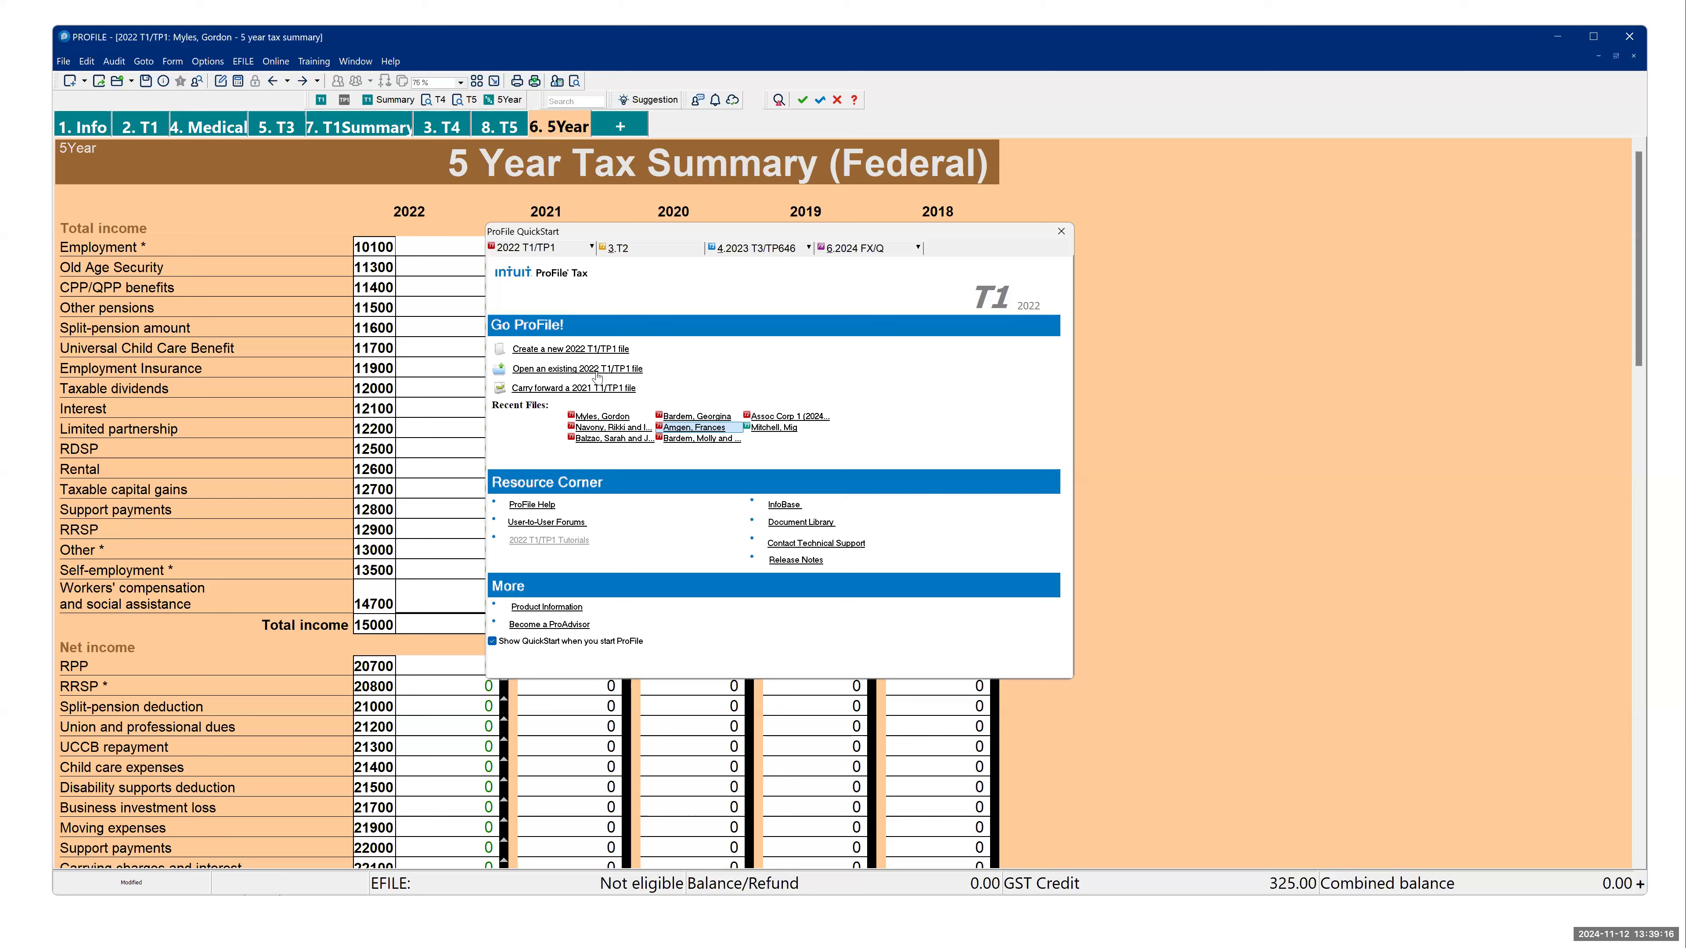
left_click(638, 251)
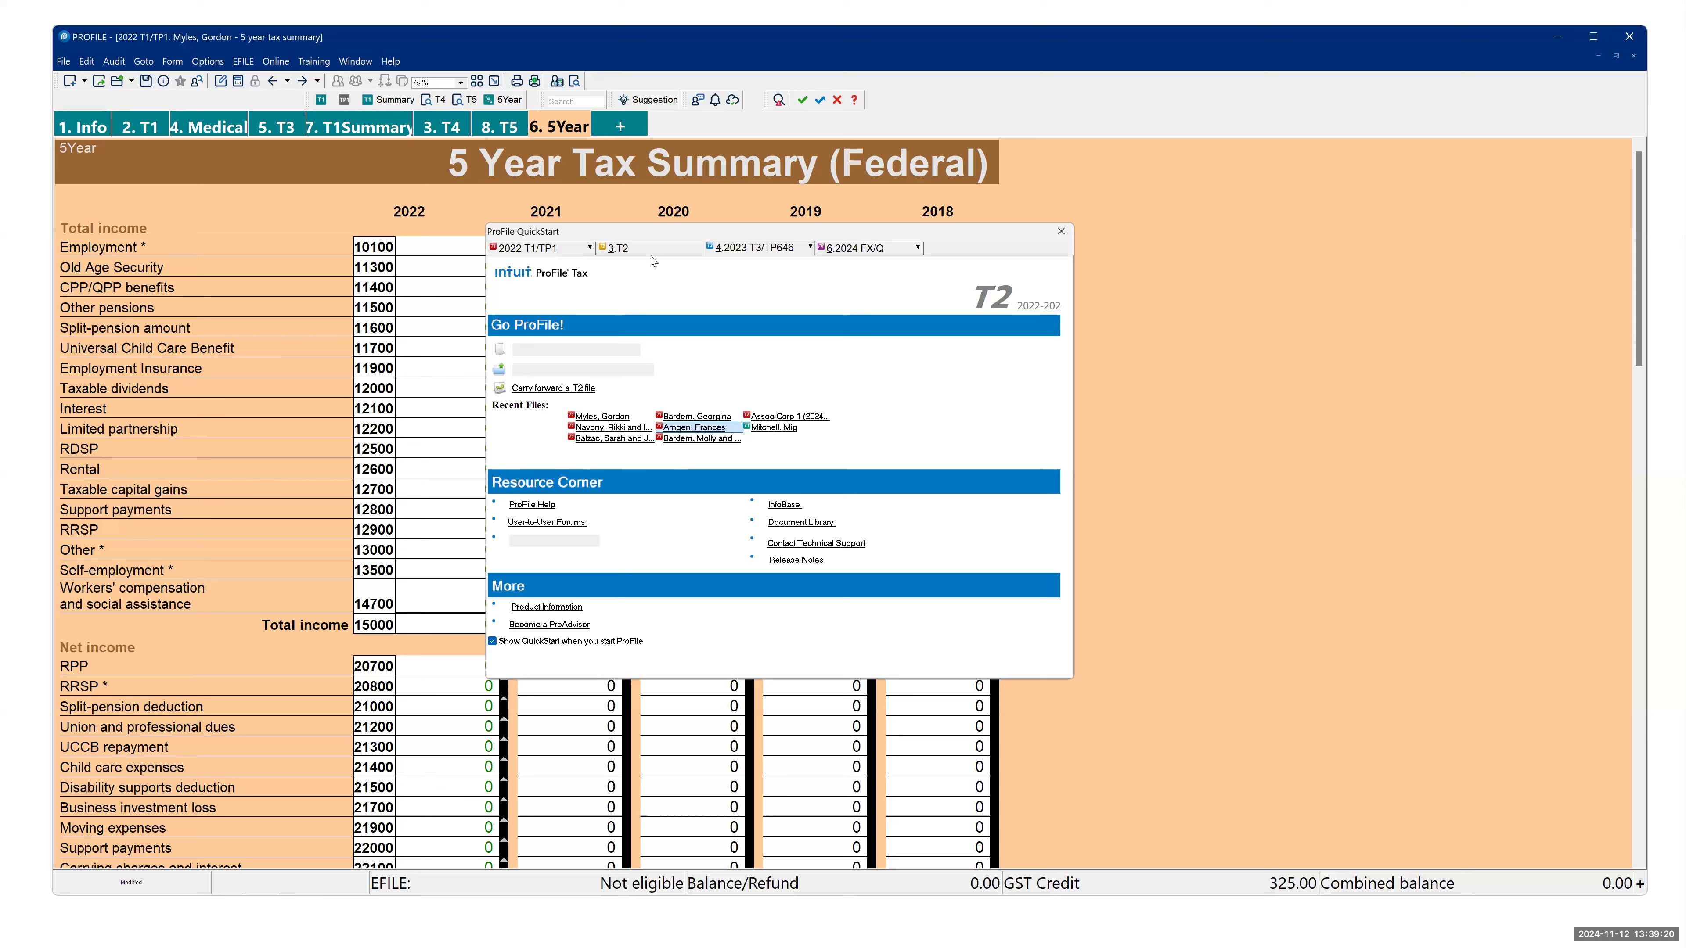
left_click(712, 256)
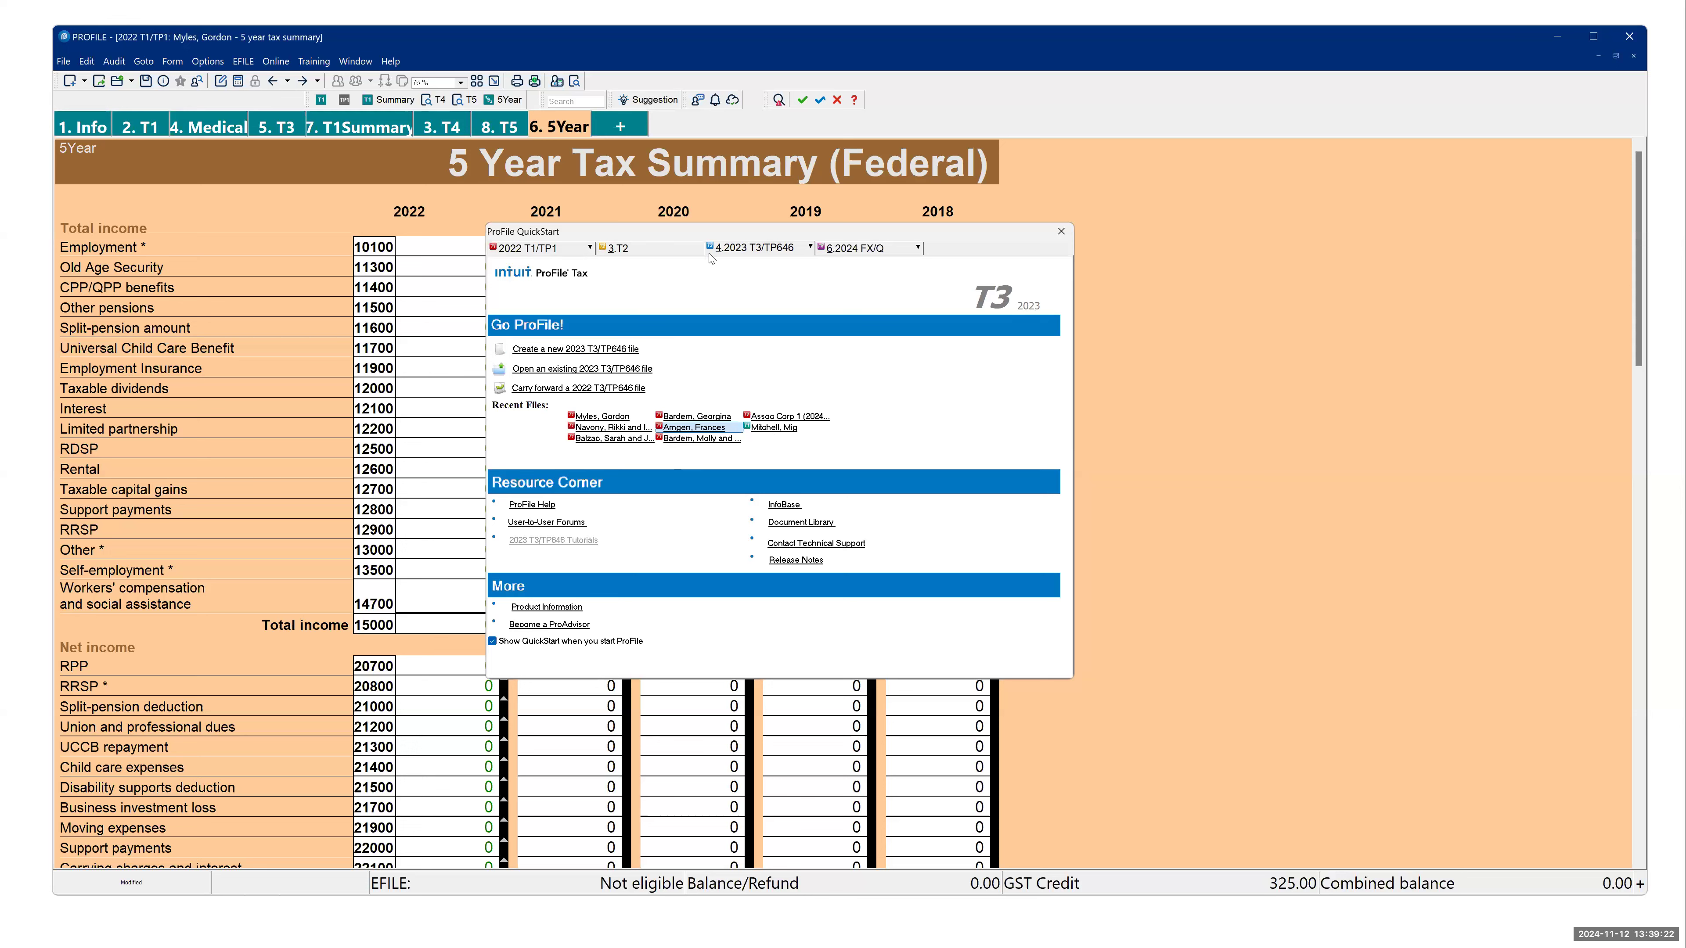
left_click(675, 254)
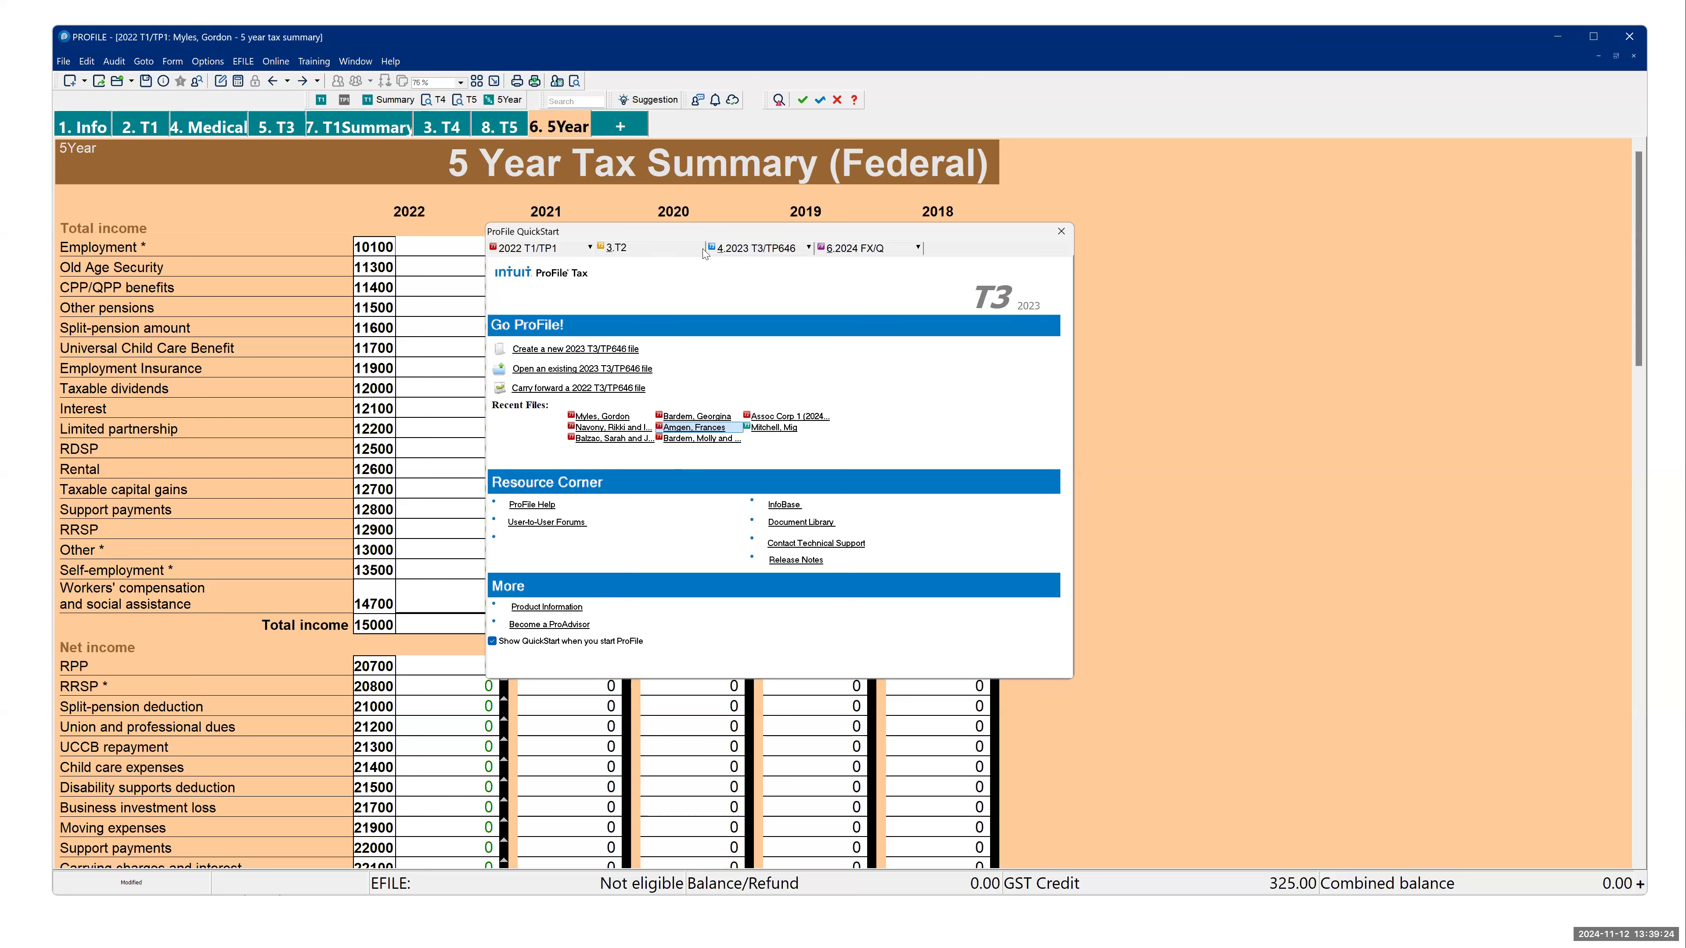
left_click(734, 251)
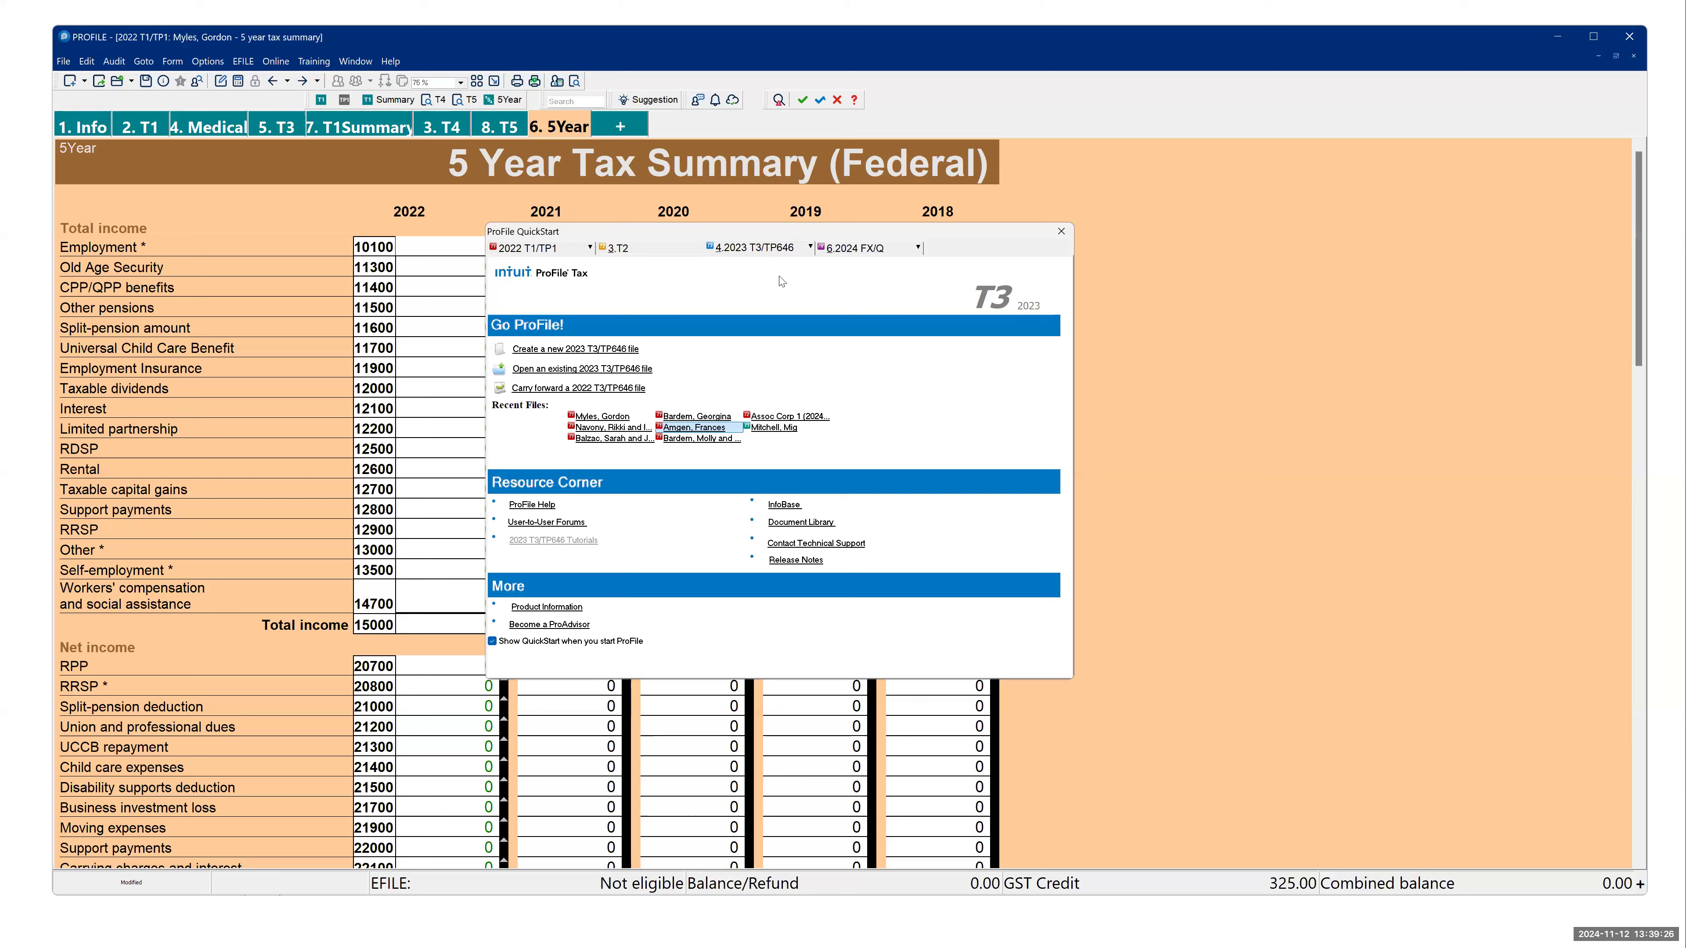
left_click(591, 253)
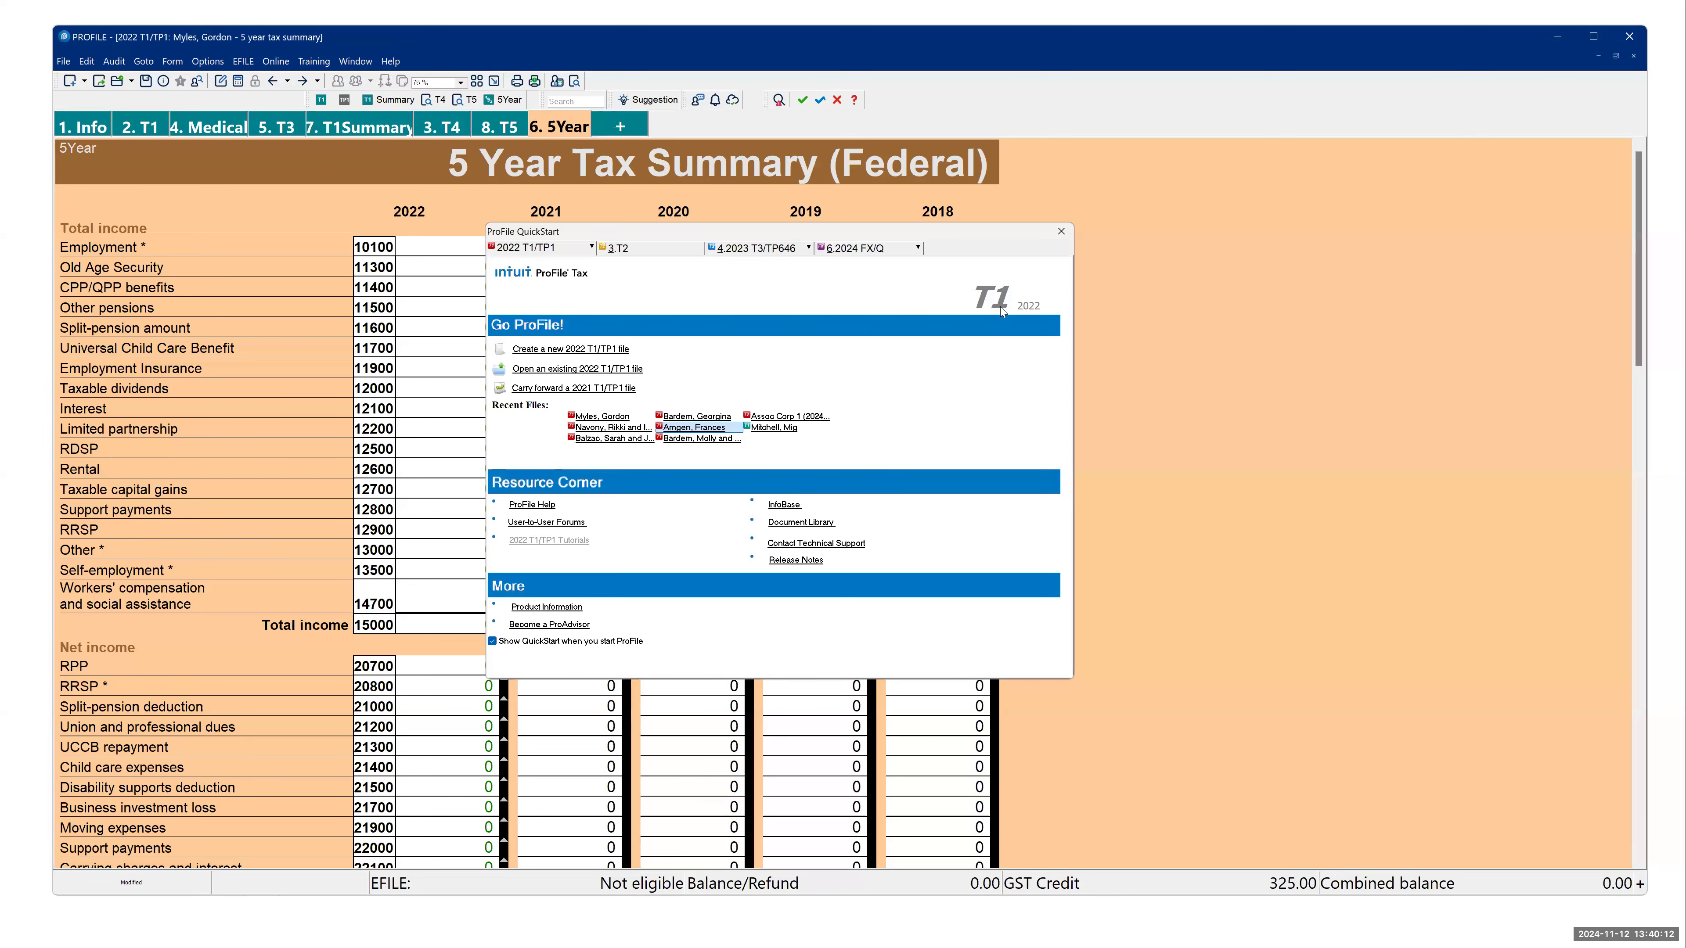
left_click(1064, 230)
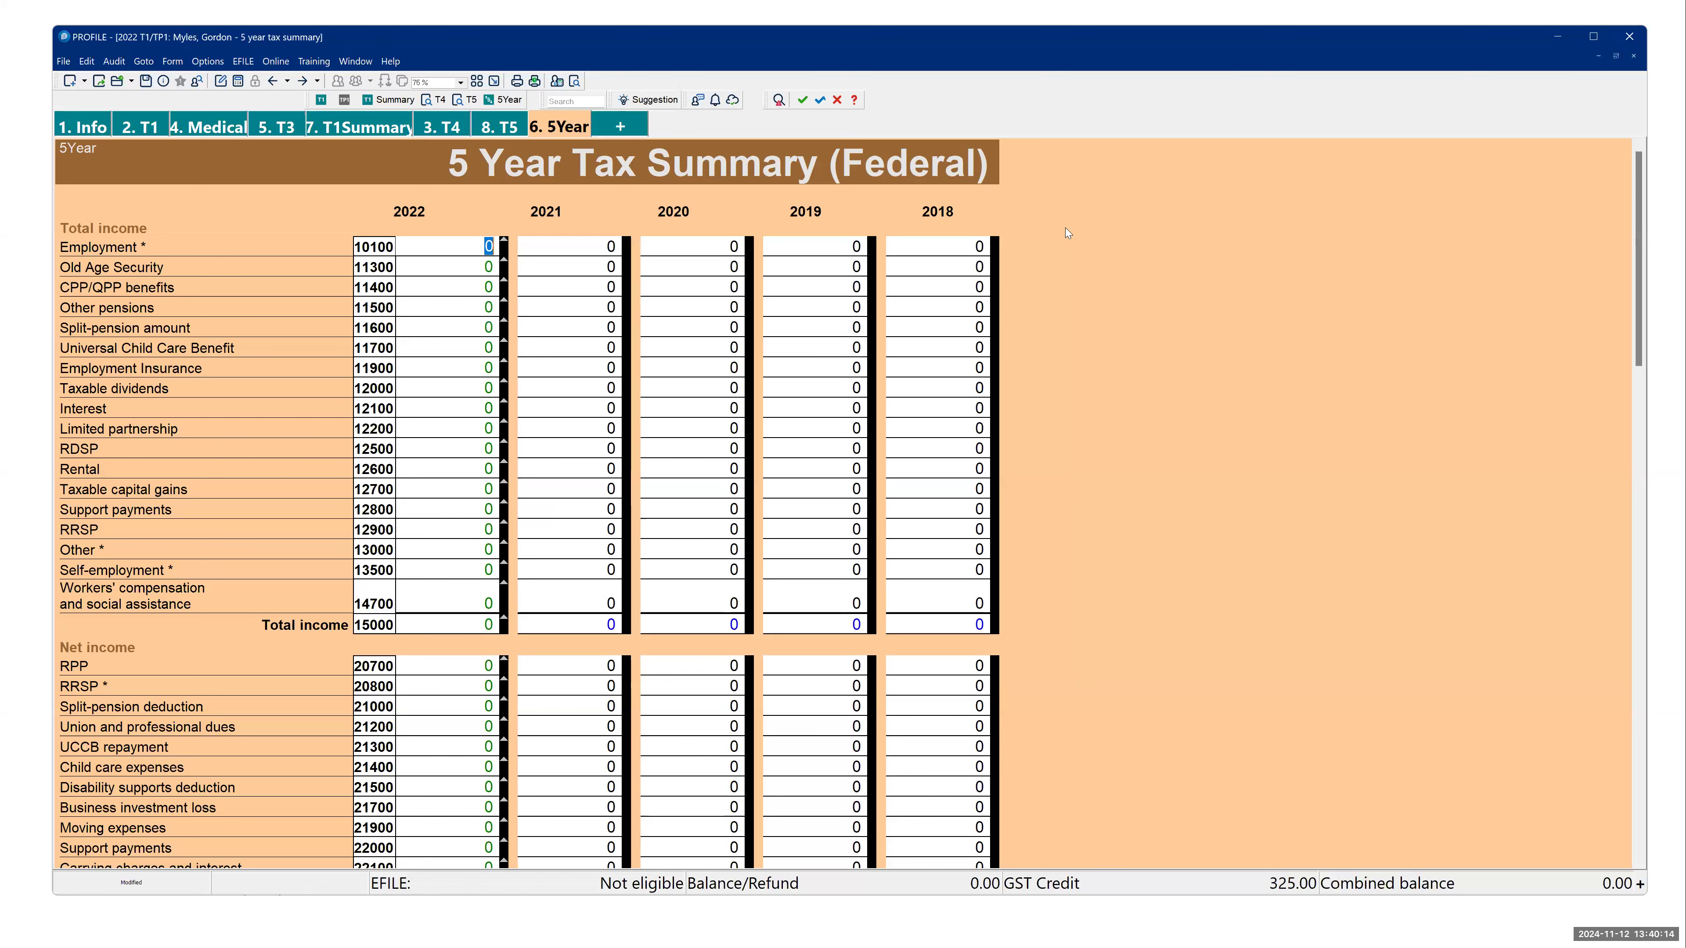
- Open QuickStart in ProFile, switch to the presentation to review "The auditor" slide, and return to ProFile
left_click(392, 59)
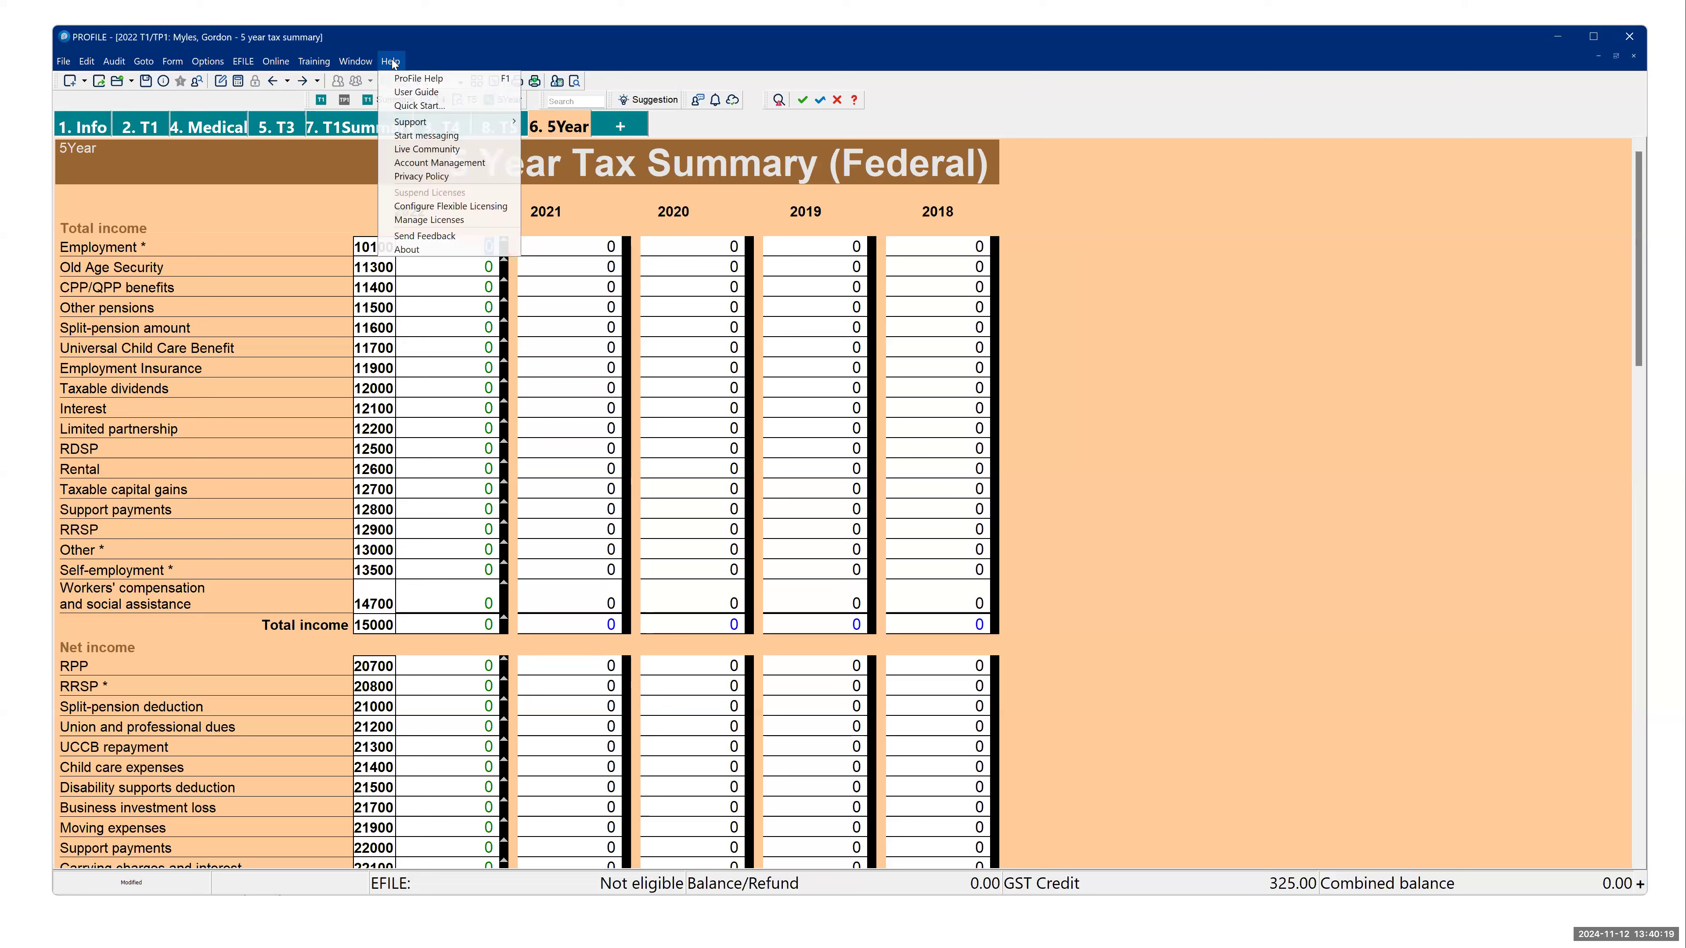
left_click(426, 106)
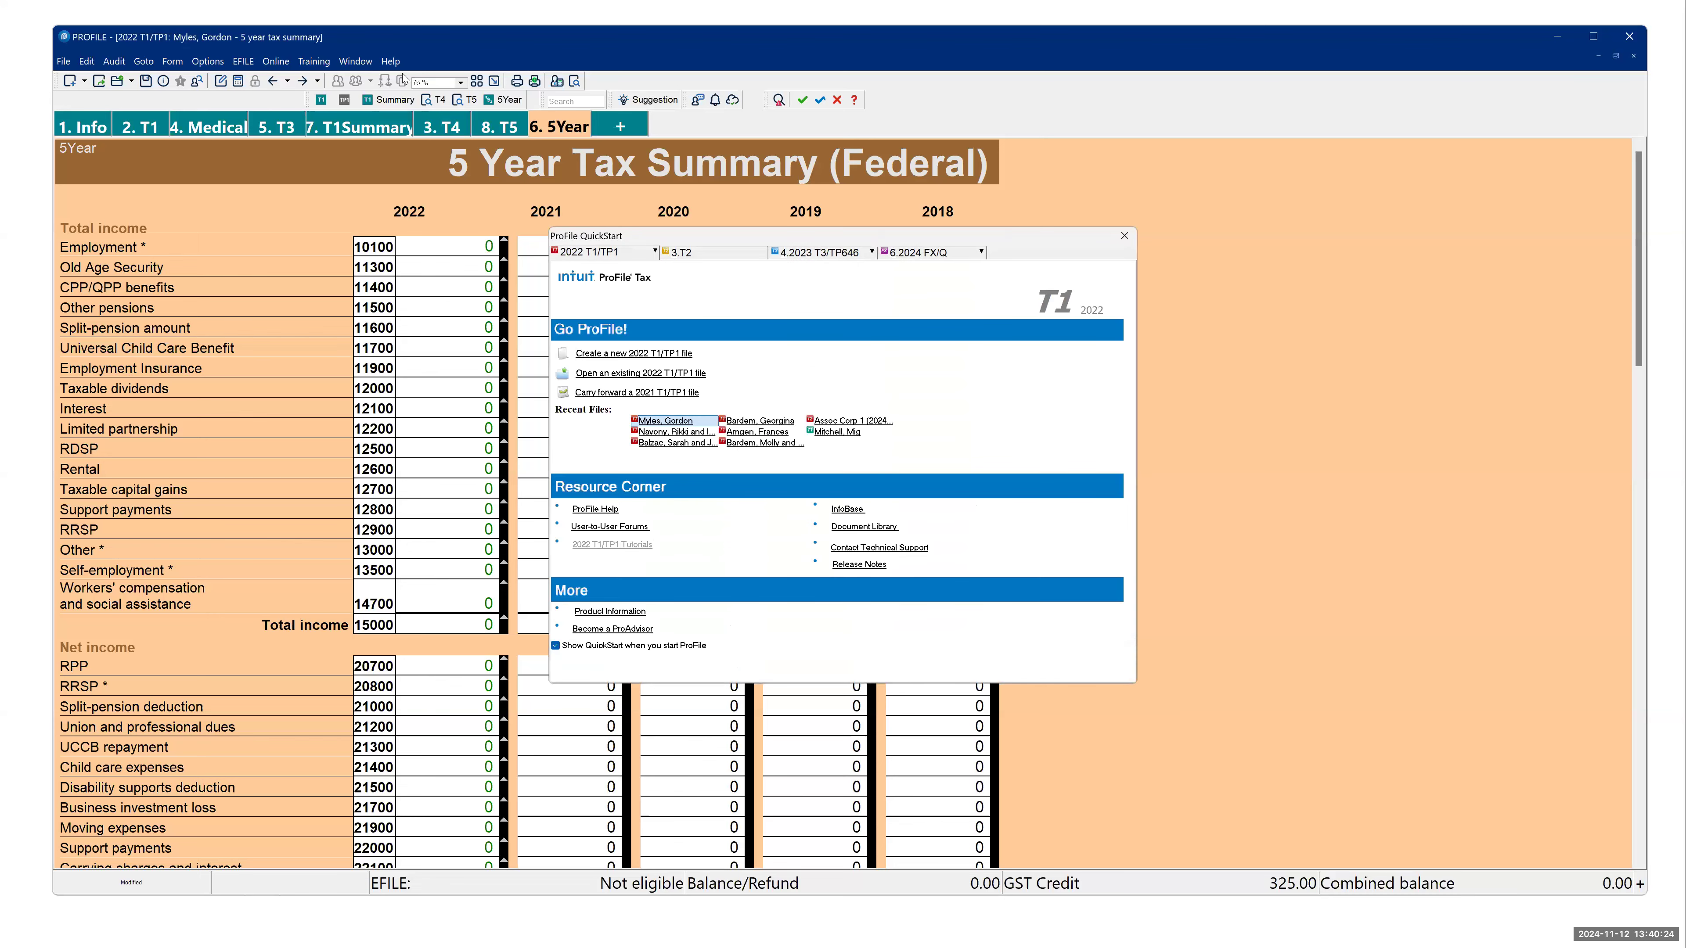
key("alt+Tab")
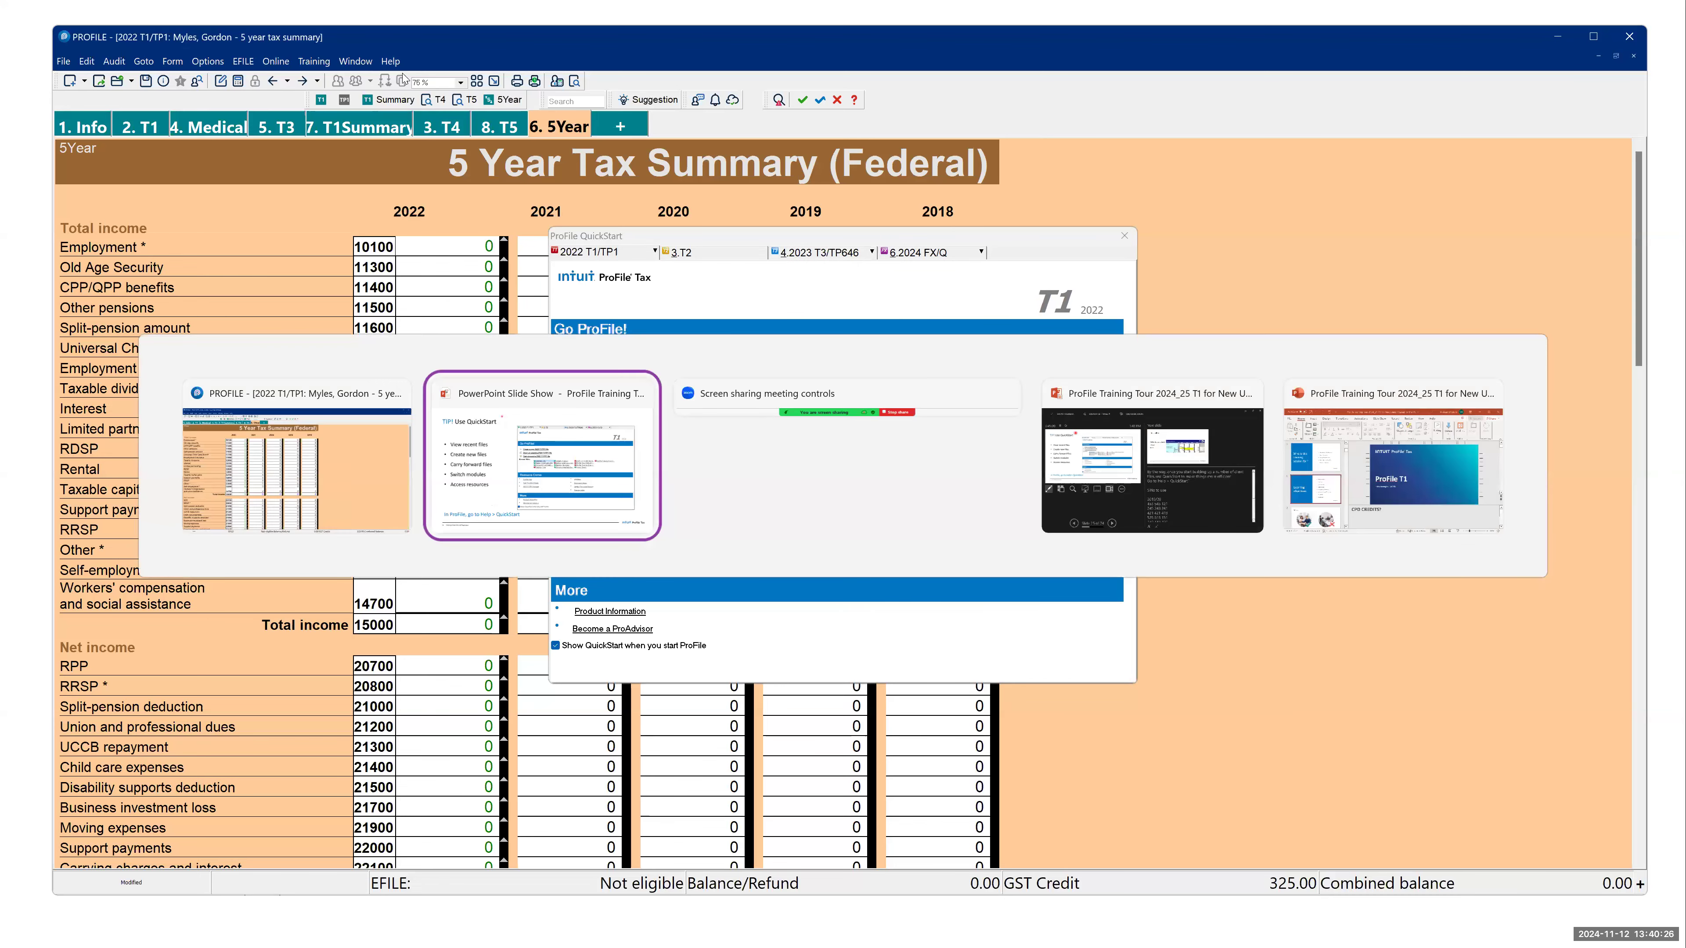
key("Right")
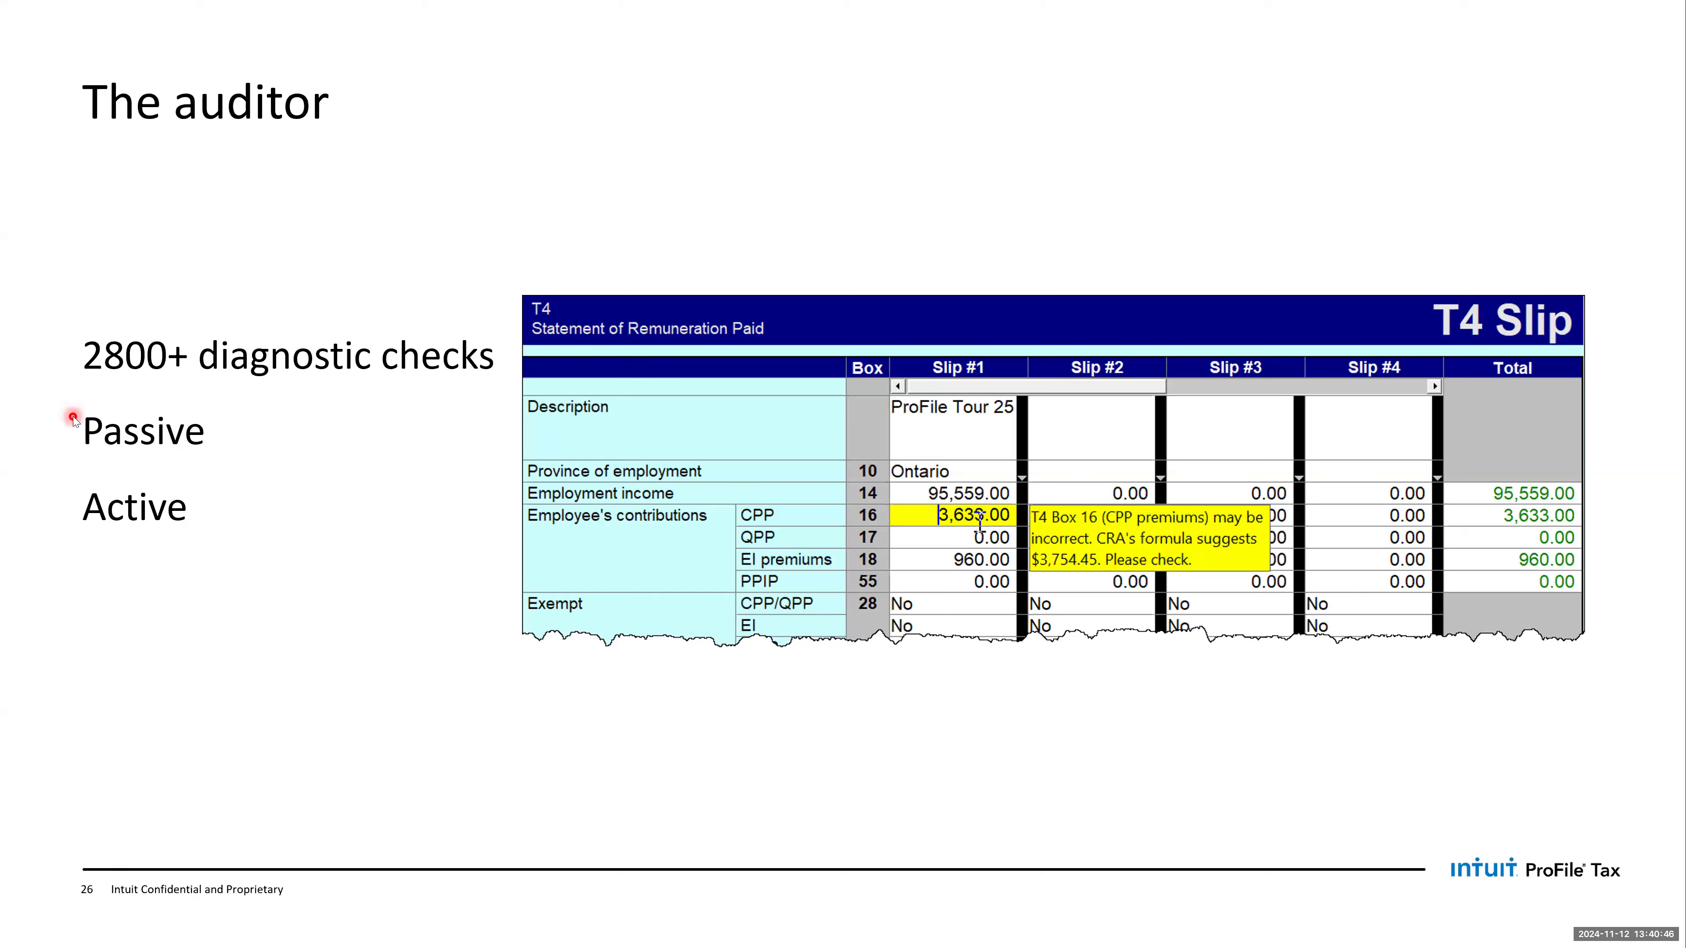
key("alt+Tab")
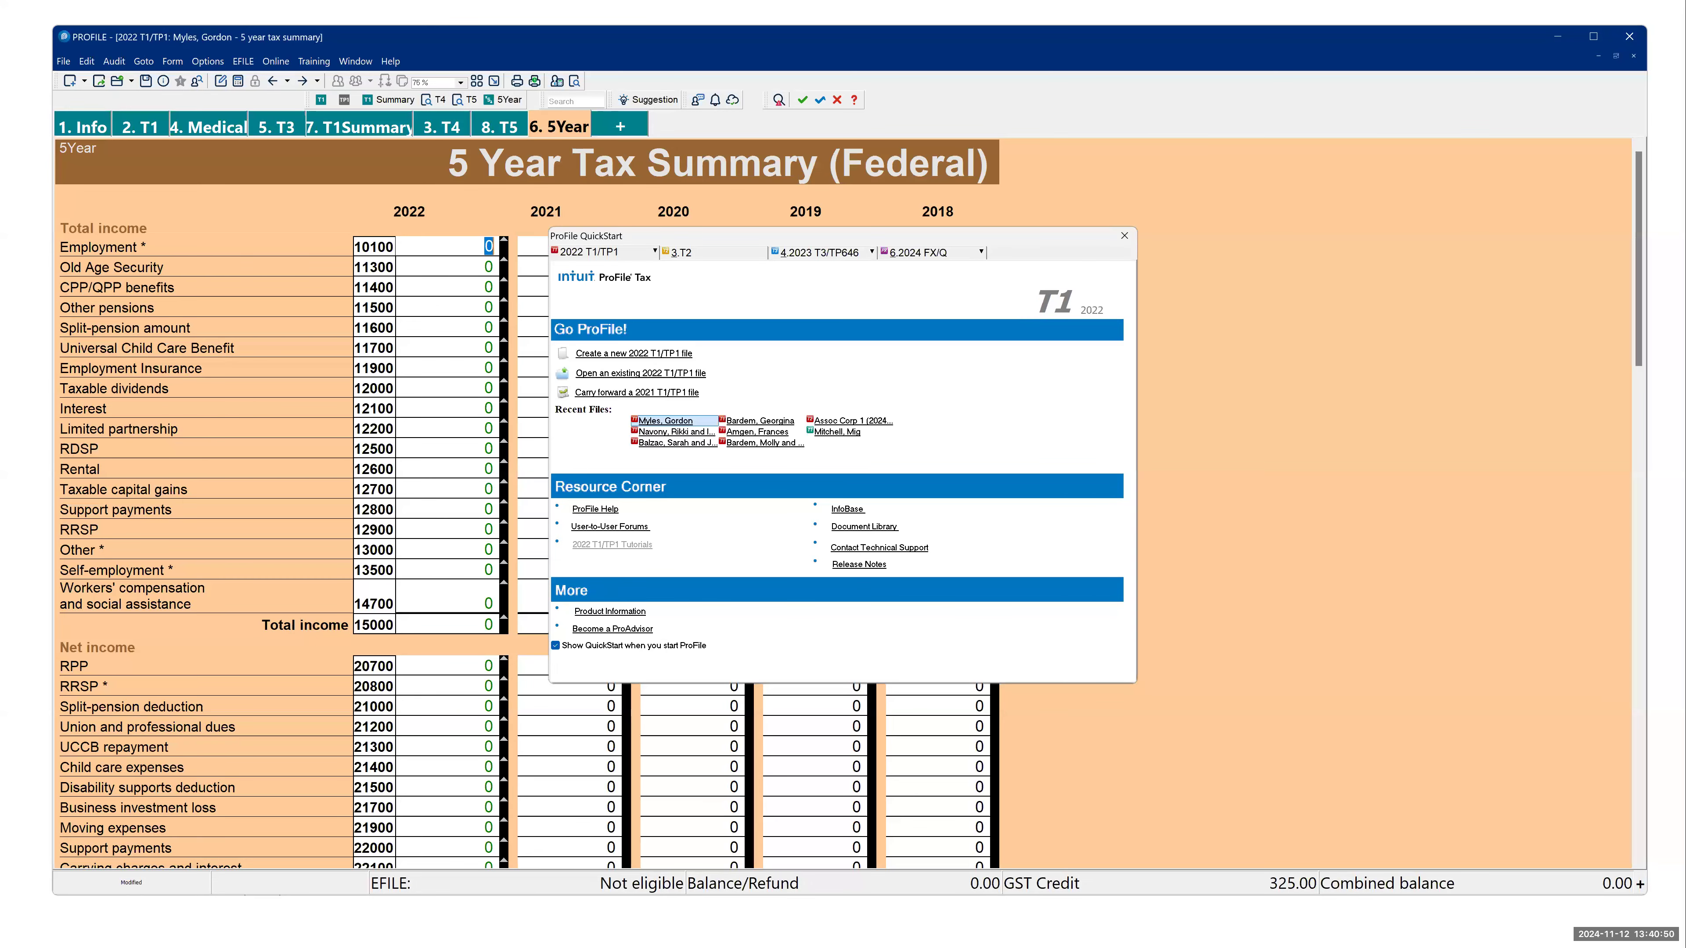
- Close QuickStart, open the Info form and inspect the passive audit message on the yellow Street address field
left_click(1121, 236)
left_click(83, 127)
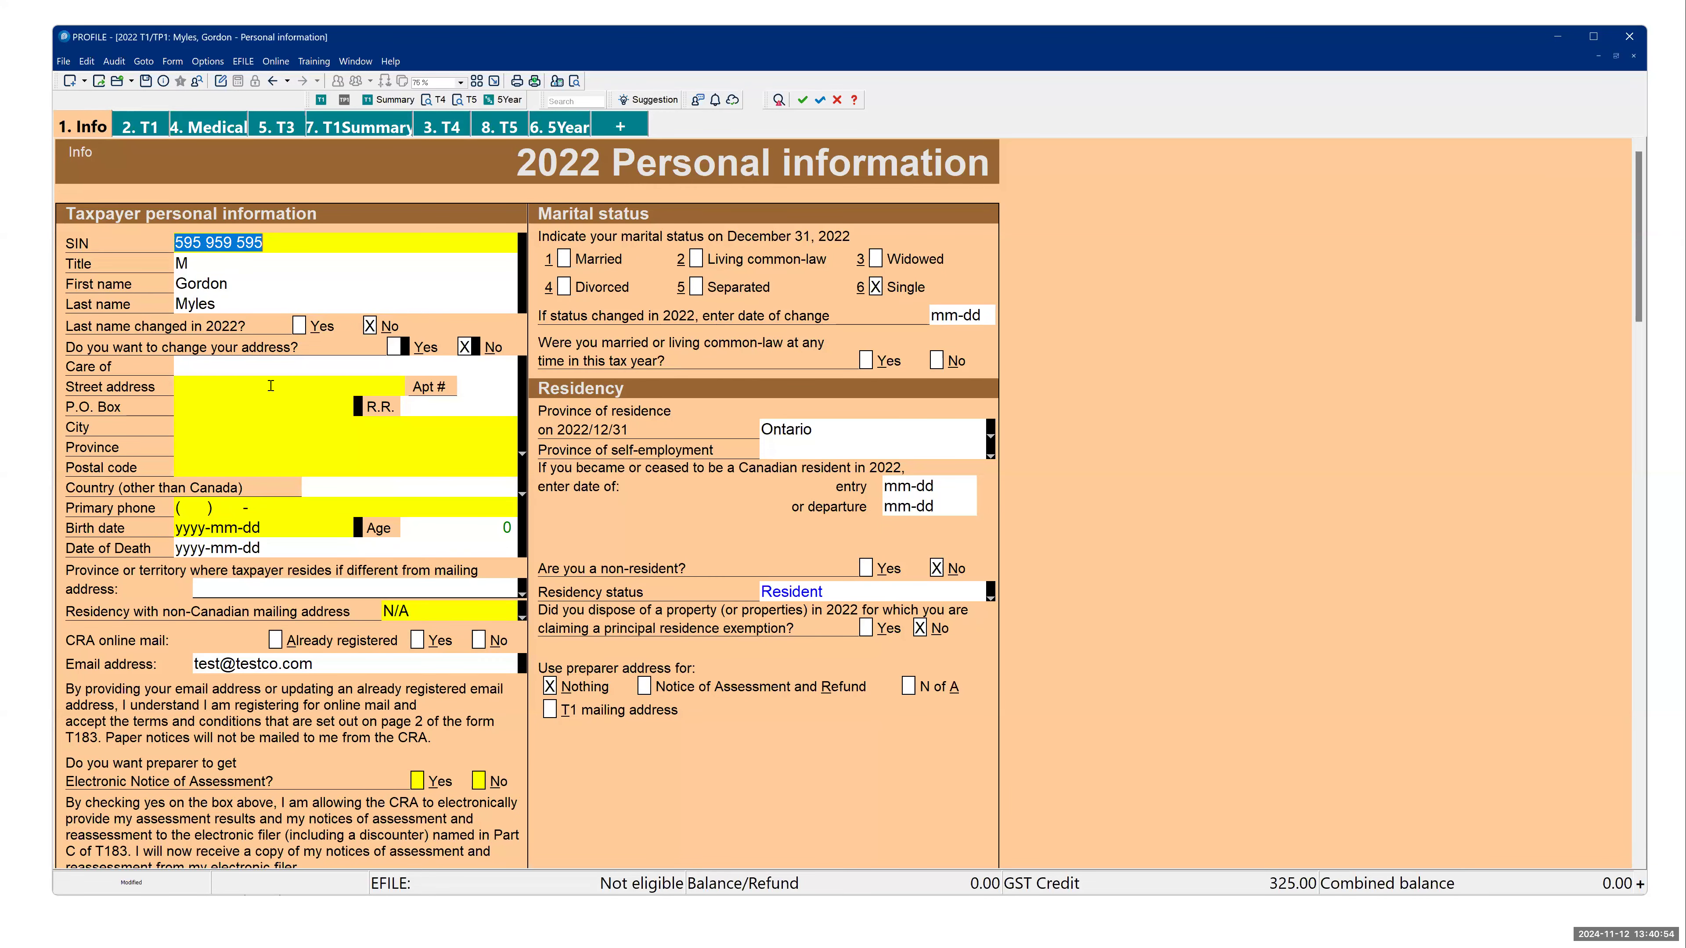
mouse_move(271, 385)
- Show the active auditor and view its Warnings, Notices, Sign-offs, Issues and Overrides lists, returning to Summary
left_click(778, 101)
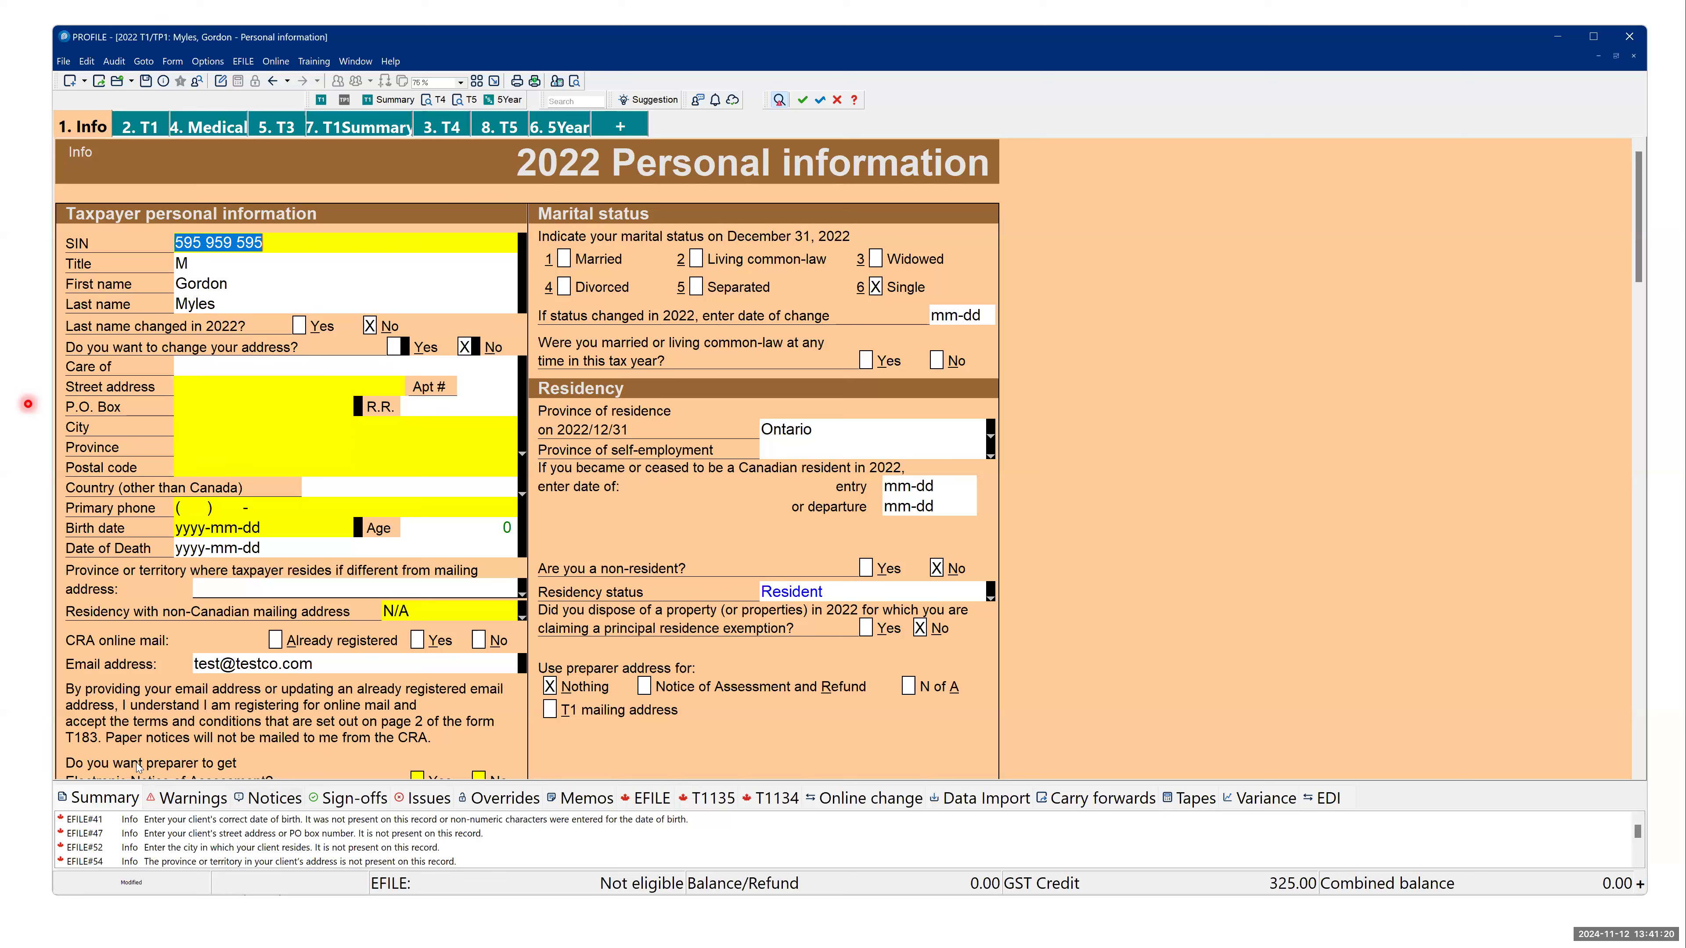
left_click(122, 801)
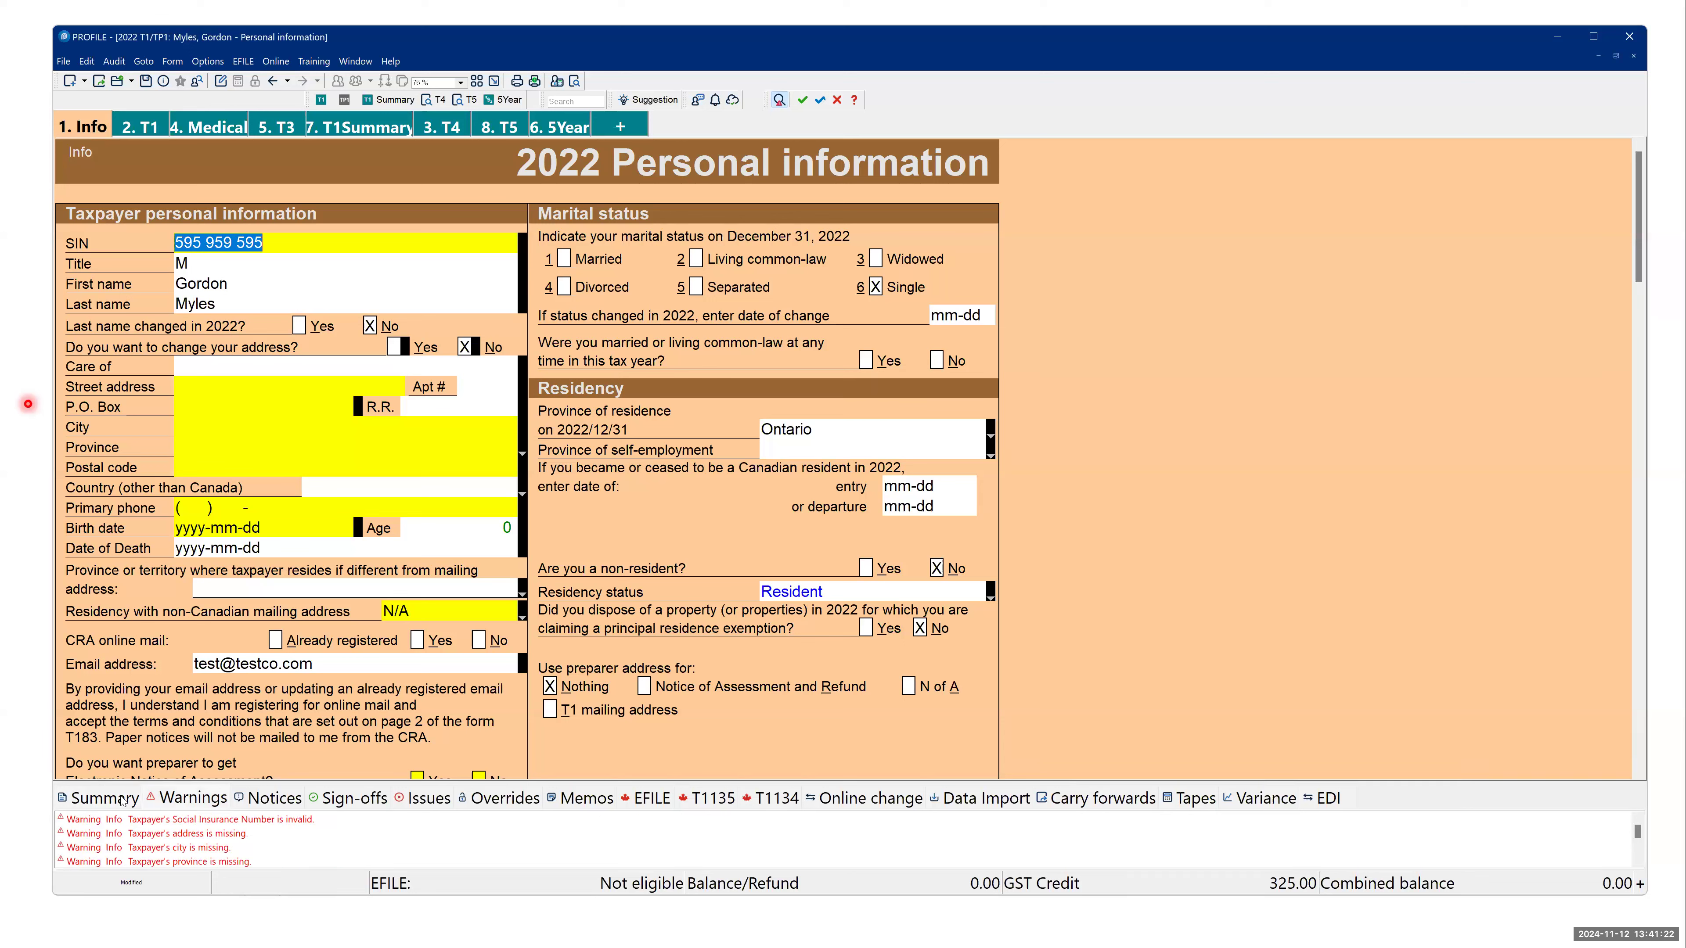
left_click(279, 804)
left_click(370, 807)
left_click(436, 811)
left_click(488, 804)
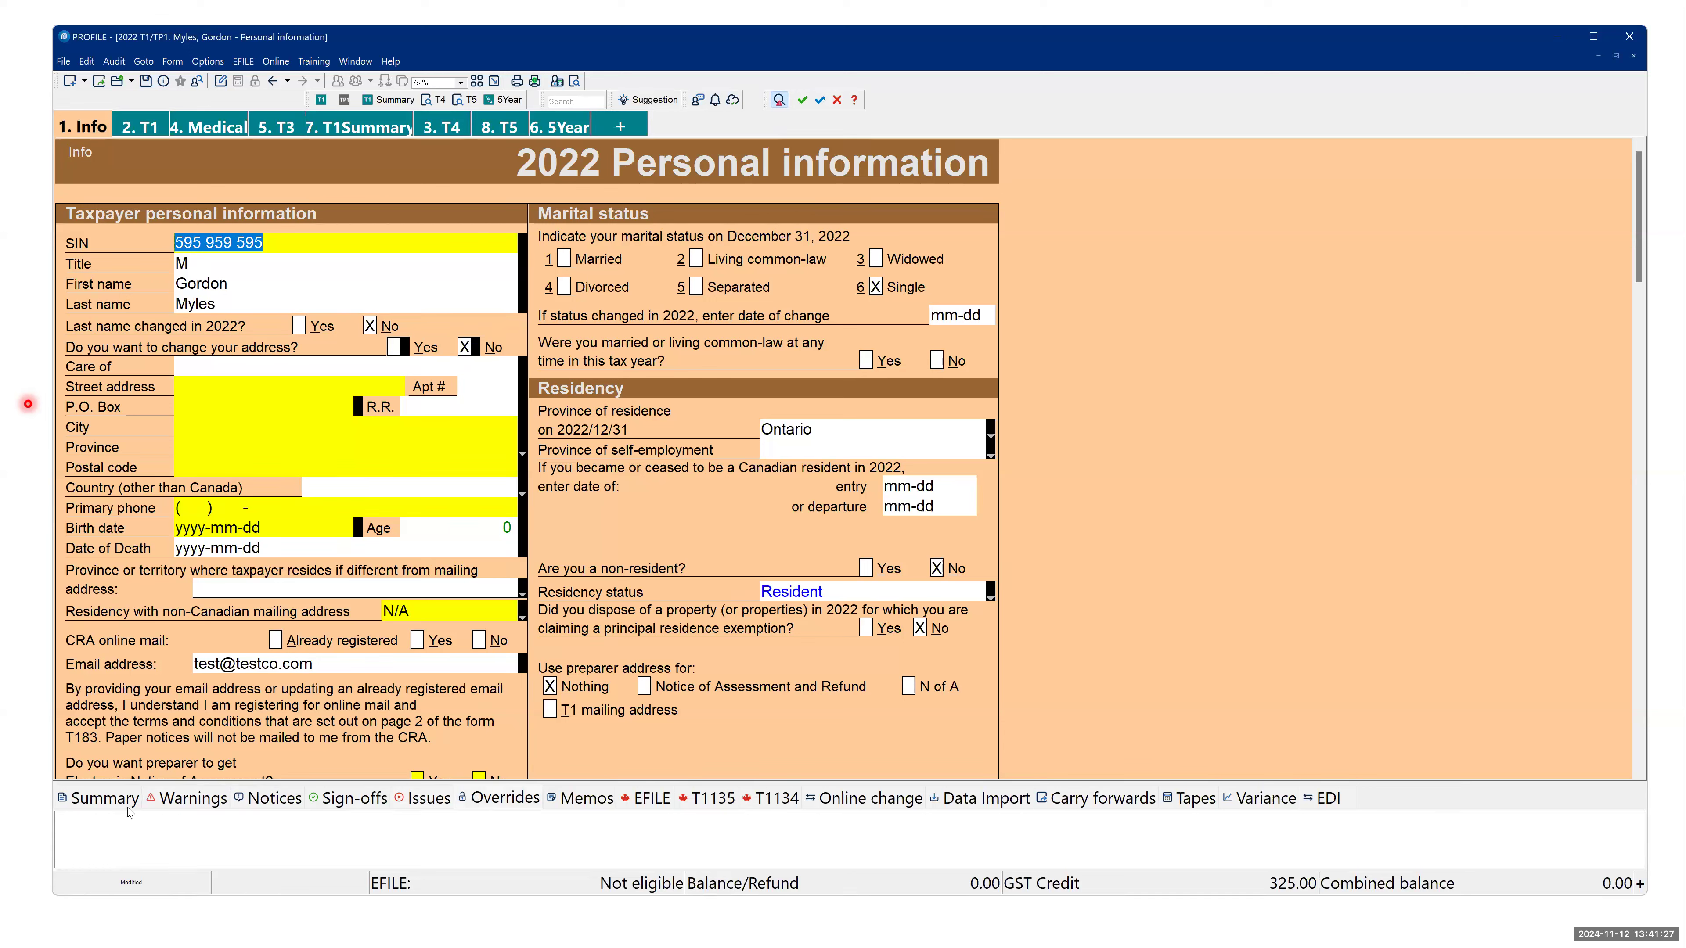
left_click(101, 805)
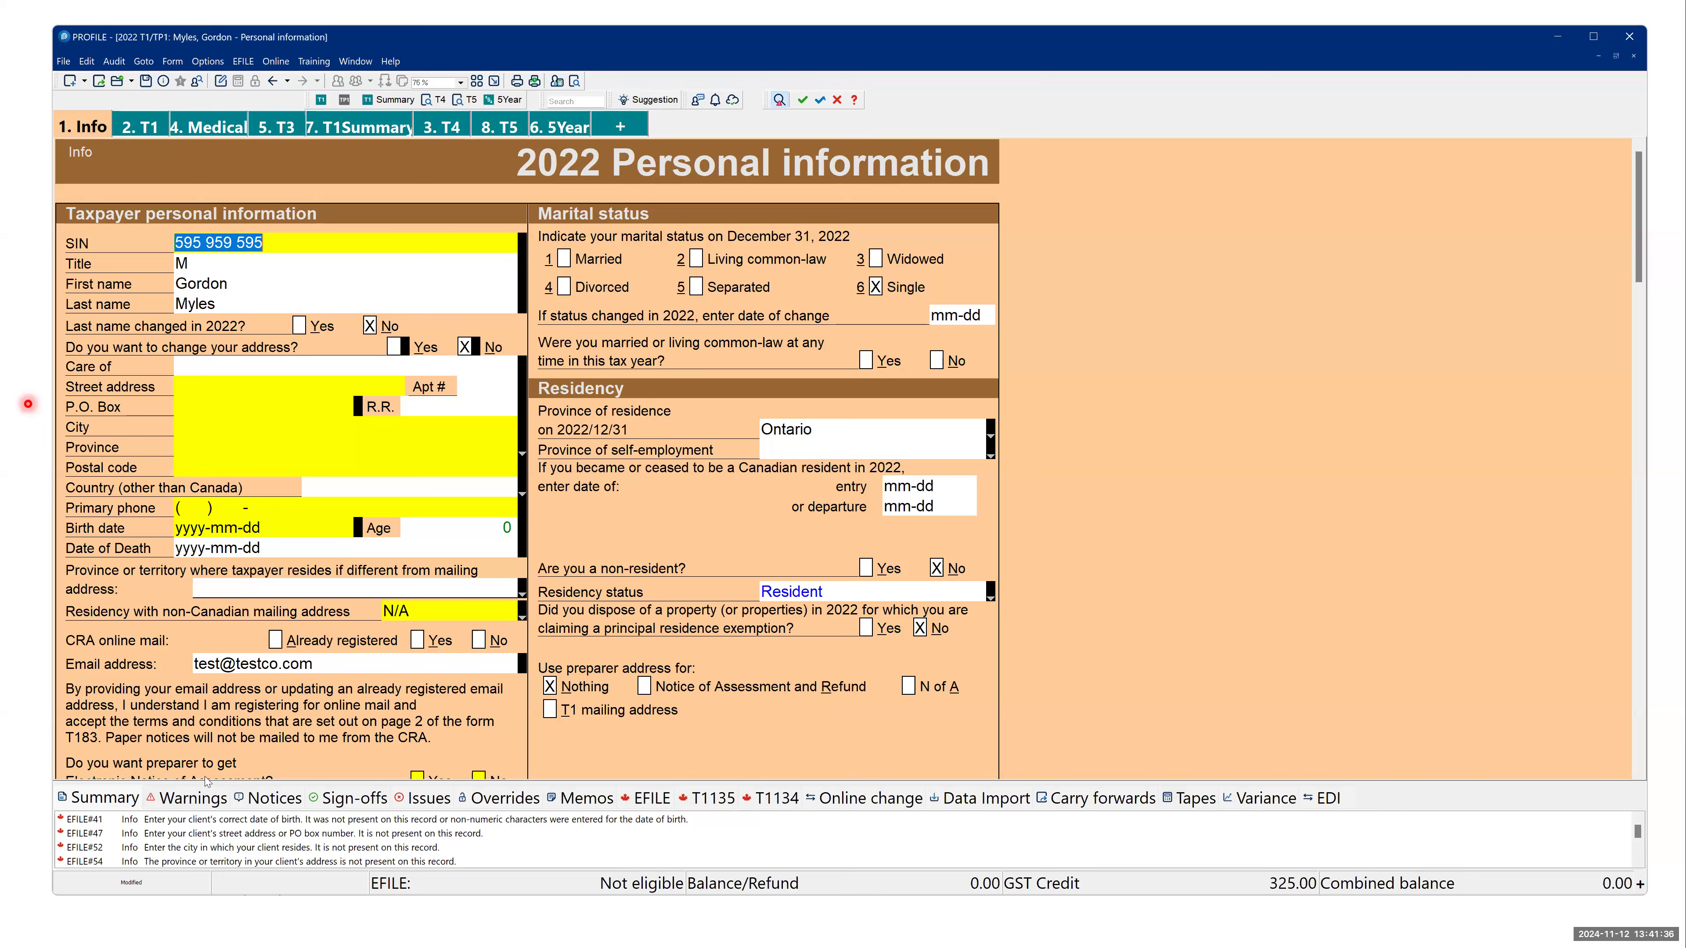
- Enlarge the active auditor pane and look through the EFILE and warning messages in its Summary list
left_click_drag(241, 783, 241, 635)
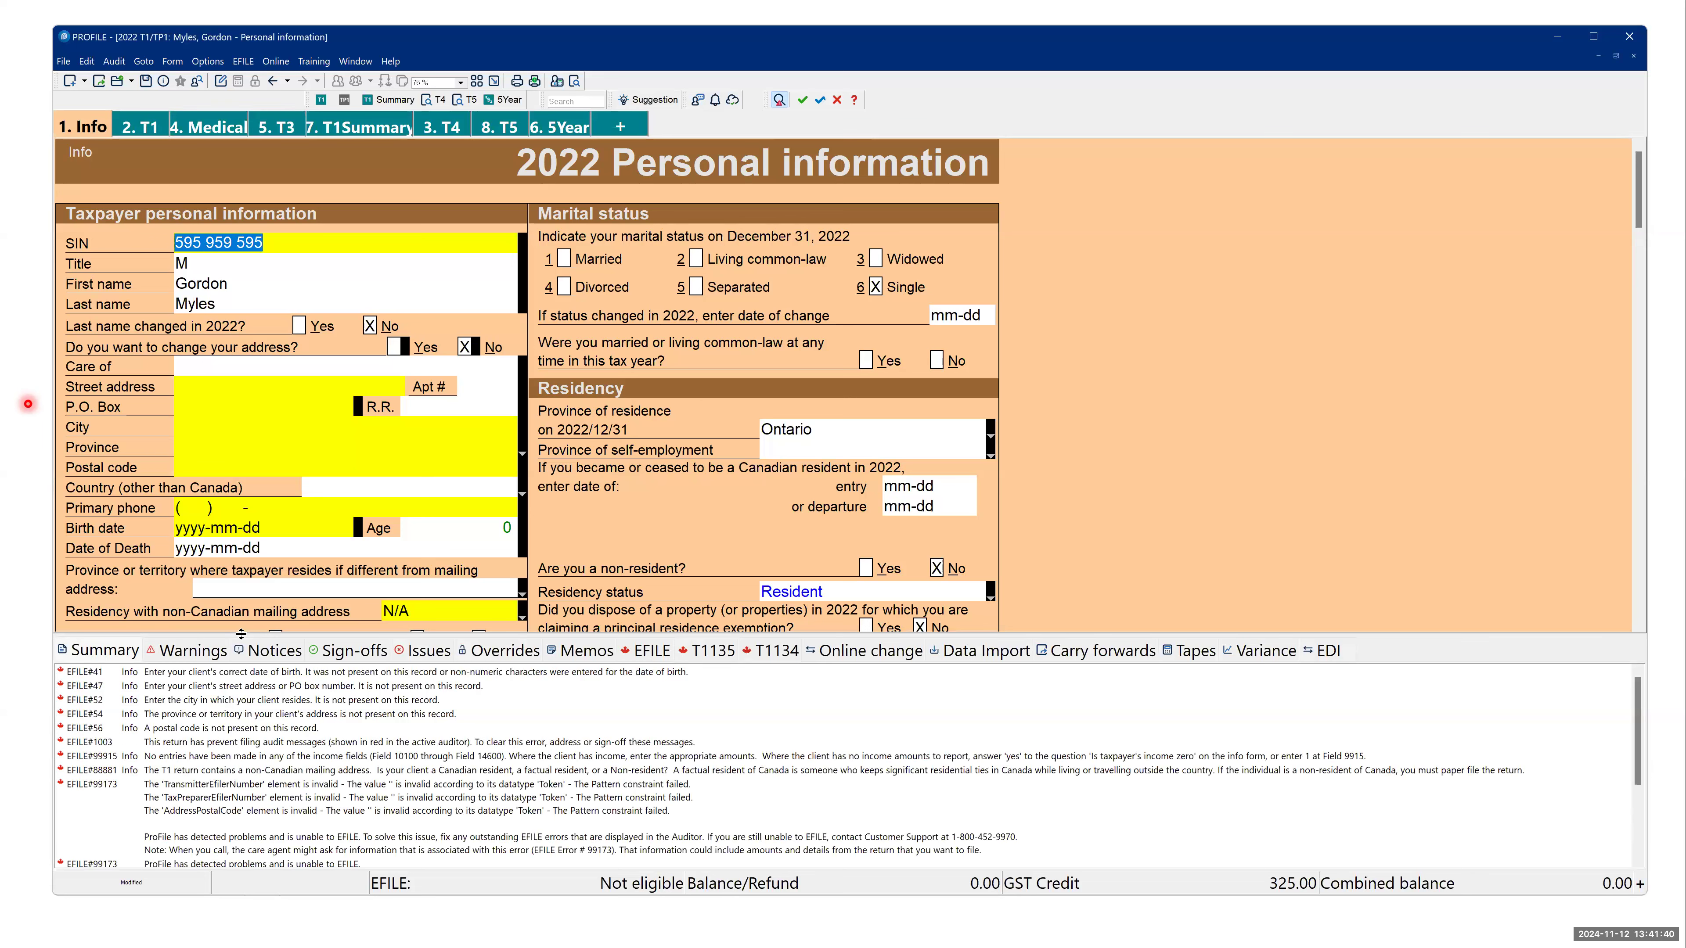
scroll(134, 802, "down", 1)
scroll(134, 802, "down", 4)
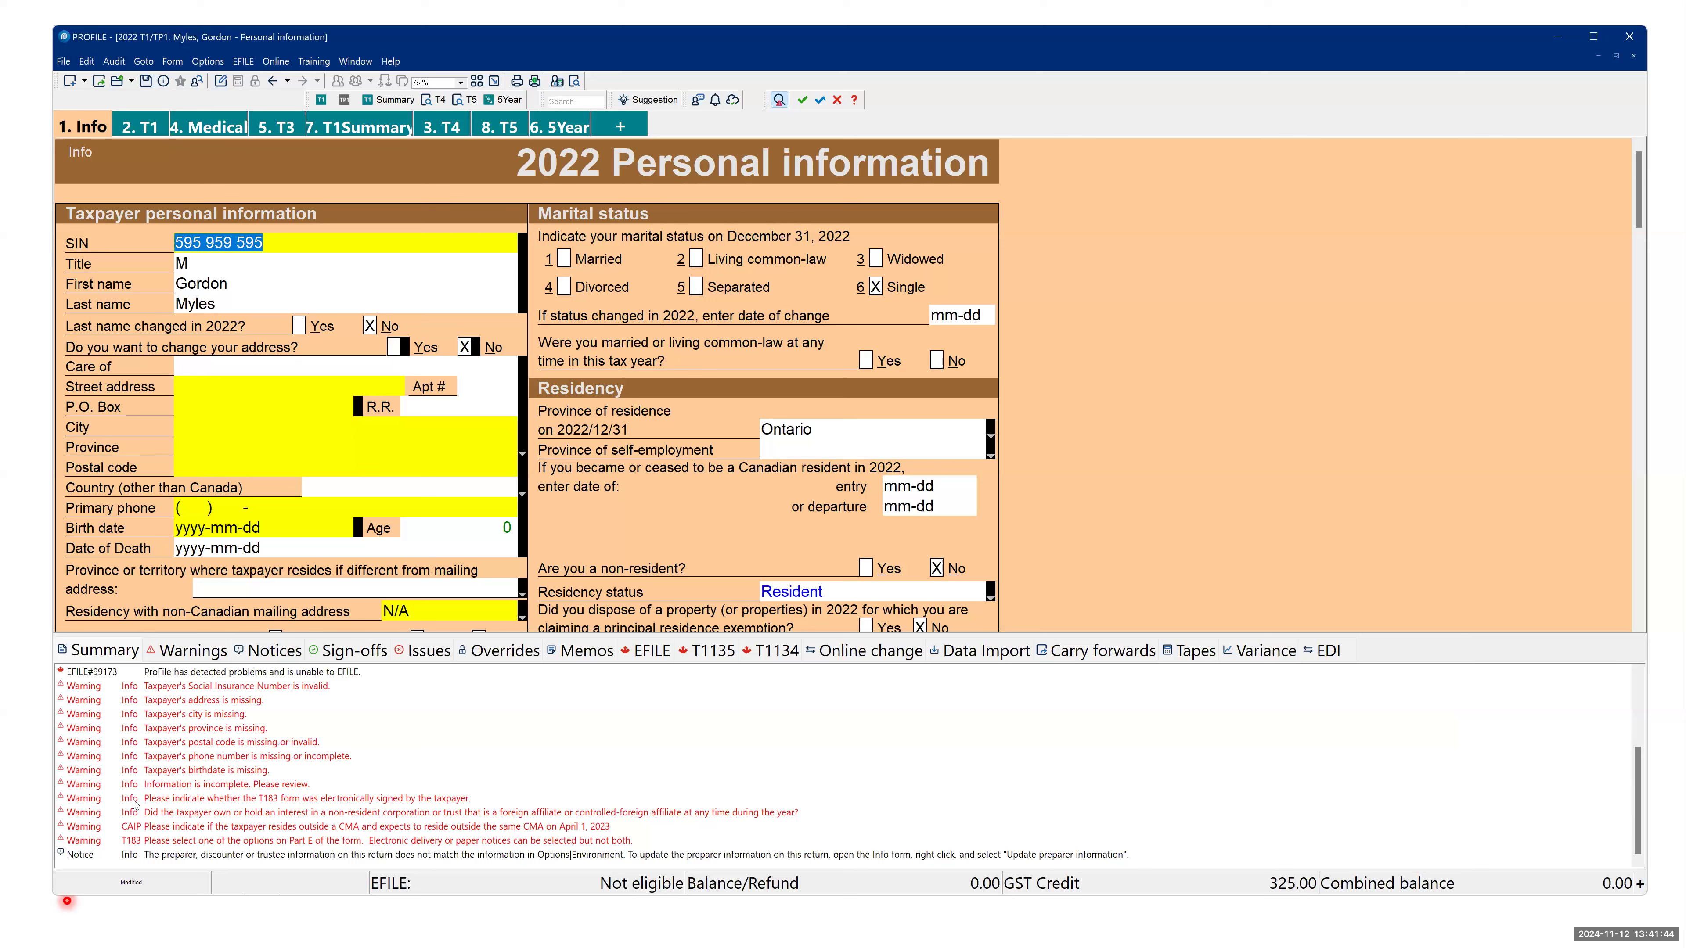
scroll(134, 804, "up", 2)
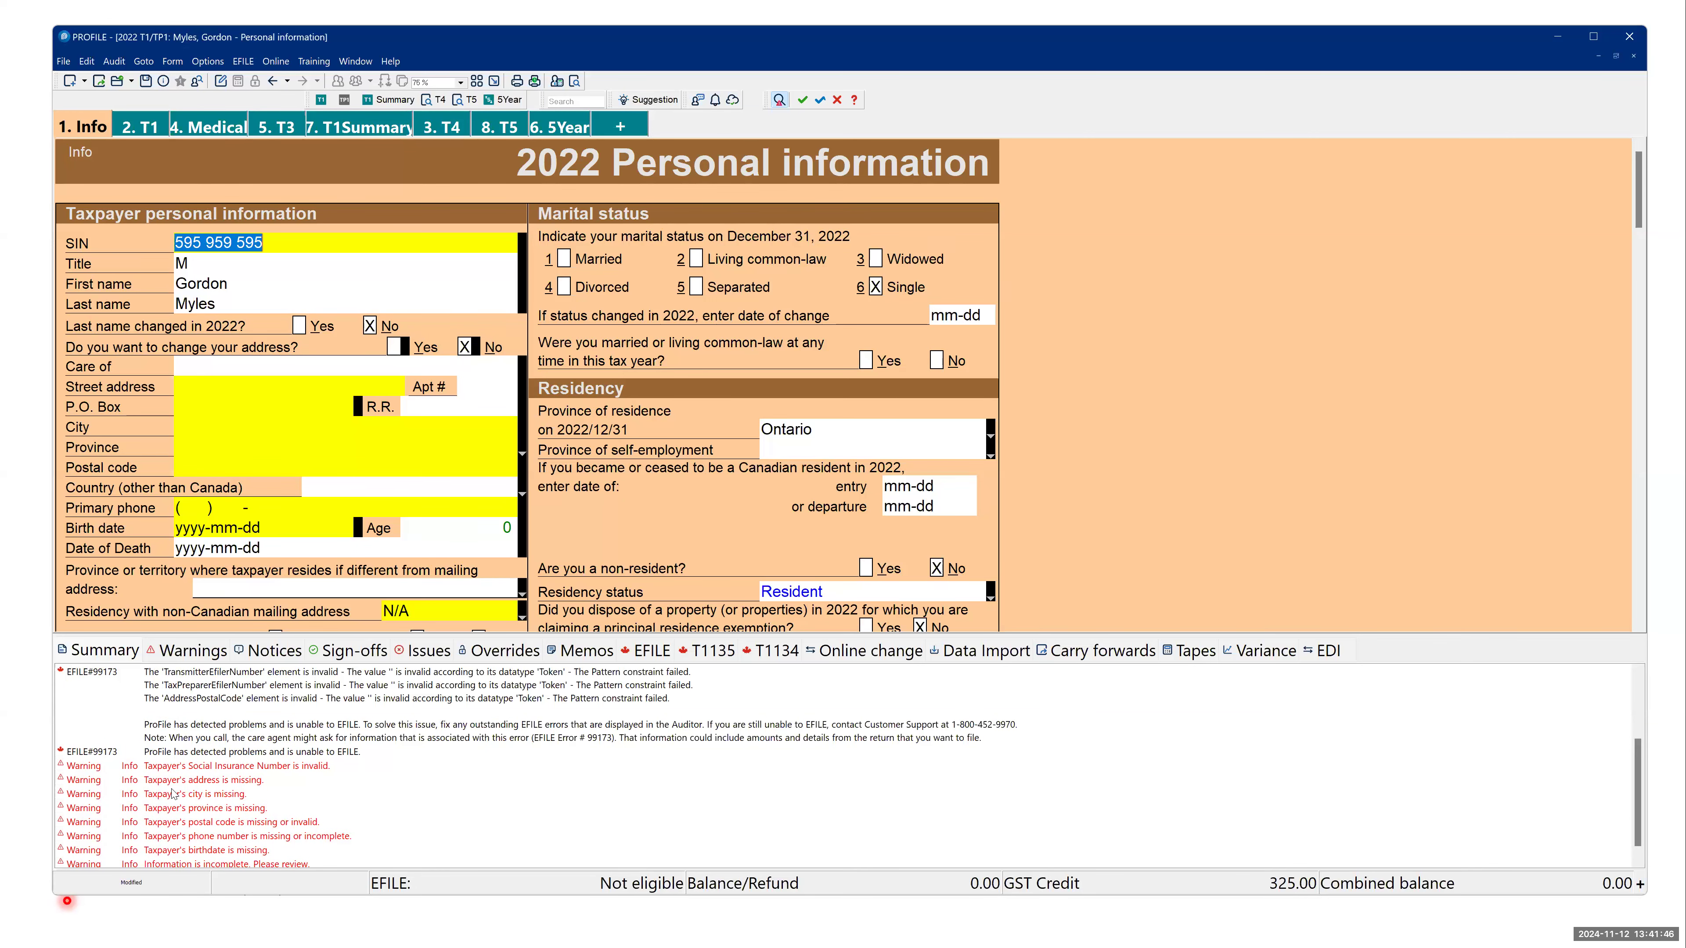
- Go from the auditor's missing-address warning and the CAIP CMA residence warning to the fields they refer to
double_click(219, 782)
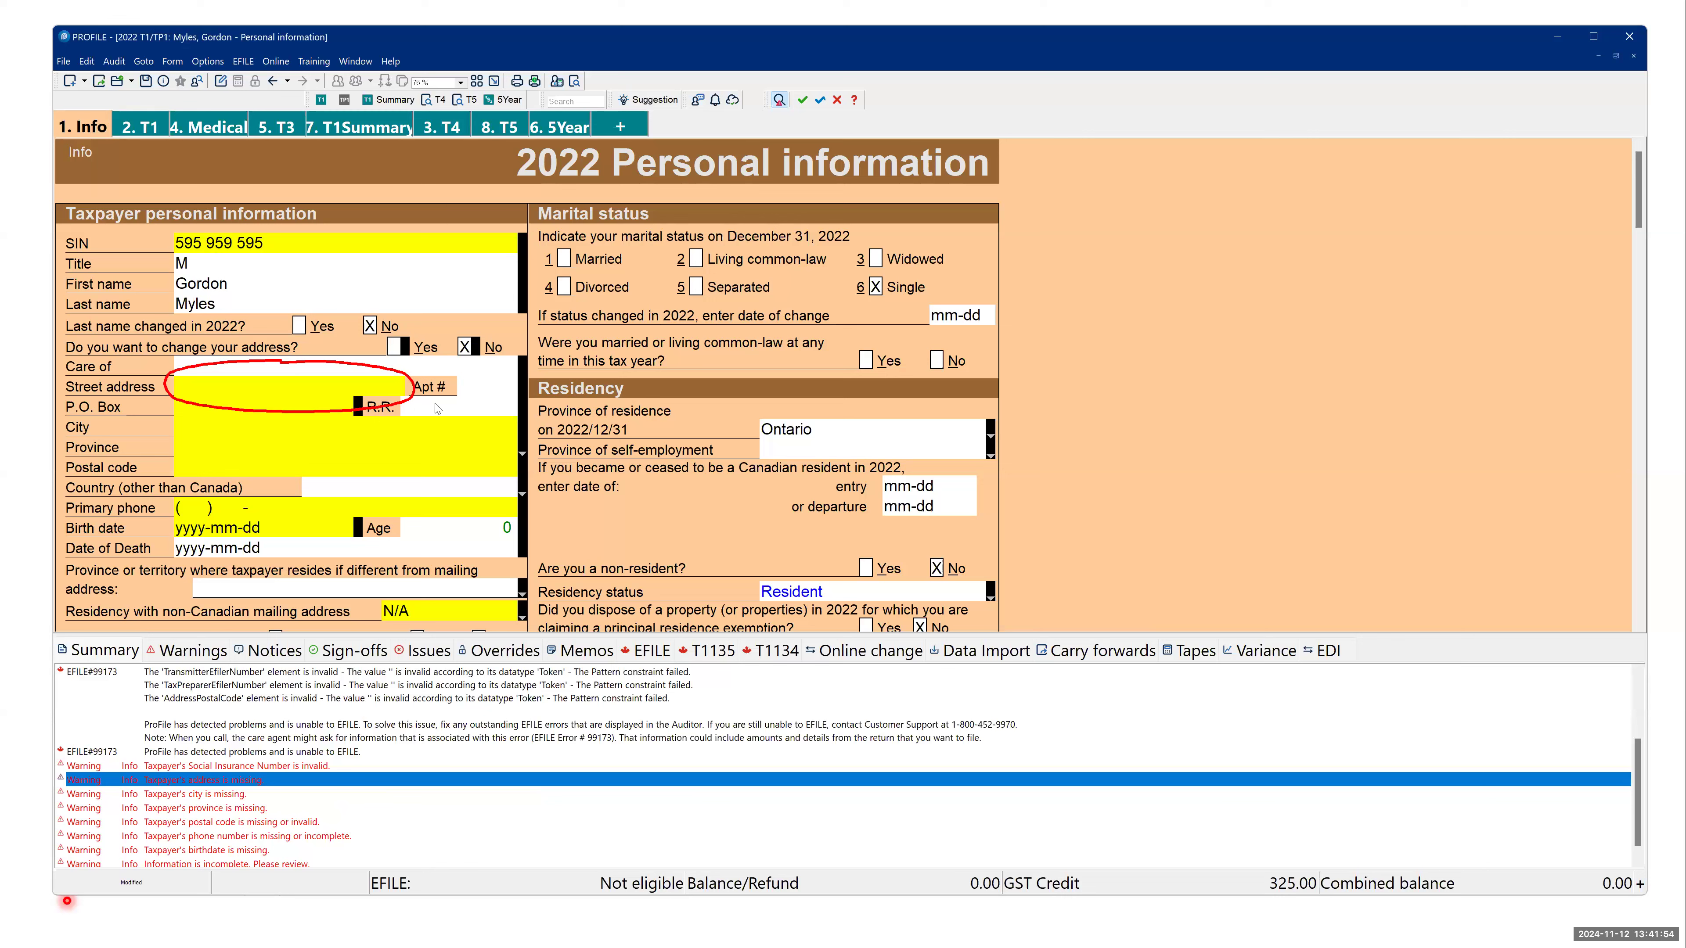
mouse_move(251, 387)
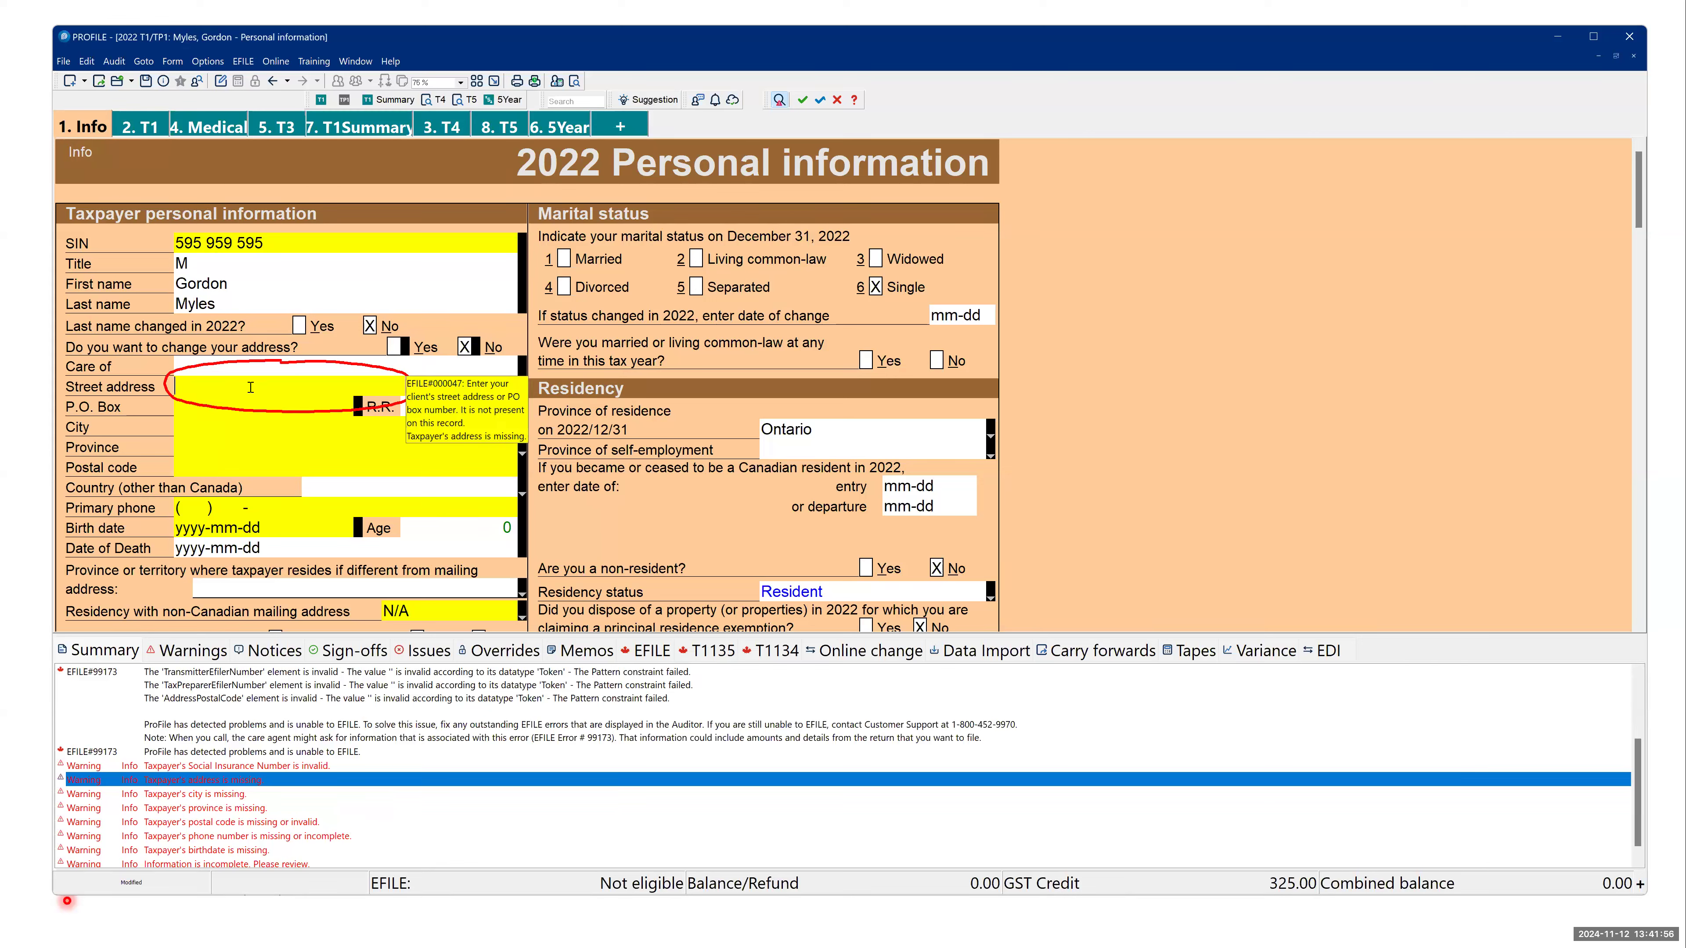
left_click(200, 837)
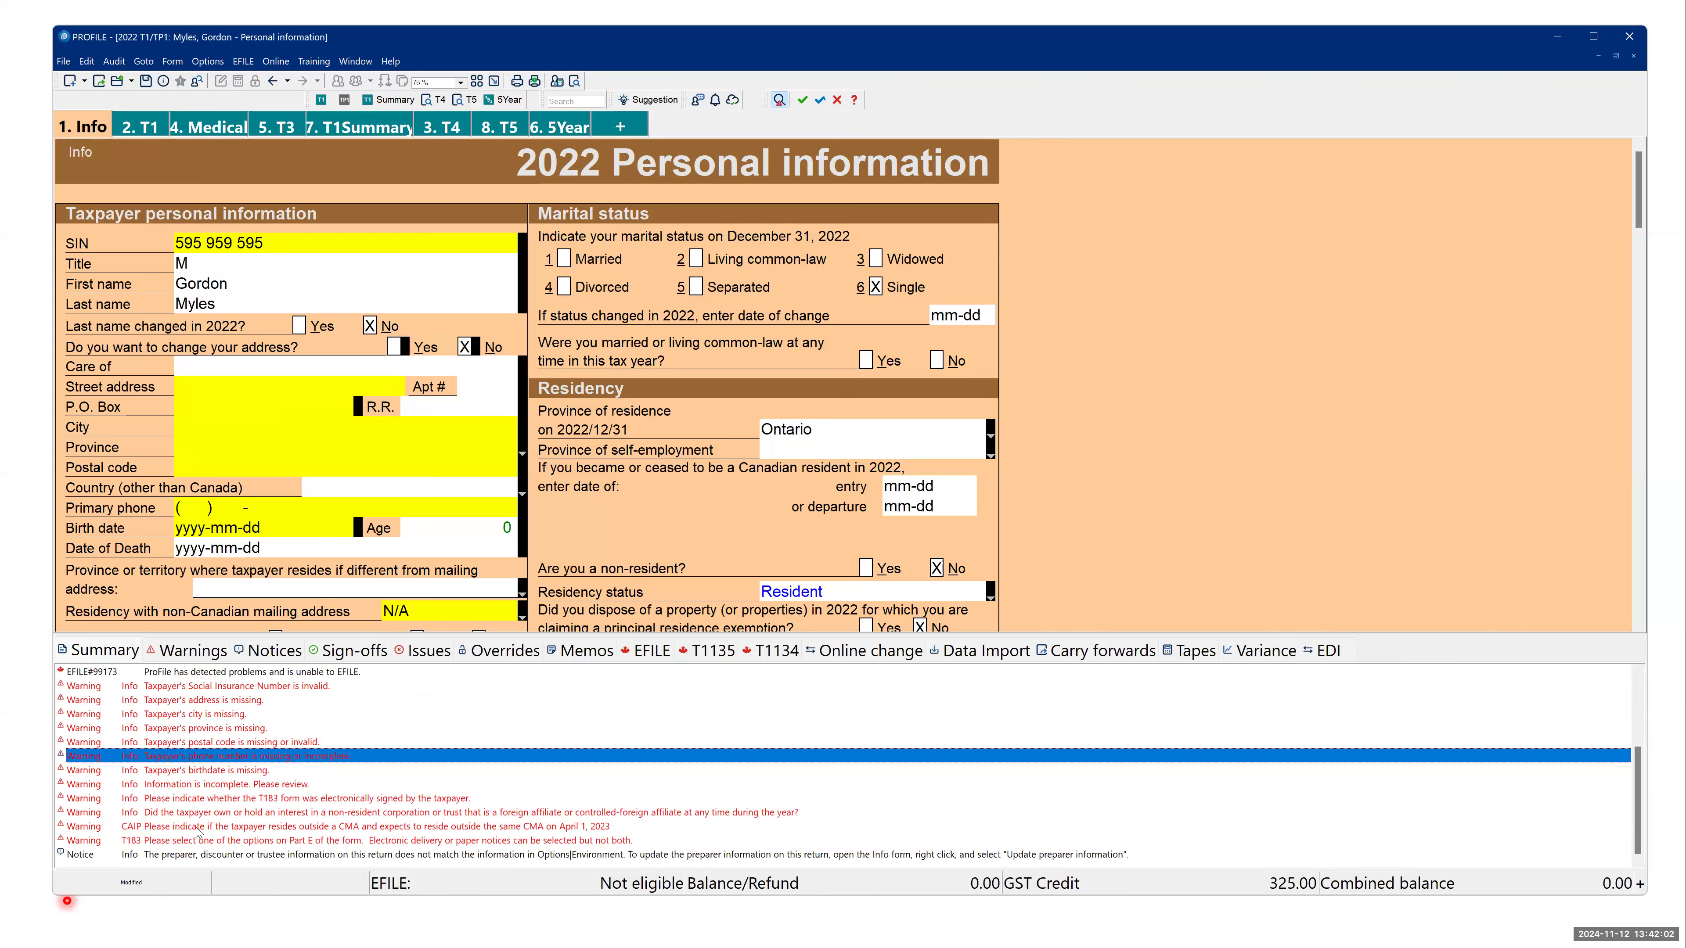
double_click(201, 828)
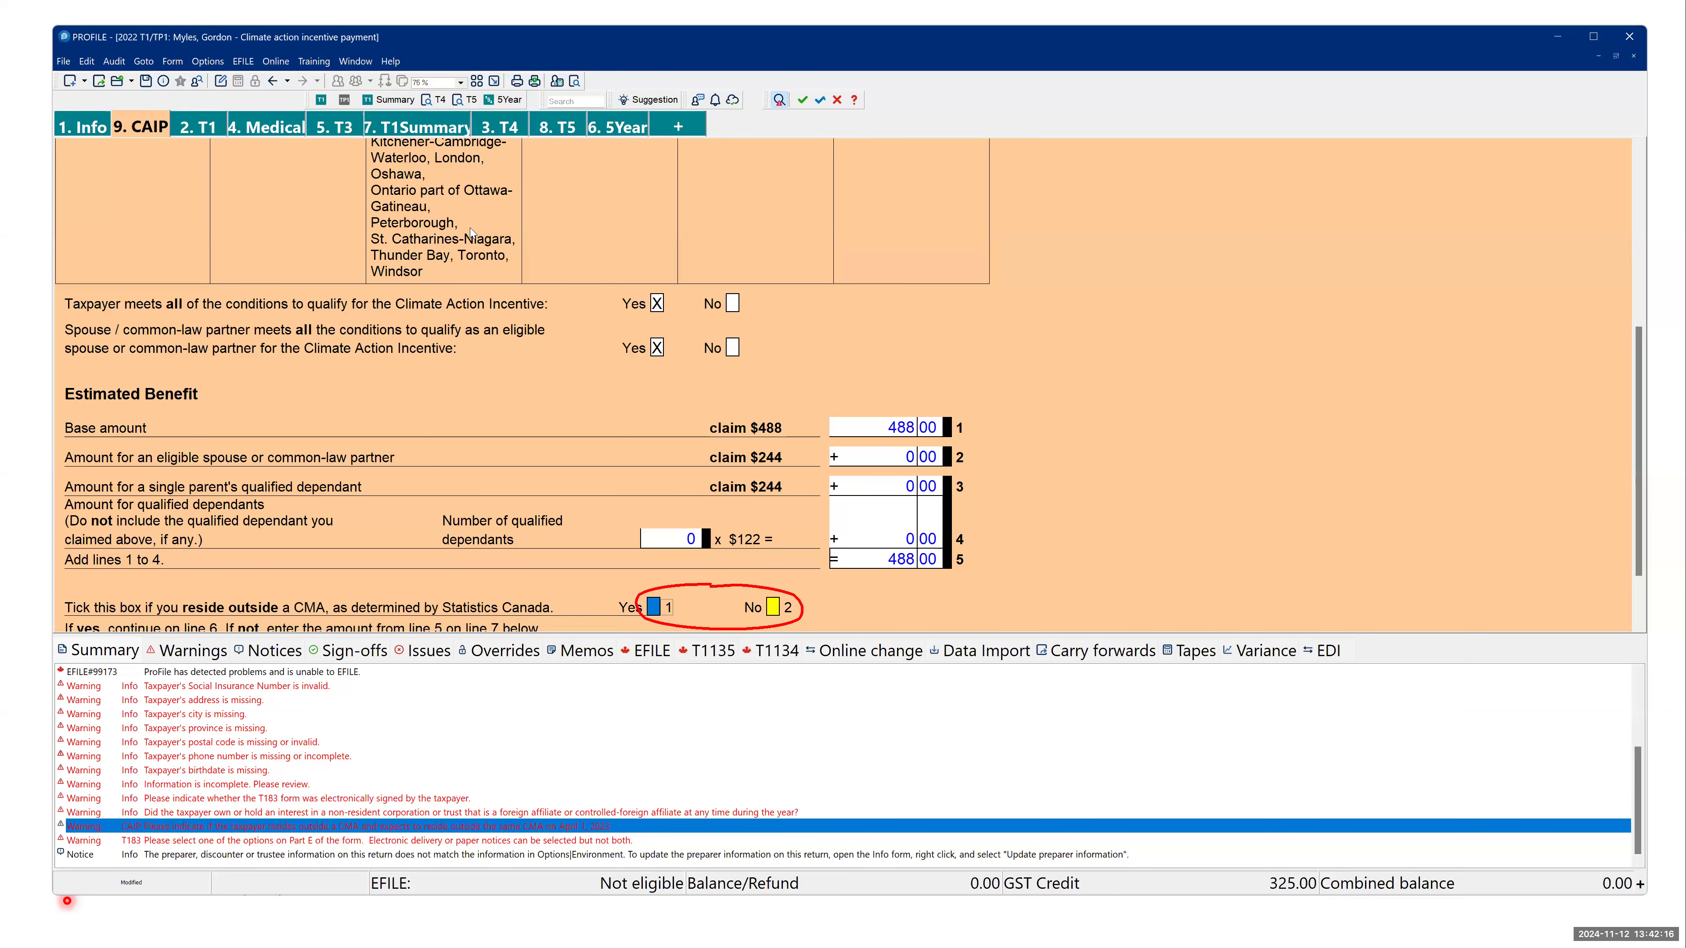
- Open the T4 form and fill Slip #1 with the description "ttt" and Ontario as province of employment
left_click(500, 126)
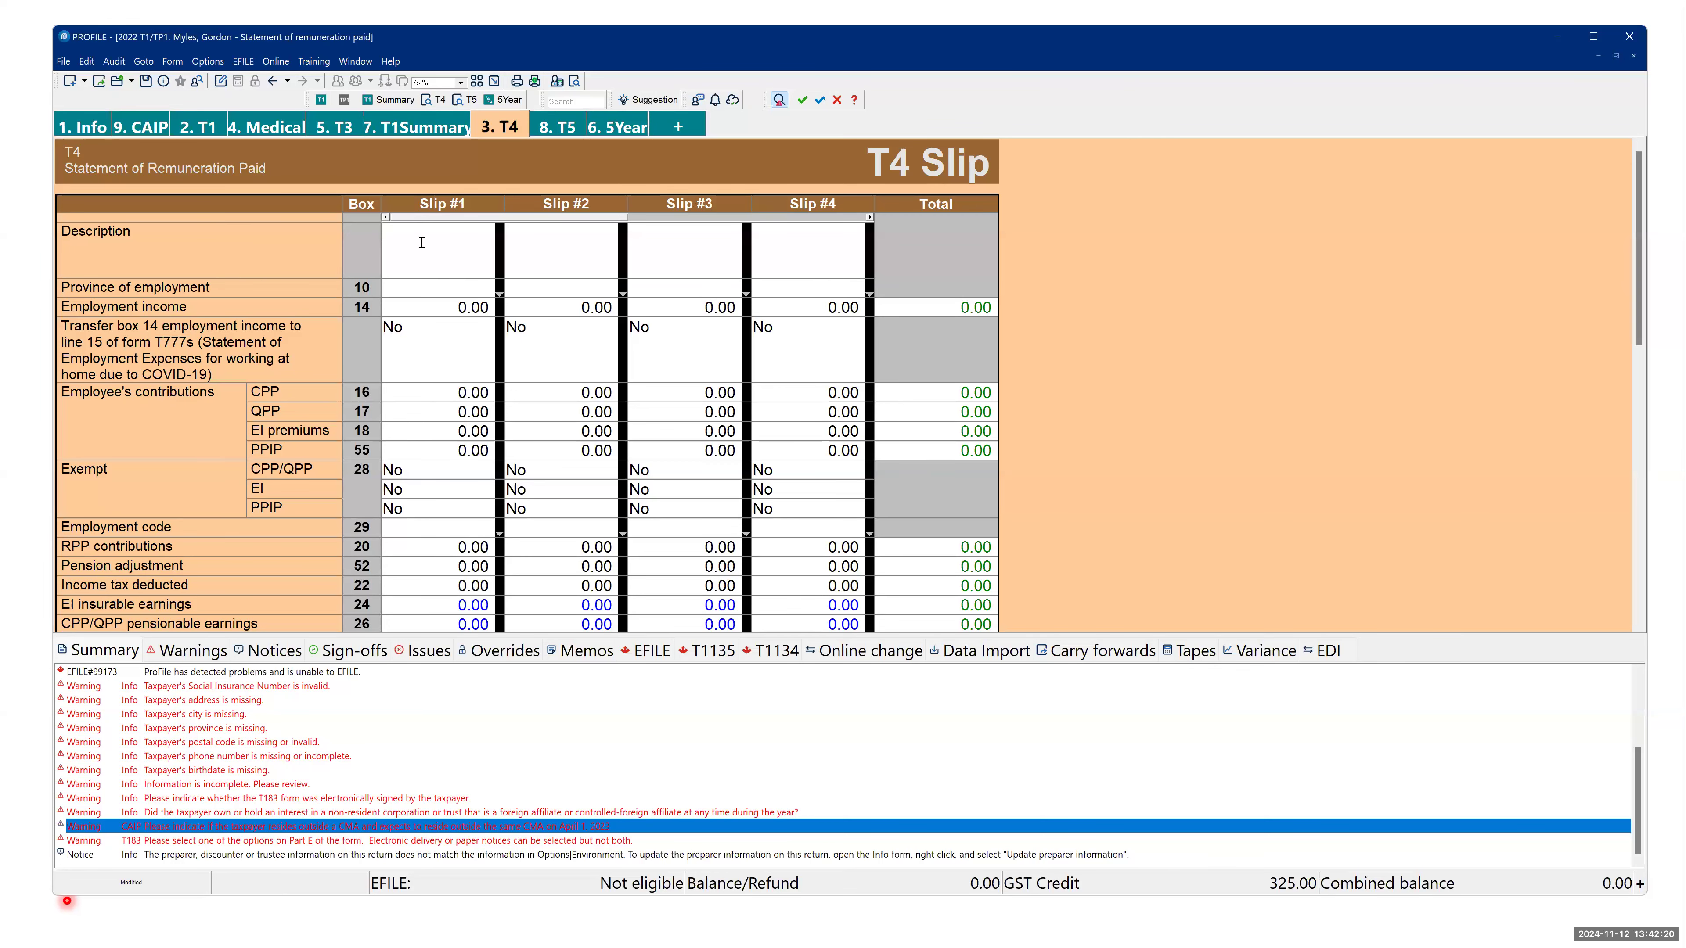
type("ttt")
left_click(418, 287)
type("o")
key("BackSpace")
key("BackSpace")
type("ontario")
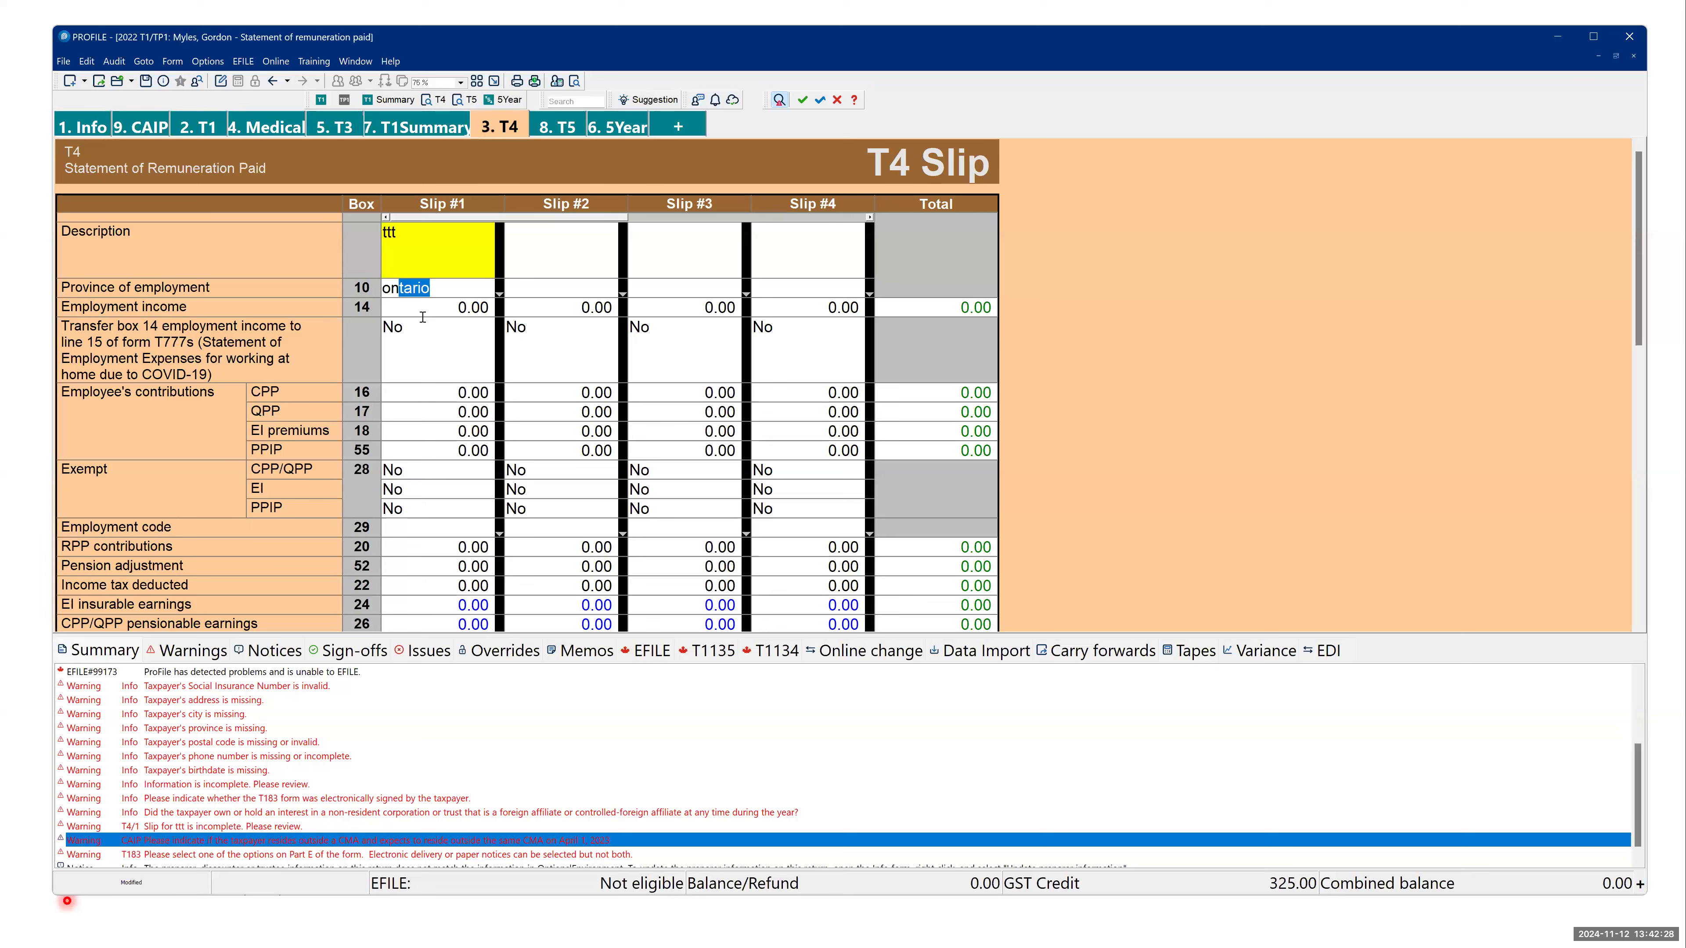
- Enter employment income of 95,000 in box 14 and a CPP contribution of 1,000 in box 16 of Slip #1
left_click(434, 317)
type("95000")
left_click(458, 393)
type("1000")
key("Tab")
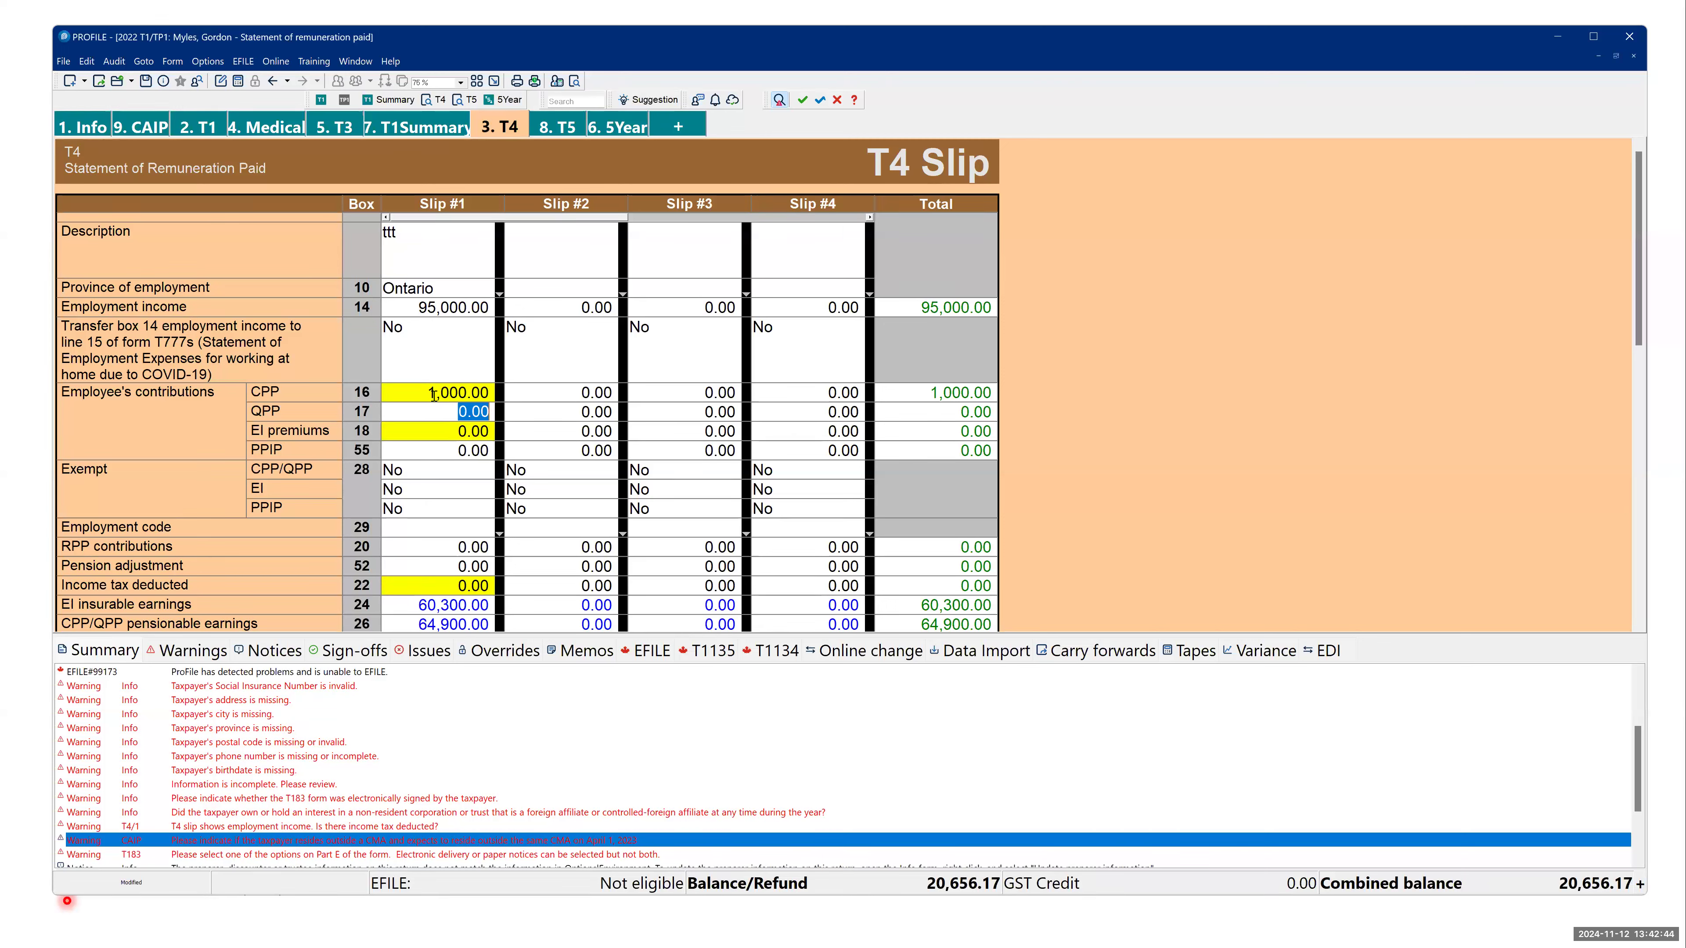
- Check the yellow CPP field's audit message and look through the auditor's Summary list for the T4 notices
mouse_move(430, 391)
scroll(358, 742, "up", 3)
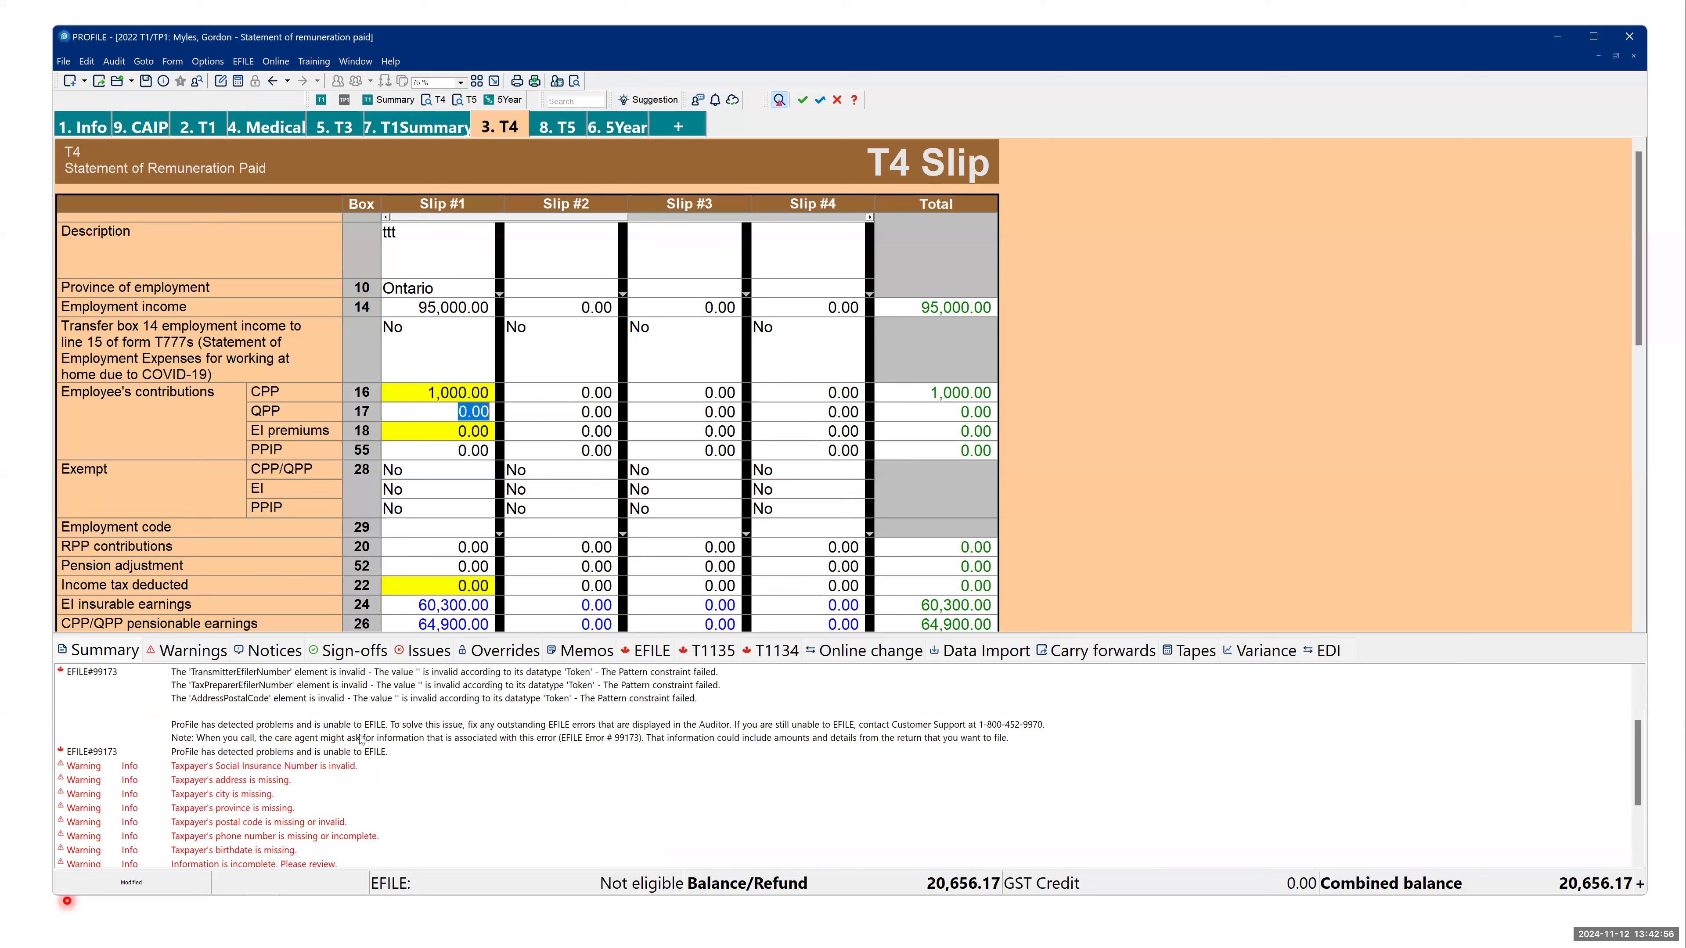
scroll(358, 742, "up", 1)
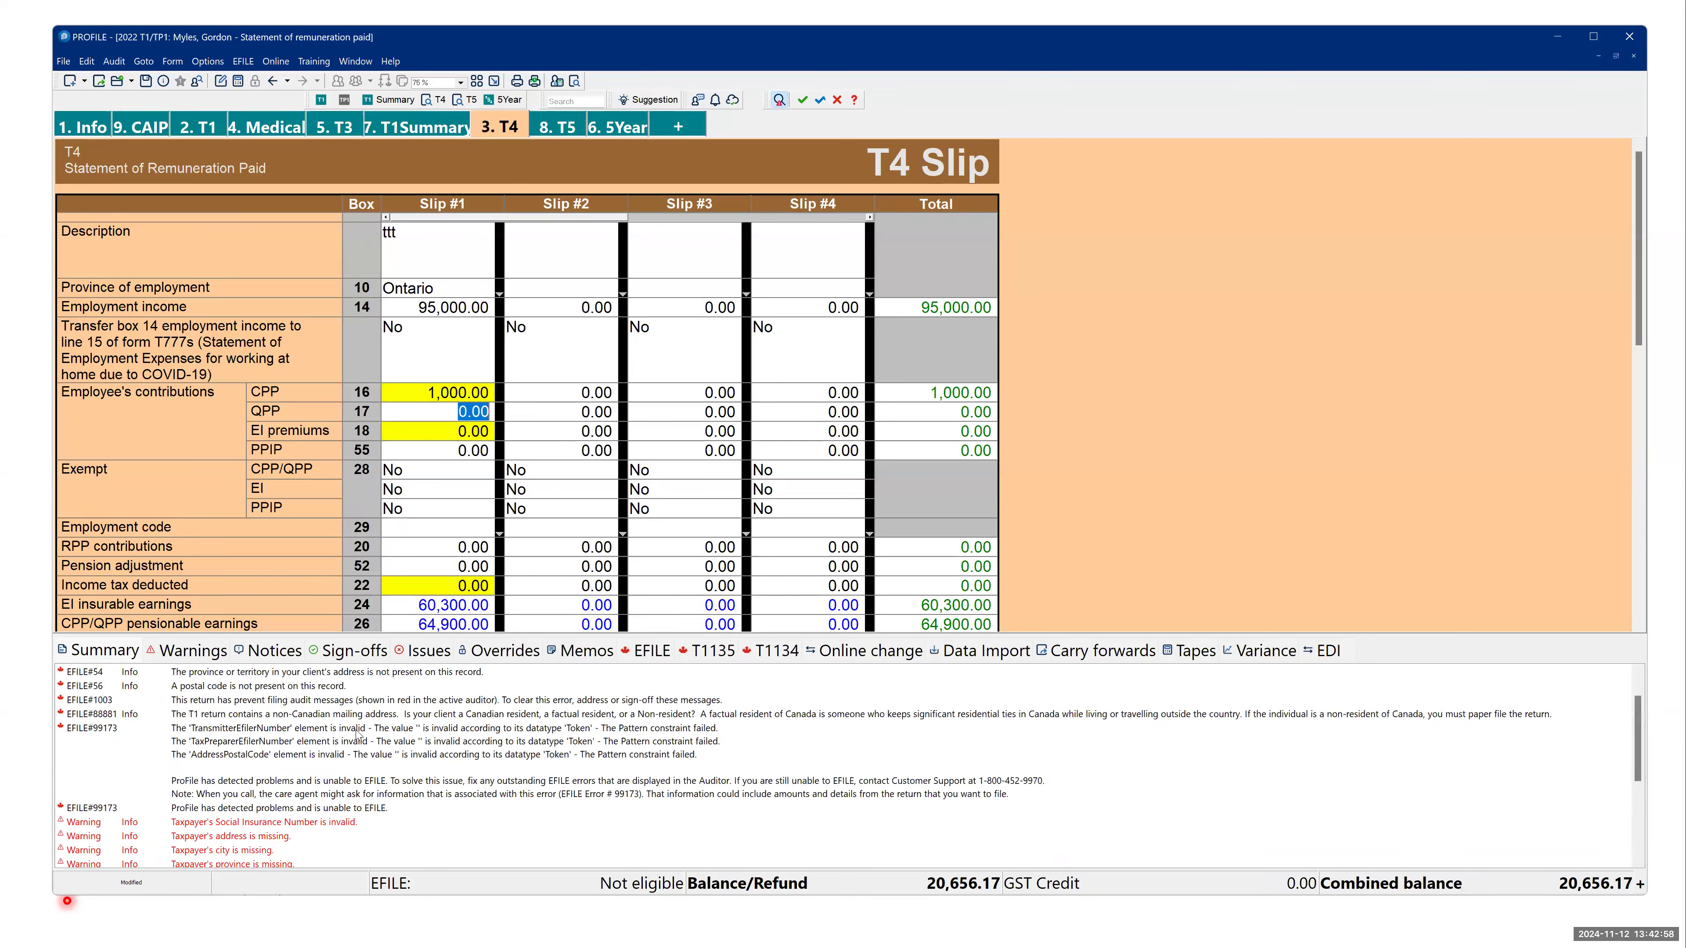
scroll(263, 790, "down", 4)
scroll(262, 794, "down", 3)
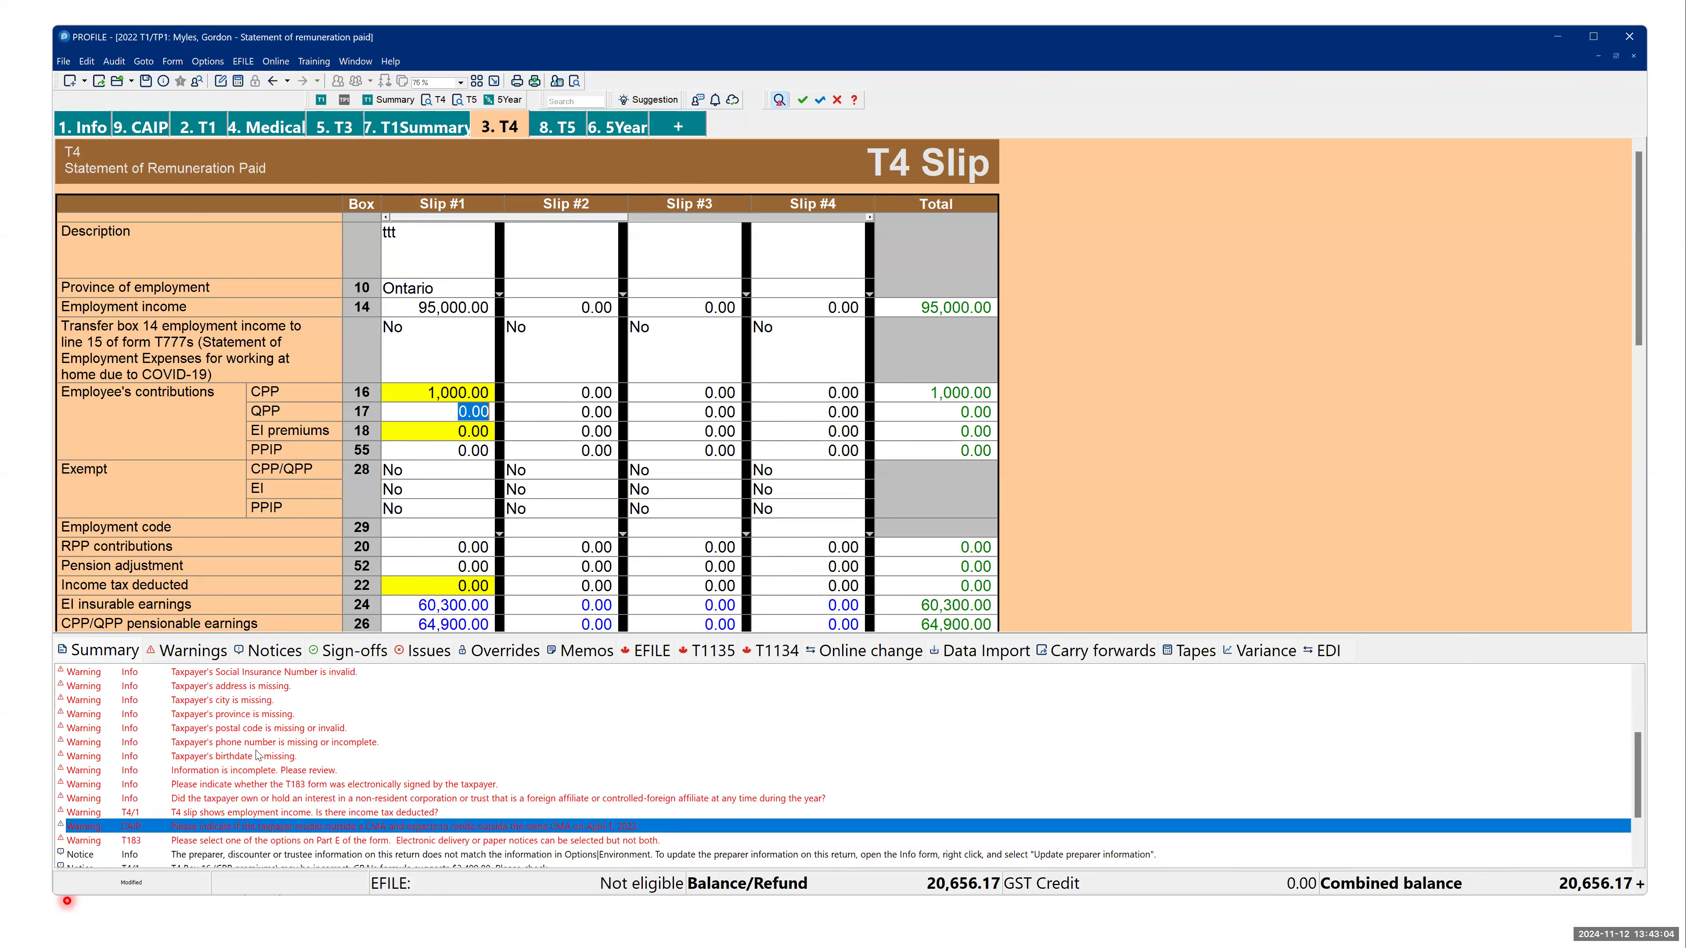
scroll(258, 750, "down", 1)
scroll(265, 783, "down", 1)
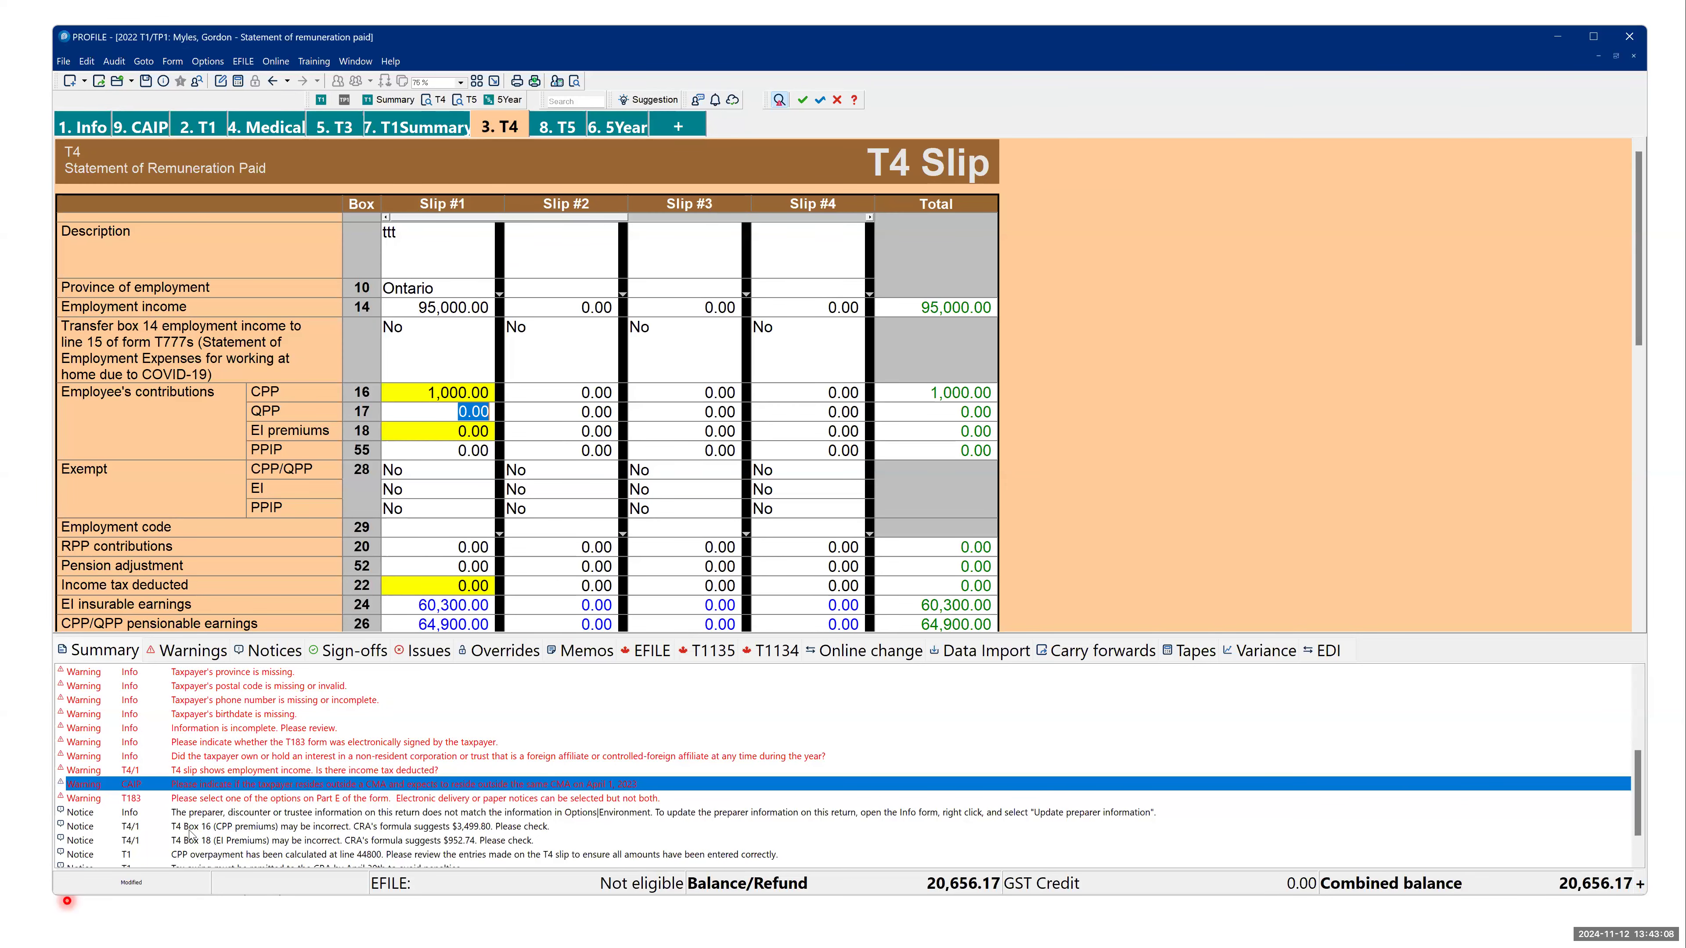
- Go from the auditor's T4 Box 16 CPP premiums notice to its field and sign off the CPP amount
double_click(287, 828)
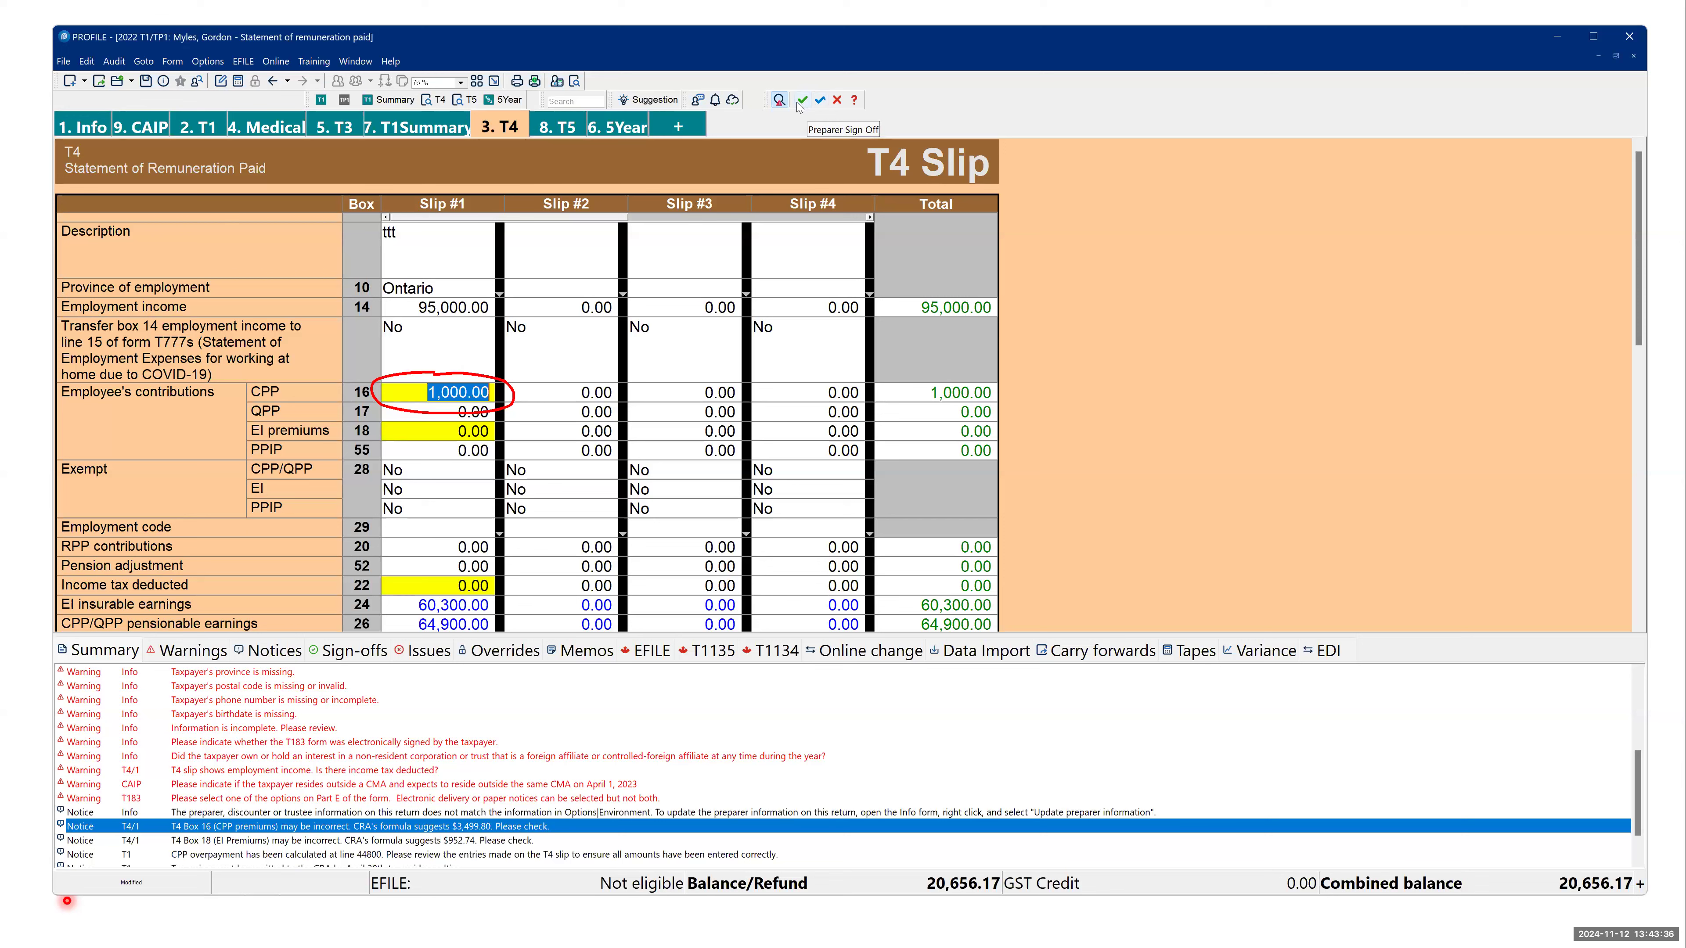
left_click(821, 102)
left_click(489, 399)
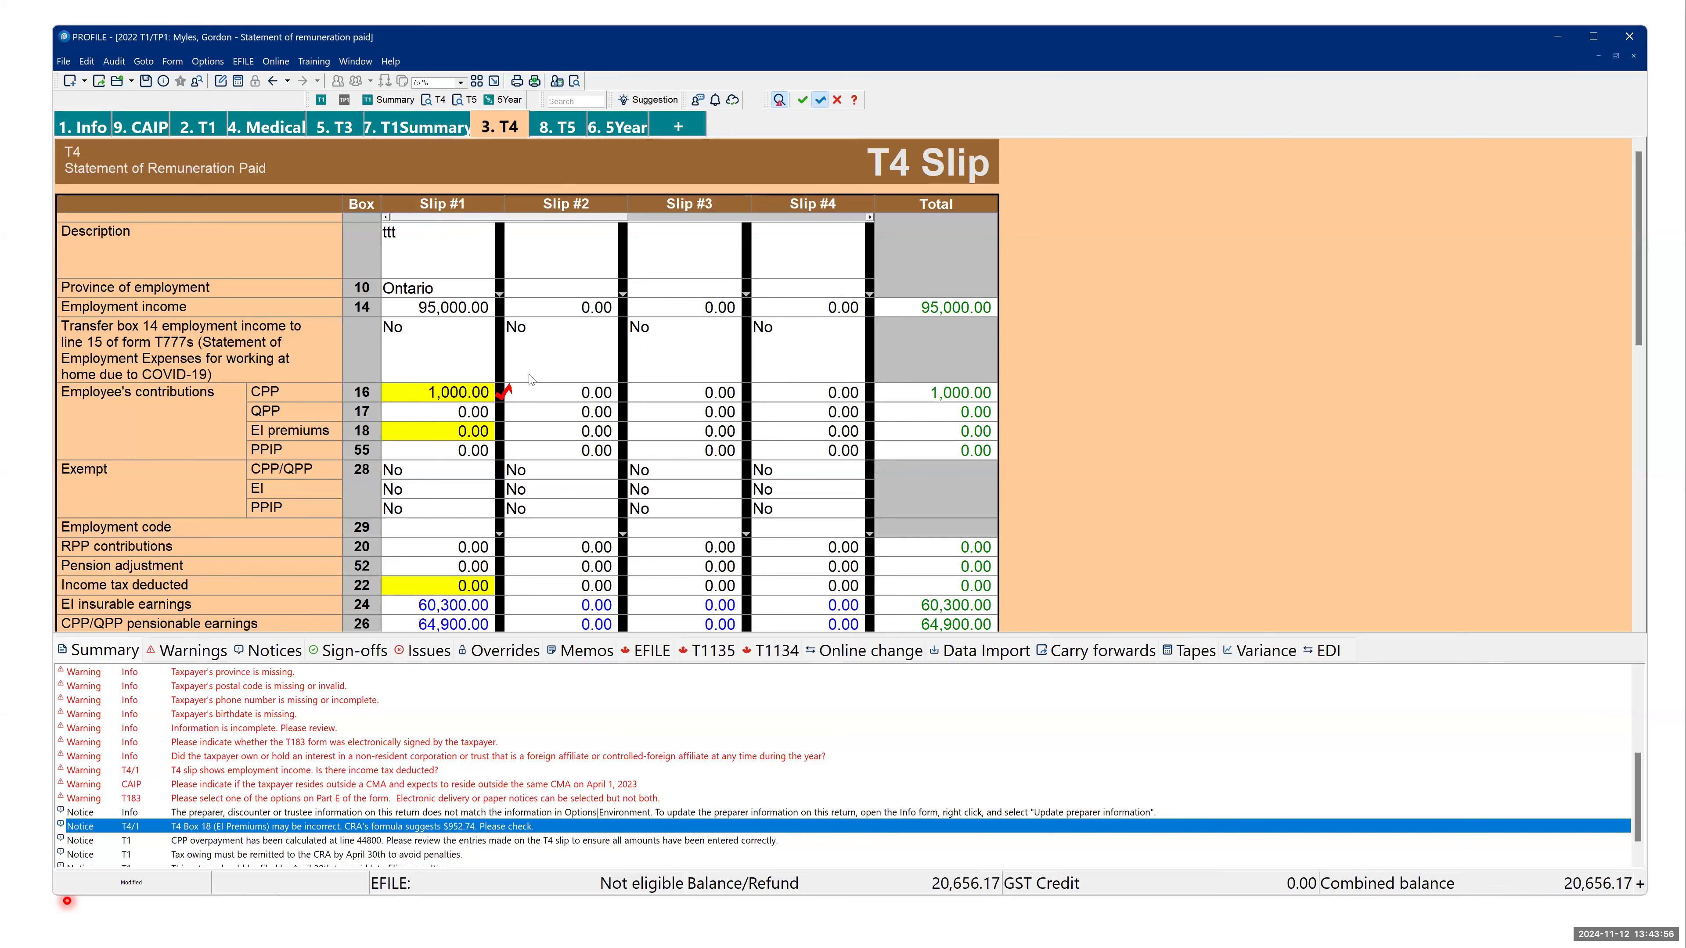
- Review the presentation's "How ProFile works" slide, return to the T4 form and set Slip #1's employment income to 100,000
key("alt+Tab")
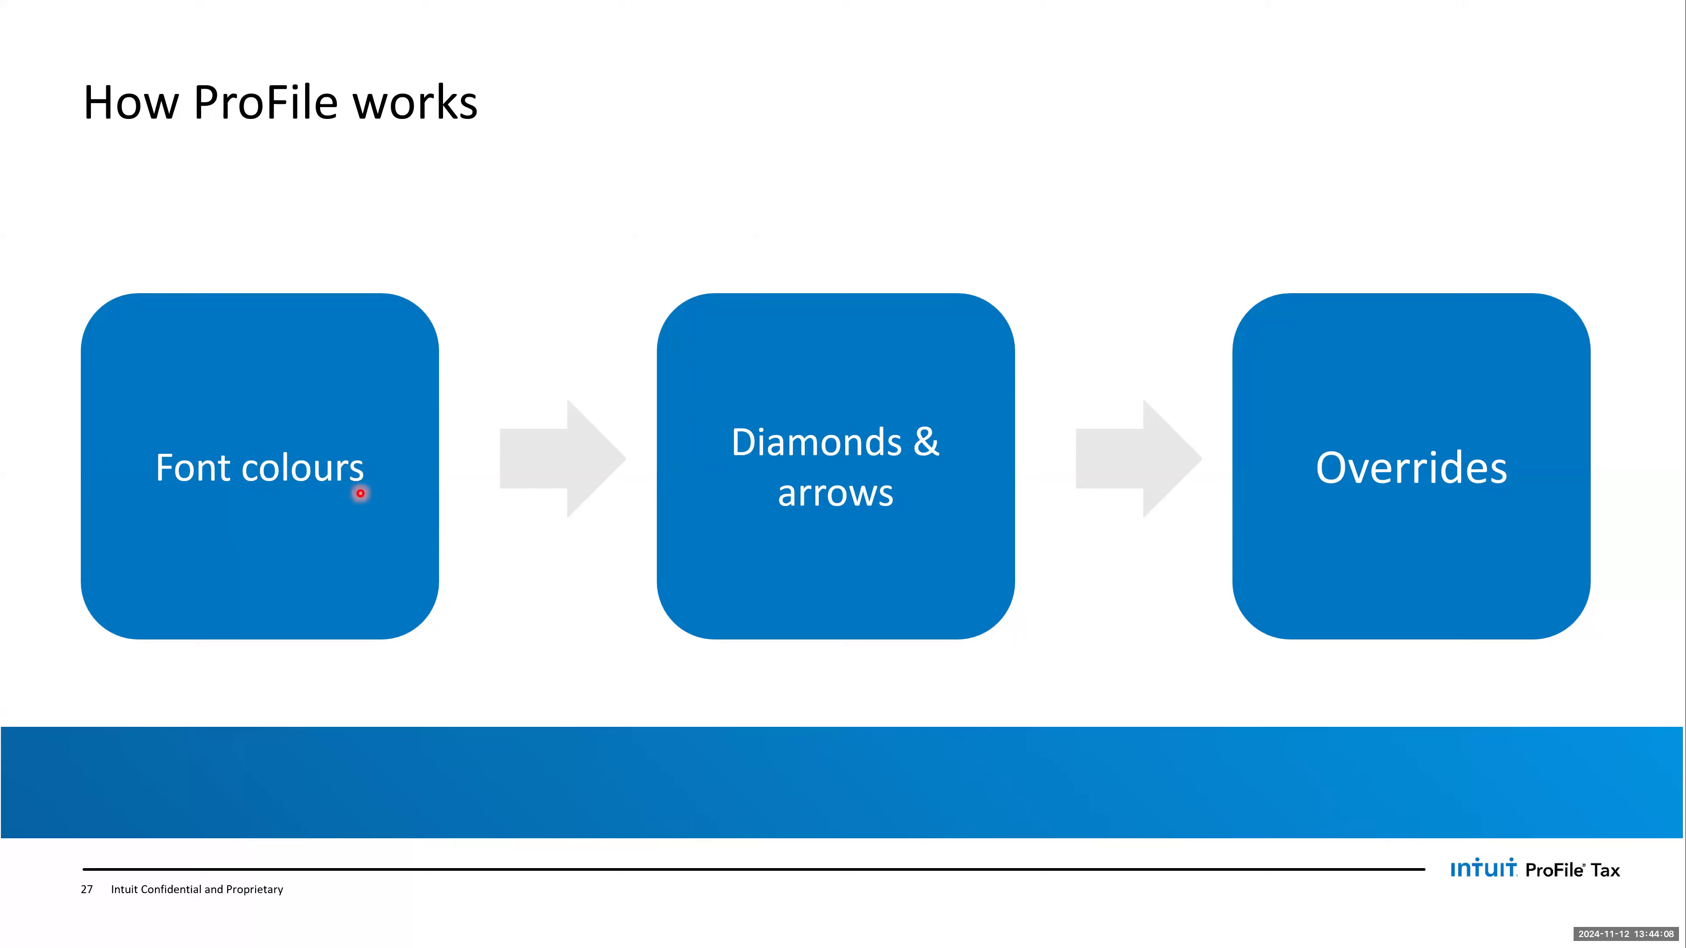
key("alt+Tab")
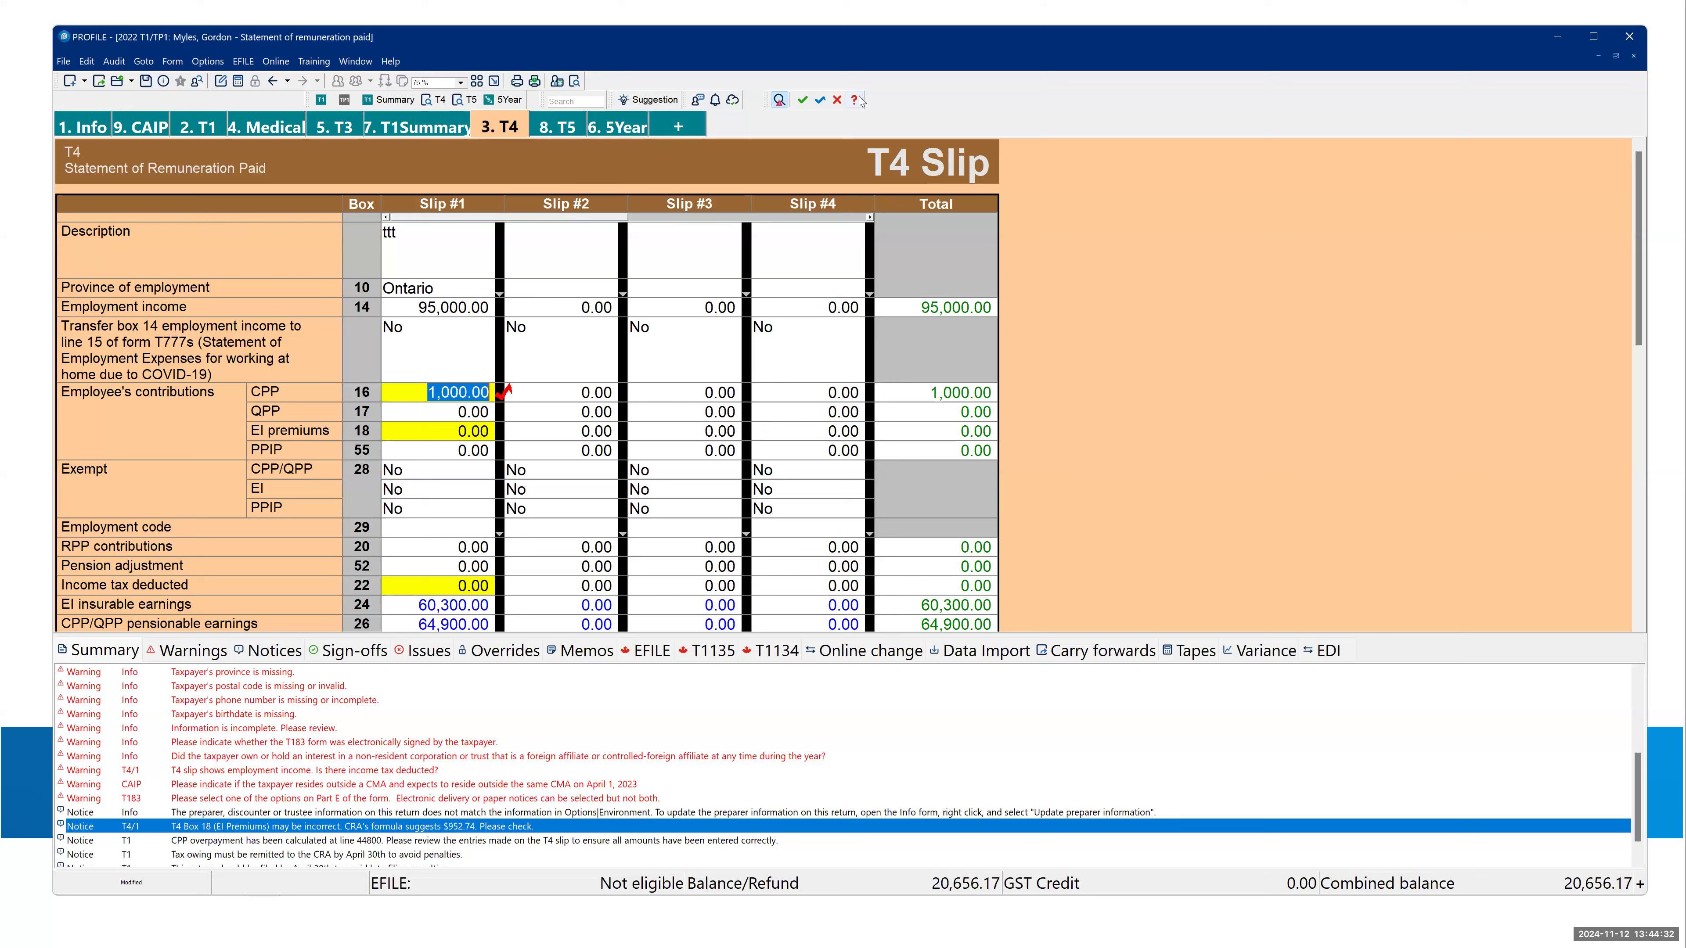
left_click(464, 291)
left_click(467, 306)
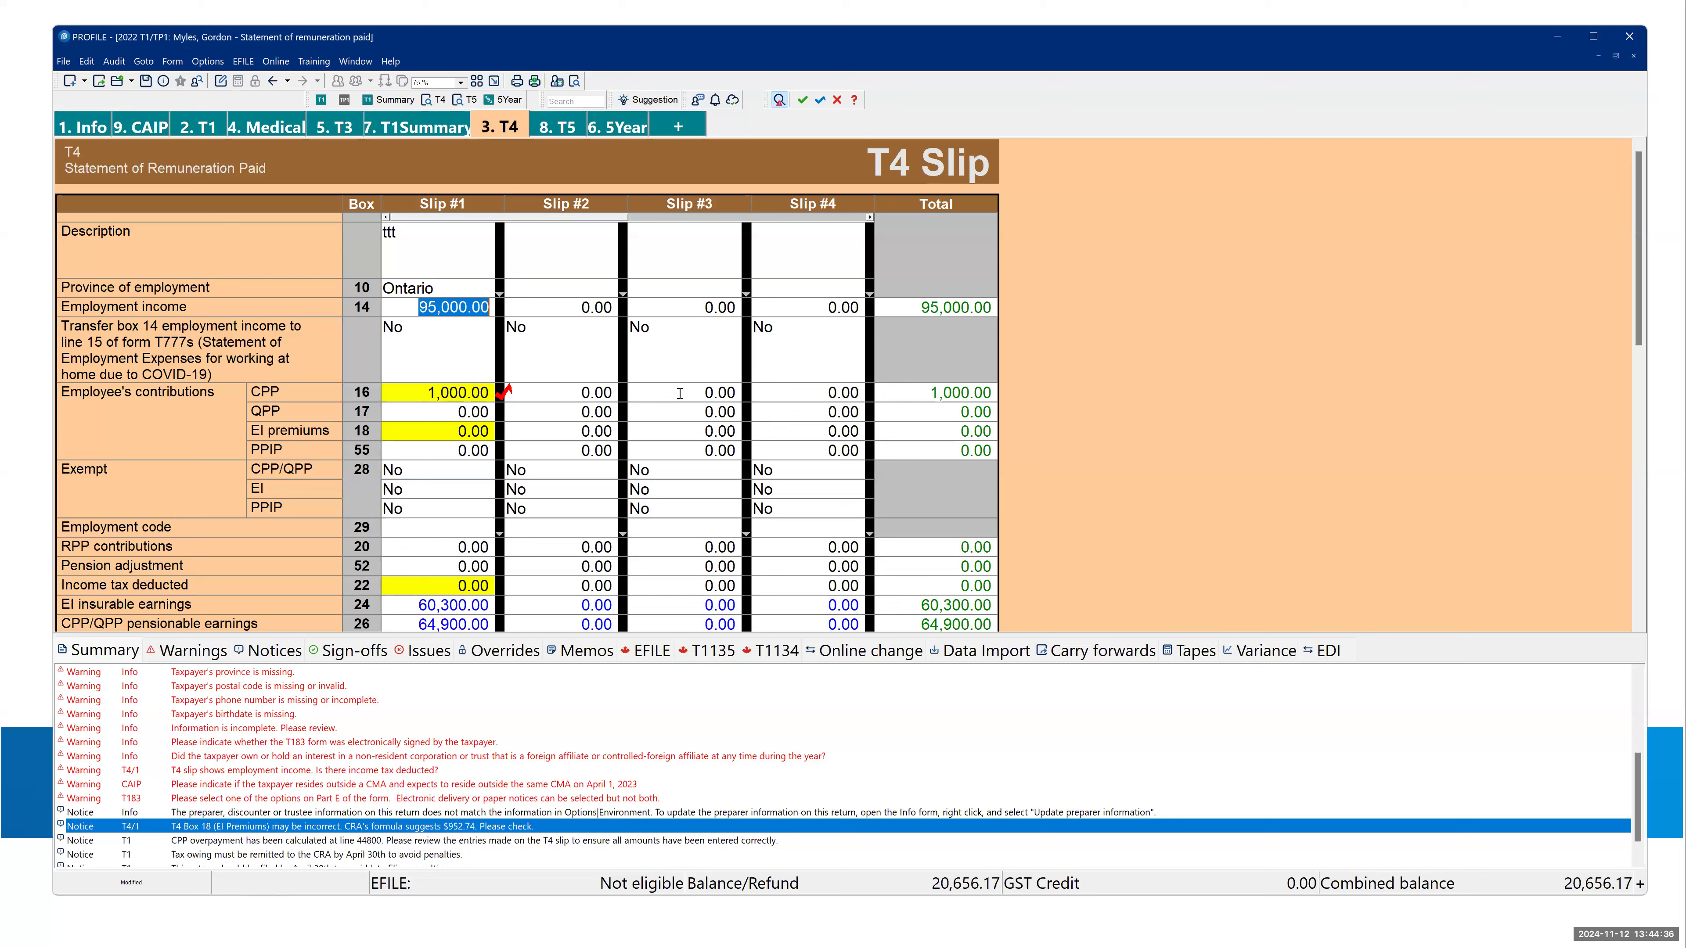
key("Tab")
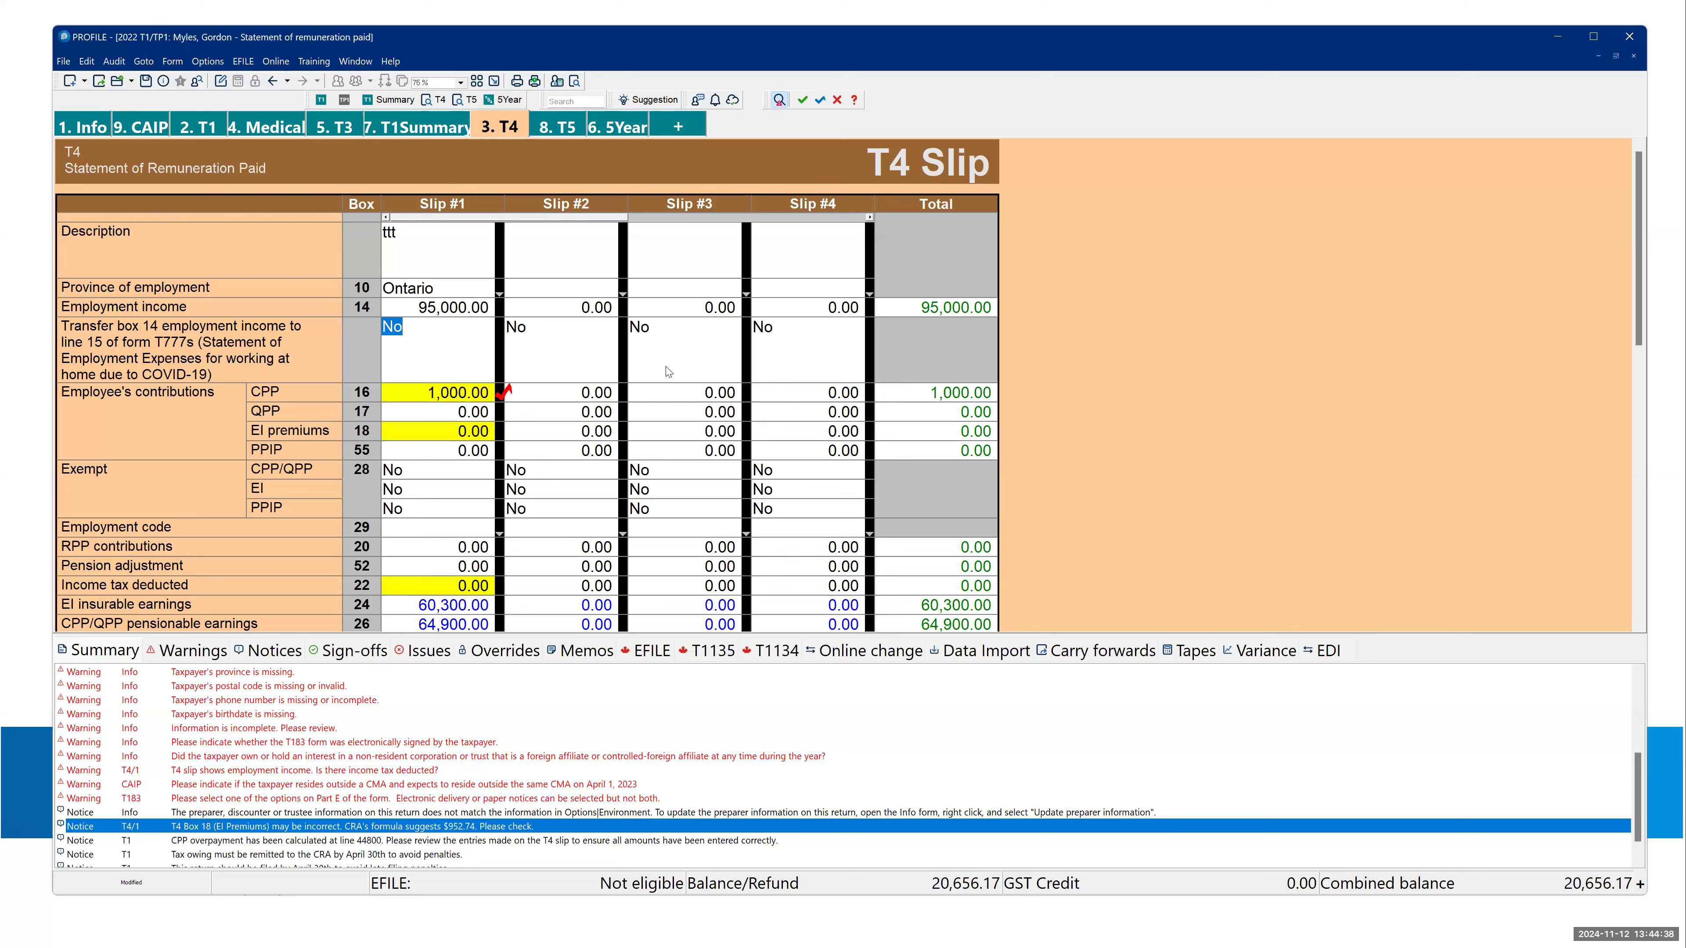
key("shift+Tab")
type("10,000")
type("0.00")
key("shift+Tab")
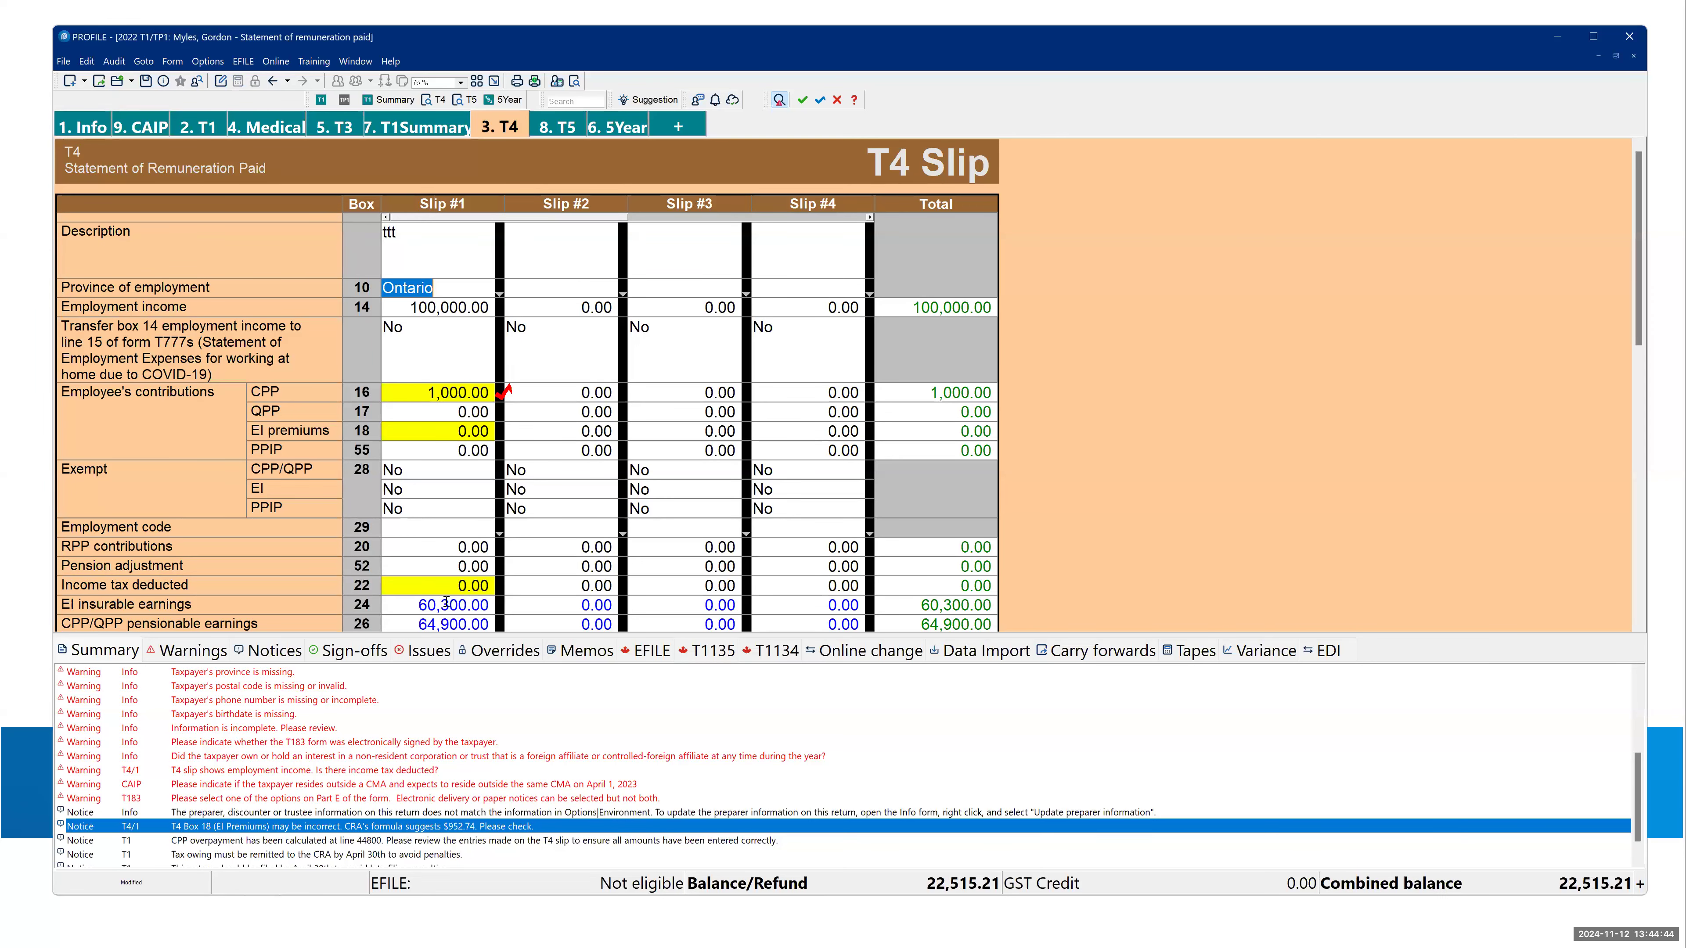
- Override the calculated EI insurable earnings in box 24 of Slip #1 with 88,888
left_click(449, 613)
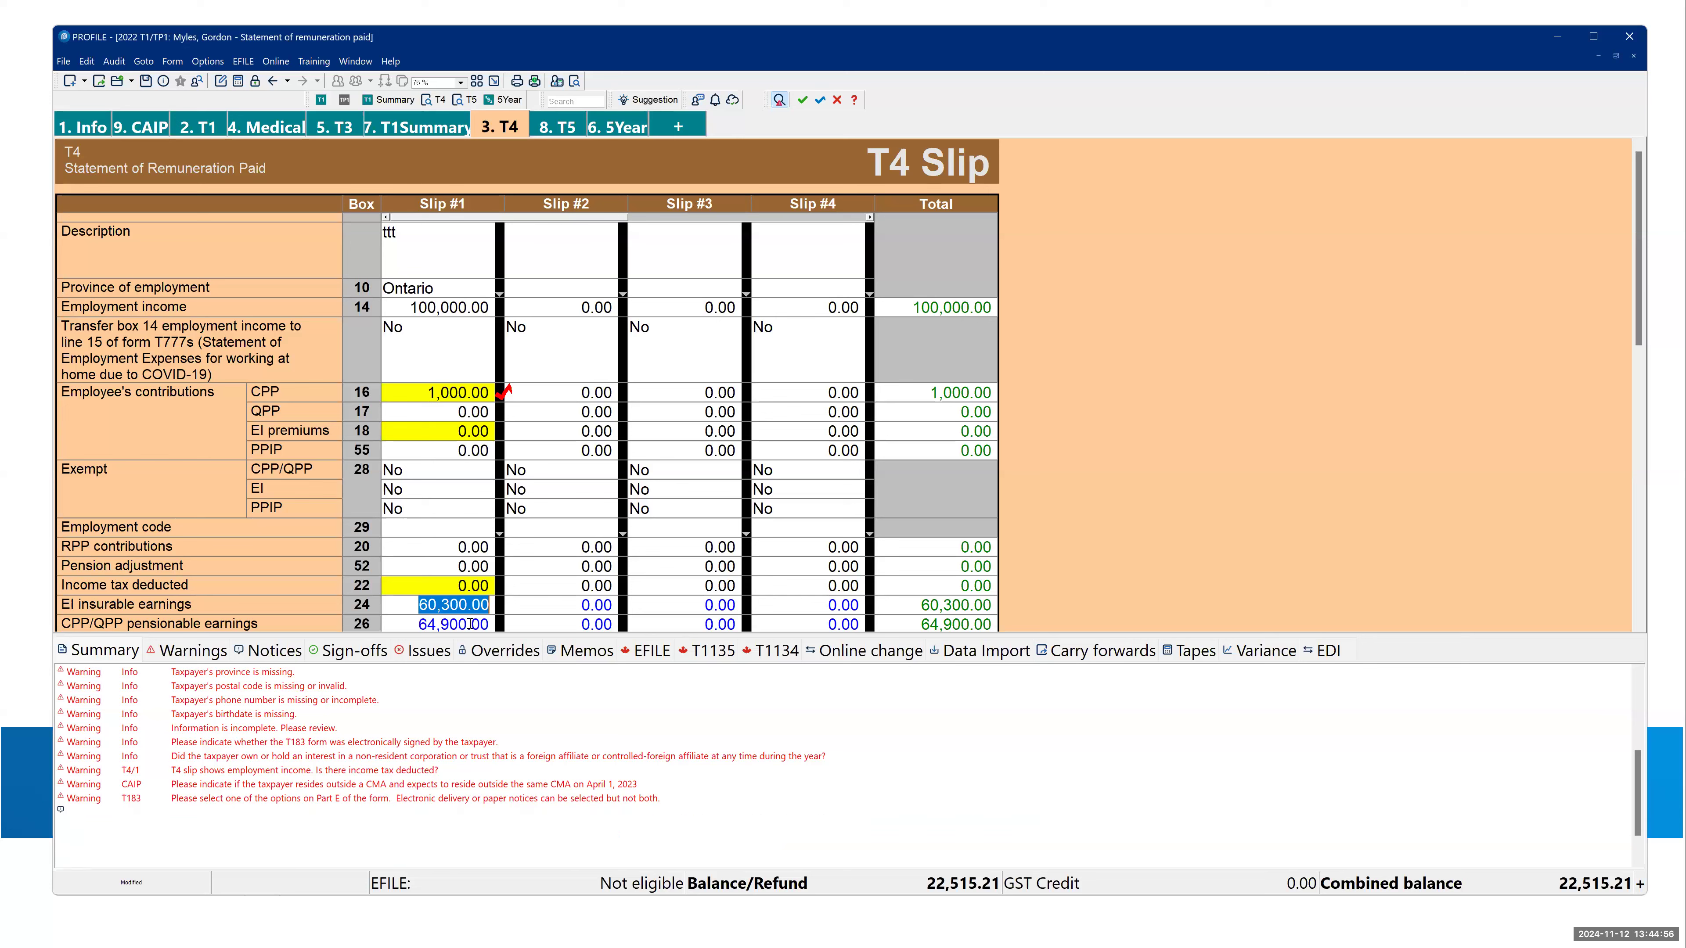
type("88,888")
key("Up")
left_click(467, 608)
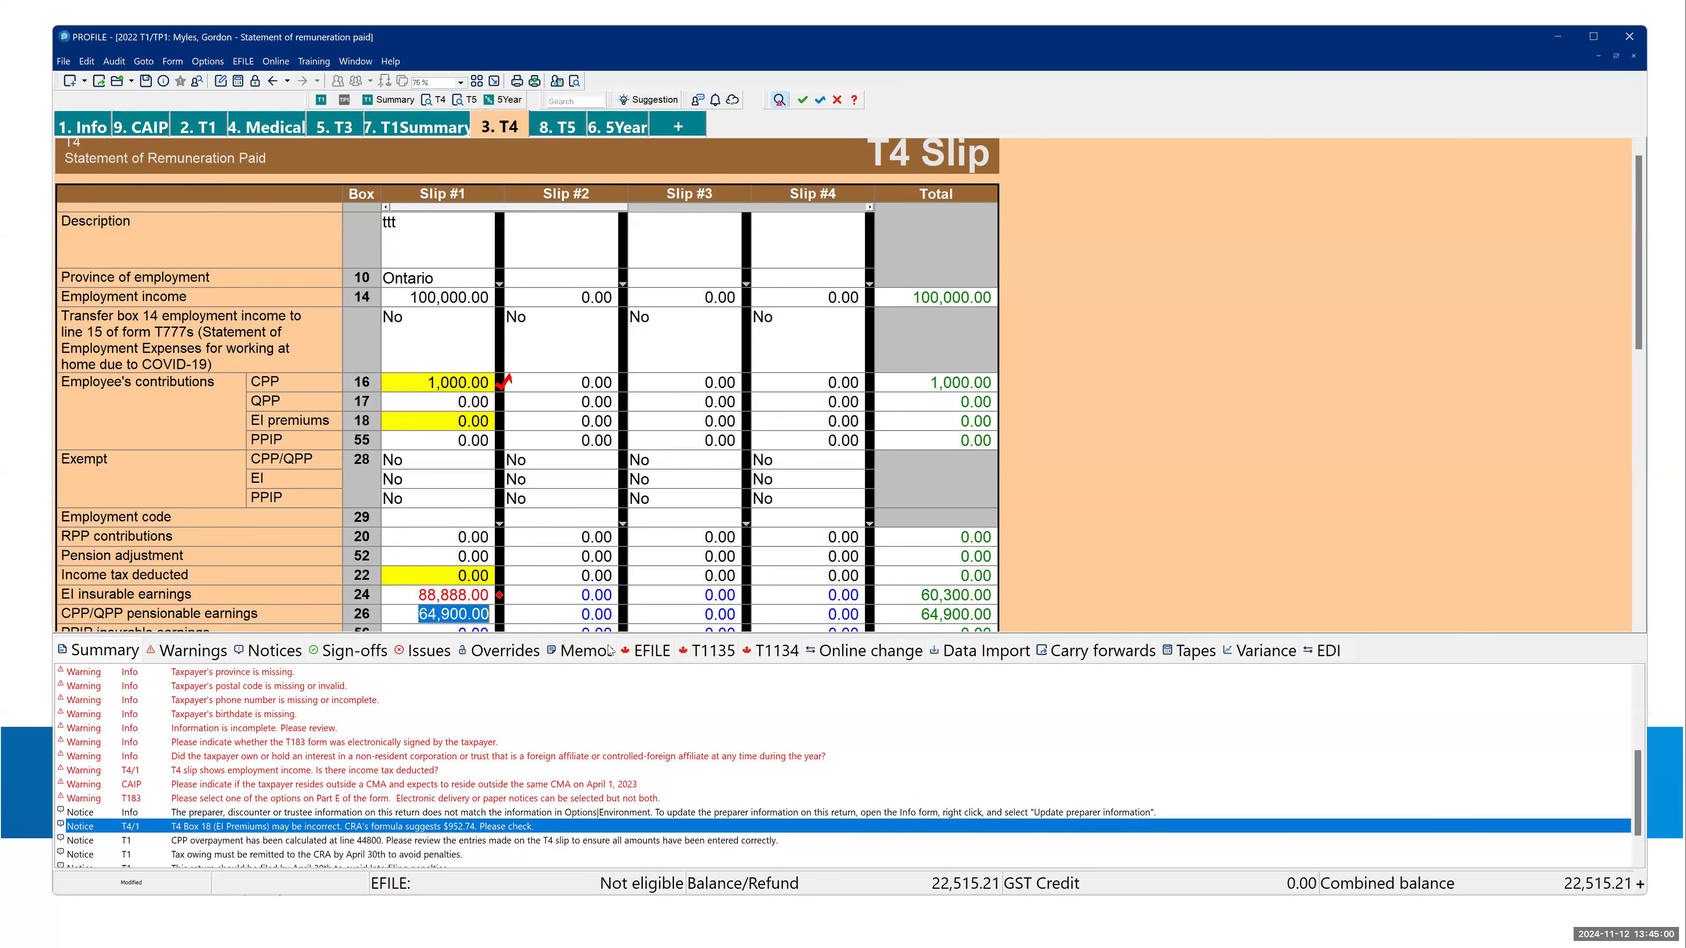
key("Up")
key("Down")
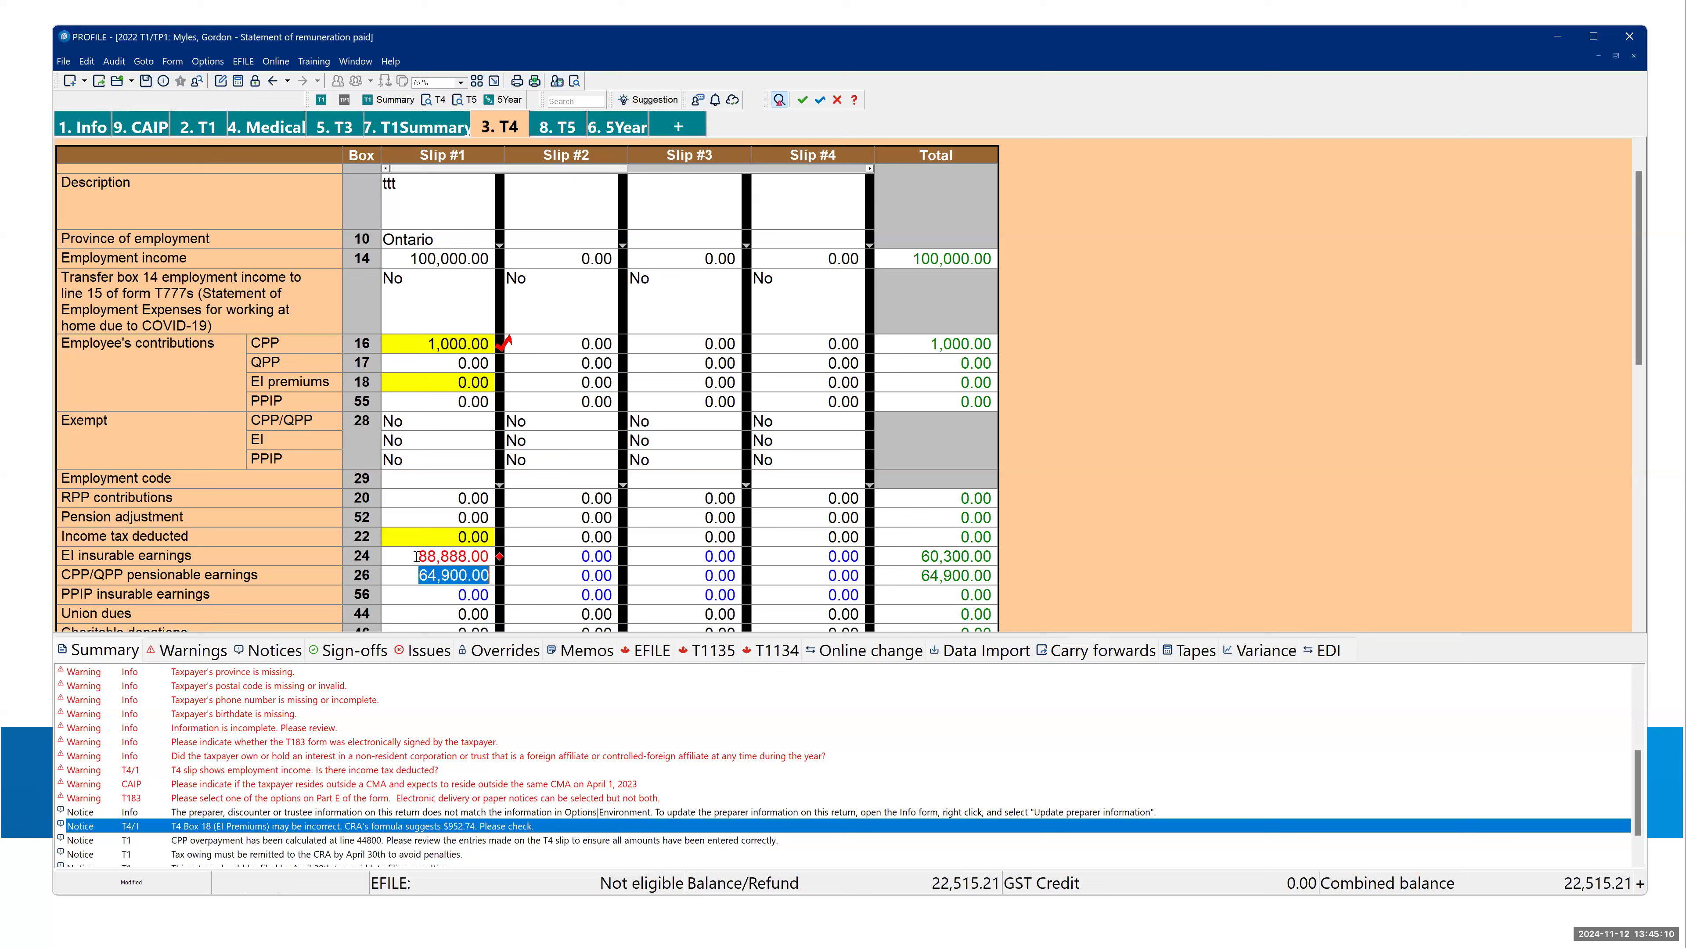
- Show the auditor's Overrides list and remove the override from Slip #1's EI insurable earnings
left_click(507, 654)
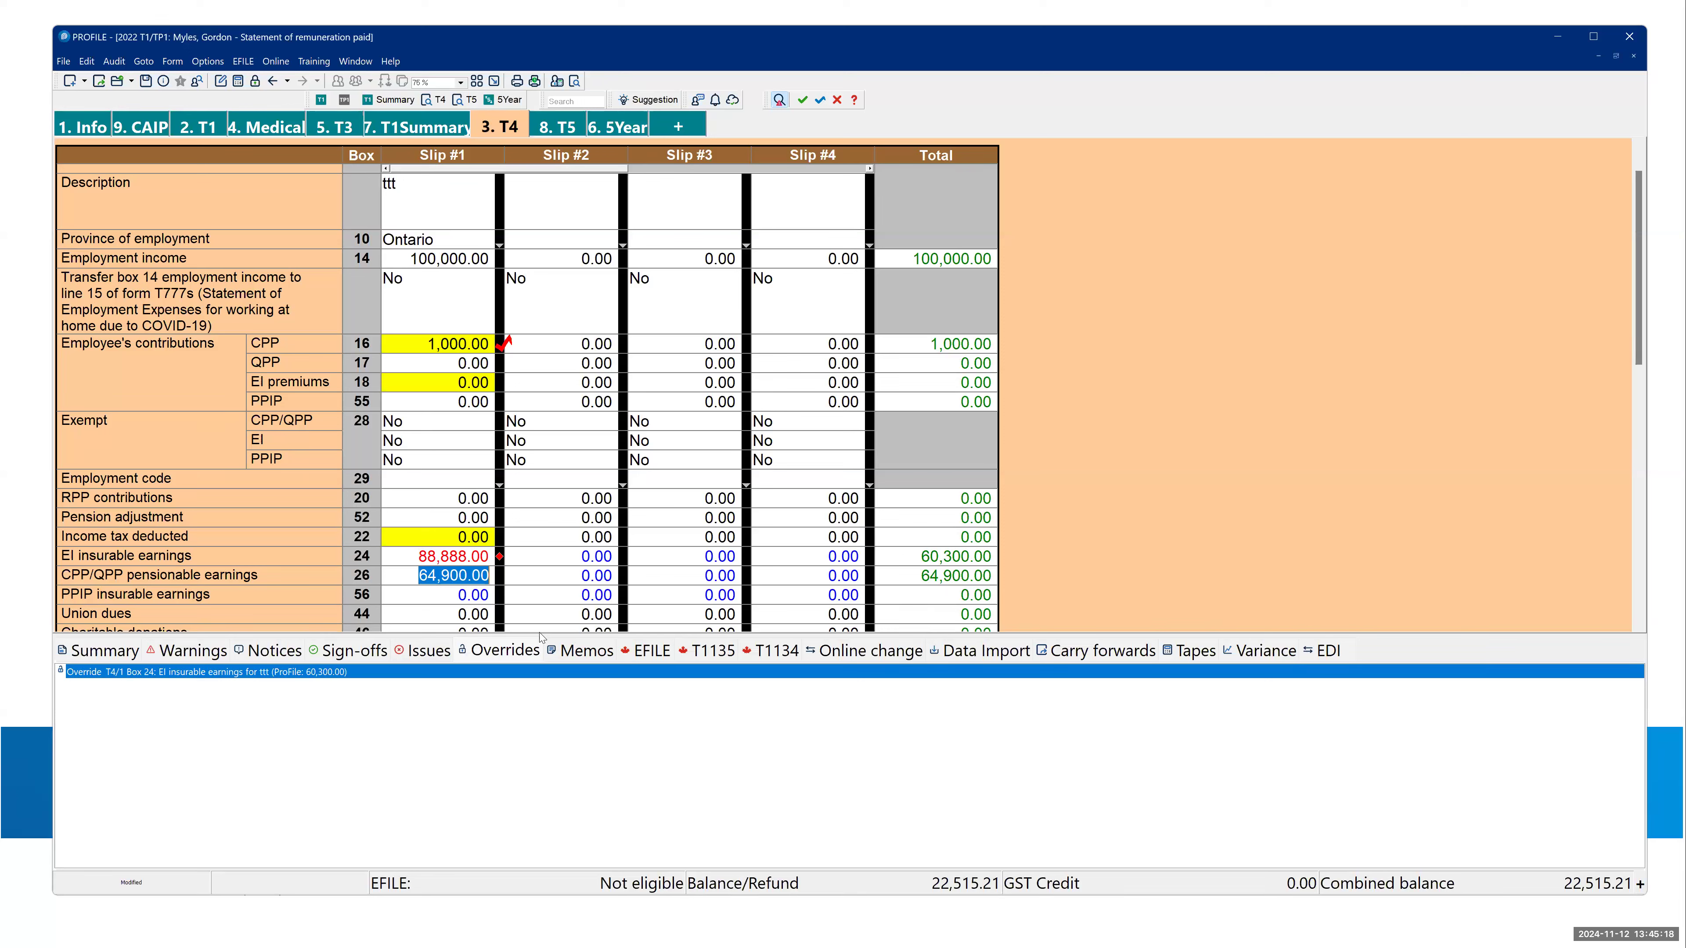
left_click(440, 561)
key("Delete")
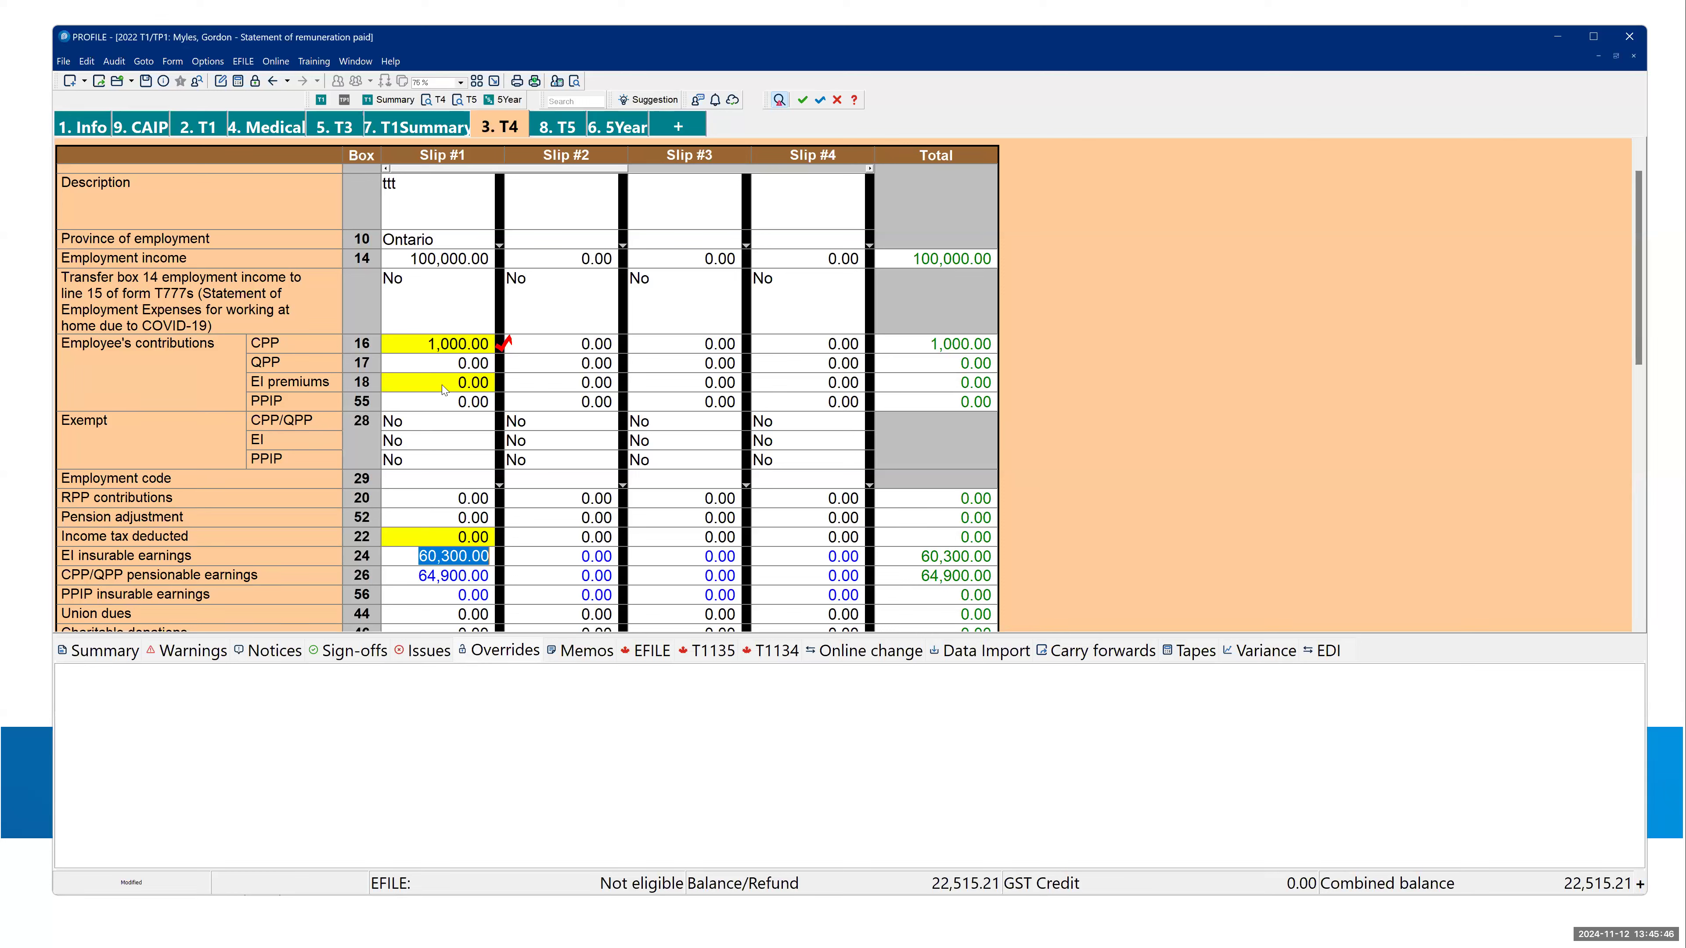
- Examine the calculated employee contribution amounts in the T4 form's Total column, from CPP down to PPIP
left_click(918, 359)
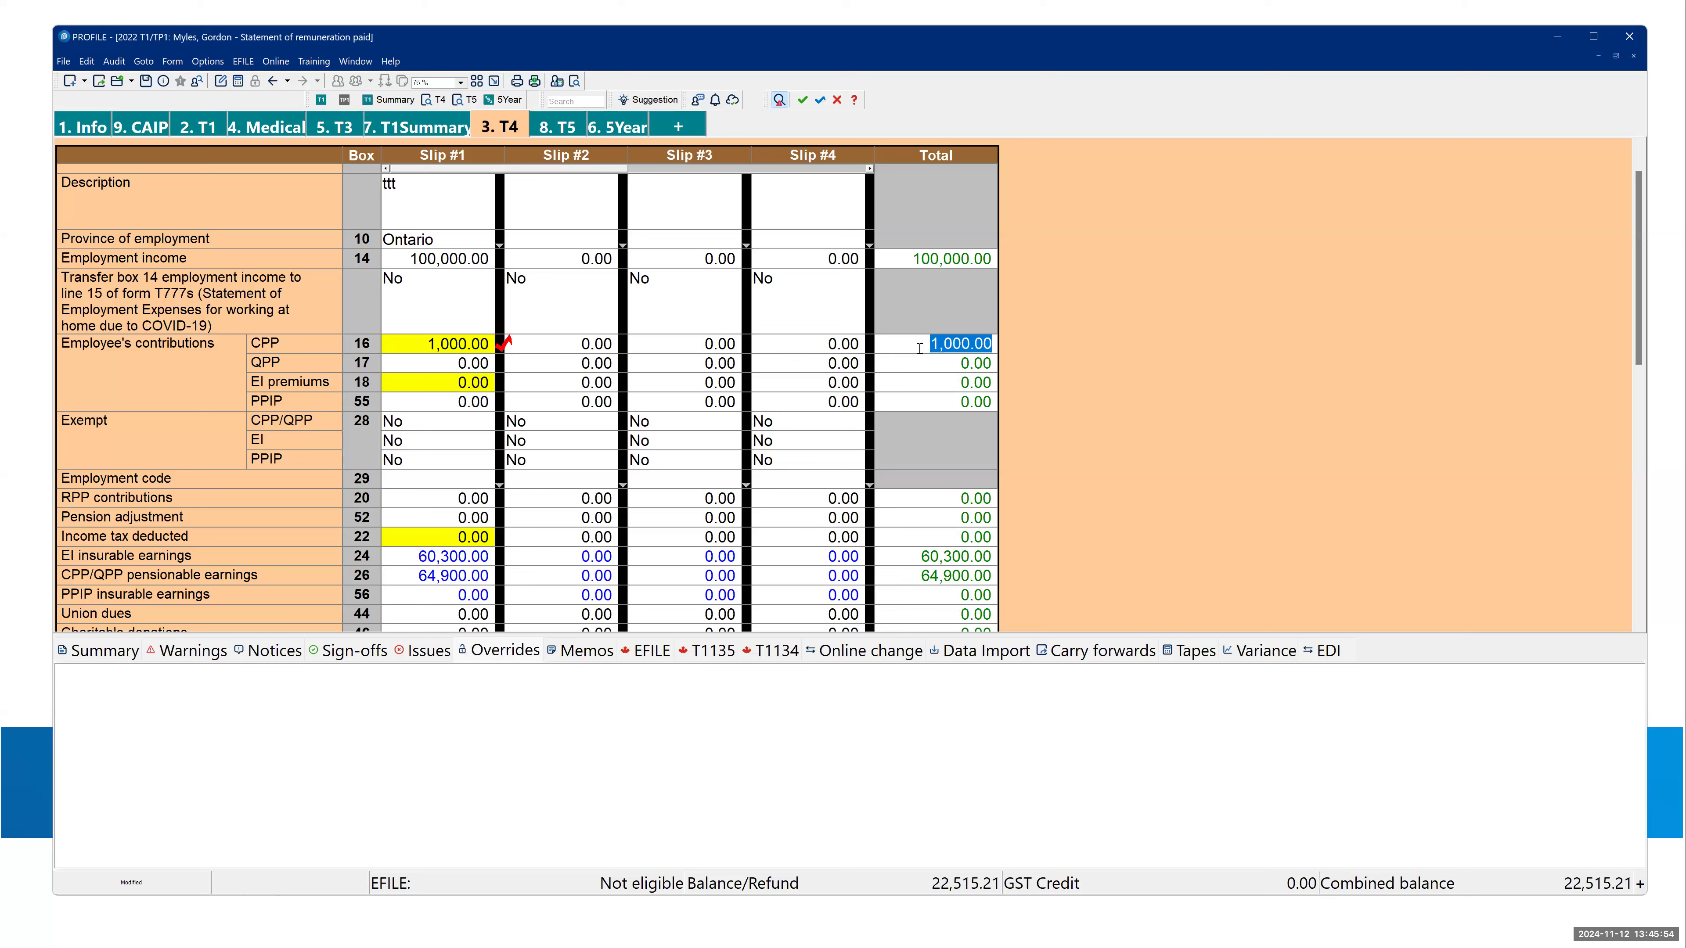
key("Down")
key("Down")
key("Down")
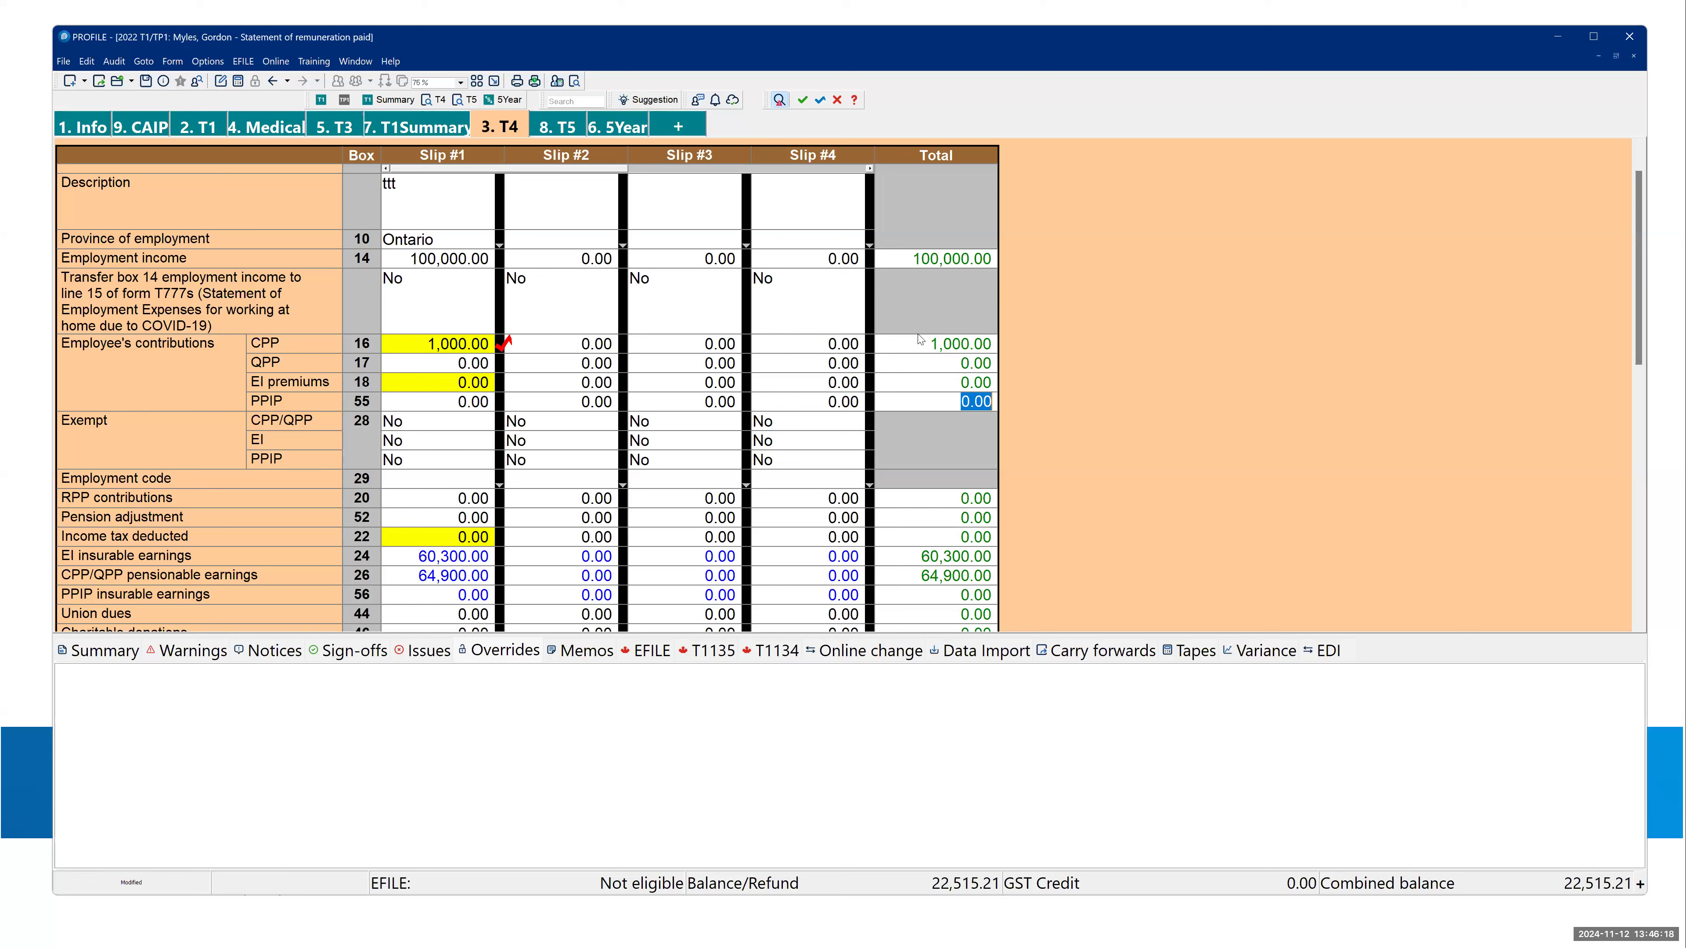
- Switch to the presentation and move on from "Preparing a T1" to the "What you need" slide
key("alt+Tab")
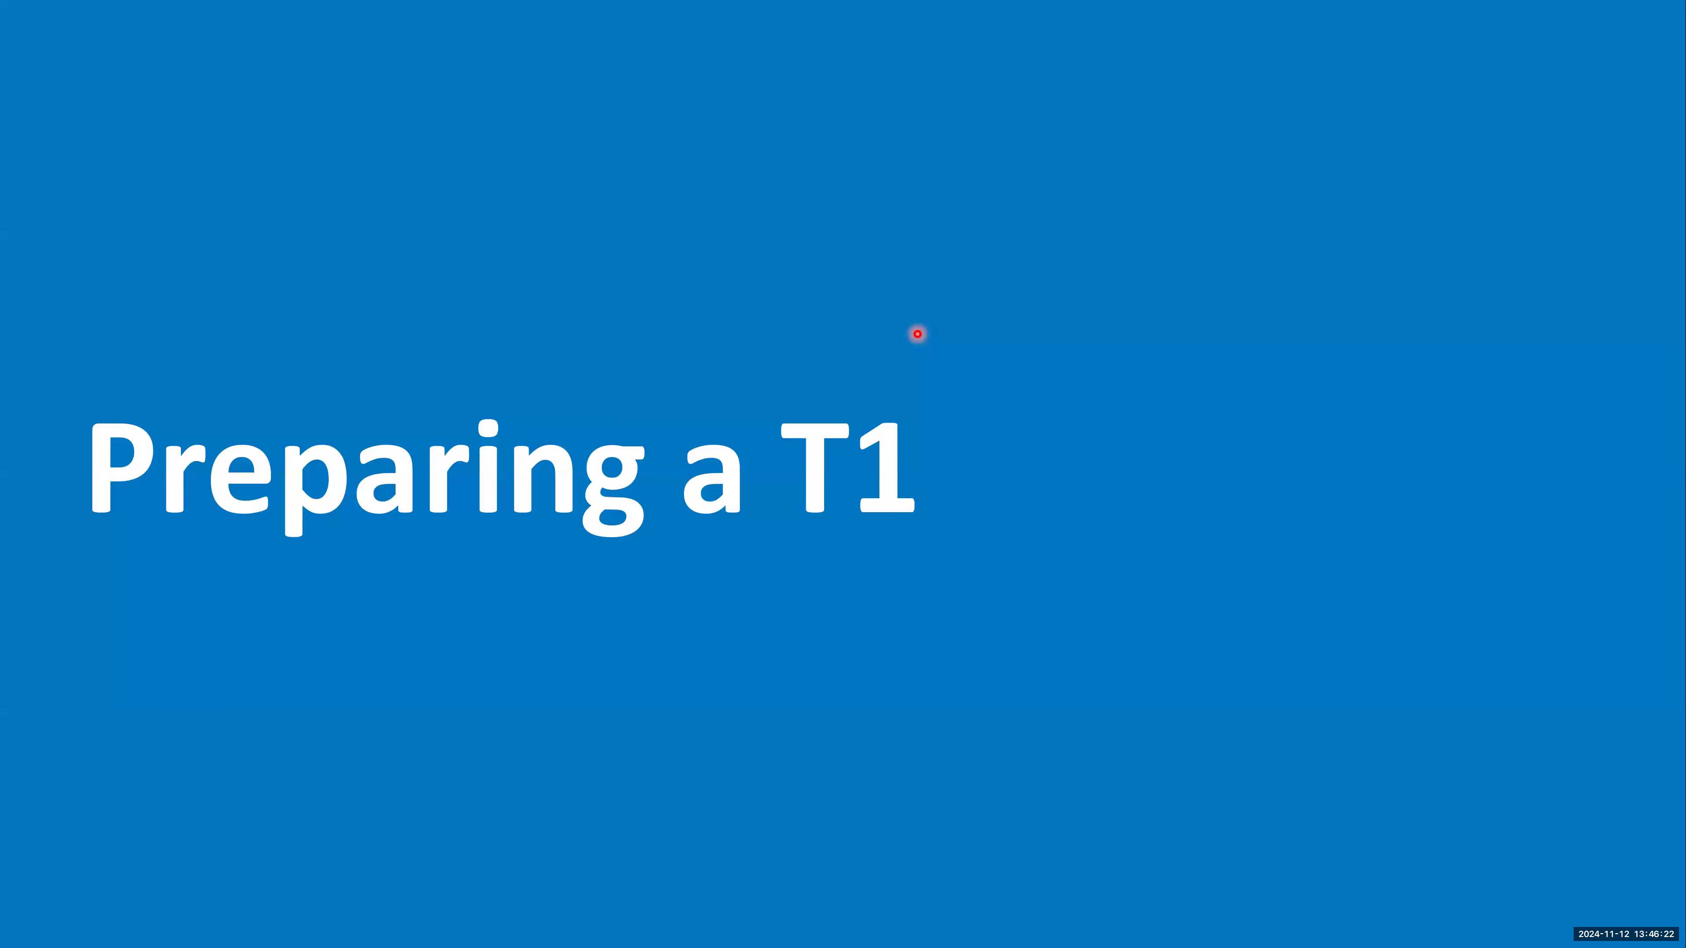
key("Right")
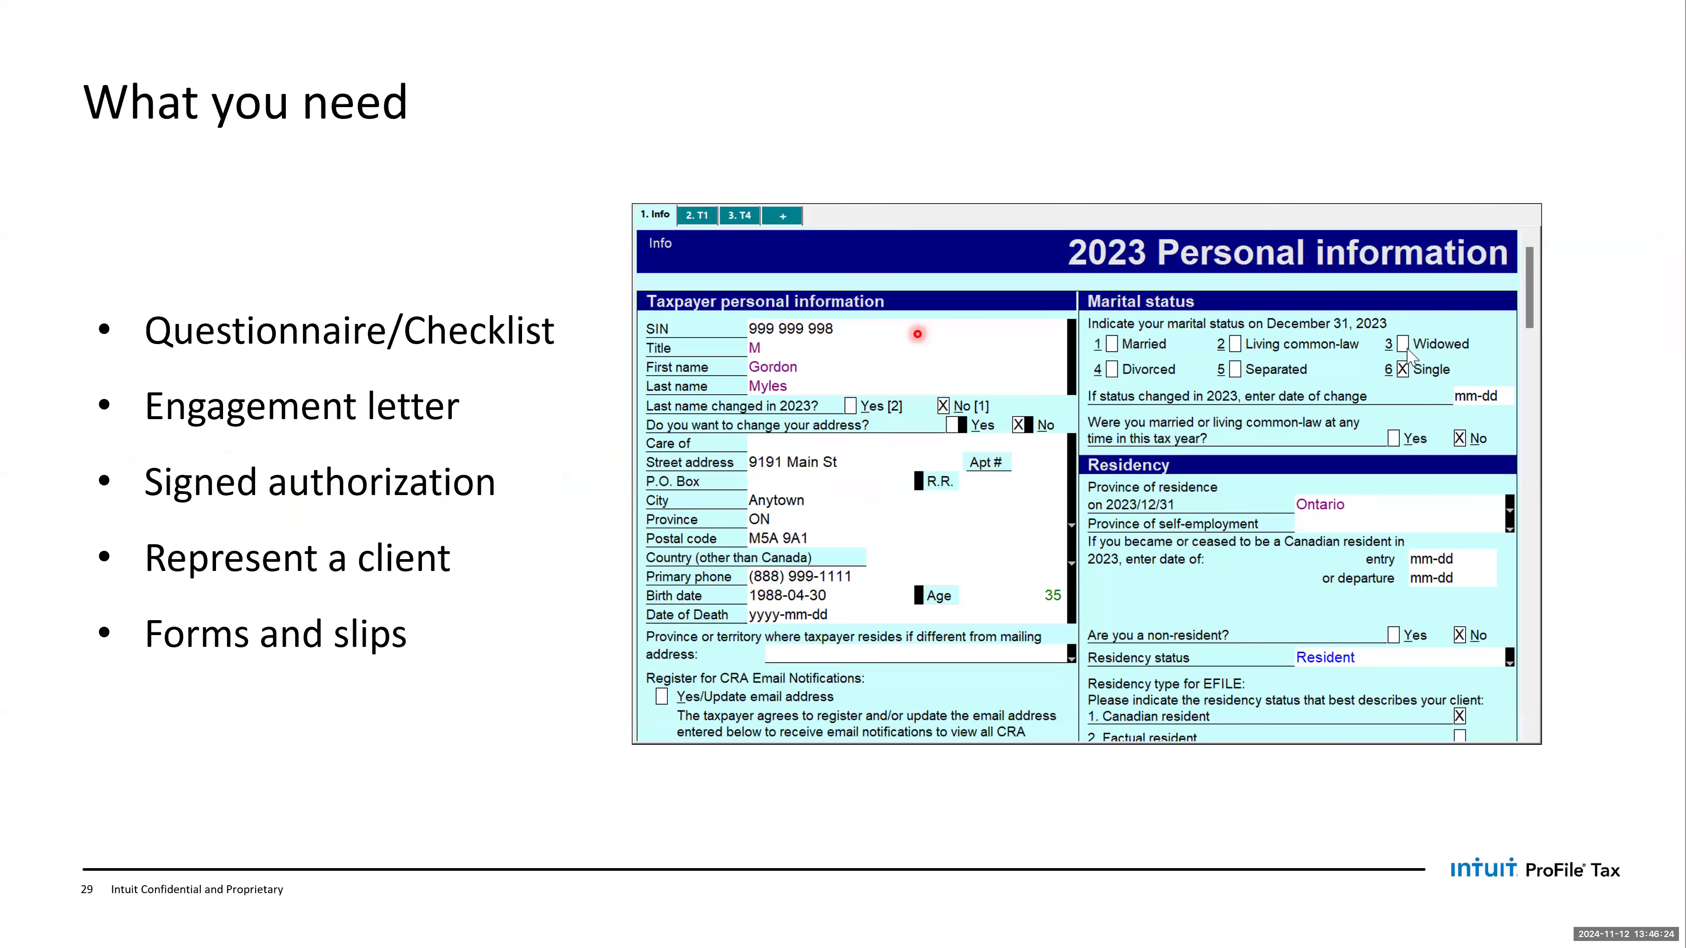
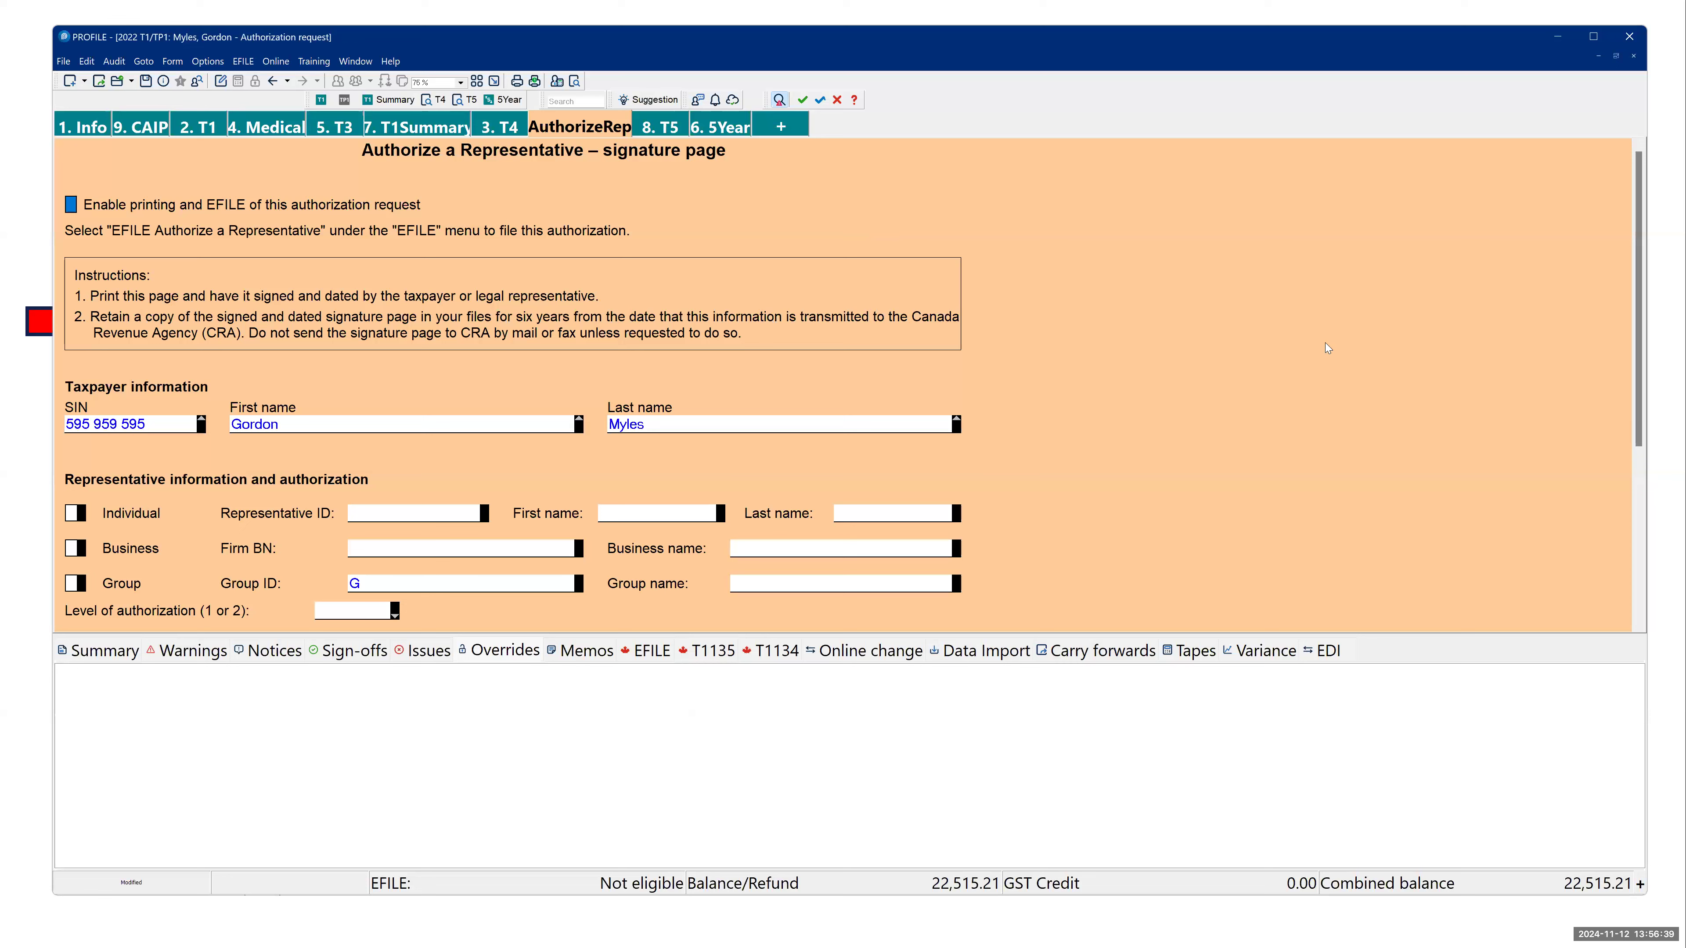
- Show the Manage ProFile Licenses window and its form for activating a new license, and close both without adding one
left_click(391, 62)
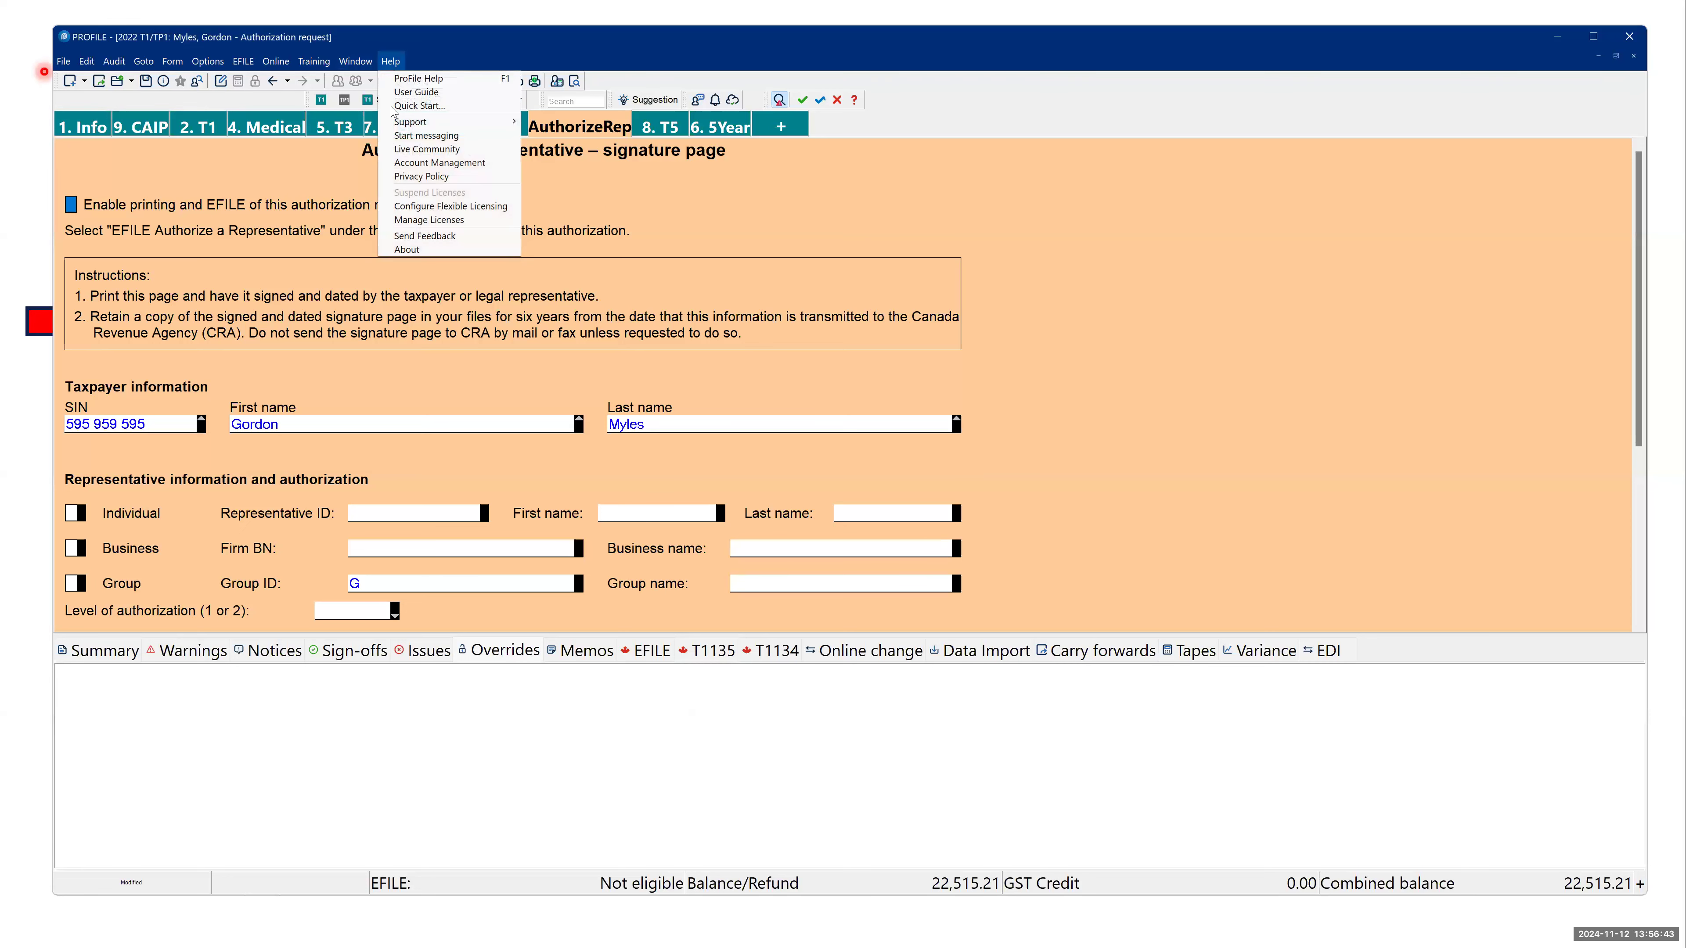
left_click(406, 217)
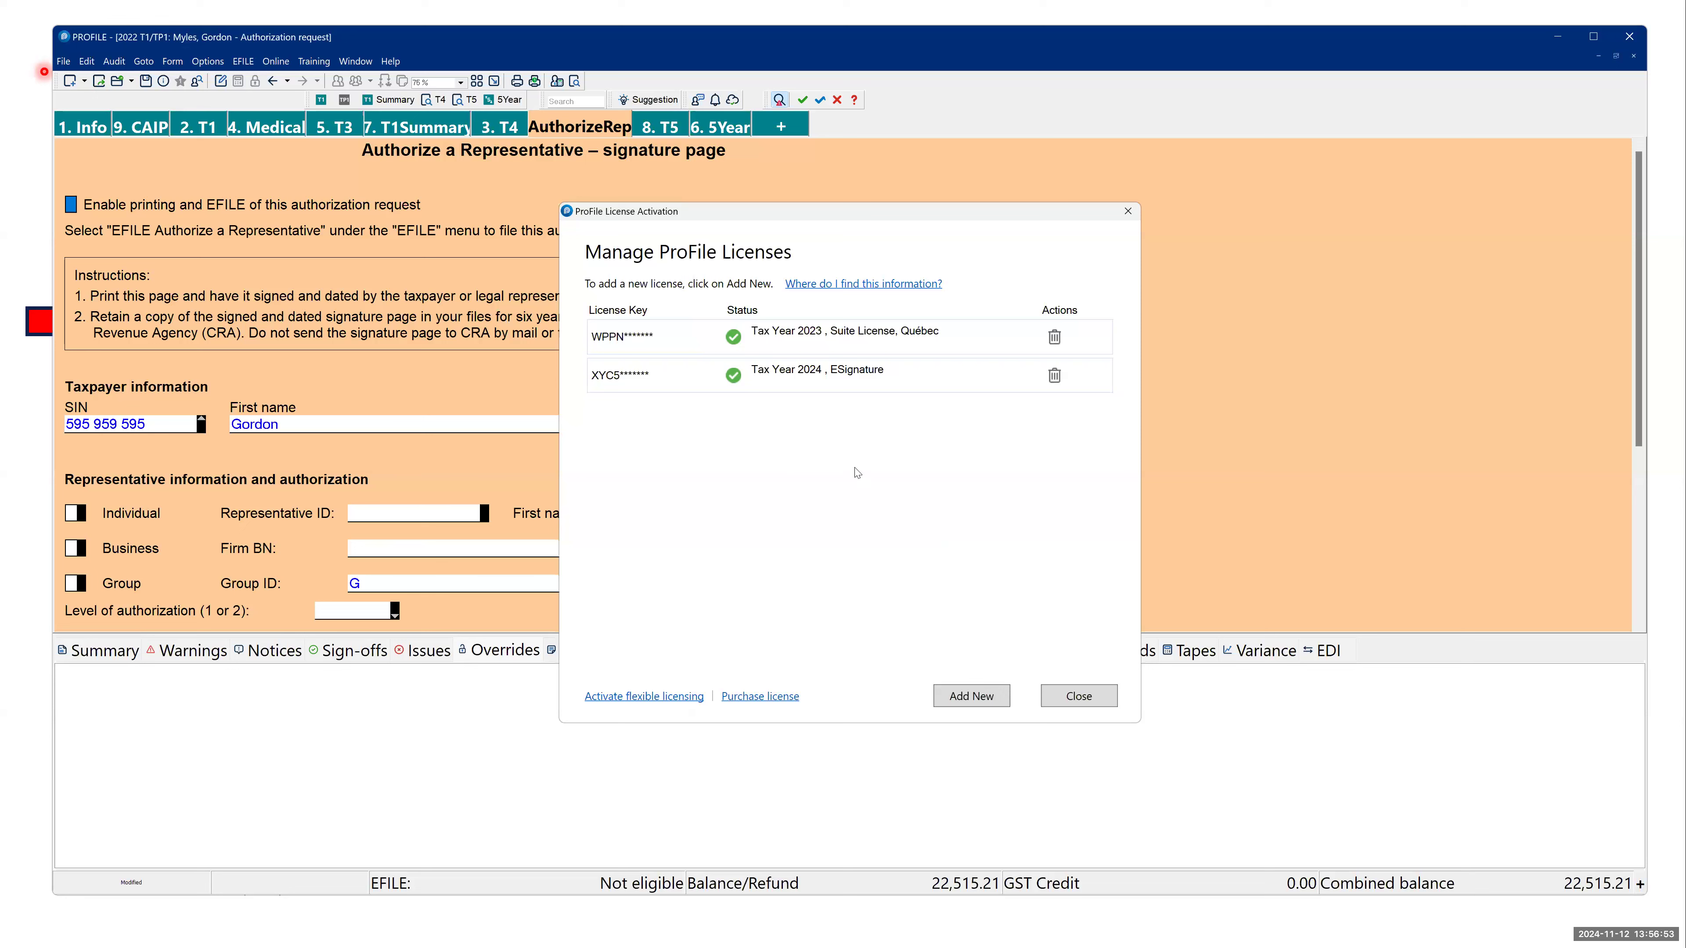
left_click(959, 695)
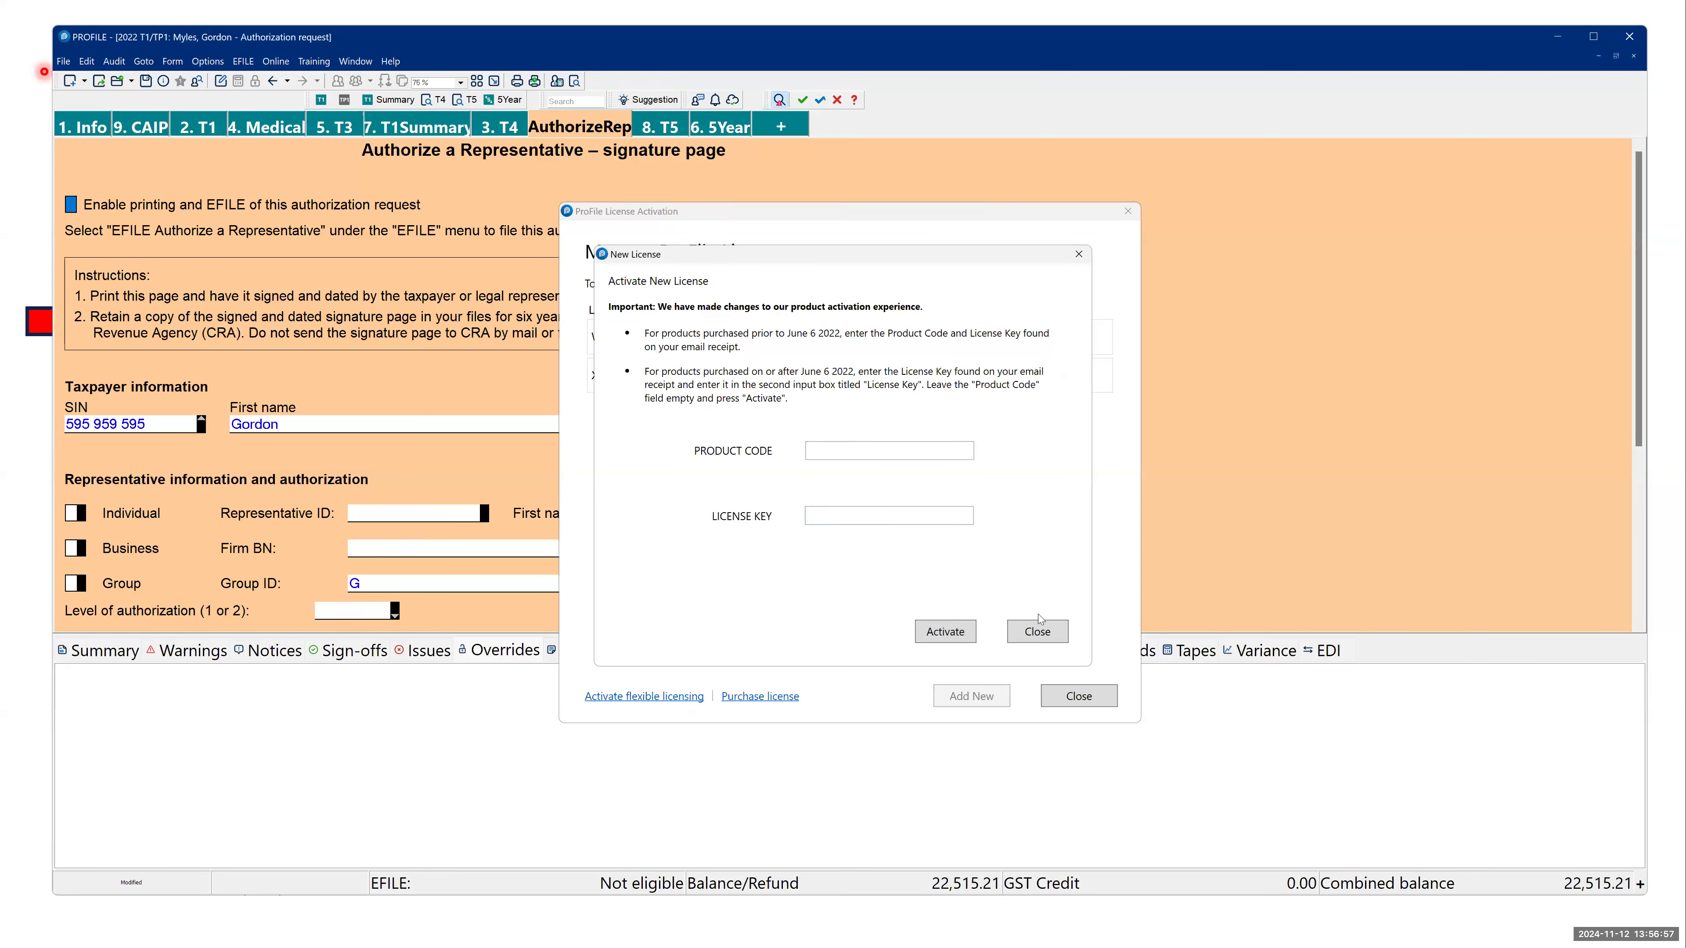
left_click(1038, 631)
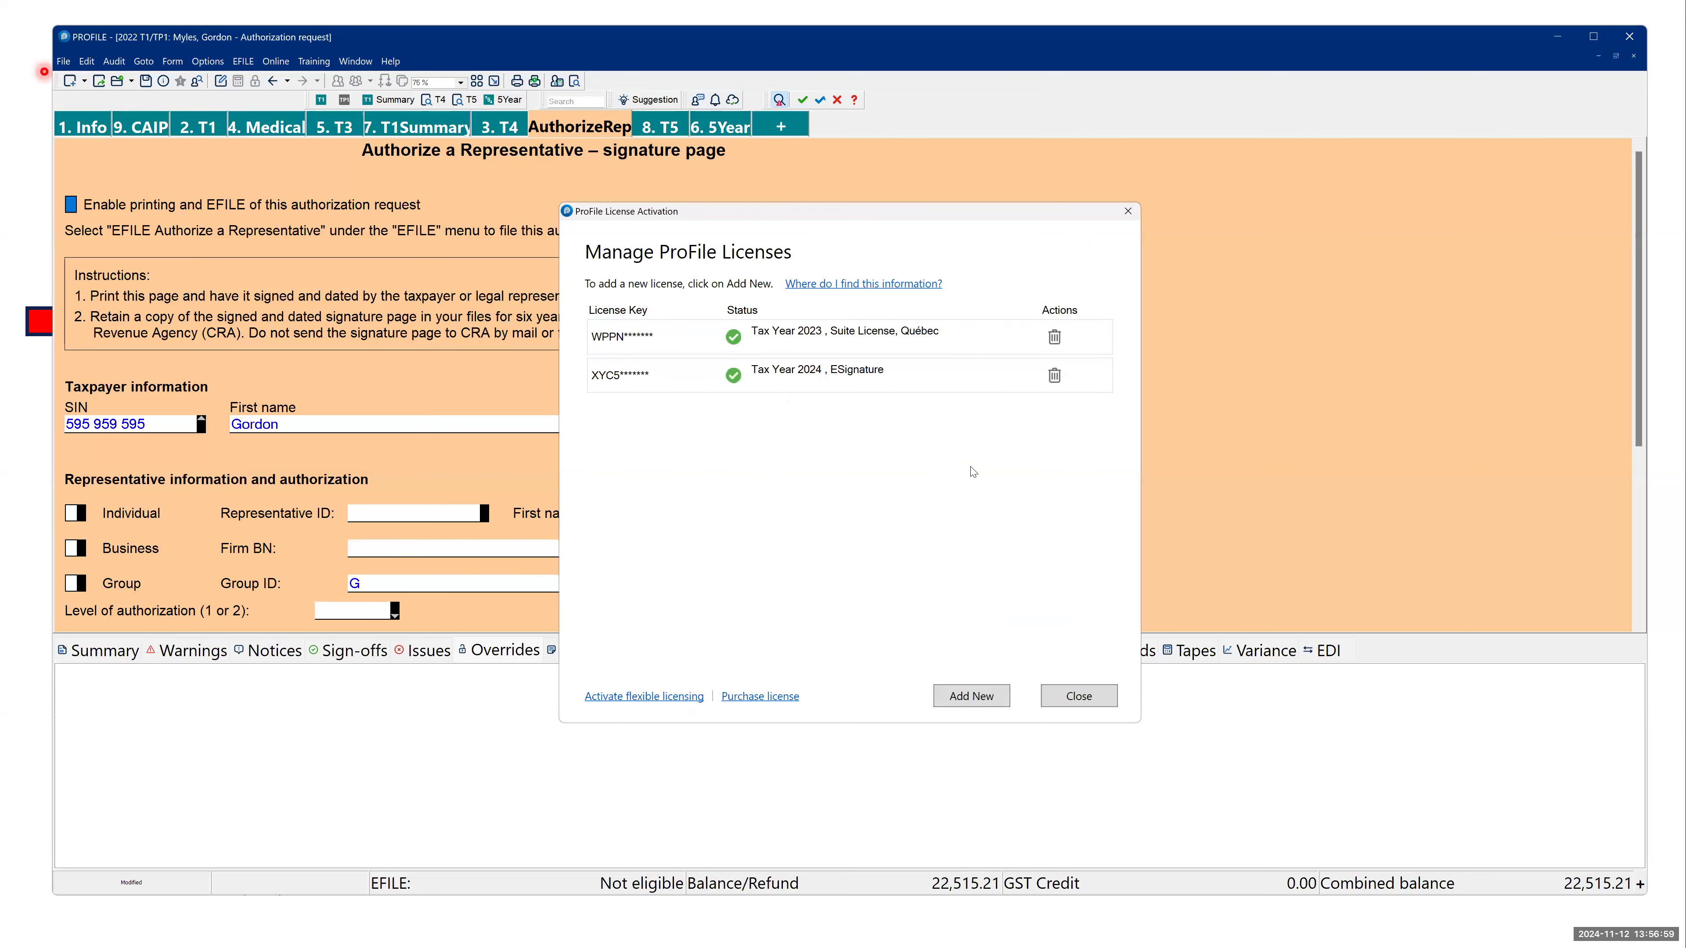
left_click(1050, 703)
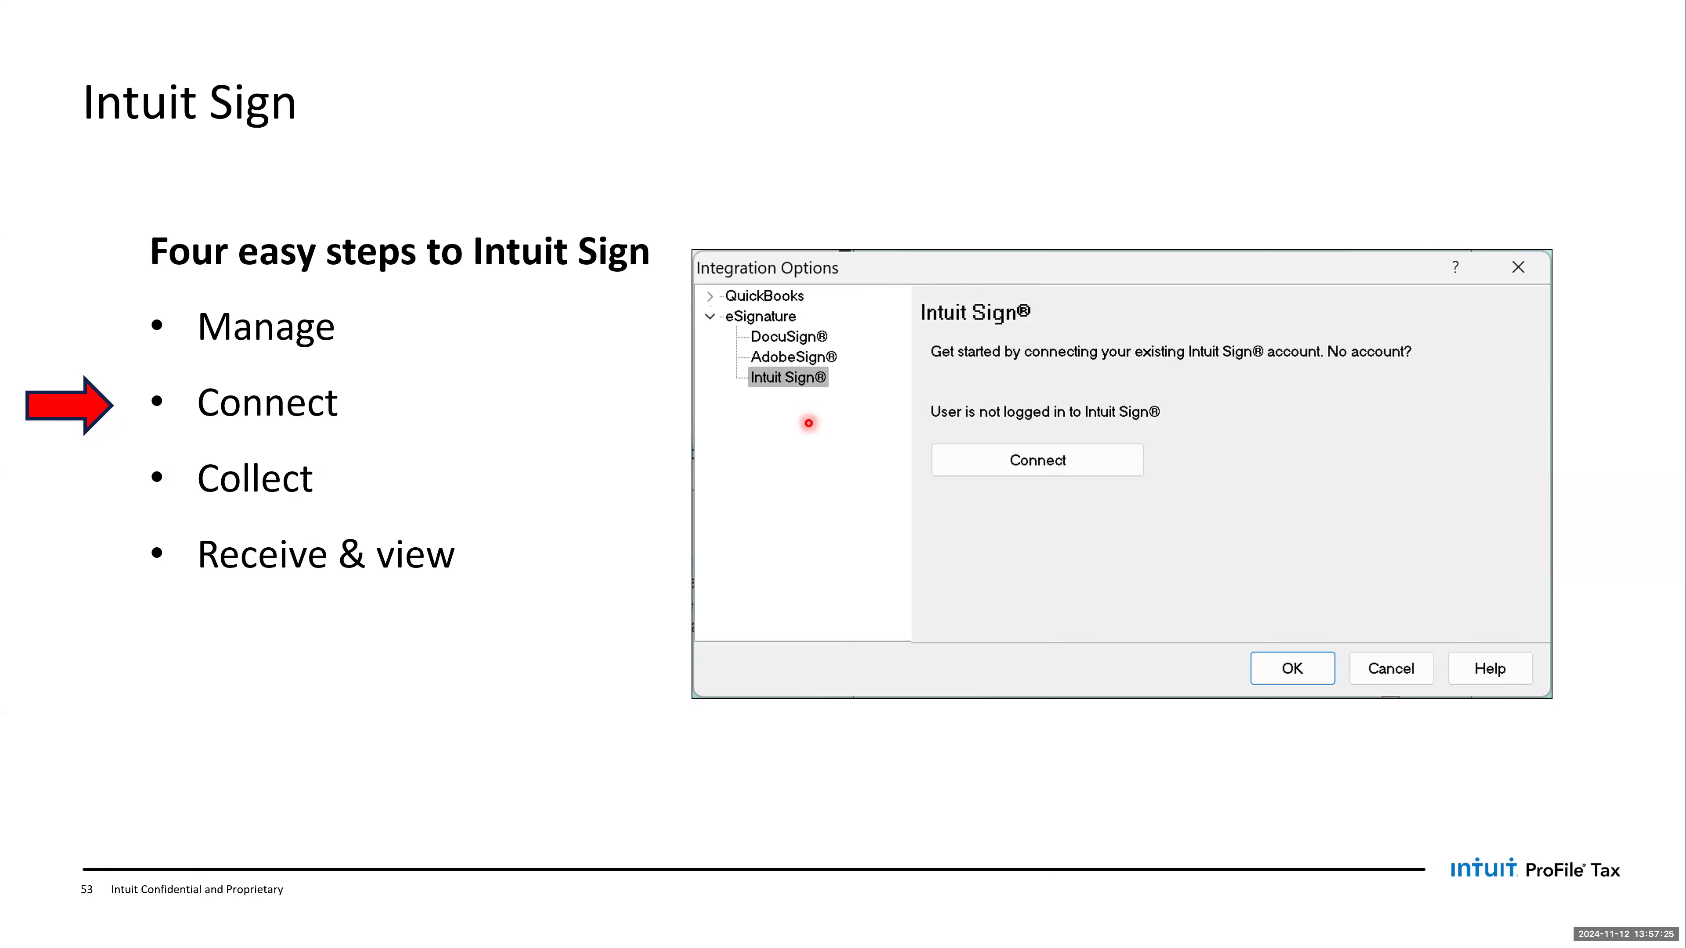
- Switch to ProFile and show the Intuit Sign connection settings among the eSignature integration options
key("alt+Tab")
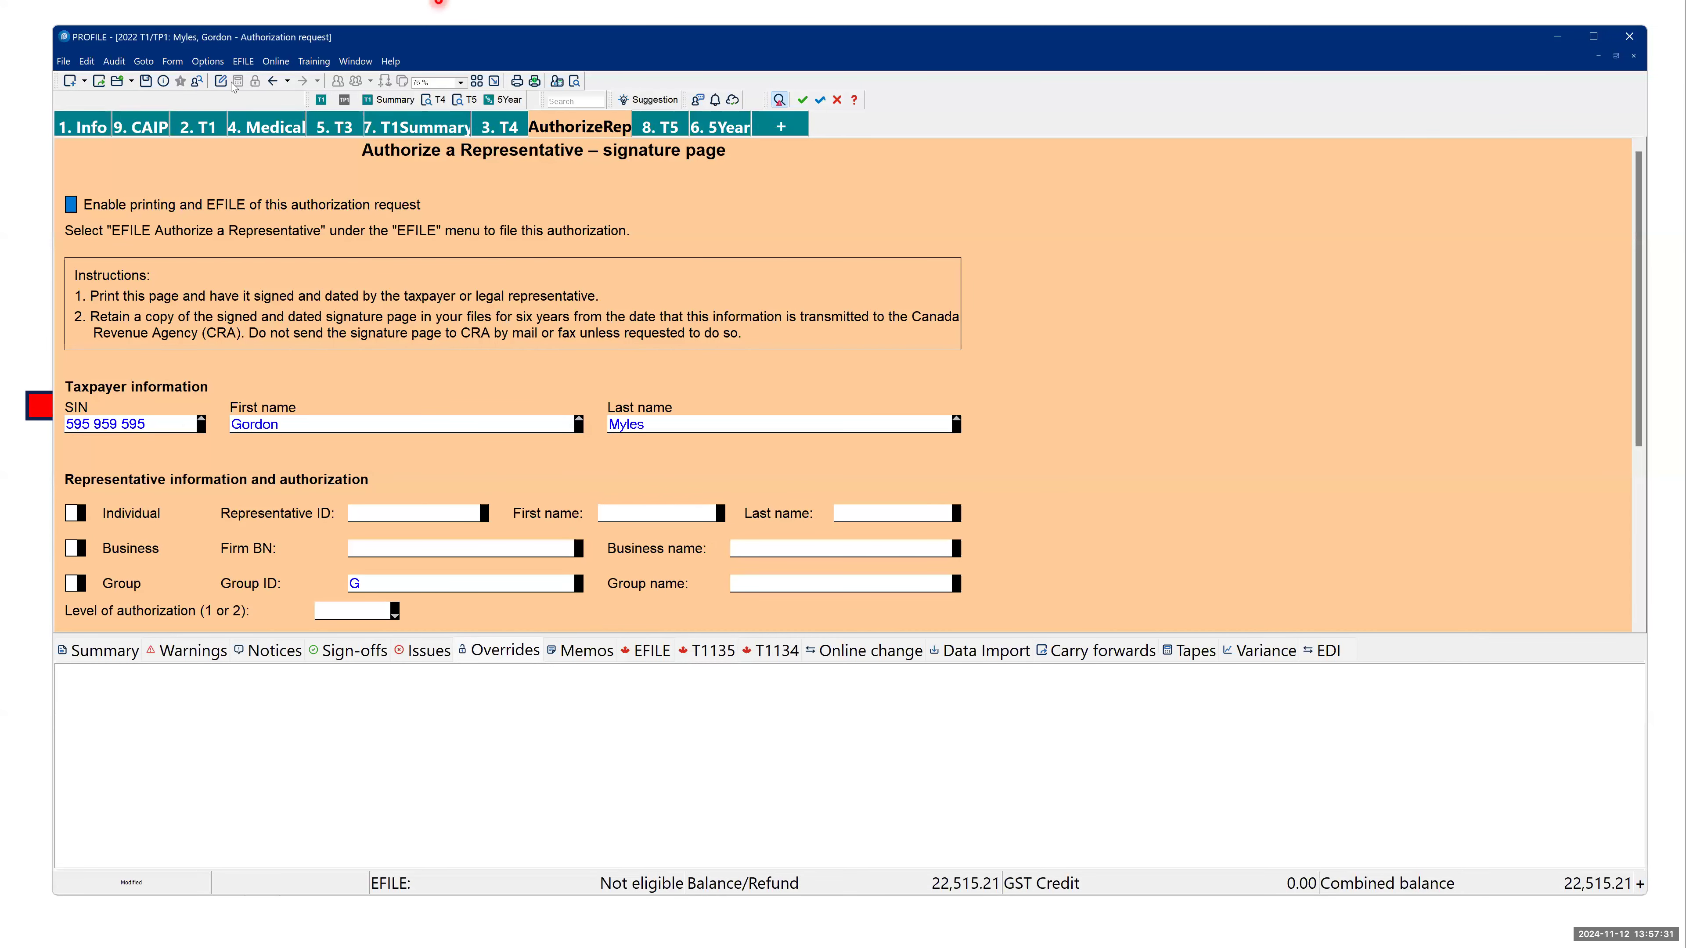
left_click(209, 62)
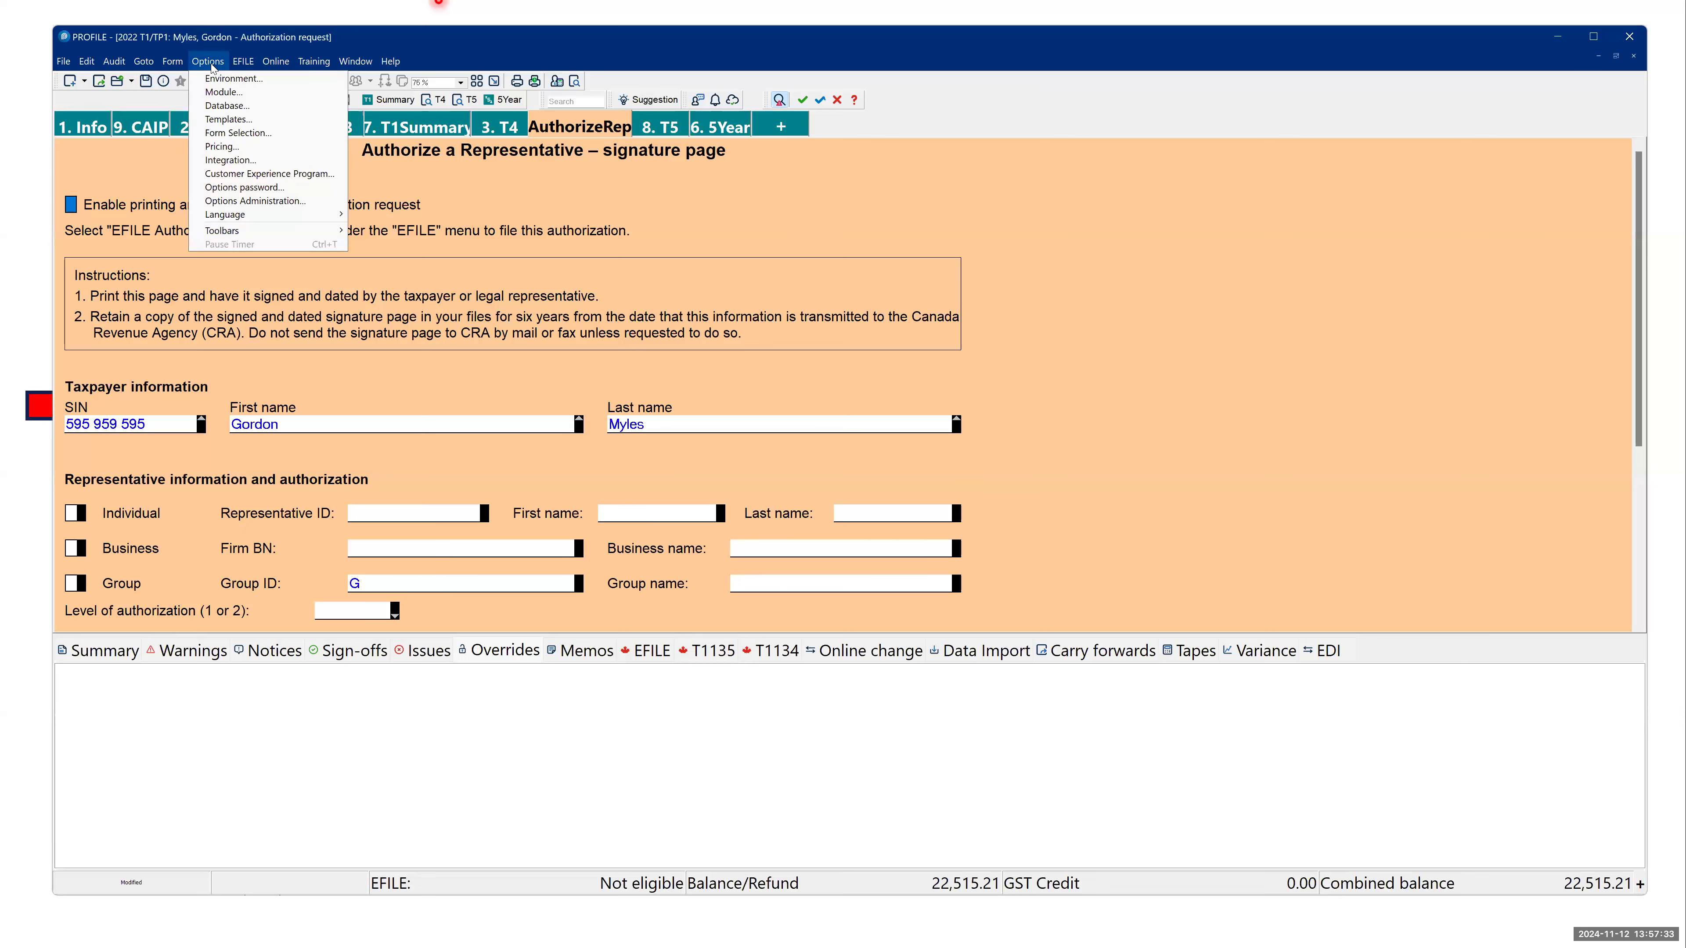
left_click(222, 159)
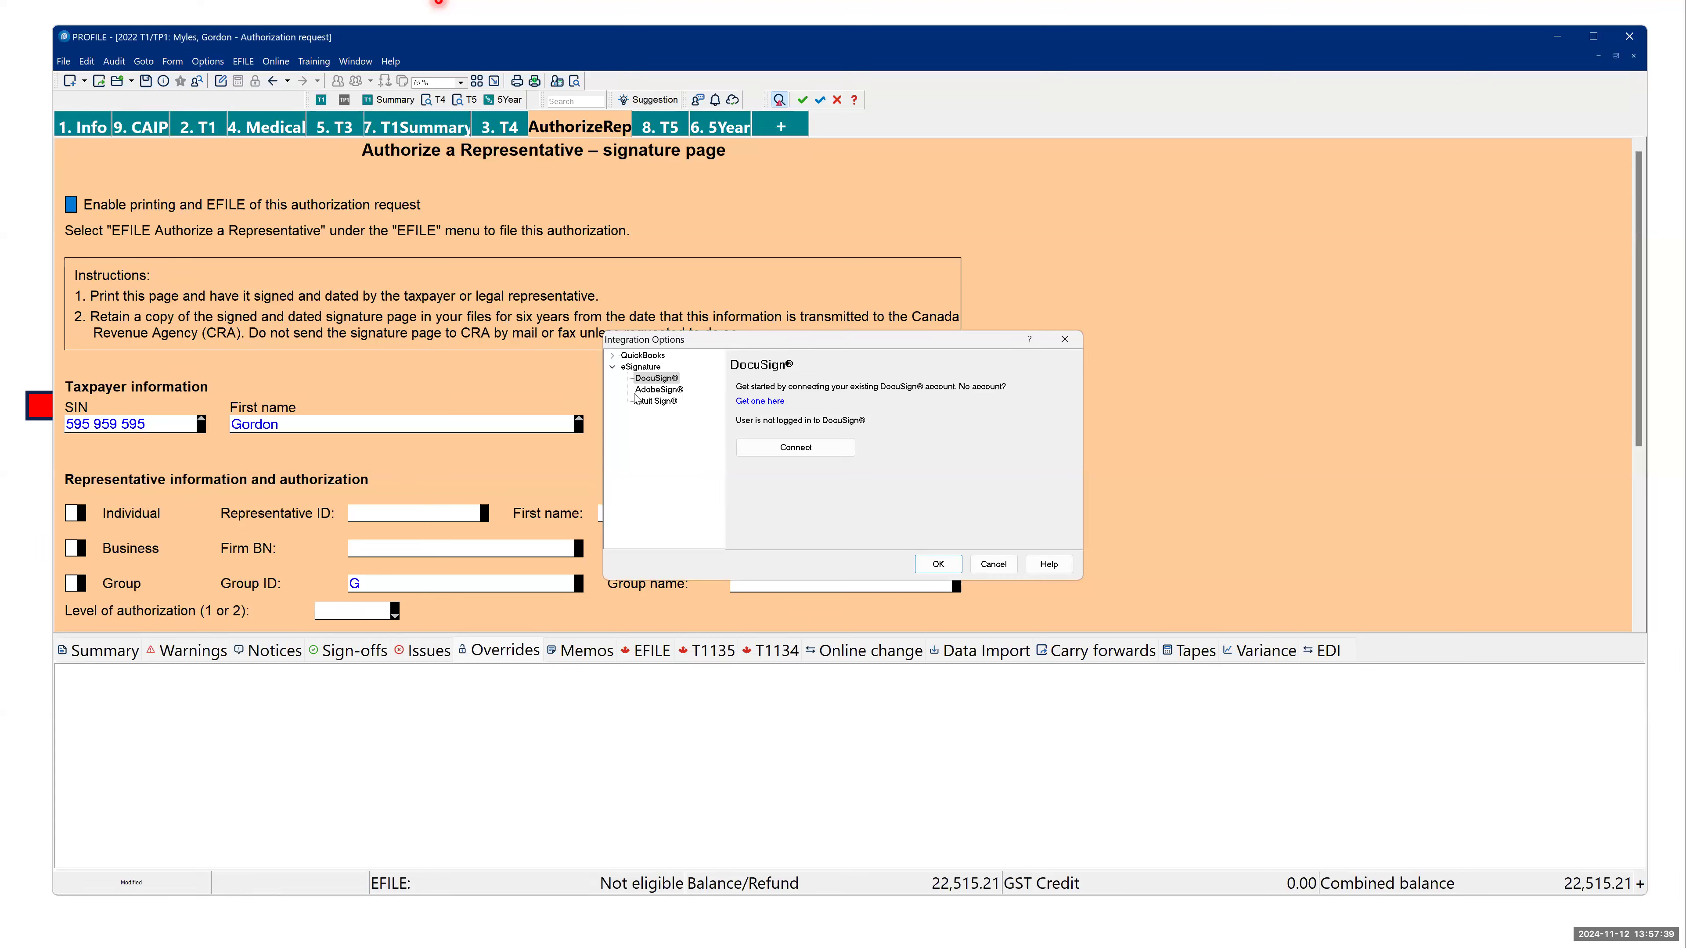
left_click(641, 405)
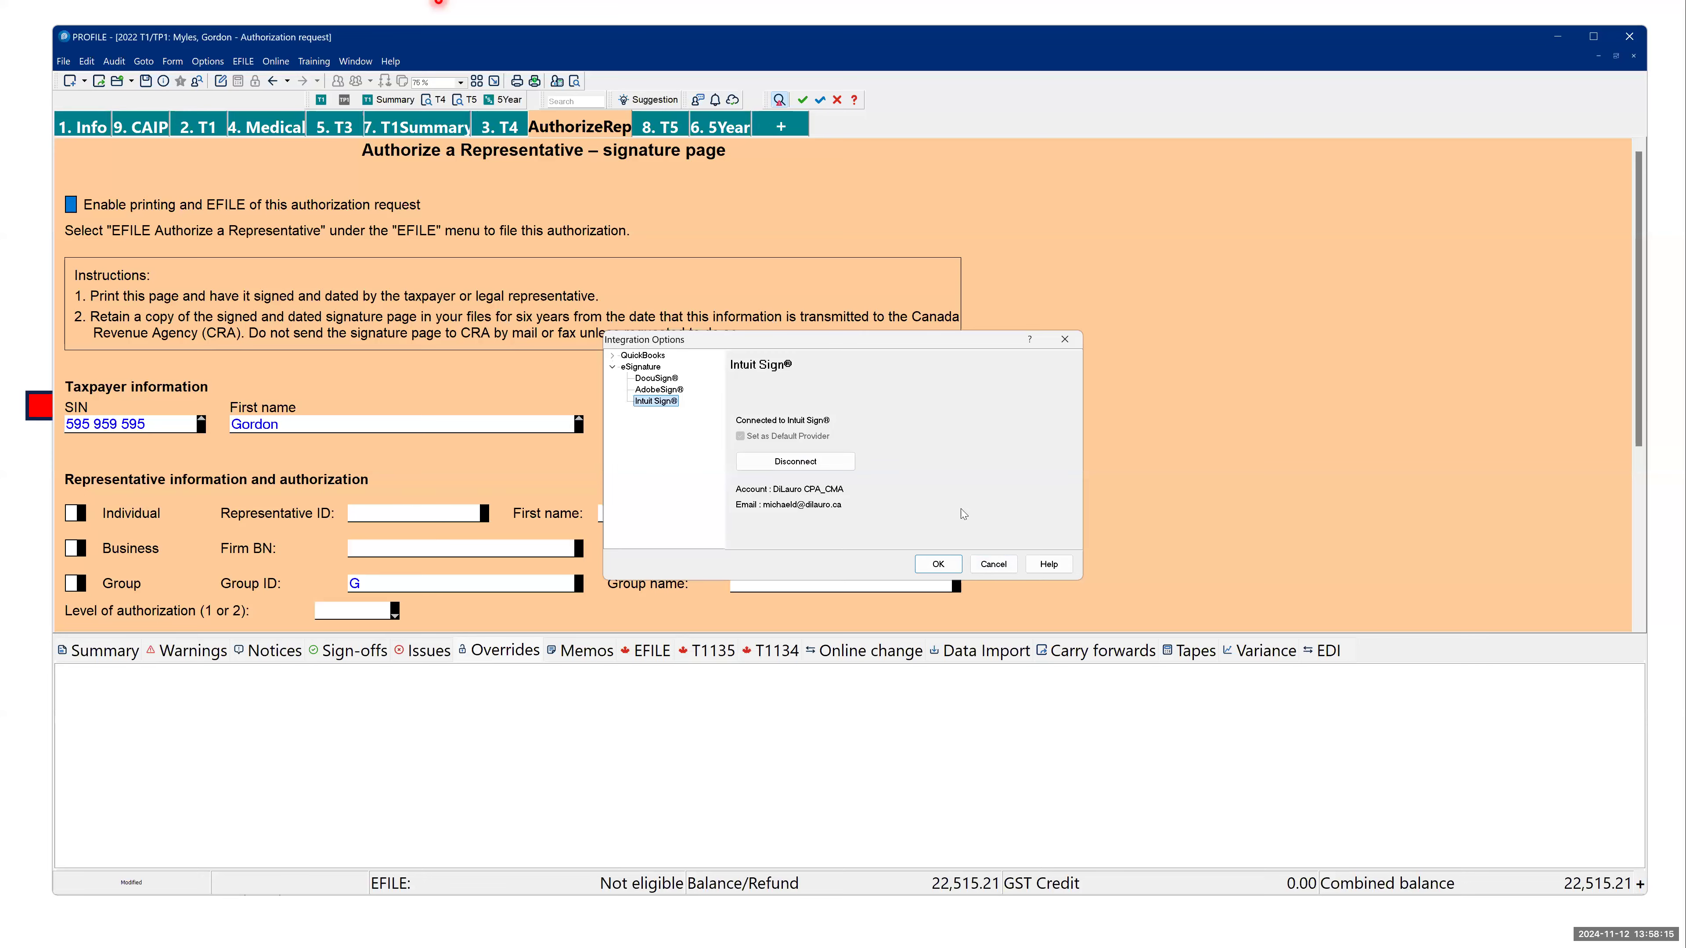
- Advance the presentation to the Intuit Sign "Collect" slide, and return to ProFile to dismiss the integration options
key("alt+Tab")
key("Right")
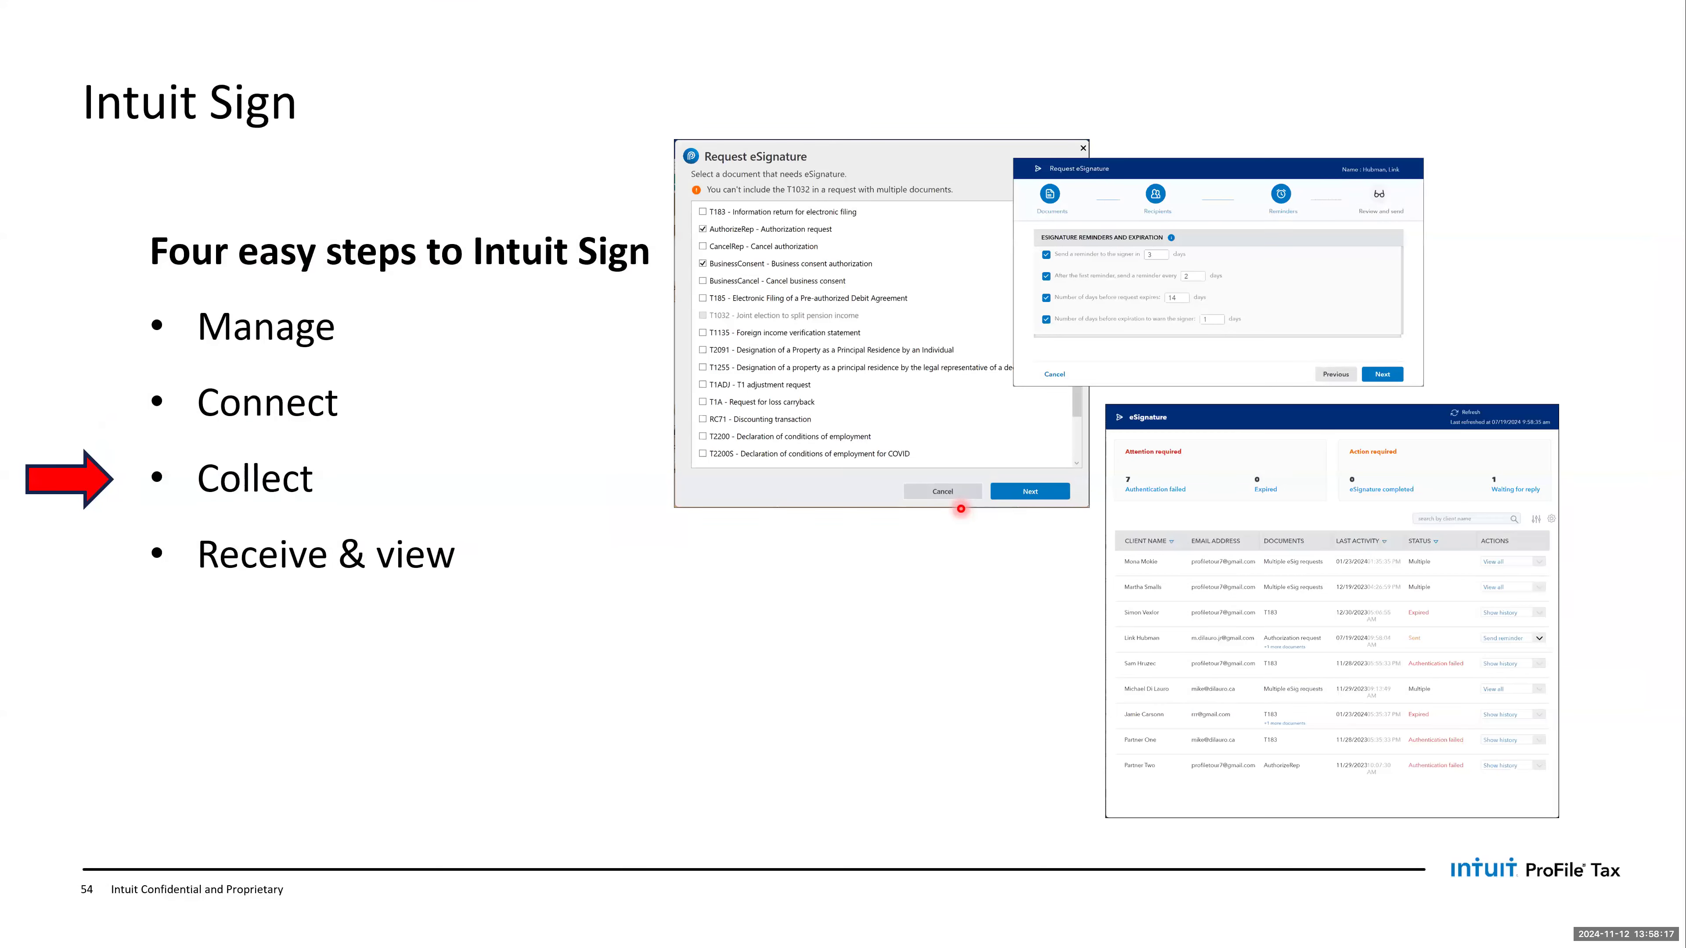
key("alt+Tab")
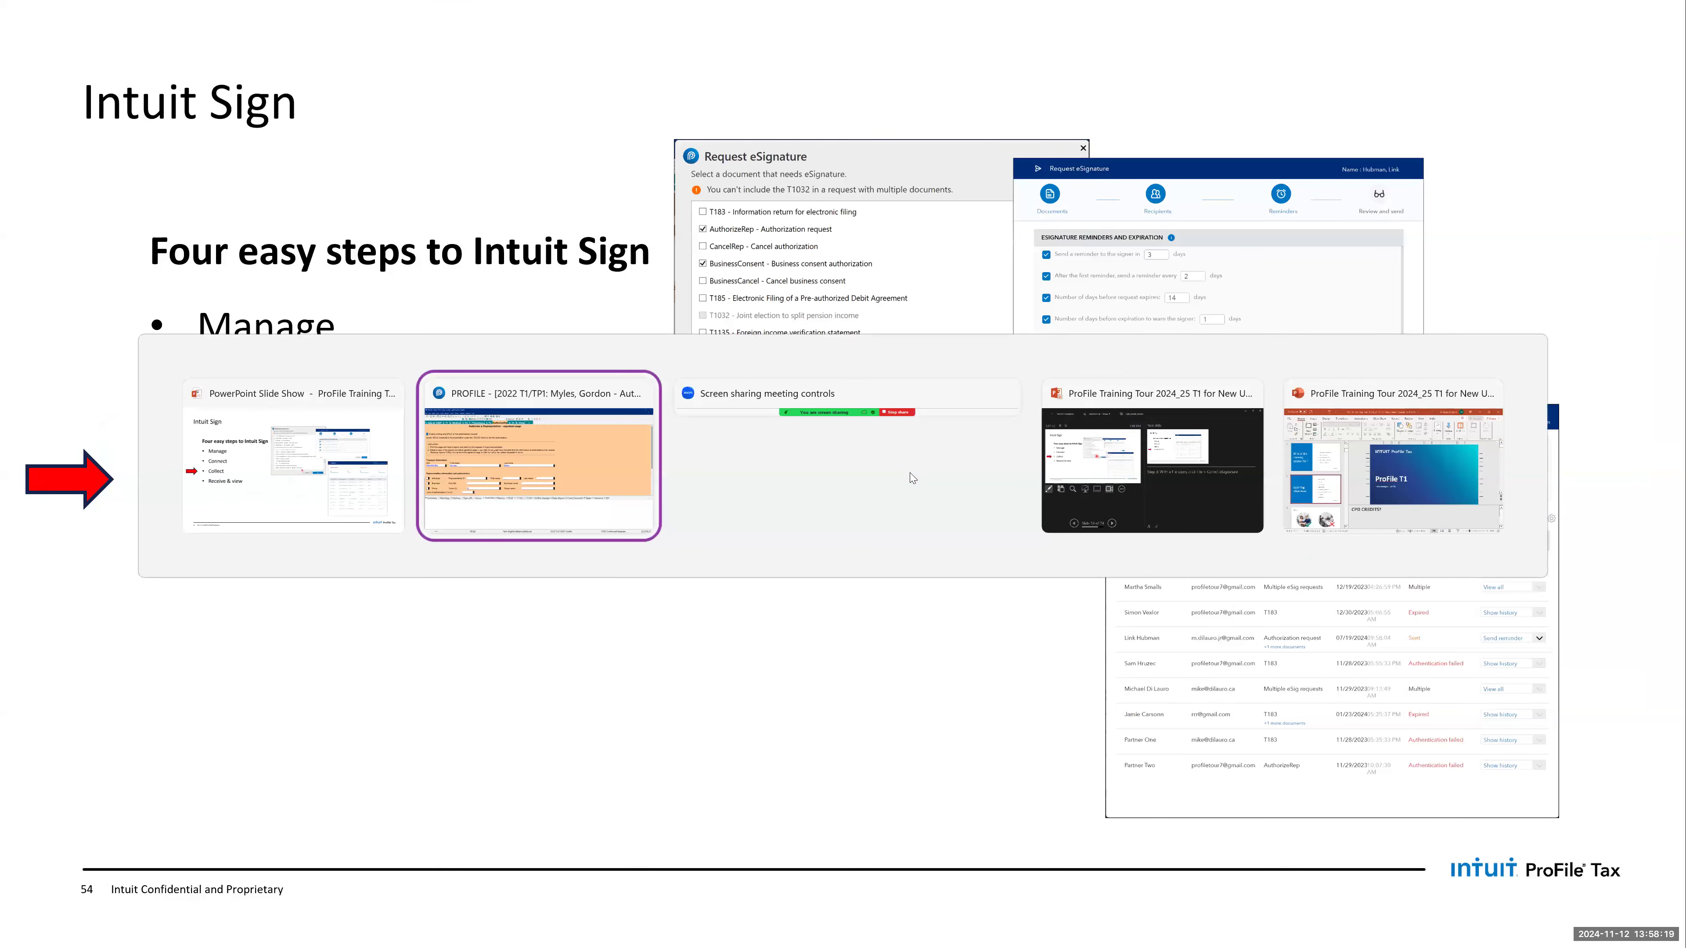
left_click(992, 565)
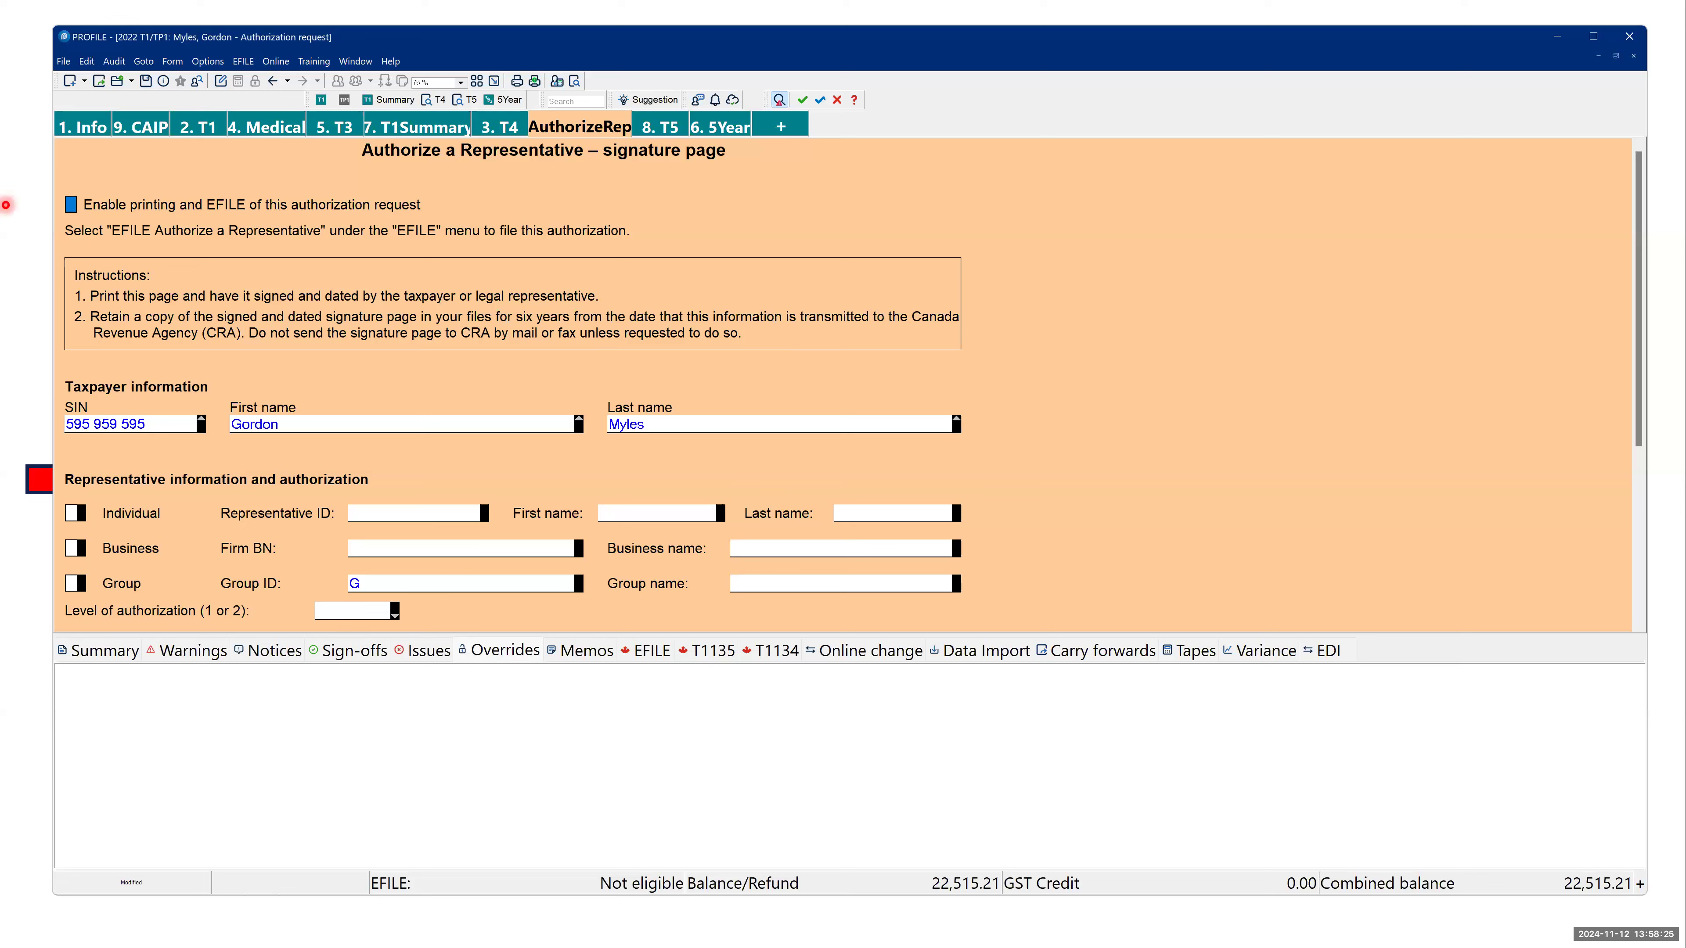
- Start an eSignature request for the document "T183 - Information return for electronic filing"
left_click(66, 62)
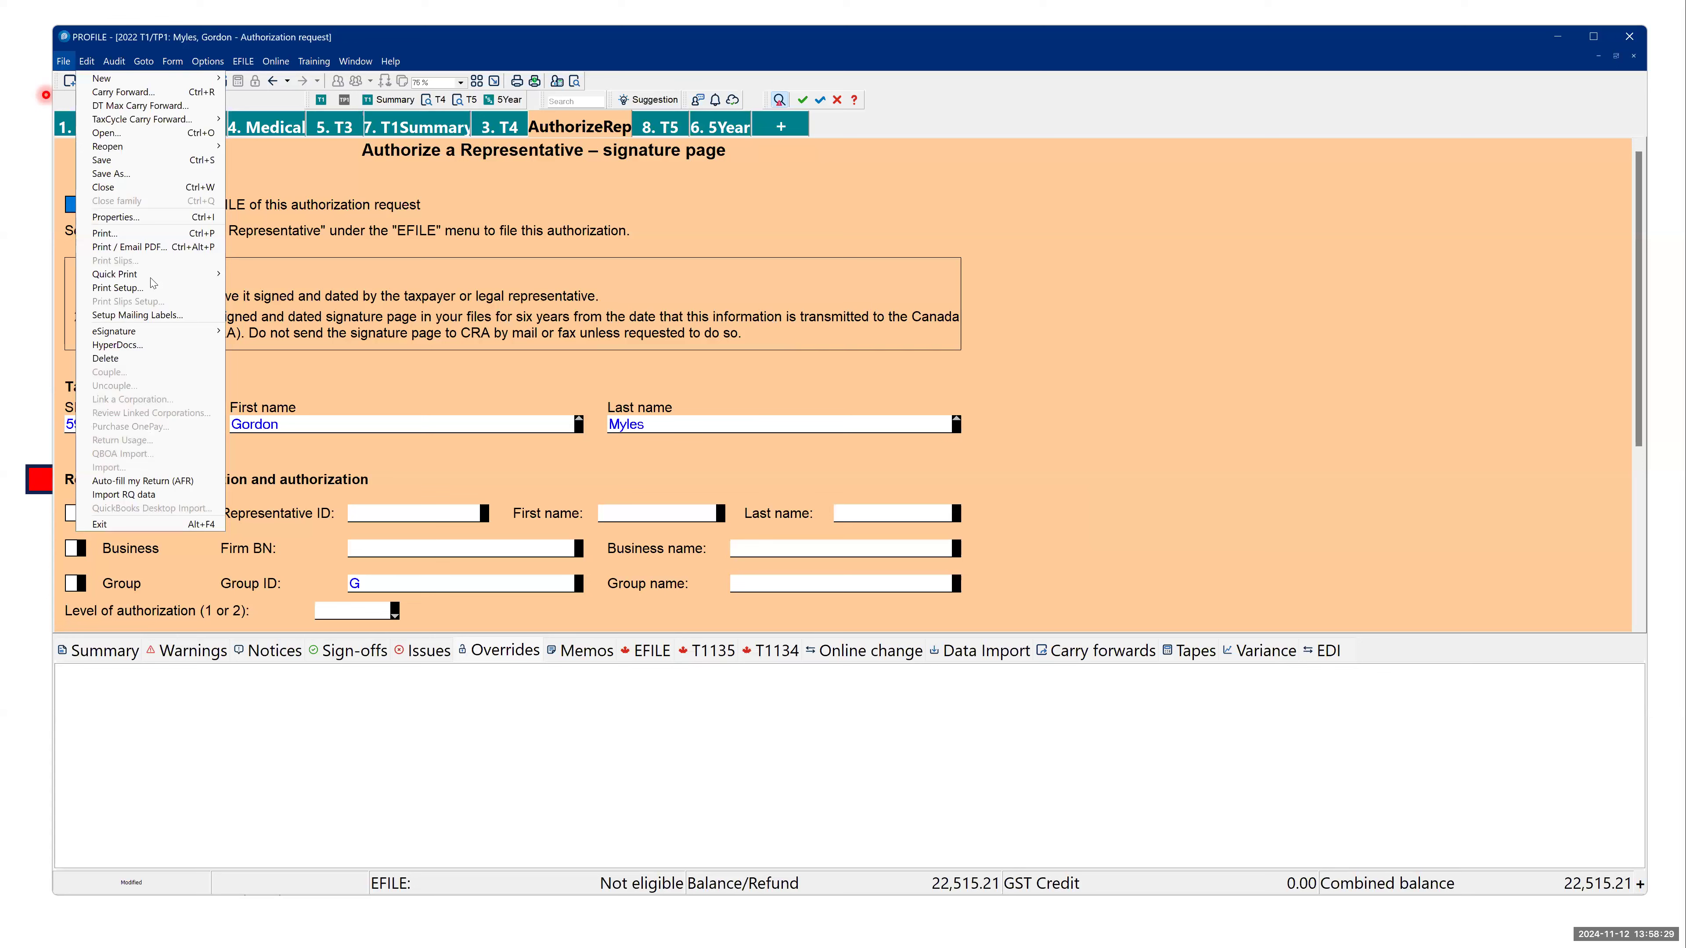
mouse_move(189, 331)
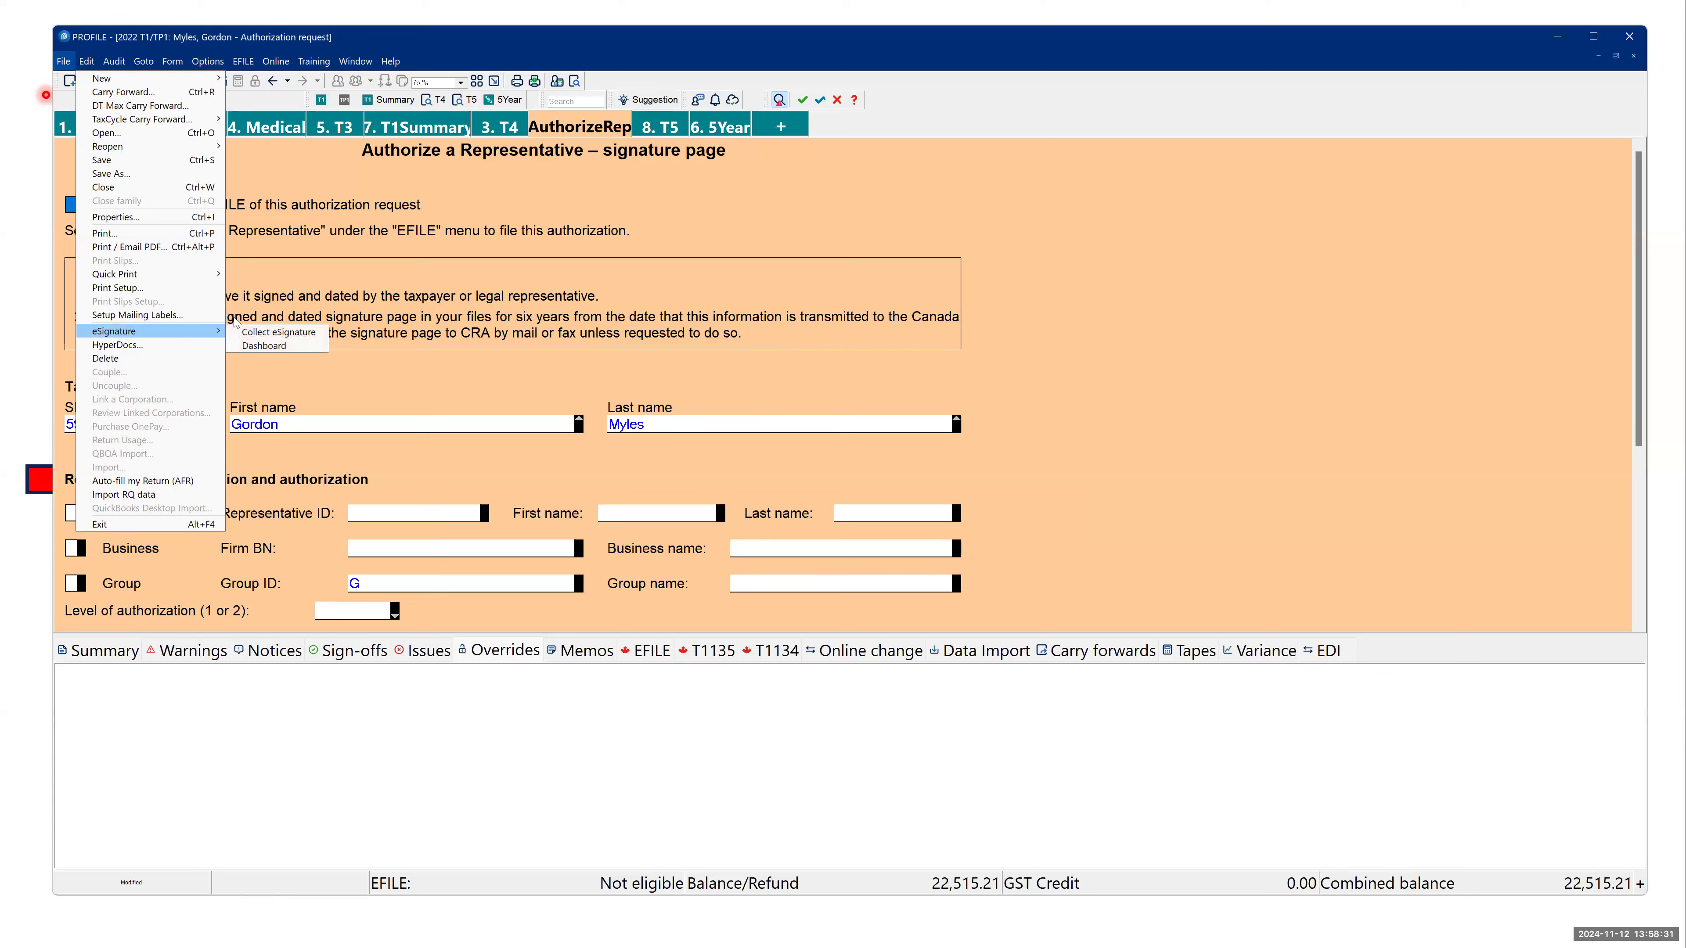
left_click(257, 333)
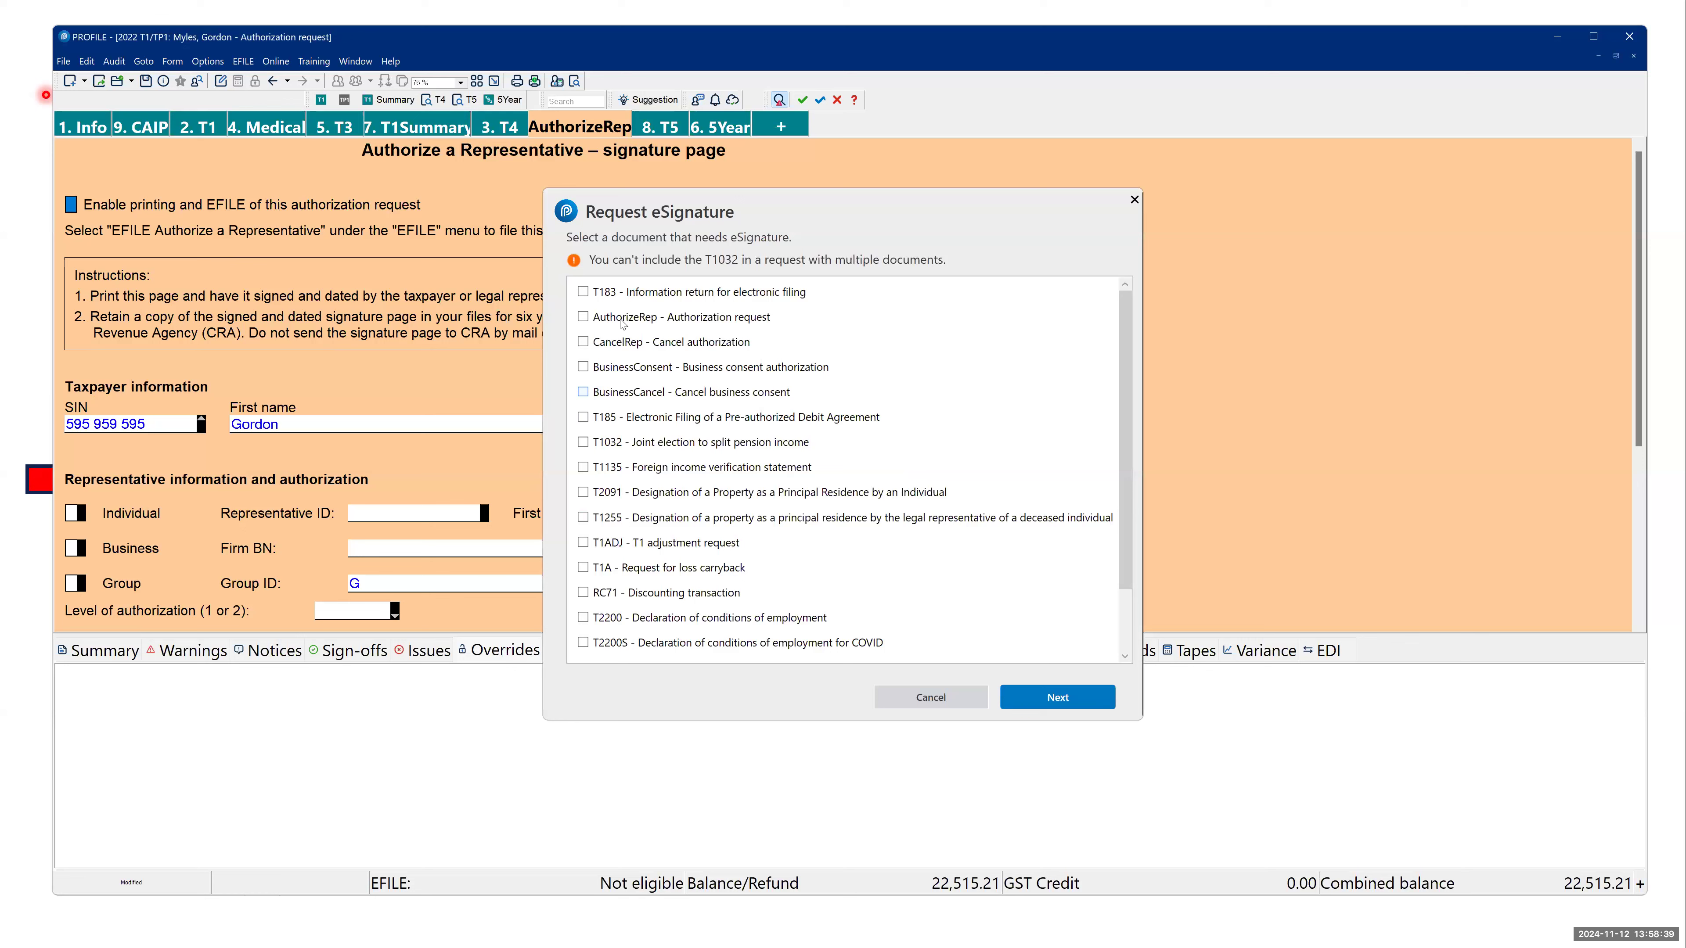
left_click(582, 293)
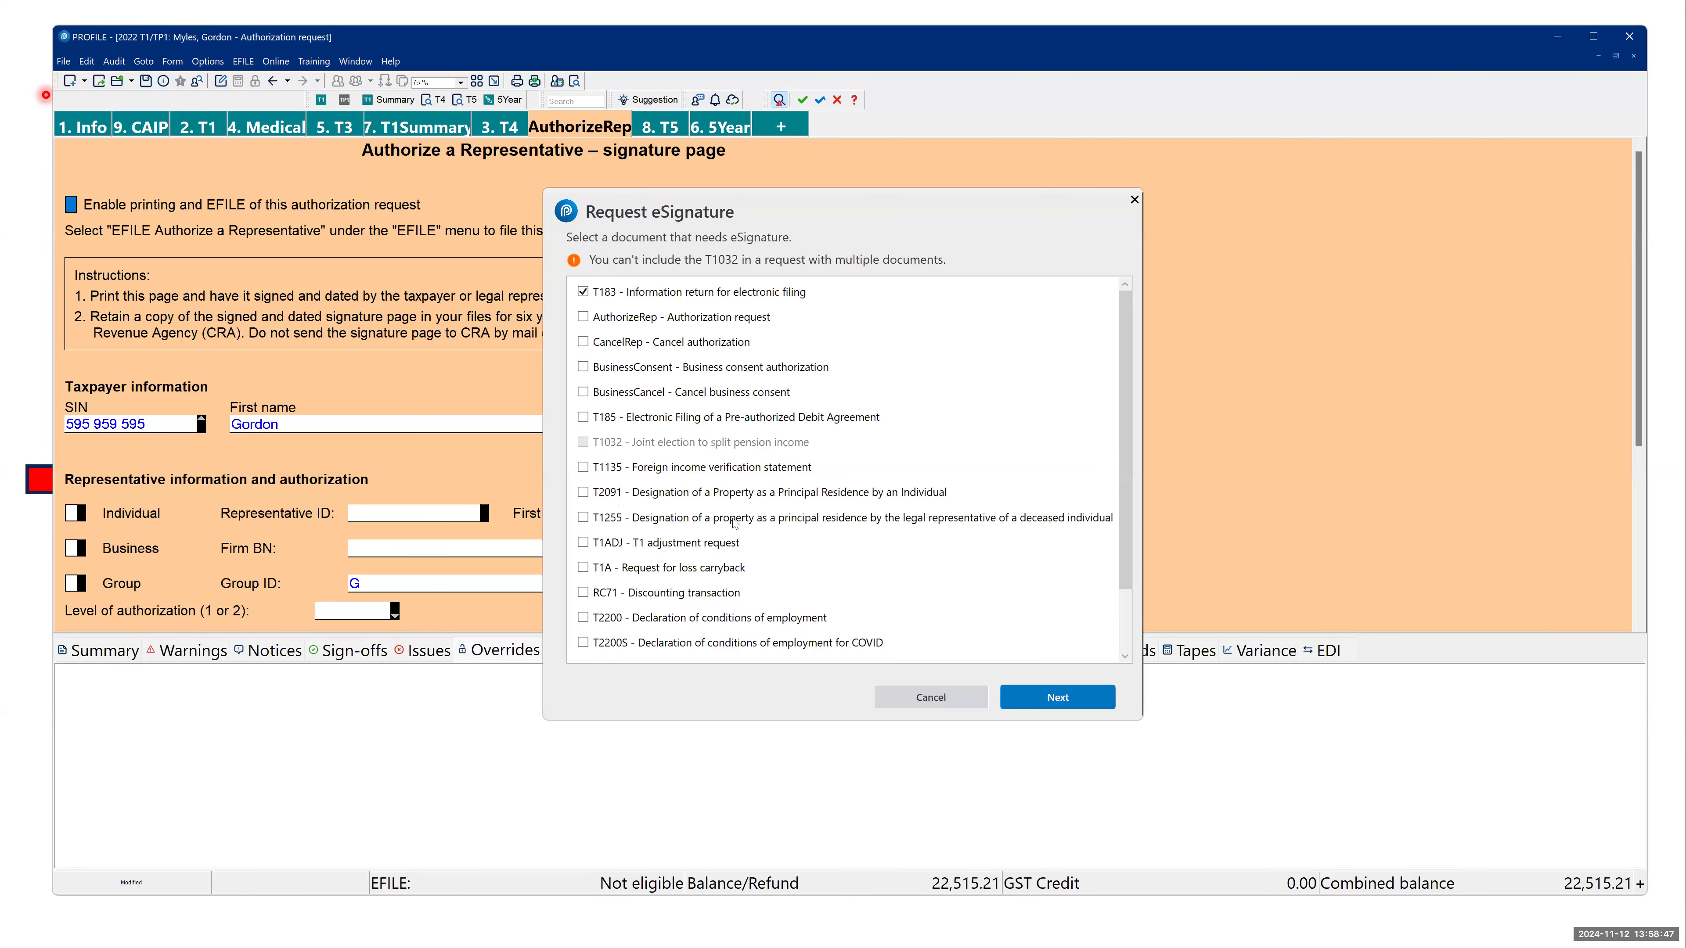
left_click(1048, 701)
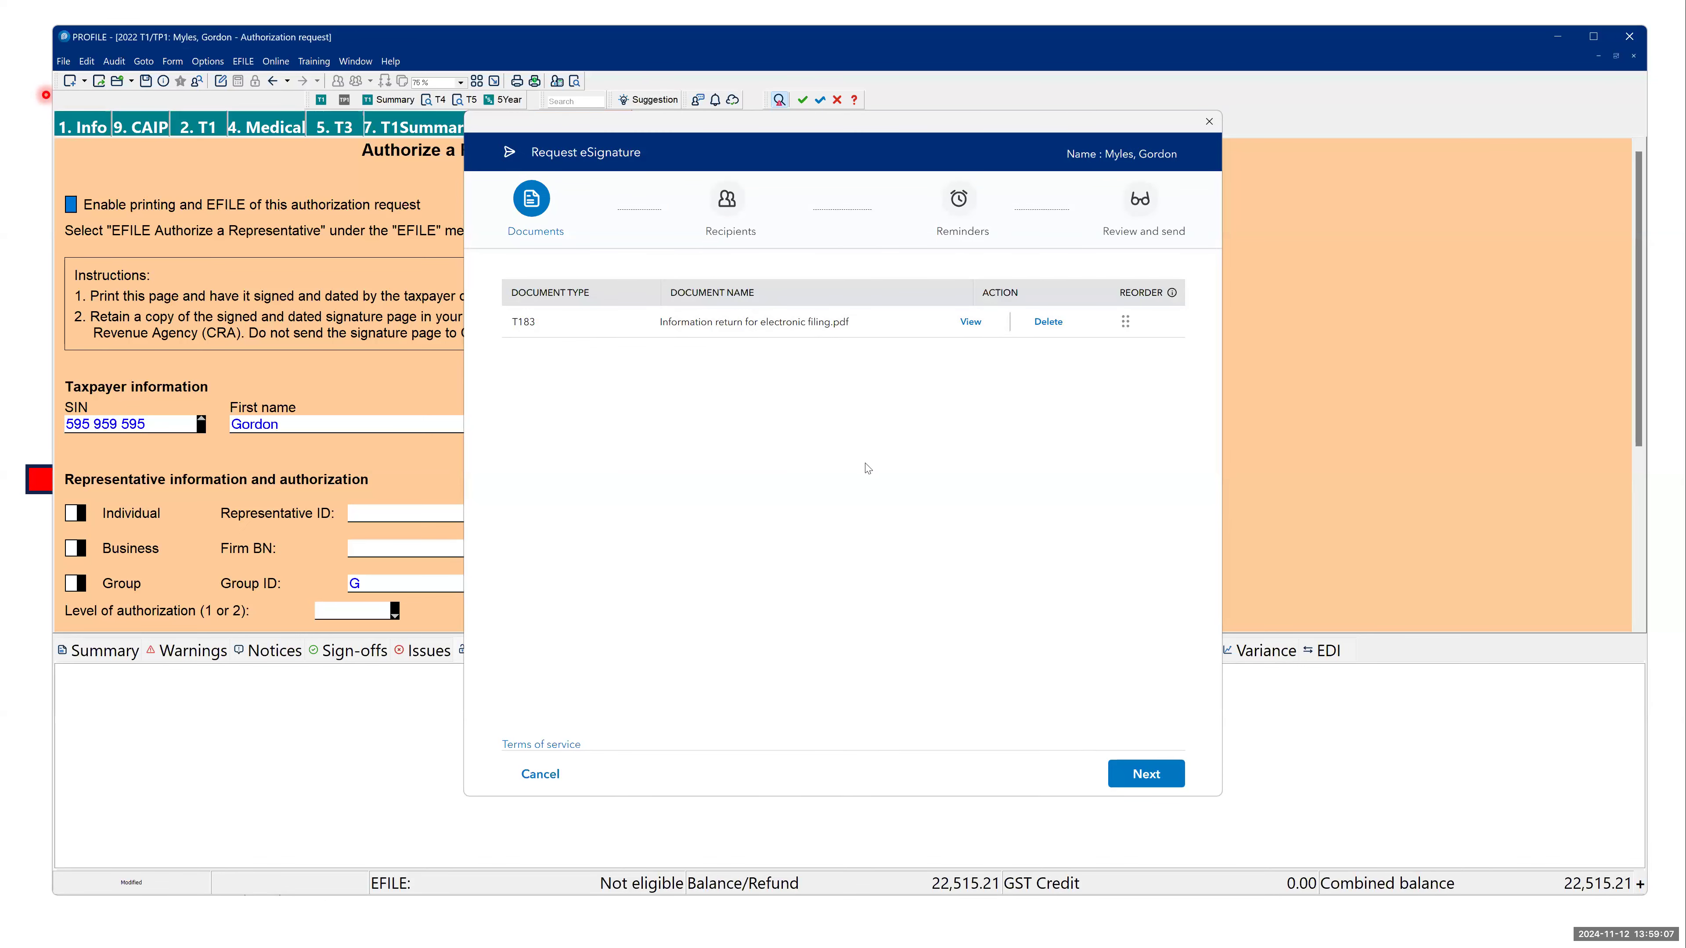
- Review the taxpayer's email and the message text in the request's Recipients stage, and try to continue to Reminders
left_click(1123, 778)
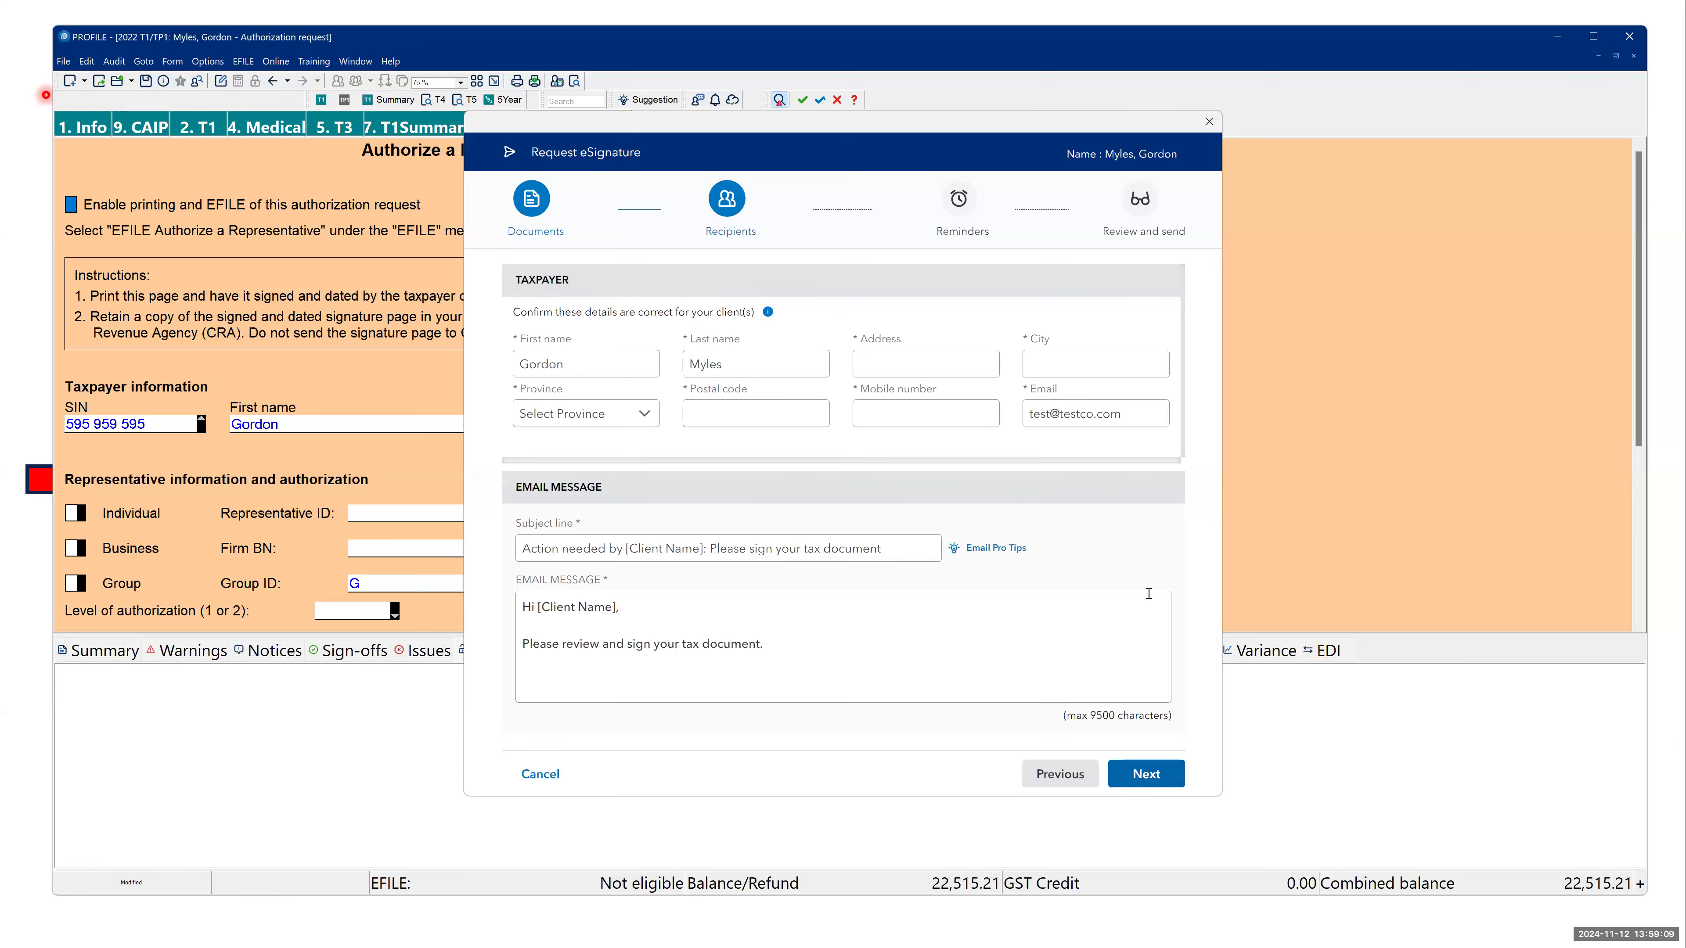
left_click_drag(1129, 414, 969, 454)
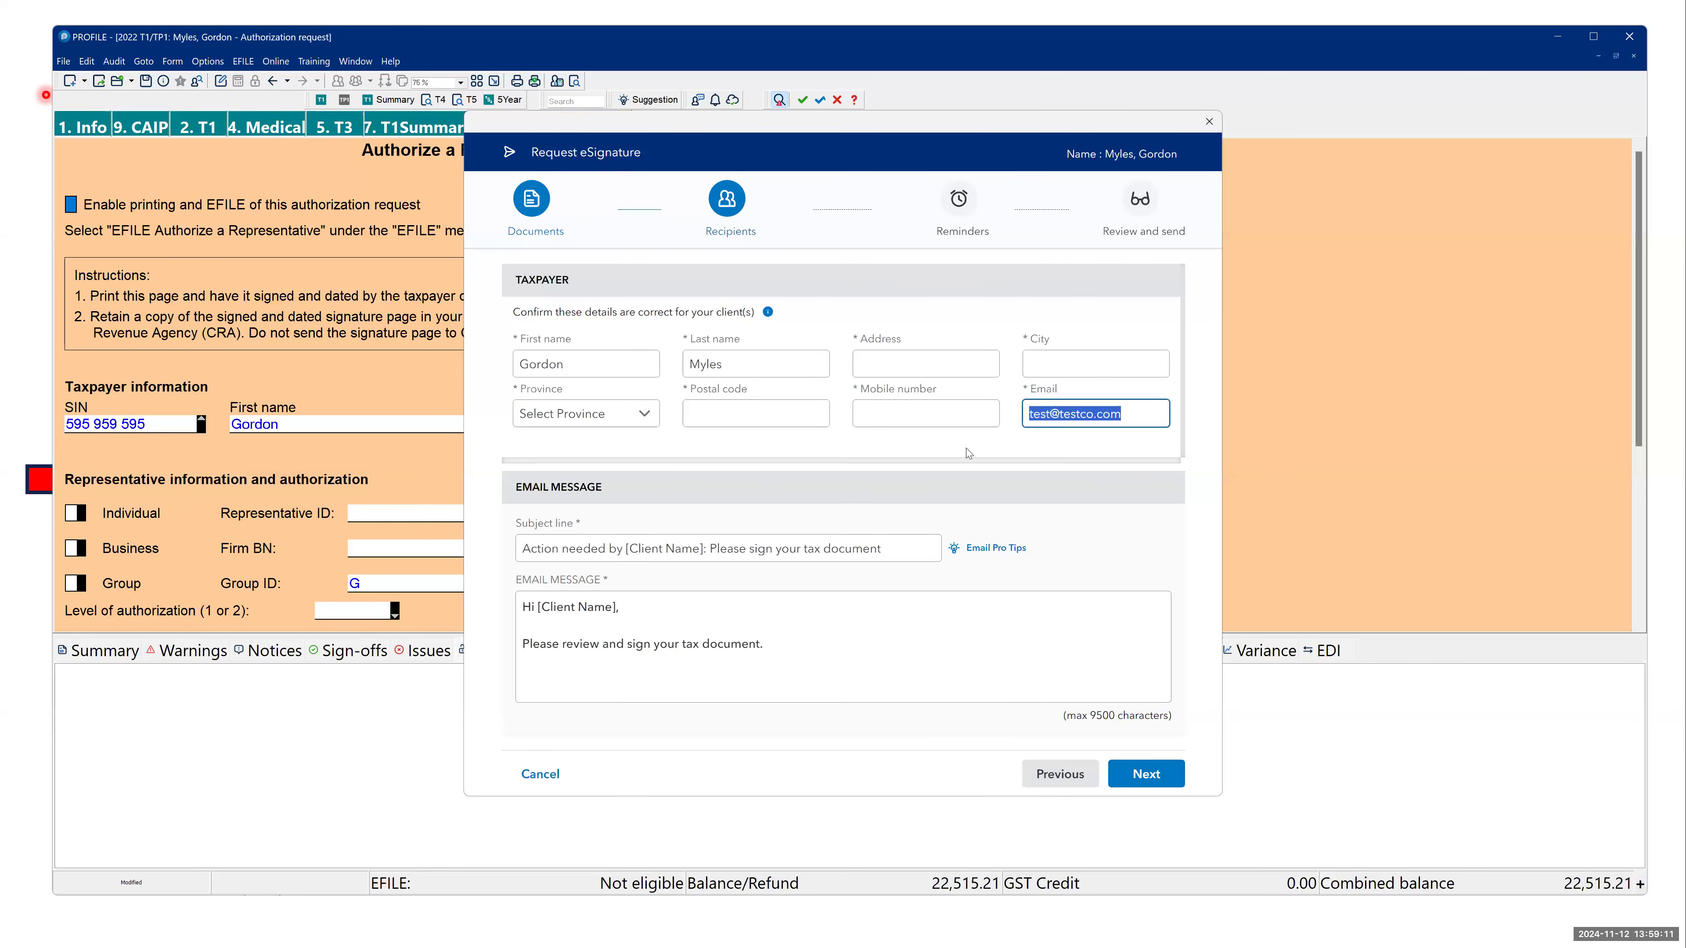
left_click_drag(523, 644, 754, 807)
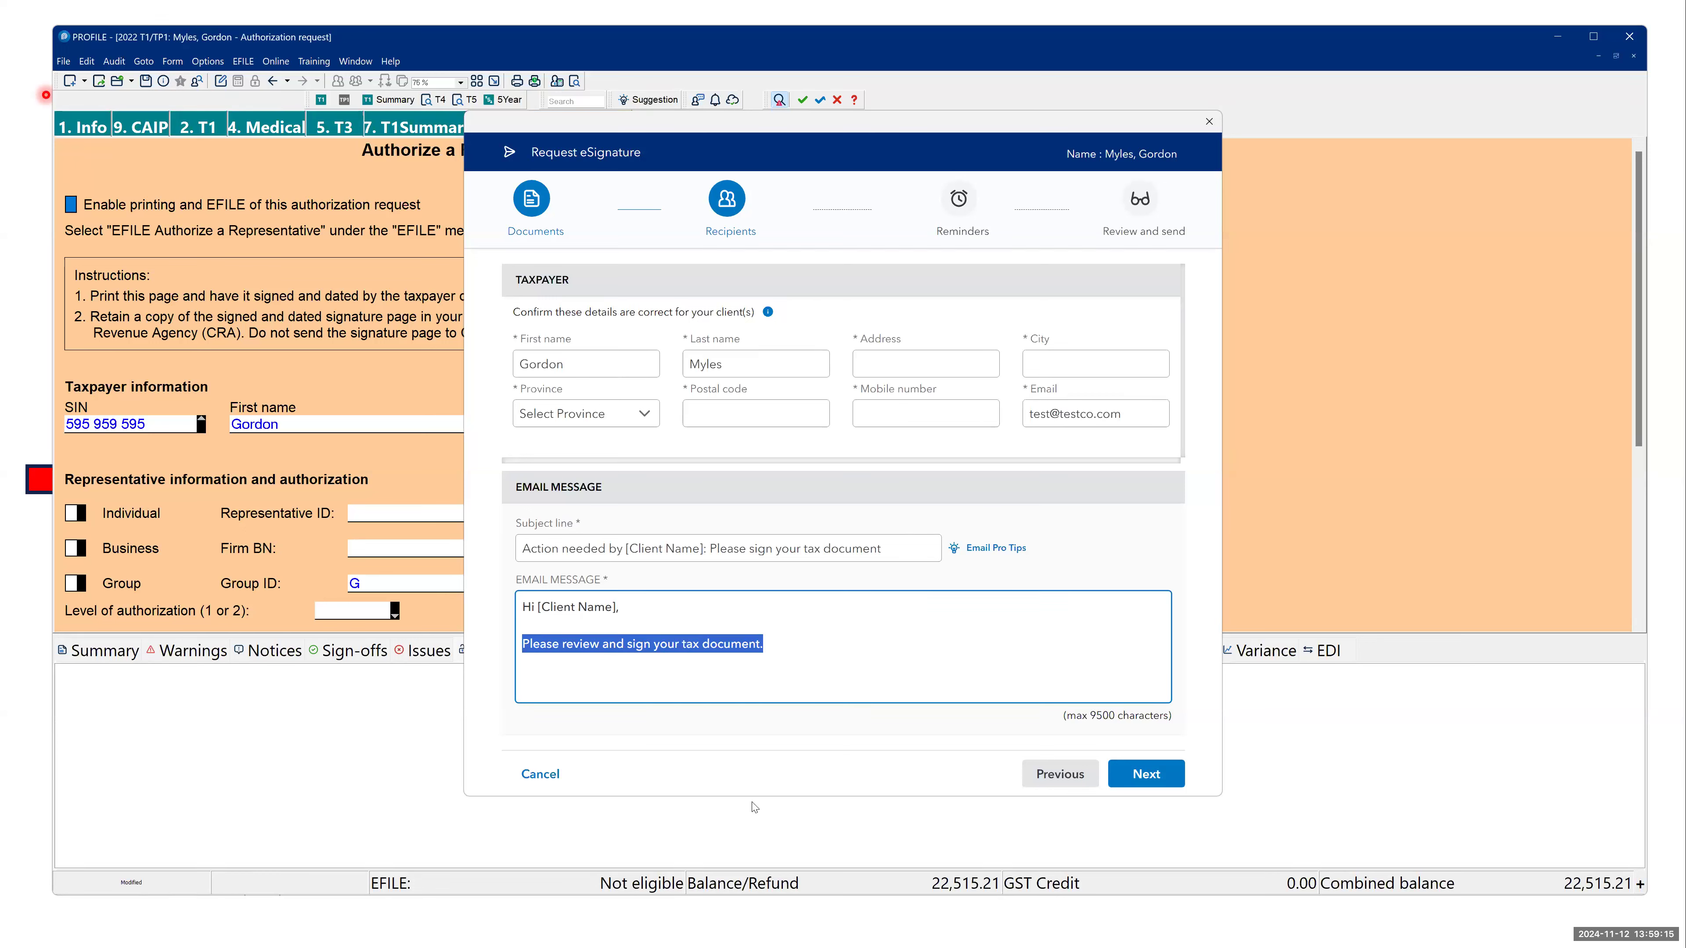
left_click(1128, 773)
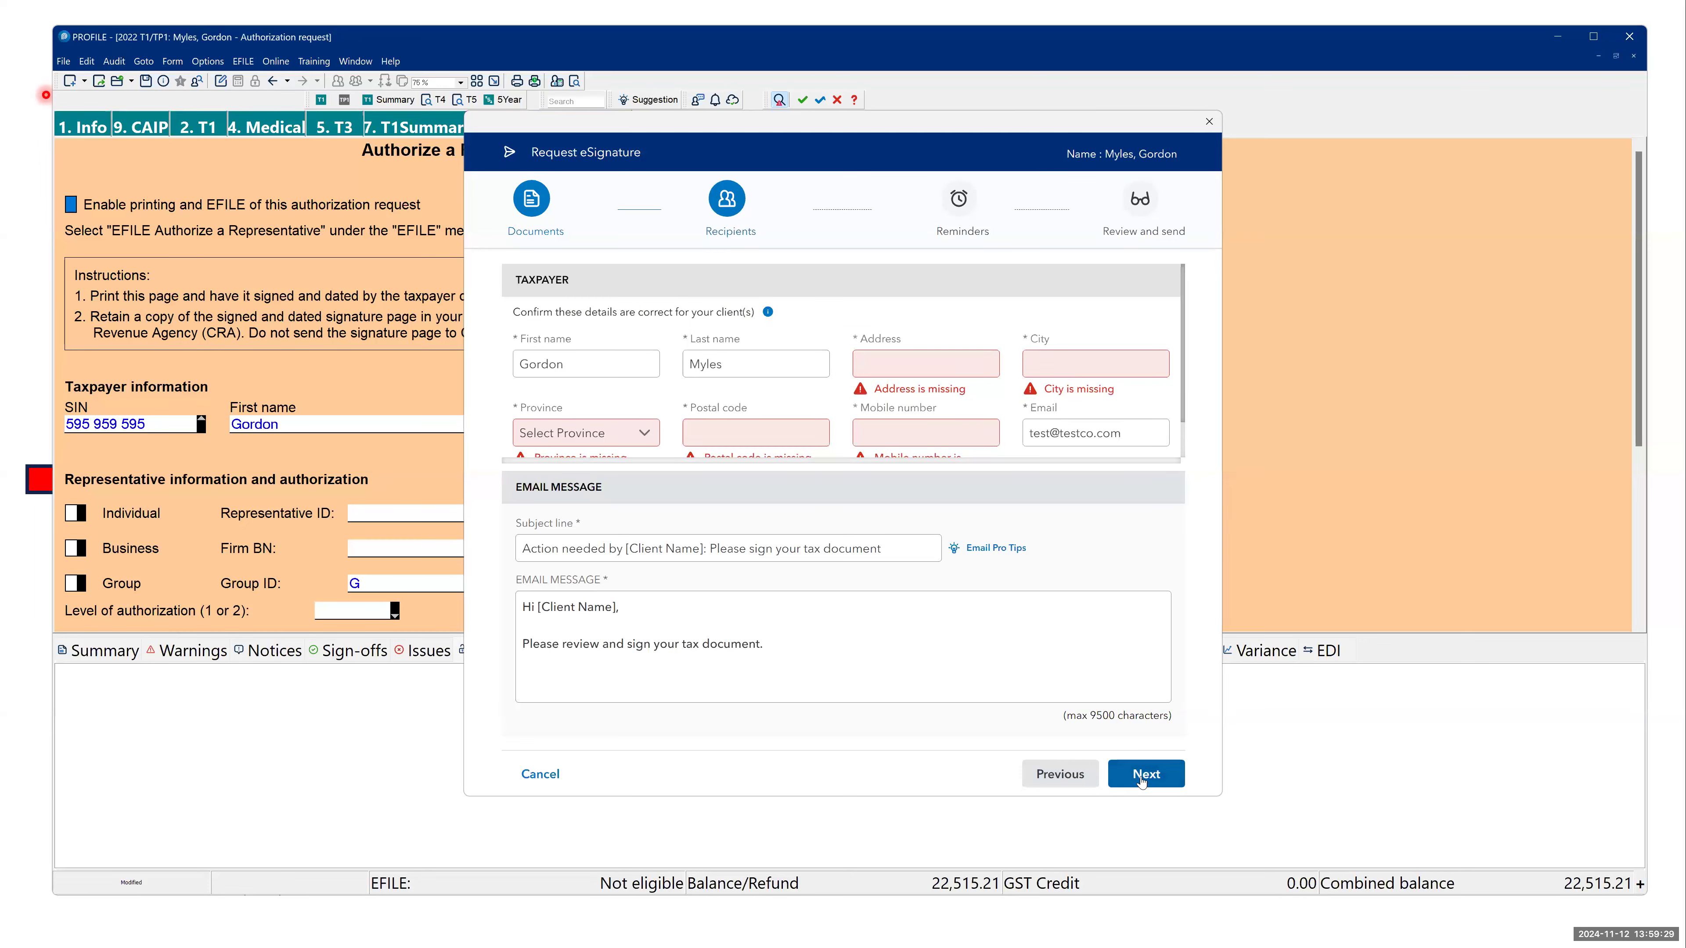
- Switch to the presentation and move on to the Intuit Sign "Receive & view" slide
left_click(883, 607)
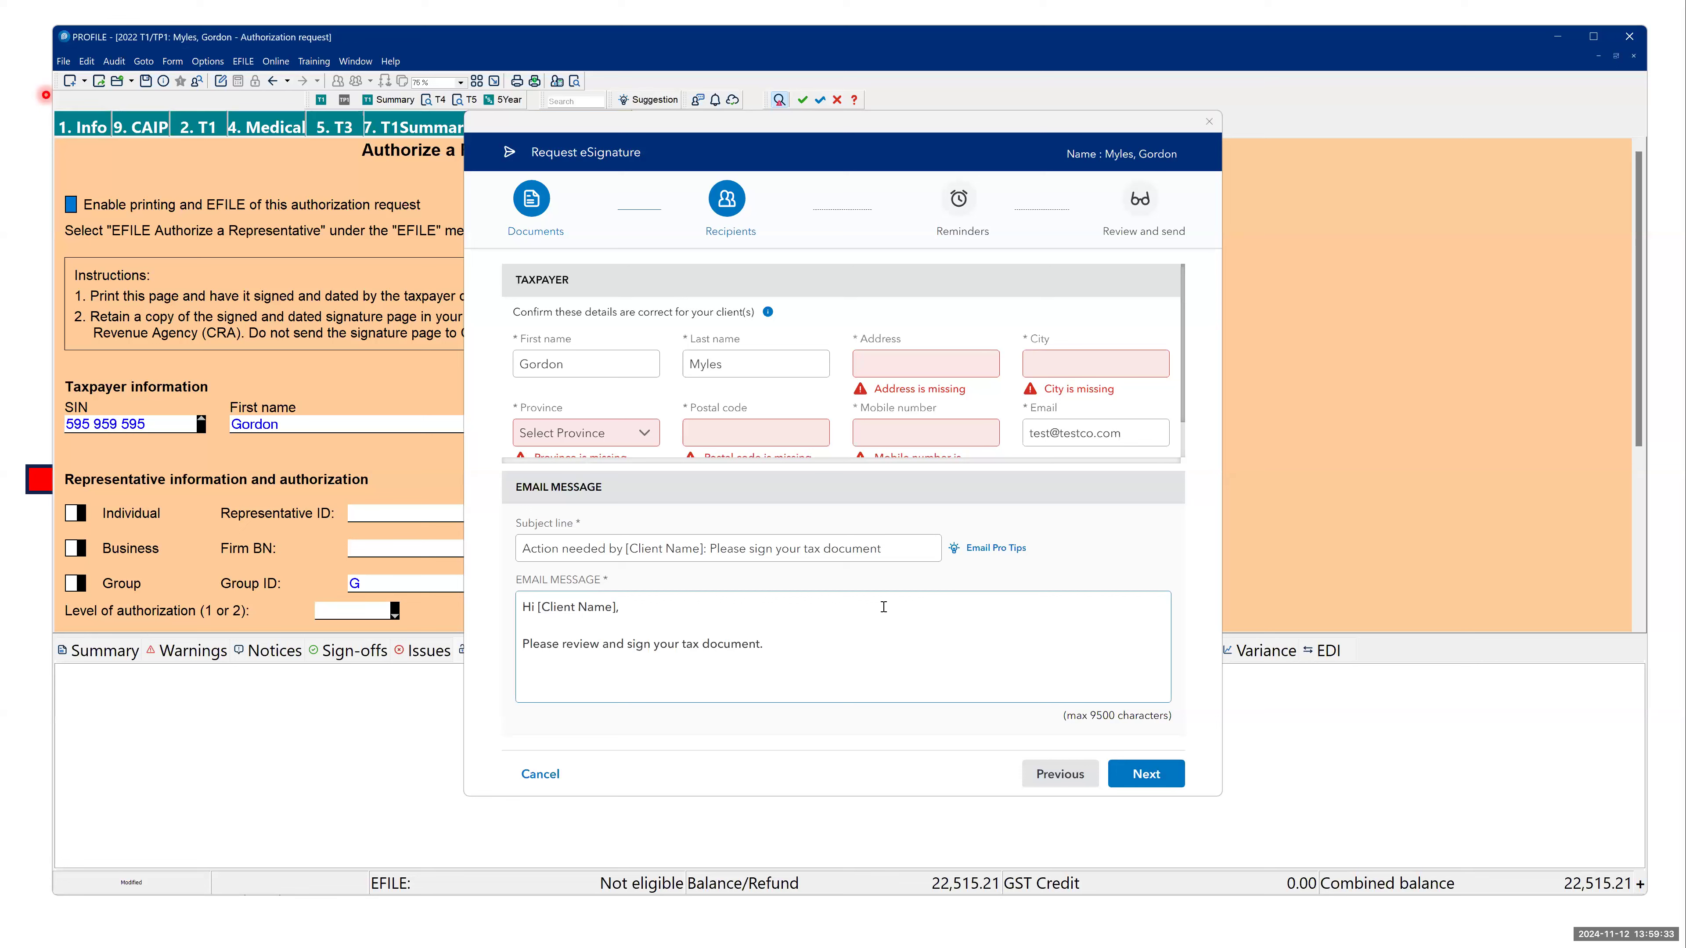
key("alt+Tab")
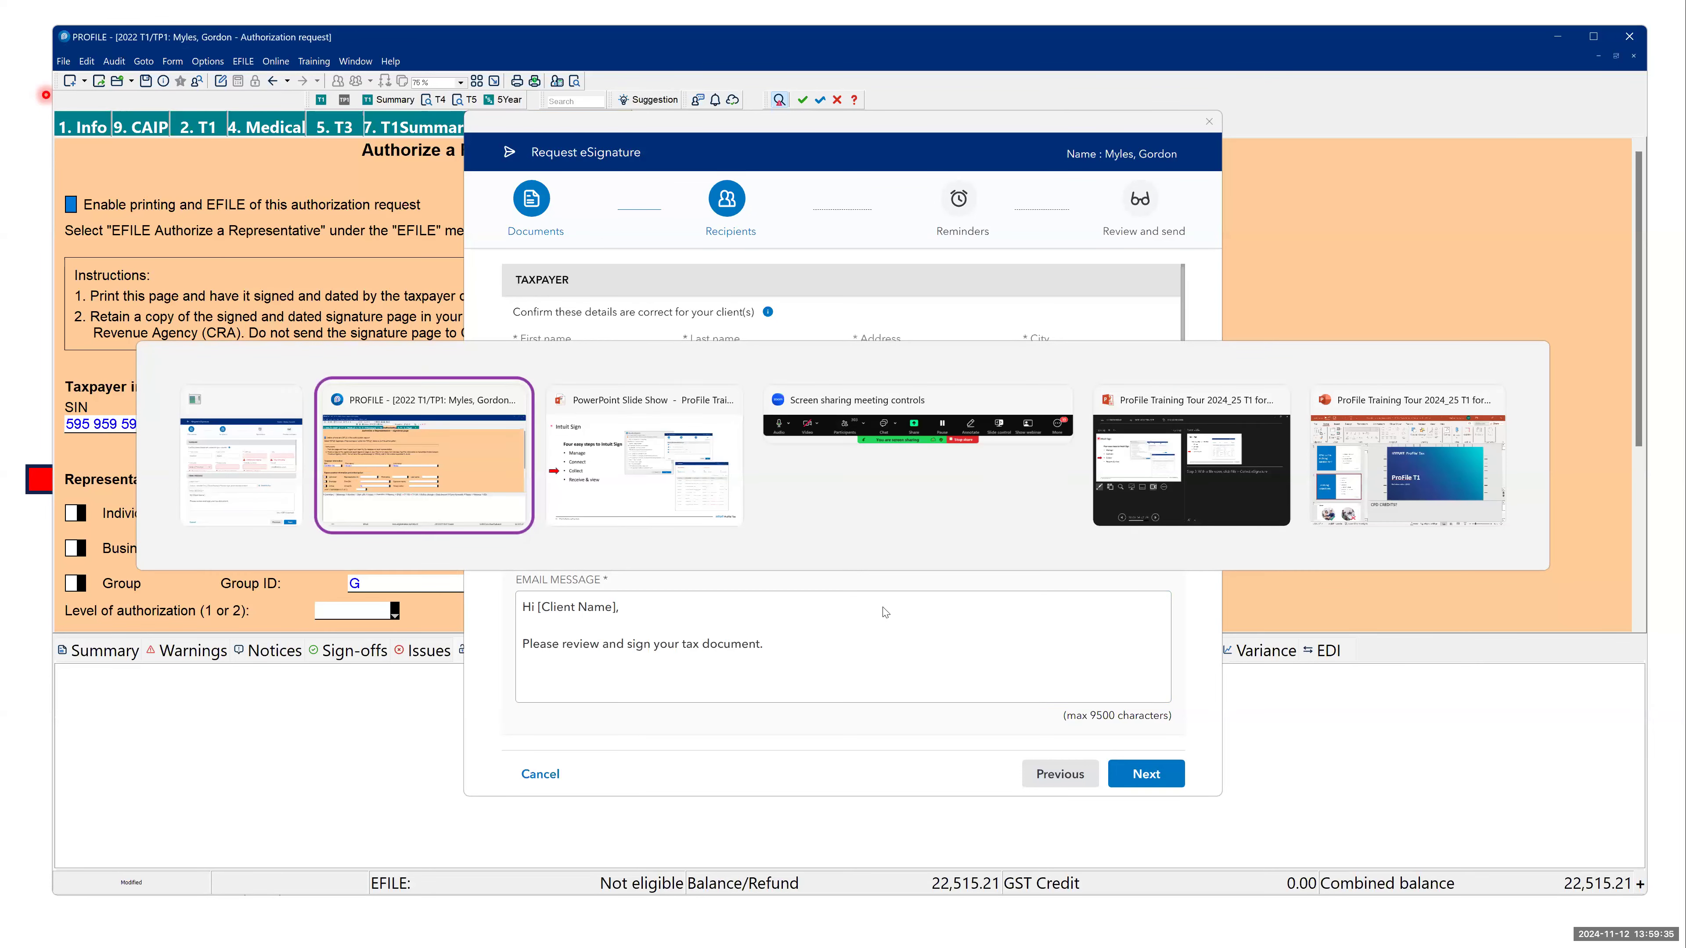
key("alt+Tab")
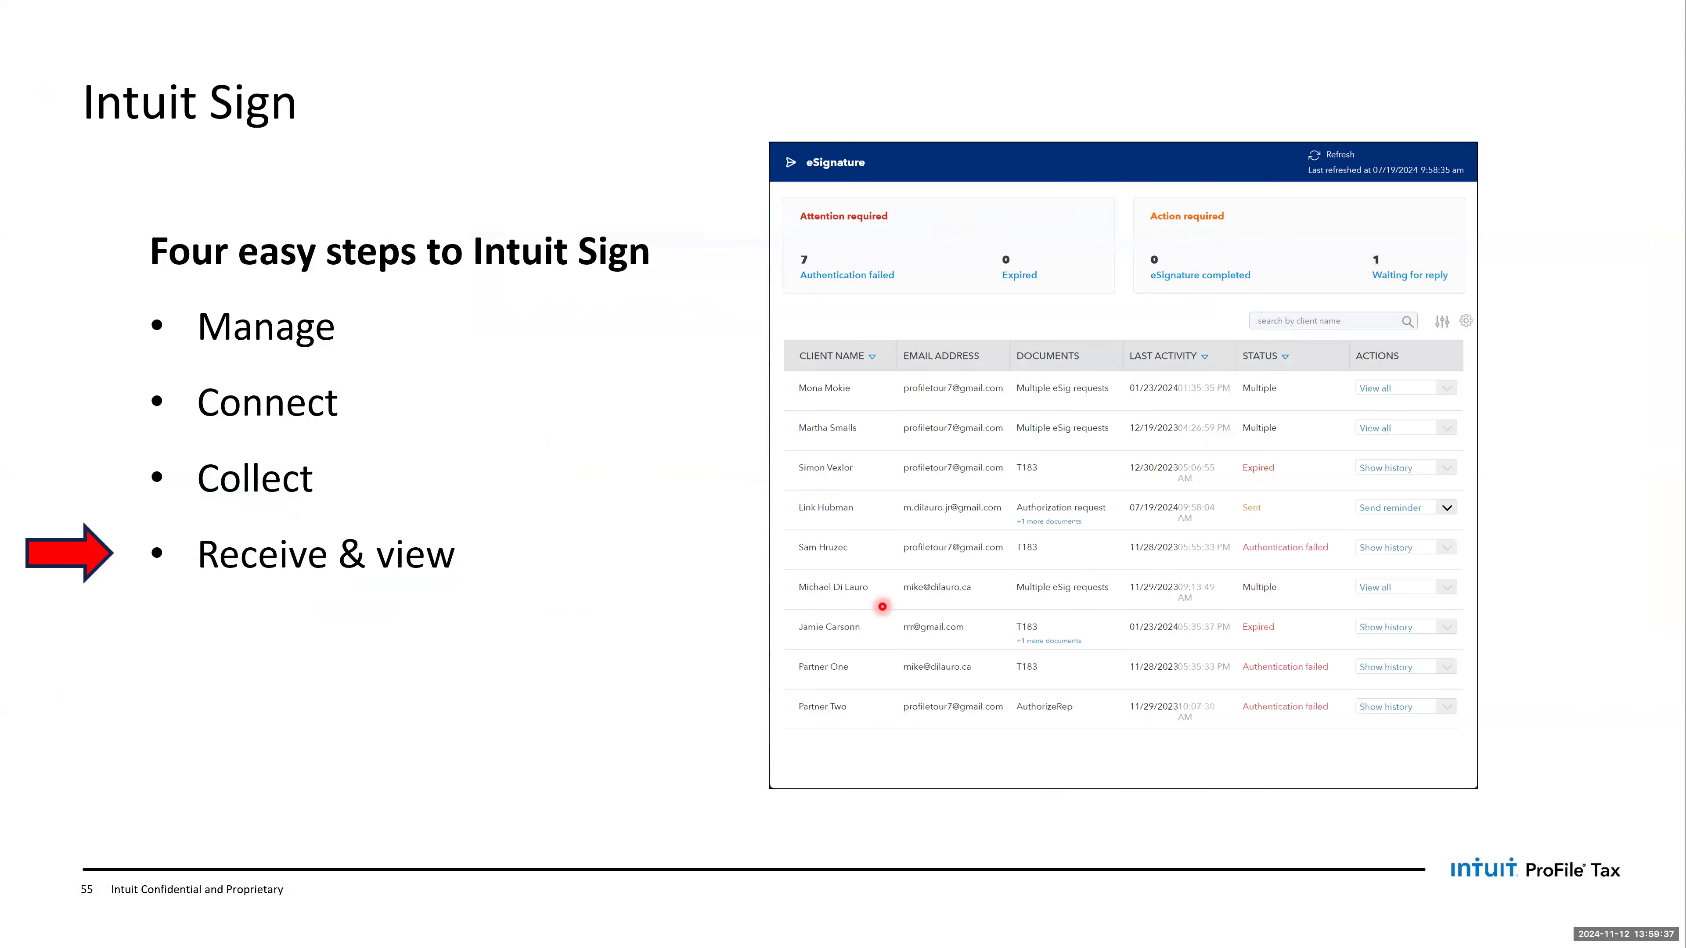